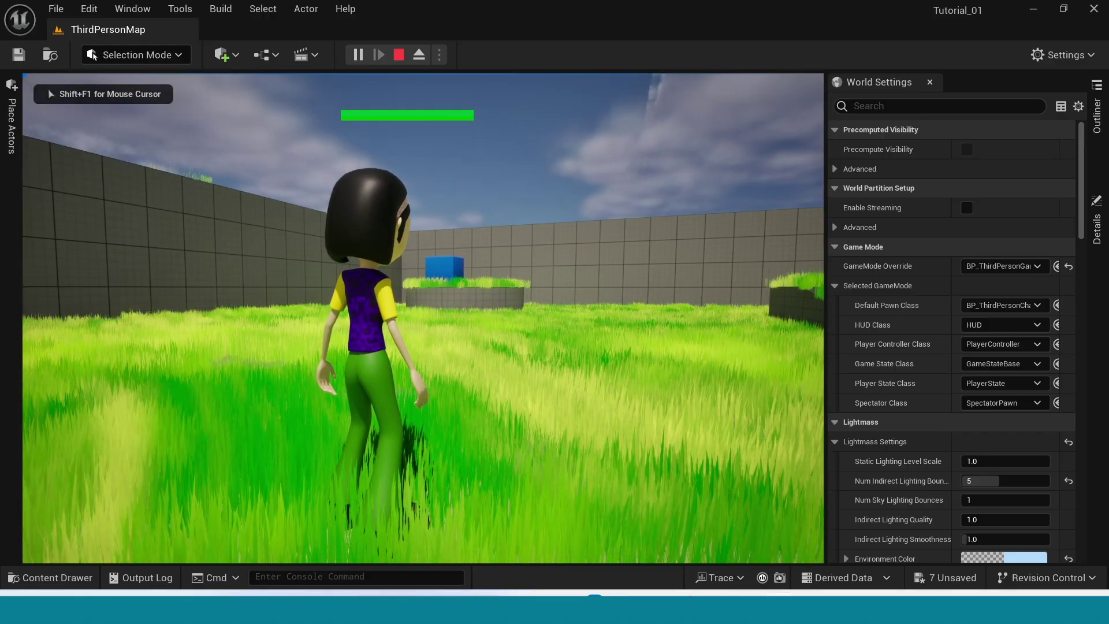
# Step: Run the character around the grassy ThirdPersonMap level in the play session to preview the grass
pyautogui.press('d')
pyautogui.press('s')
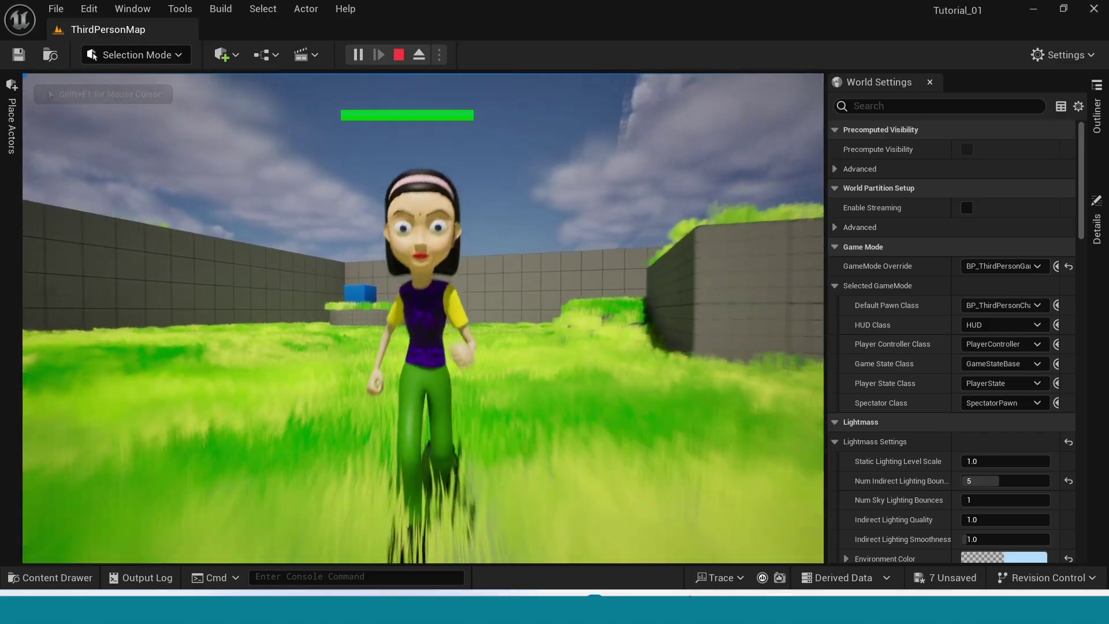
pyautogui.press('d')
pyautogui.press('s')
pyautogui.press('d')
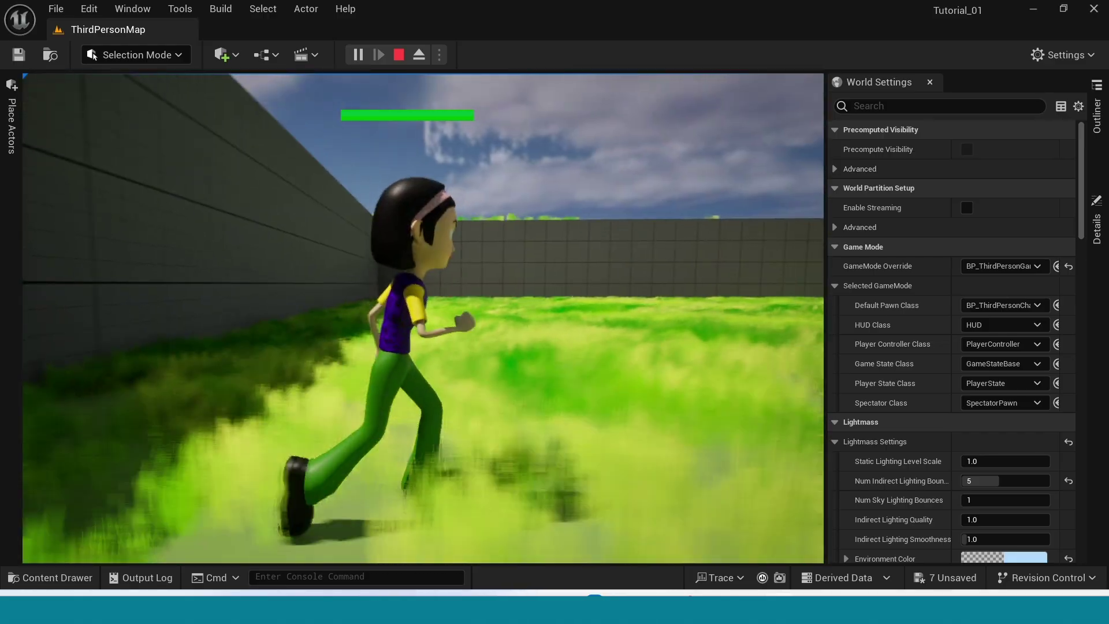
pyautogui.press('w')
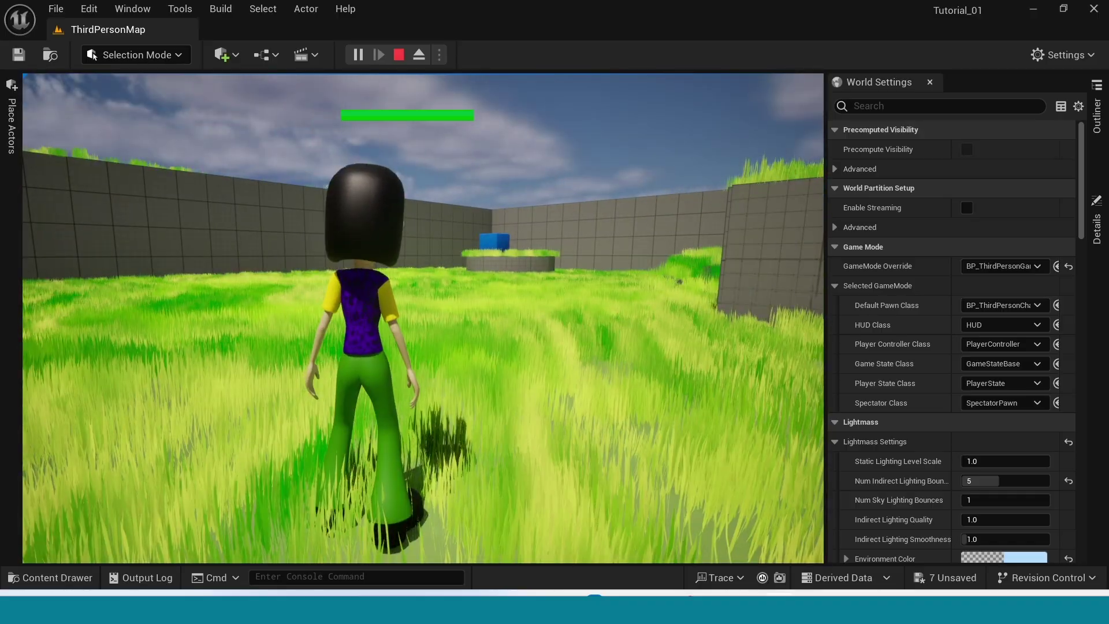
pyautogui.press('a')
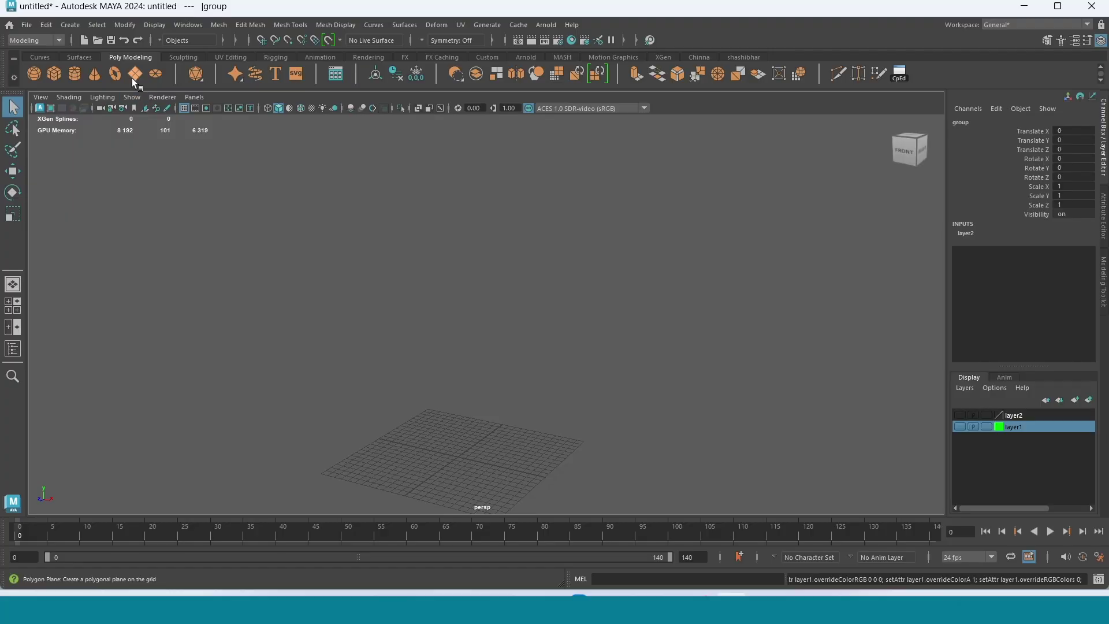
# Step: Switch to Maya, create a polygon plane on the grid and scale it up uniformly to about 11.7
pyautogui.click(133, 78)
pyautogui.press('r')
pyautogui.moveTo(520, 455); pyautogui.dragTo(524, 457, button='middle')
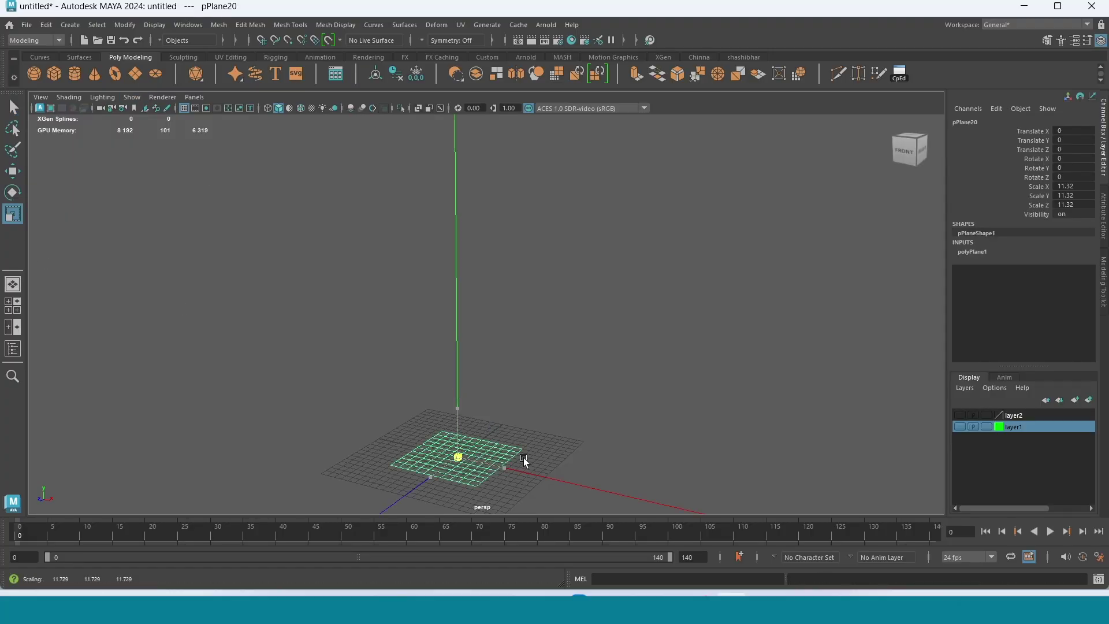
# Step: Shape the plane's vertices into a tall tapered grass blade and bend it with a nonlinear deformer
pyautogui.rightClick(655, 274)
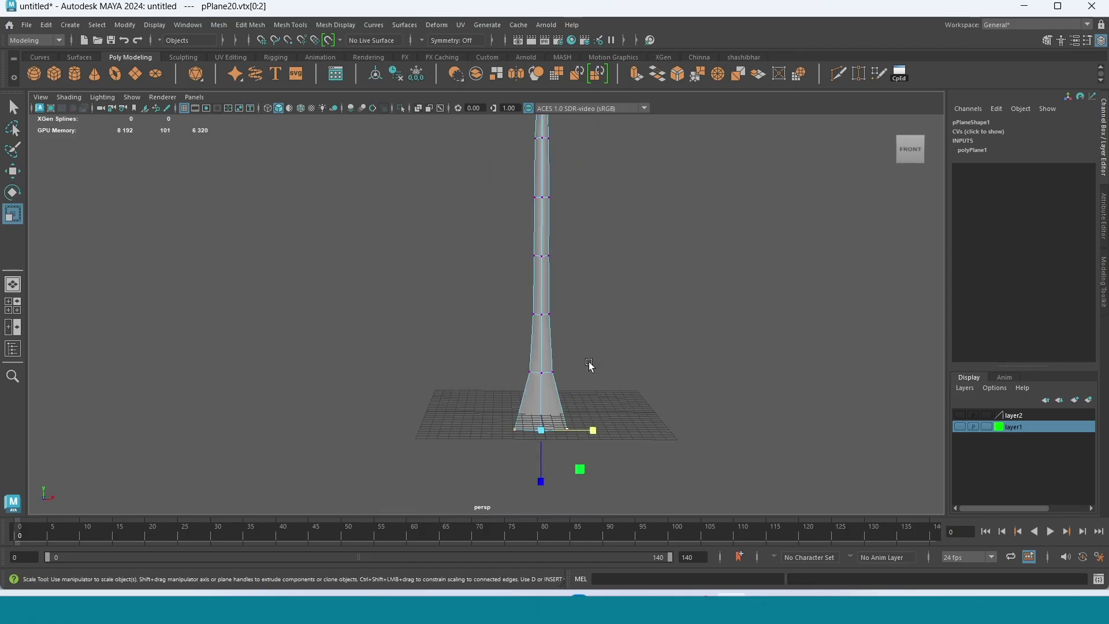
pyautogui.click(436, 25)
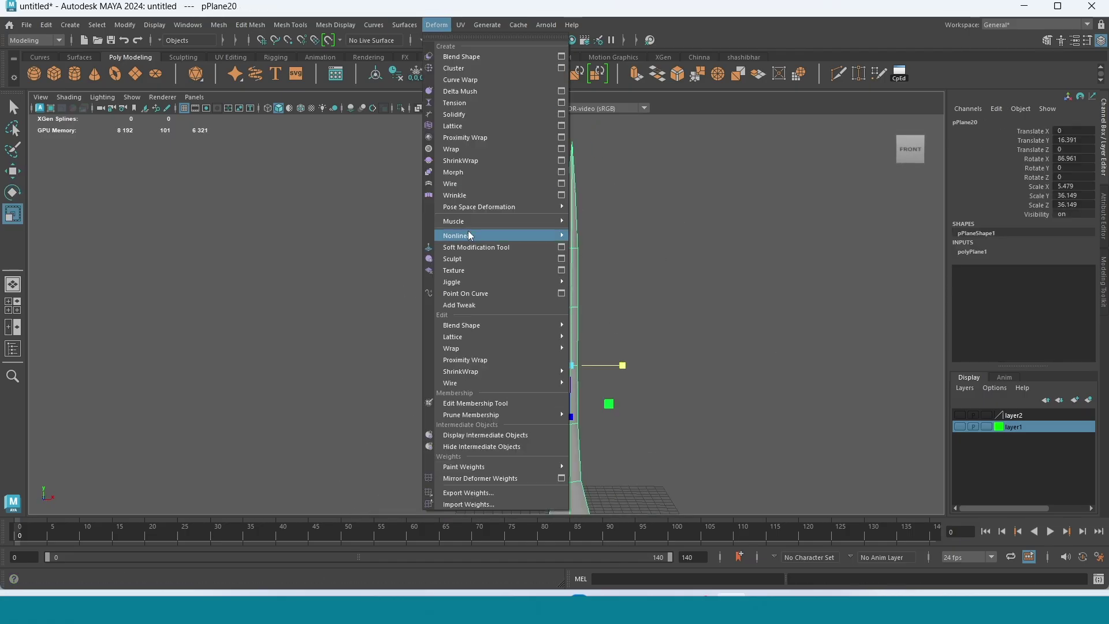
pyautogui.moveTo(543, 236)
pyautogui.click(625, 239)
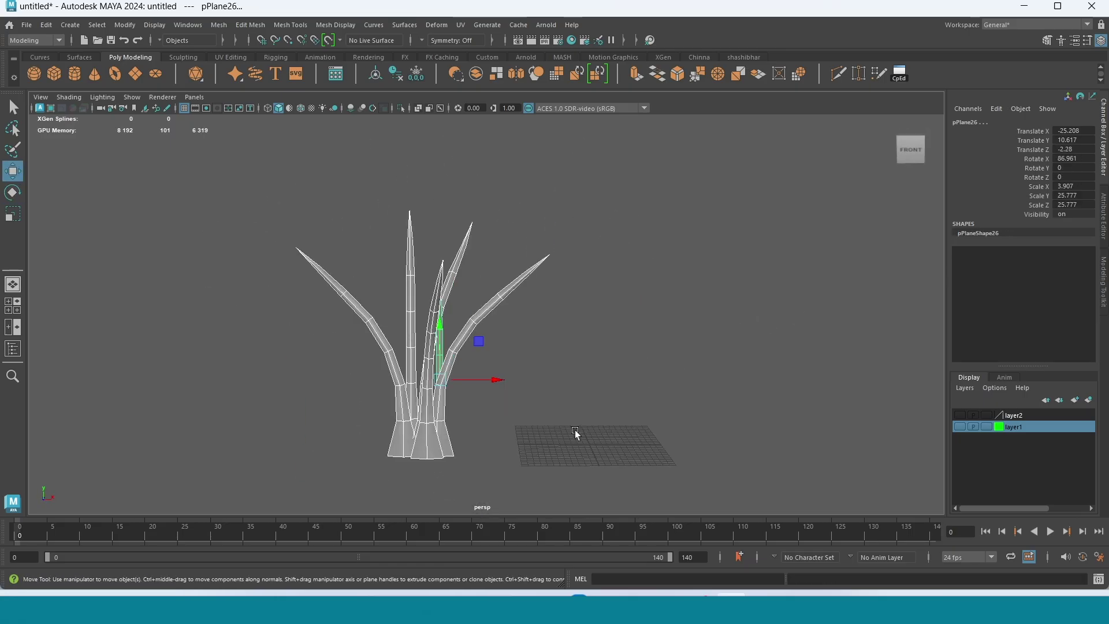
# Step: Set the vertex normals of all selected grass blades to X 0, Y 1, Z 0
pyautogui.click(335, 25)
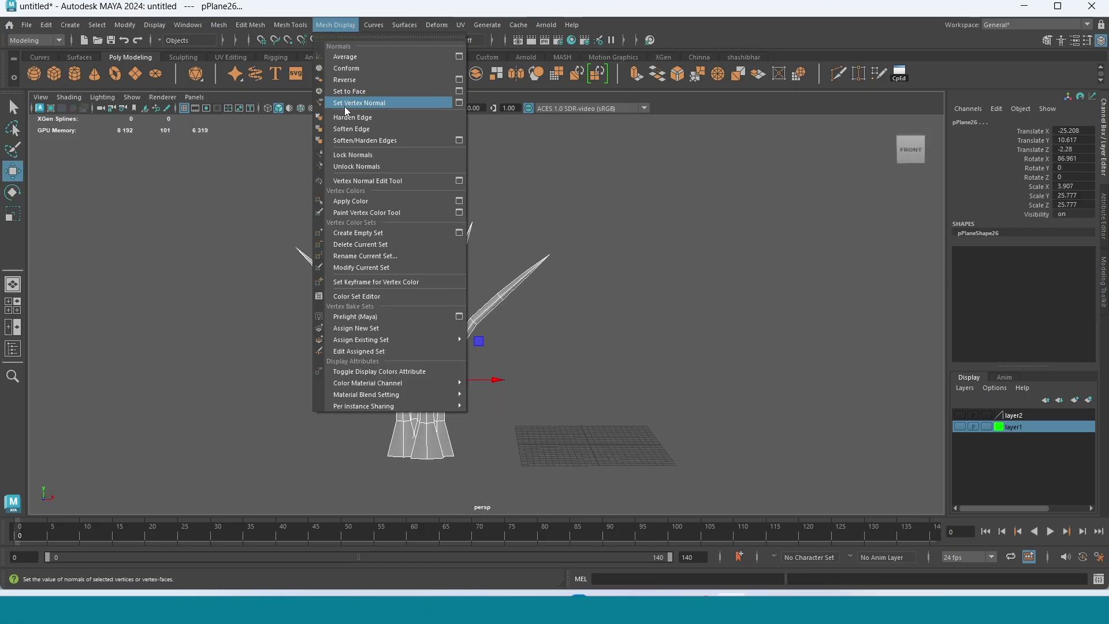
pyautogui.click(459, 104)
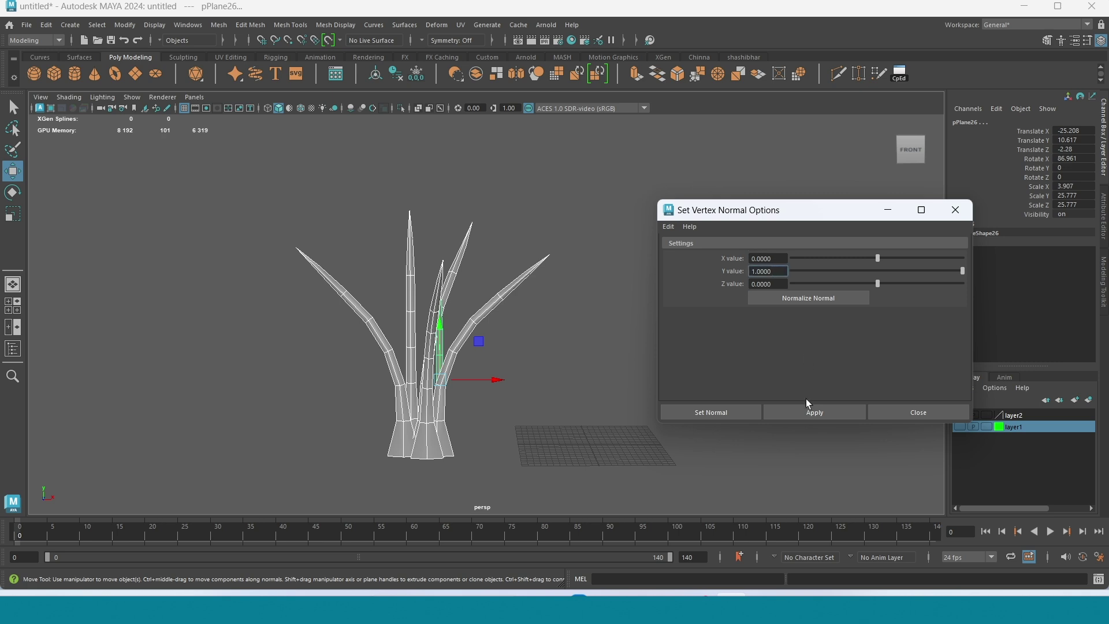
pyautogui.click(733, 412)
pyautogui.click(557, 359)
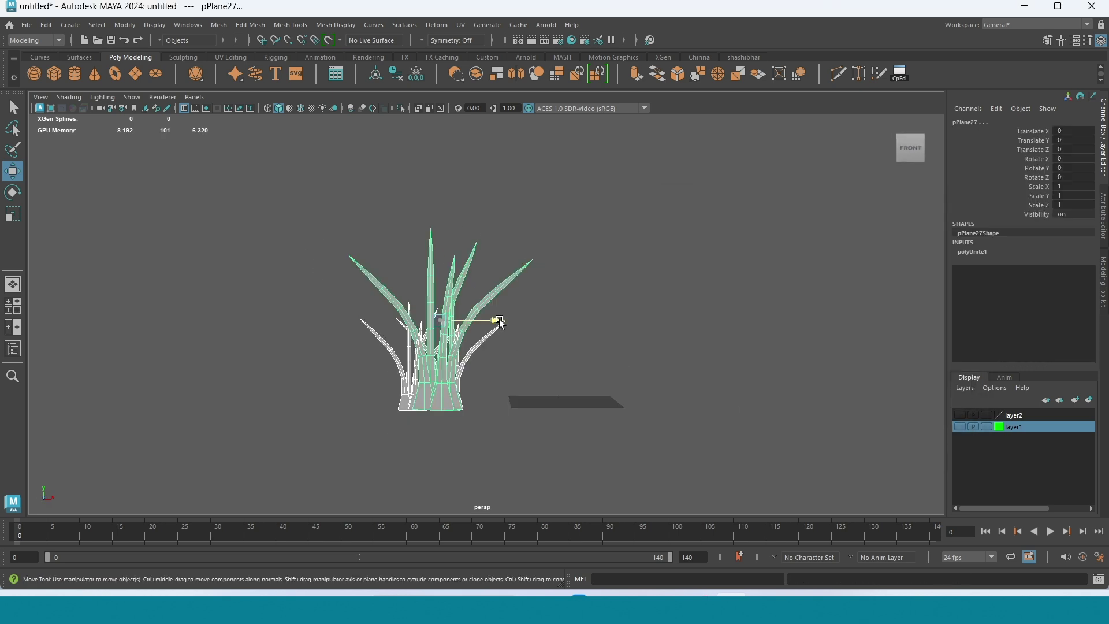
# Step: Move the two grass clumps sideways along X next to the grass patch and make layer1 visible
pyautogui.moveTo(495, 317); pyautogui.dragTo(311, 331)
pyautogui.click(959, 427)
pyautogui.keyDown('alt'); pyautogui.moveTo(812, 435); pyautogui.dragTo(711, 433); pyautogui.keyUp('alt')
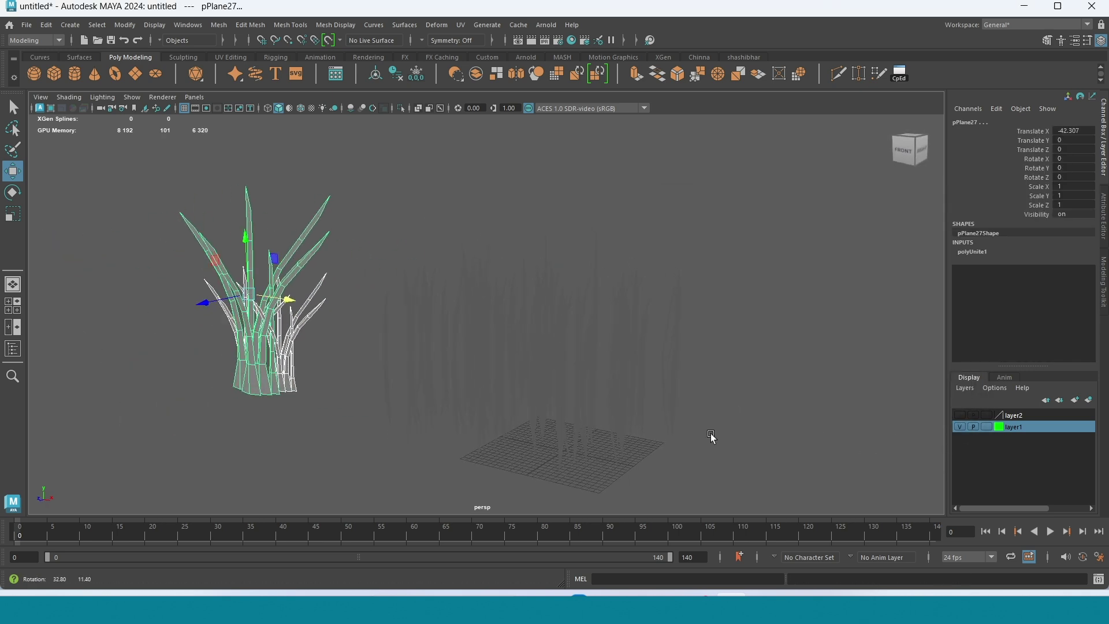
pyautogui.keyDown('alt'); pyautogui.moveTo(534, 414); pyautogui.dragTo(587, 421, button='middle'); pyautogui.keyUp('alt')
pyautogui.moveTo(338, 309); pyautogui.dragTo(398, 318)
pyautogui.click(561, 245)
pyautogui.keyDown('alt'); pyautogui.moveTo(604, 392); pyautogui.dragTo(604, 383); pyautogui.keyUp('alt')
pyautogui.click(357, 313)
pyautogui.click(601, 347)
pyautogui.keyDown('alt'); pyautogui.moveTo(758, 454); pyautogui.dragTo(721, 451, button='middle'); pyautogui.keyUp('alt')
pyautogui.click(765, 429)
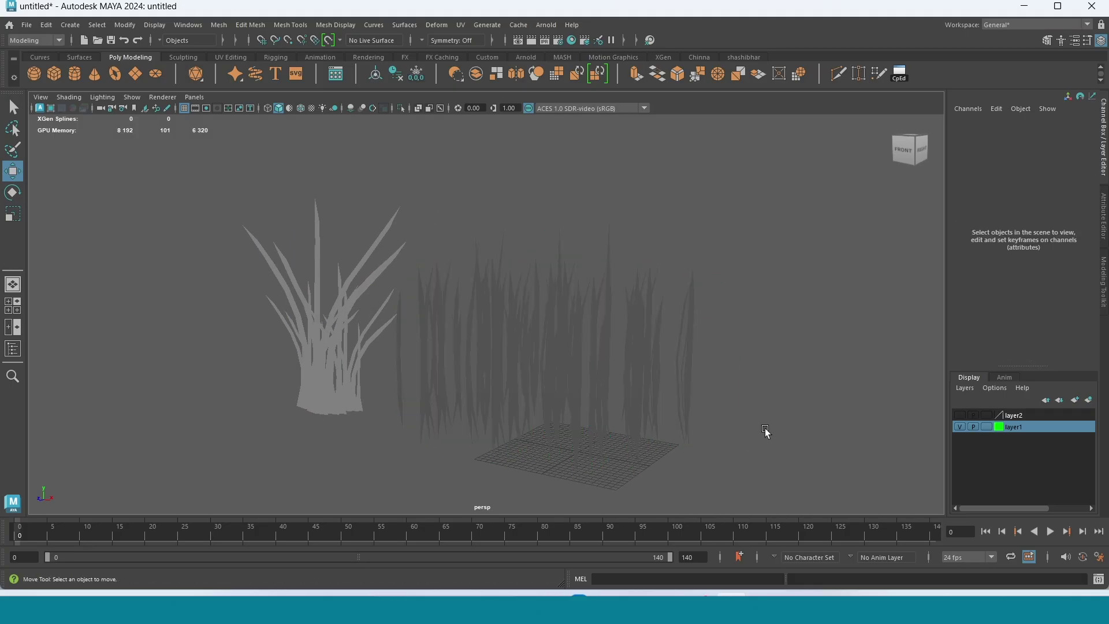
# Step: Show layer2 and compare the height of the grass with the character's legs
pyautogui.click(960, 414)
pyautogui.keyDown('alt'); pyautogui.moveTo(787, 421); pyautogui.dragTo(717, 410); pyautogui.keyUp('alt')
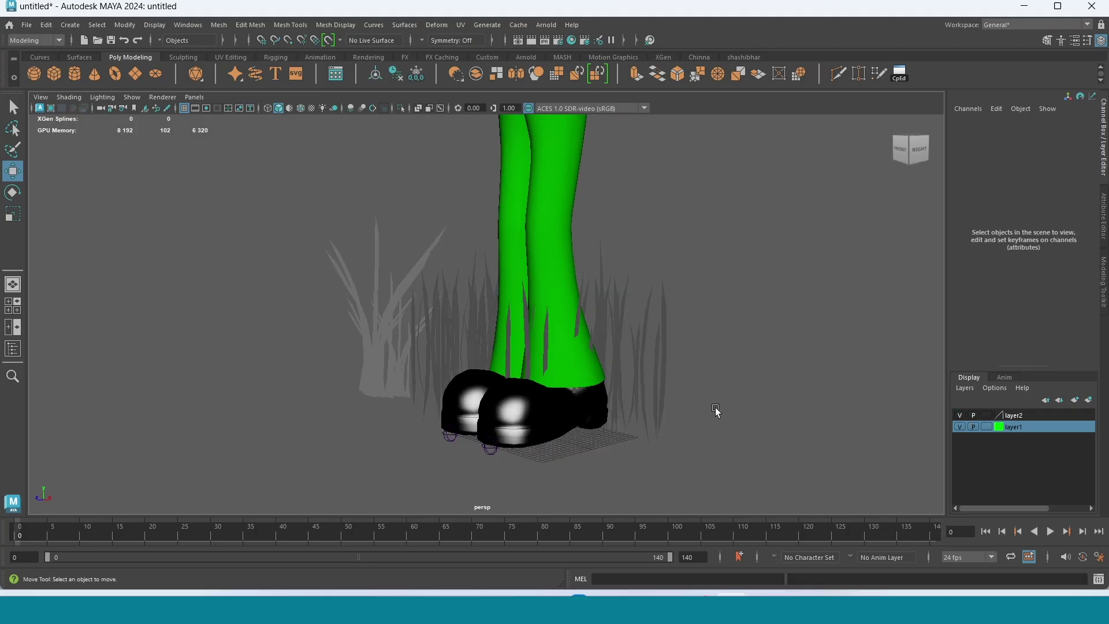
pyautogui.scroll(-5, 529, 331)
pyautogui.keyDown('alt'); pyautogui.moveTo(597, 350); pyautogui.dragTo(615, 400, button='middle'); pyautogui.keyUp('alt')
pyautogui.scroll(2, 615, 401)
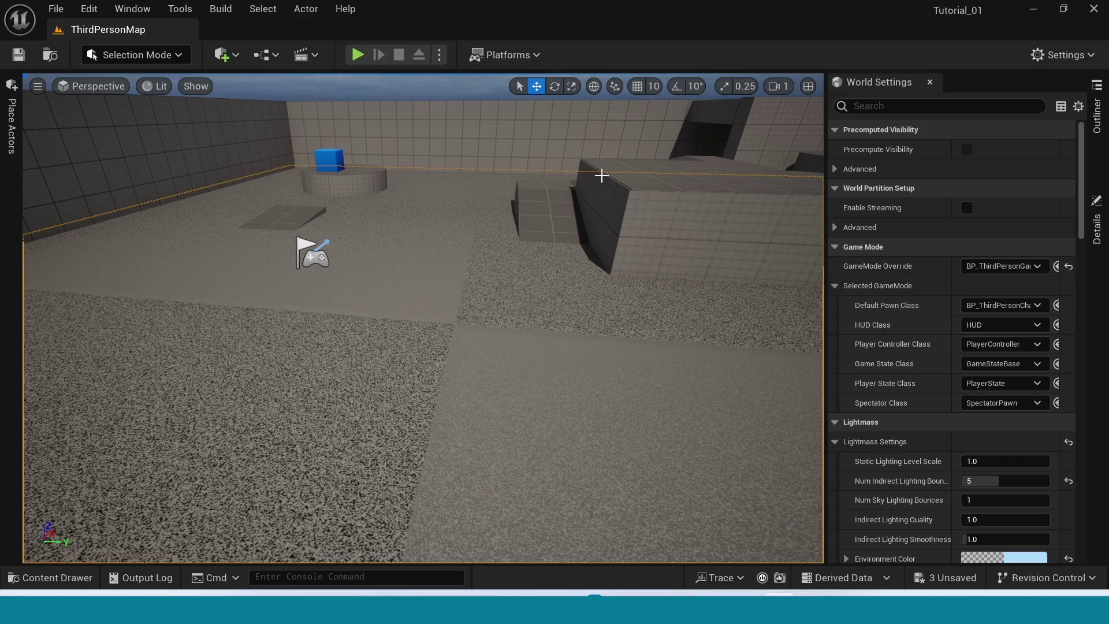
# Step: Switch to Unreal Engine and import the textures grass_01, T_Noies_01 and T_Noies_02 into the Grass_S folder
pyautogui.hotkey('ctrl', 'space')
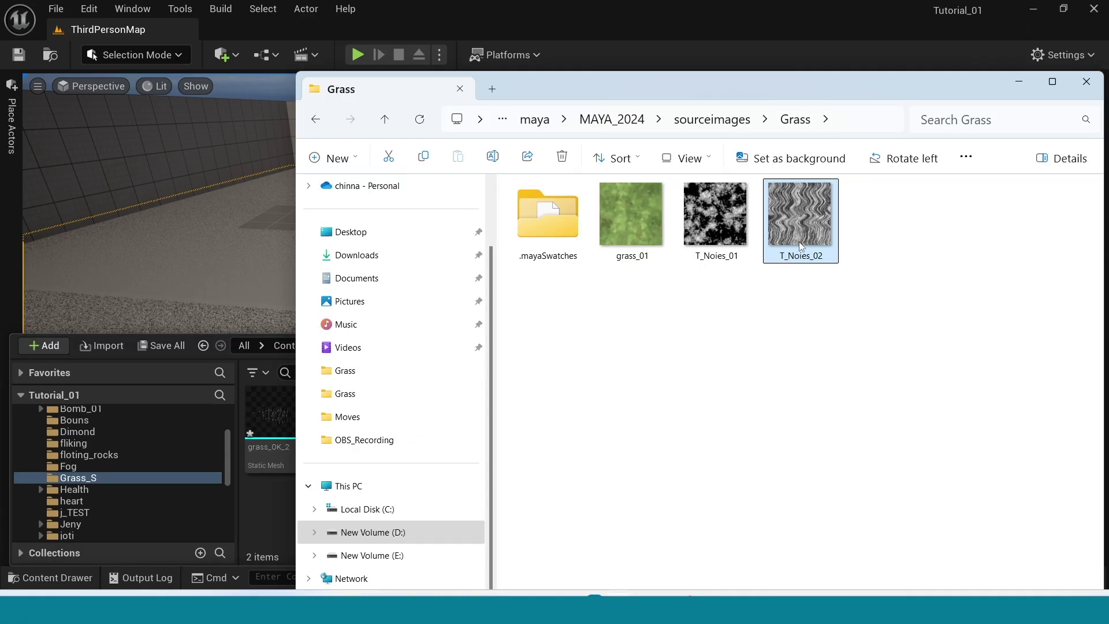
pyautogui.keyDown('ctrl'); pyautogui.click(716, 228); pyautogui.keyUp('ctrl')
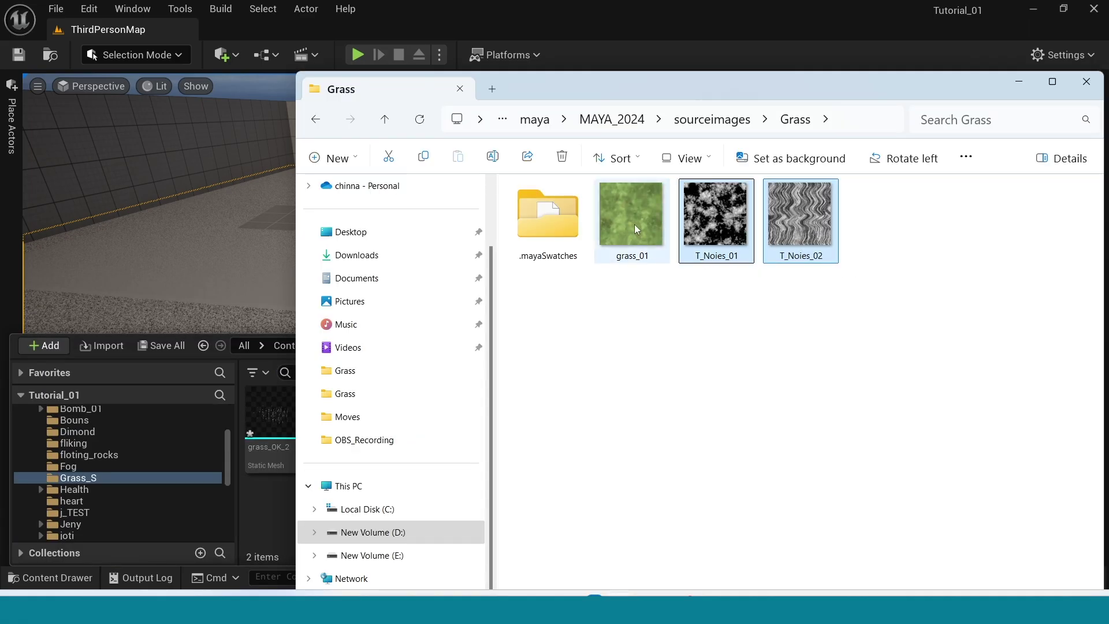
pyautogui.moveTo(624, 85); pyautogui.dragTo(867, 110)
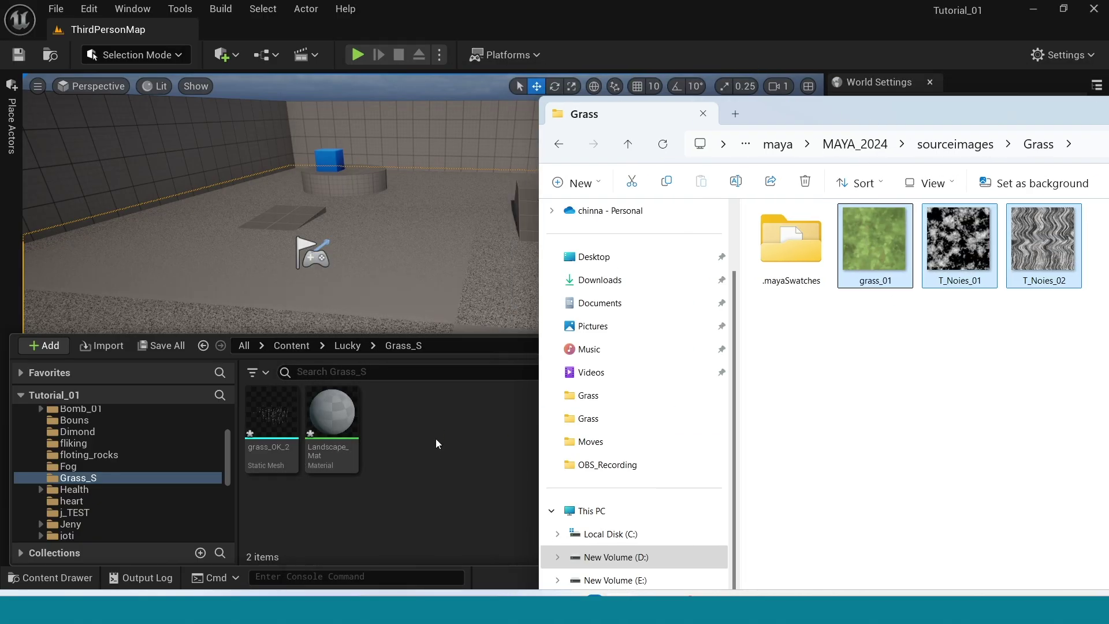
pyautogui.click(481, 532)
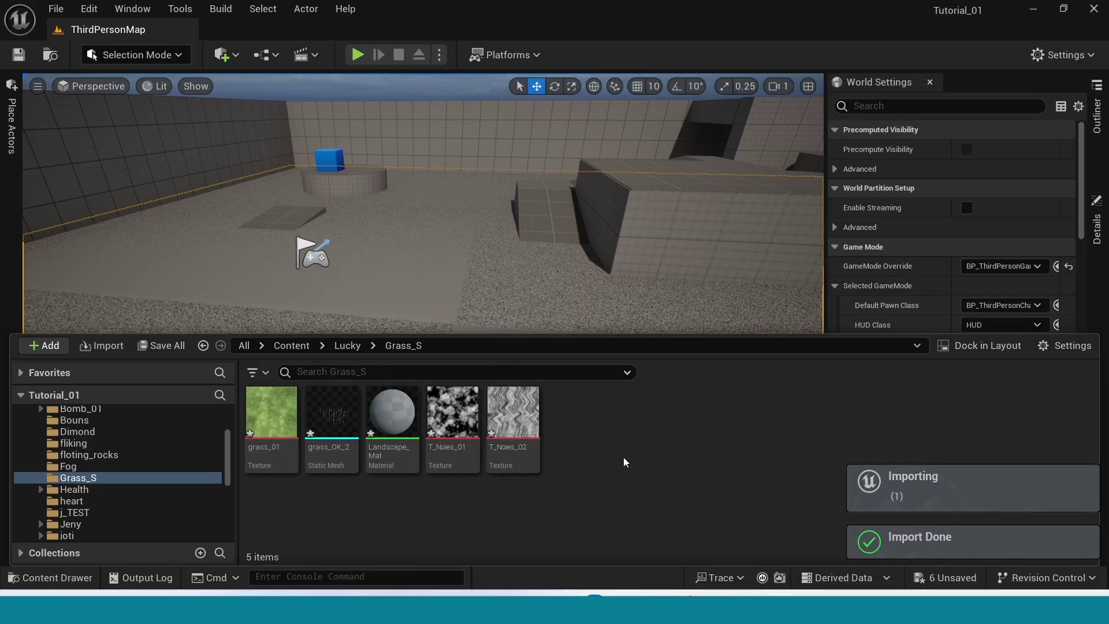
# Step: Open the Landscape_Mat material and add the grass_01 texture to its graph below the empty Texture Sample node
pyautogui.moveTo(273, 422)
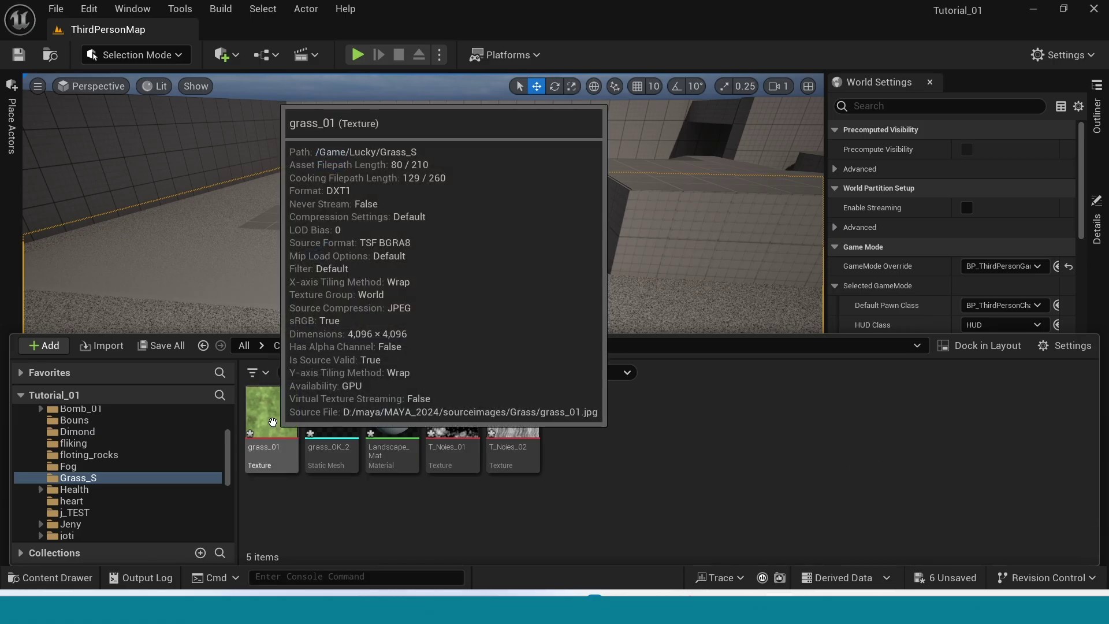
pyautogui.doubleClick(404, 442)
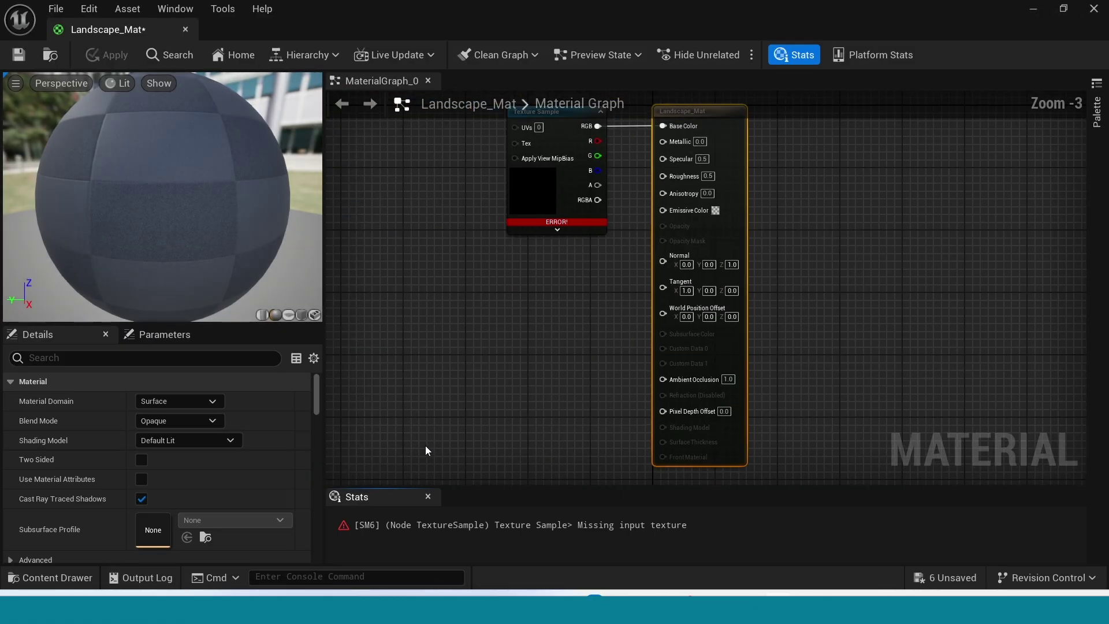
pyautogui.moveTo(546, 194); pyautogui.dragTo(500, 228)
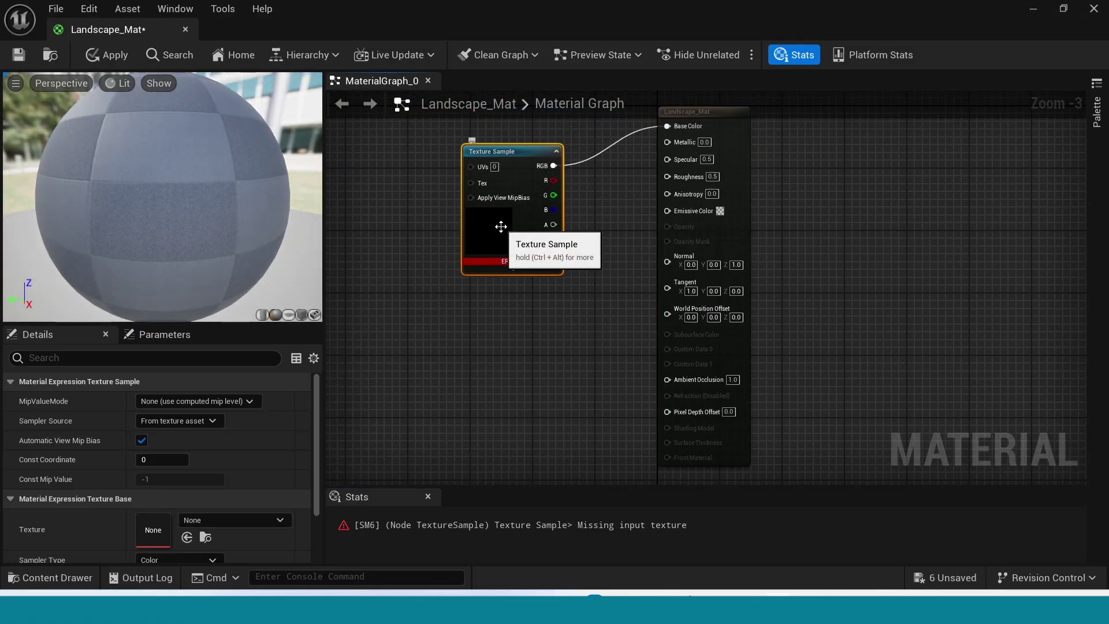
pyautogui.hotkey('ctrl', 'space')
pyautogui.click(292, 471)
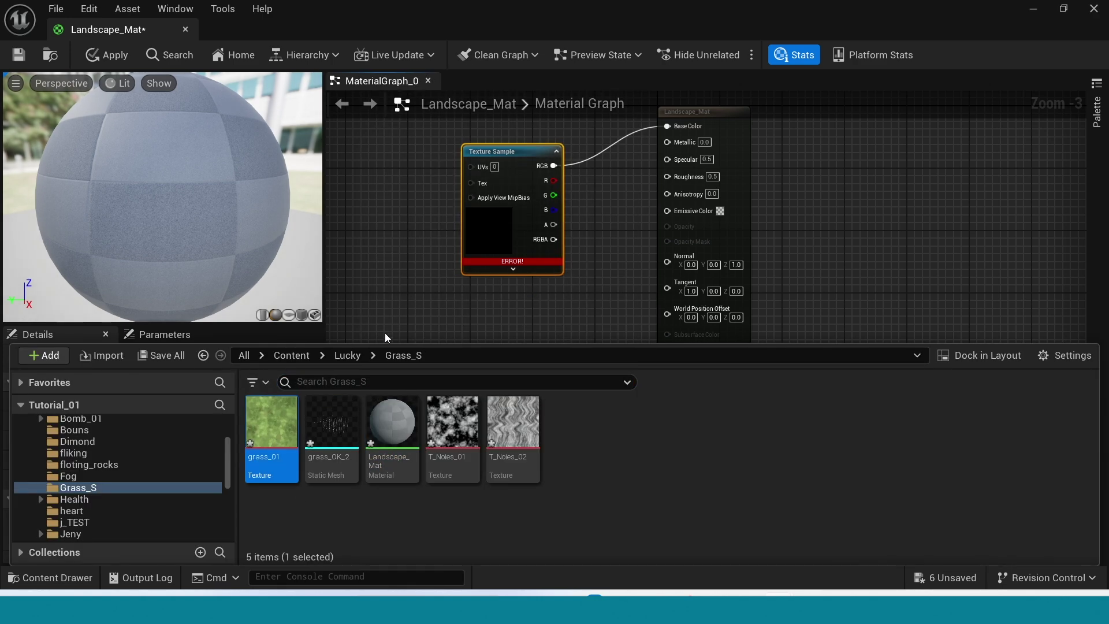
pyautogui.moveTo(271, 508); pyautogui.dragTo(468, 326)
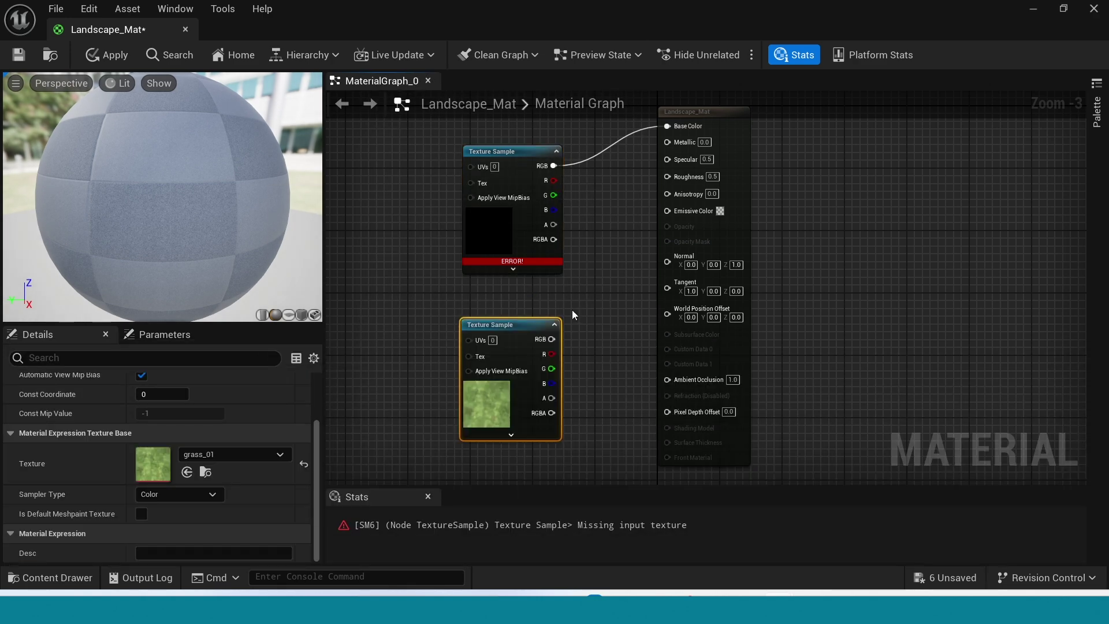
# Step: Connect the grass_01 sample's RGB output to Base Color and put it in place of the deleted empty Texture Sample
pyautogui.moveTo(541, 323); pyautogui.dragTo(667, 126)
pyautogui.keyDown('alt'); pyautogui.click(576, 165); pyautogui.keyUp('alt')
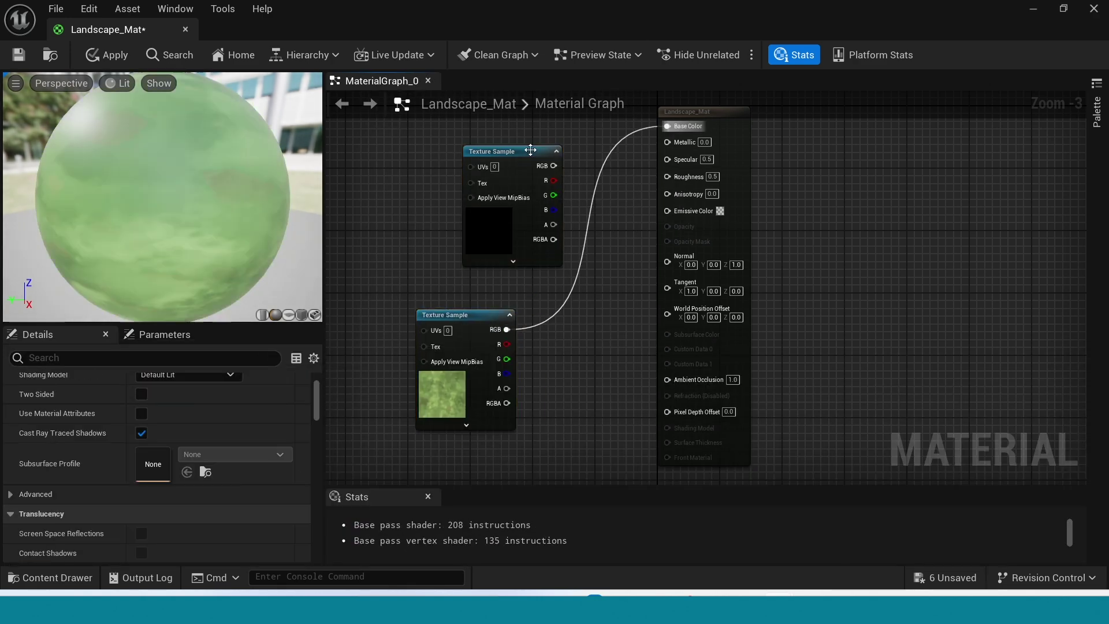
pyautogui.click(531, 150)
pyautogui.press('Delete')
pyautogui.moveTo(475, 320); pyautogui.dragTo(508, 128)
pyautogui.moveTo(543, 235); pyautogui.dragTo(527, 339, button='right')
pyautogui.scroll(2, 528, 339)
pyautogui.moveTo(495, 339); pyautogui.dragTo(494, 332)
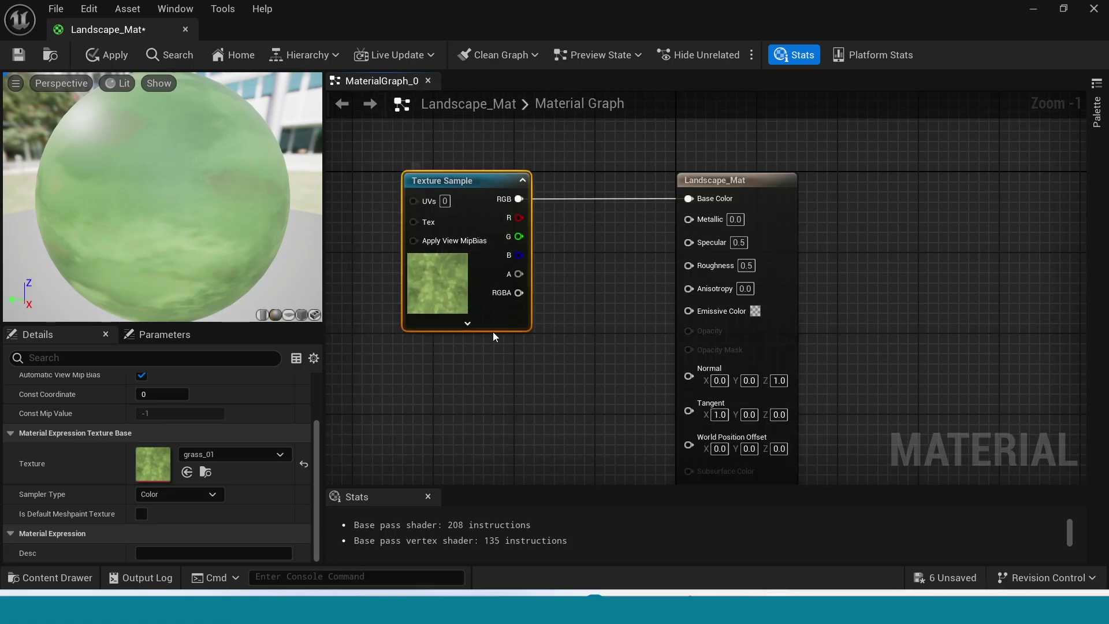
# Step: Add a constant node with value 0.9 and connect it to the material's Roughness
pyautogui.click(517, 386)
pyautogui.moveTo(588, 407); pyautogui.dragTo(682, 265)
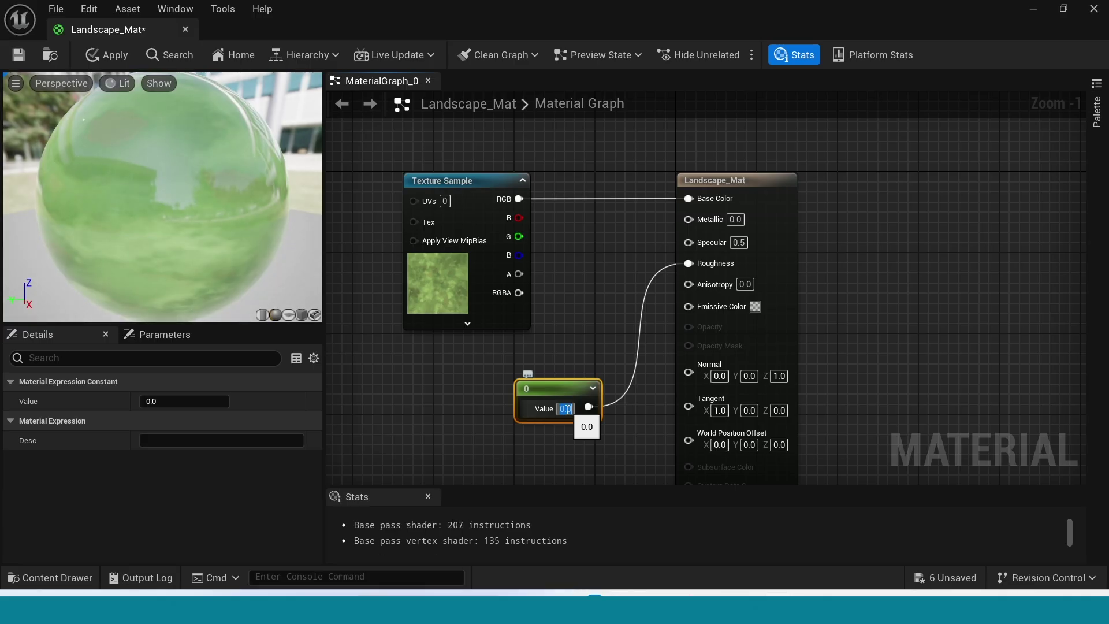
pyautogui.write('0.9')
pyautogui.press('Return')
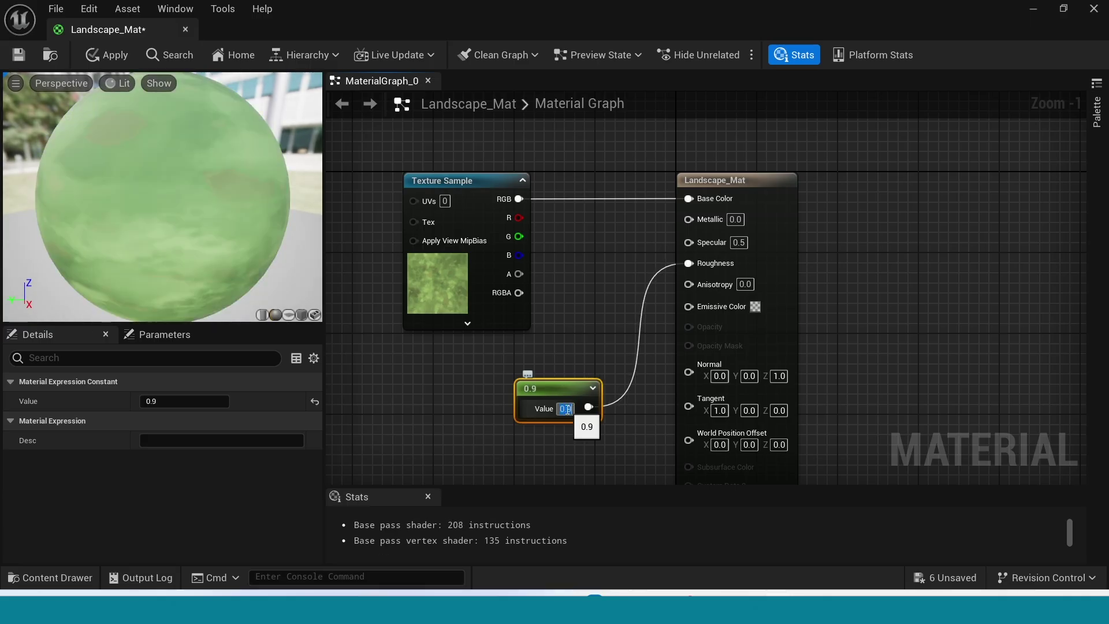
# Step: Apply and save the Landscape_Mat changes, dock its editor beside ThirdPersonMap and return to the level
pyautogui.click(123, 61)
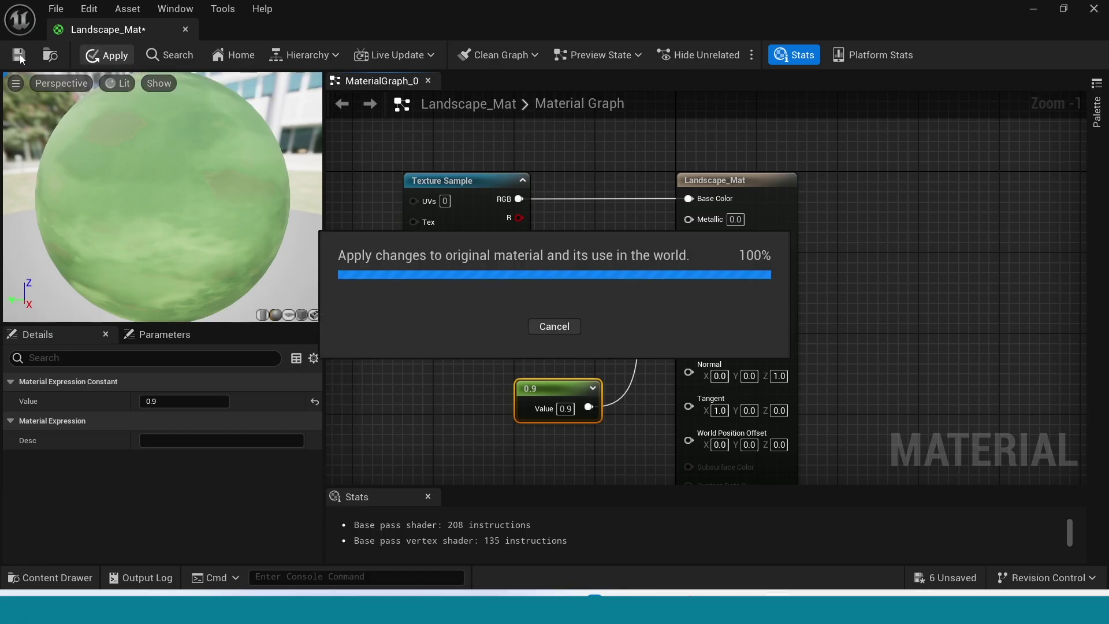
pyautogui.moveTo(91, 31); pyautogui.dragTo(213, 32)
pyautogui.click(125, 26)
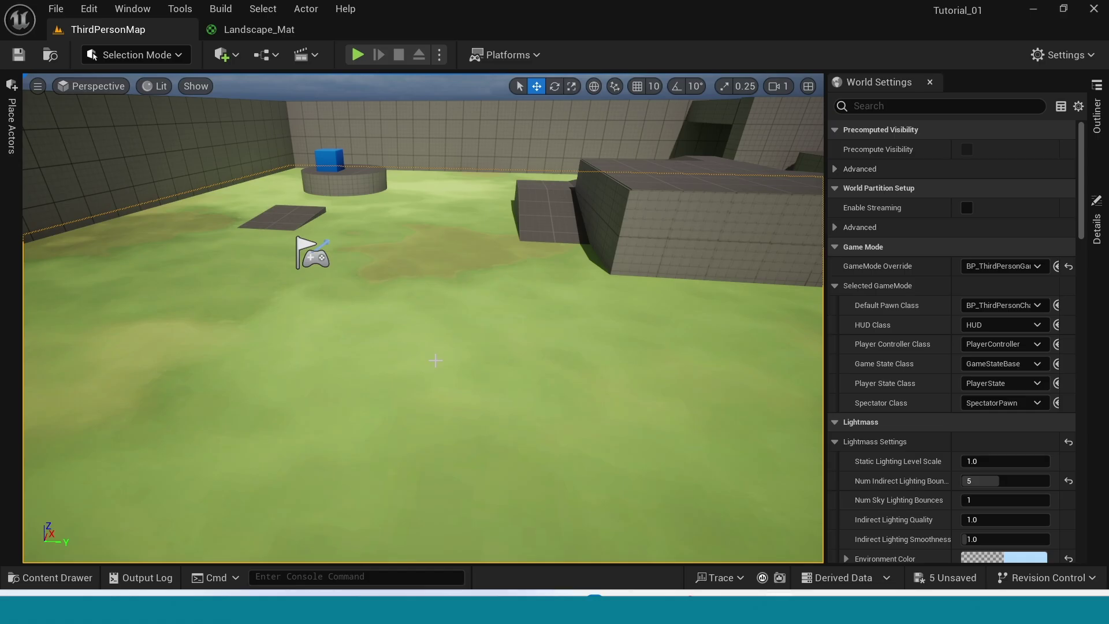
pyautogui.scroll(-1, 436, 361)
pyautogui.keyDown('alt'); pyautogui.moveTo(620, 353); pyautogui.dragTo(566, 358); pyautogui.keyUp('alt')
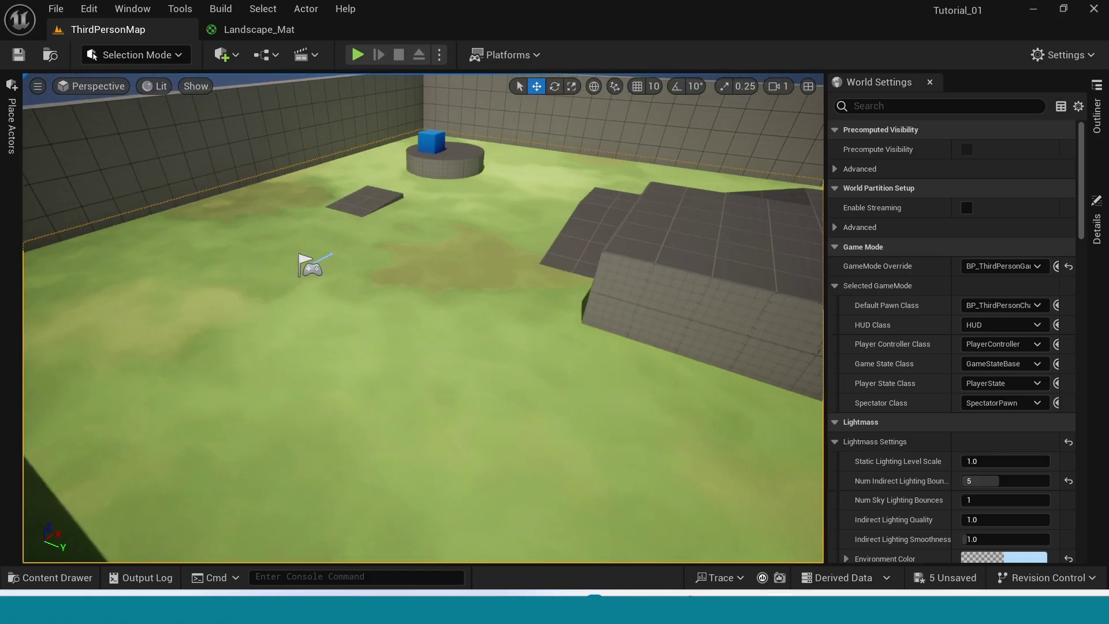
pyautogui.scroll(2, 609, 357)
pyautogui.keyDown('alt'); pyautogui.moveTo(416, 327); pyautogui.dragTo(463, 348); pyautogui.keyUp('alt')
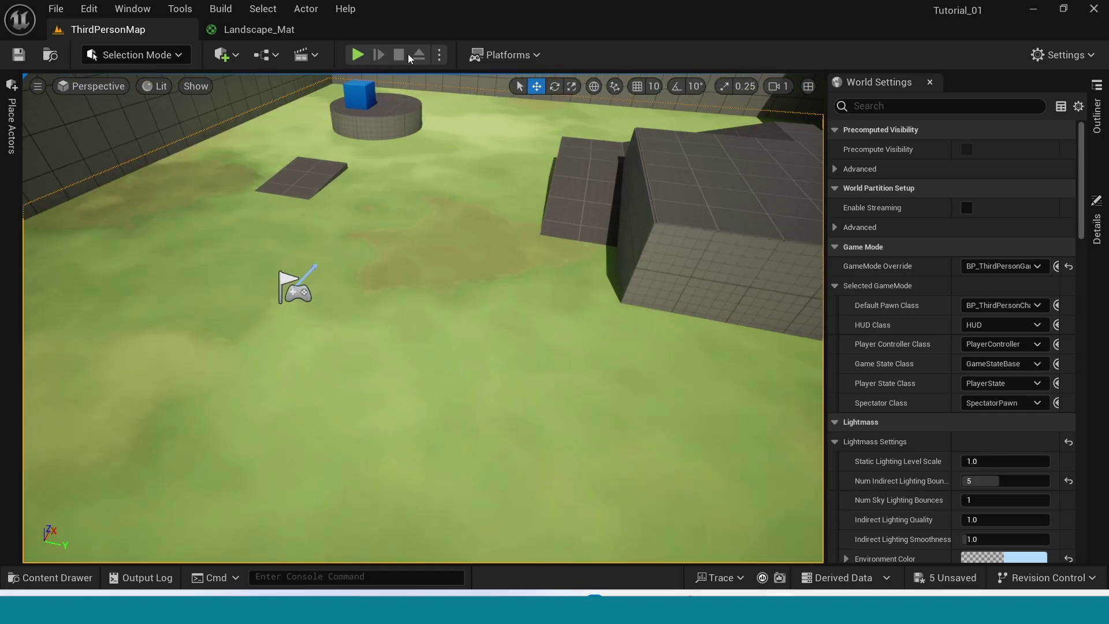
# Step: Create a material named Grass_M in the Grass_S folder and open it for editing
pyautogui.hotkey('ctrl', 'space')
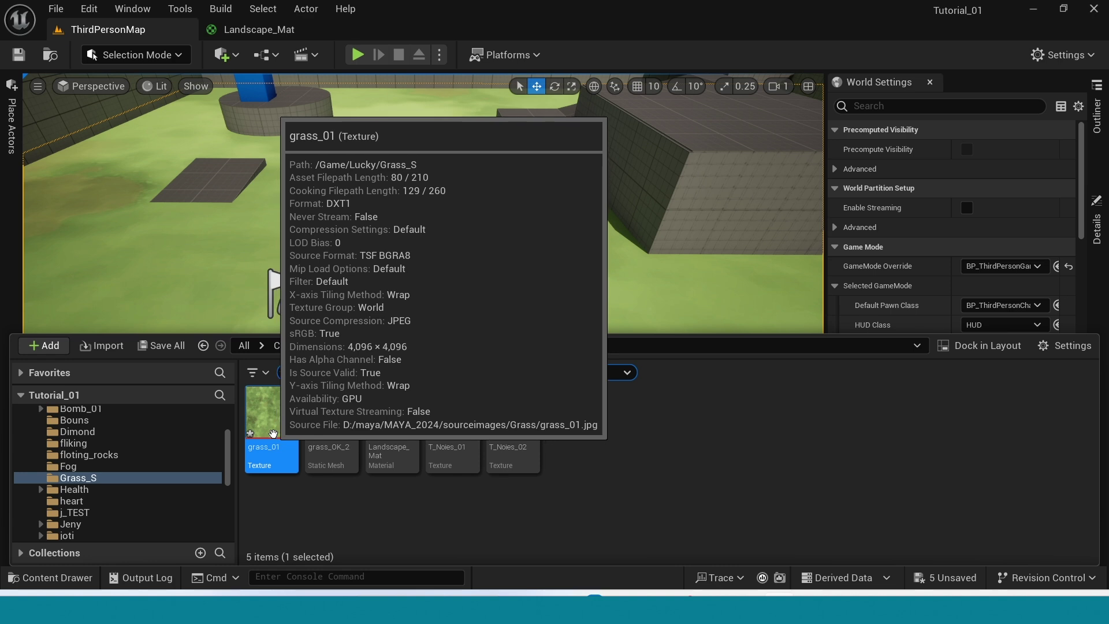
pyautogui.rightClick(589, 466)
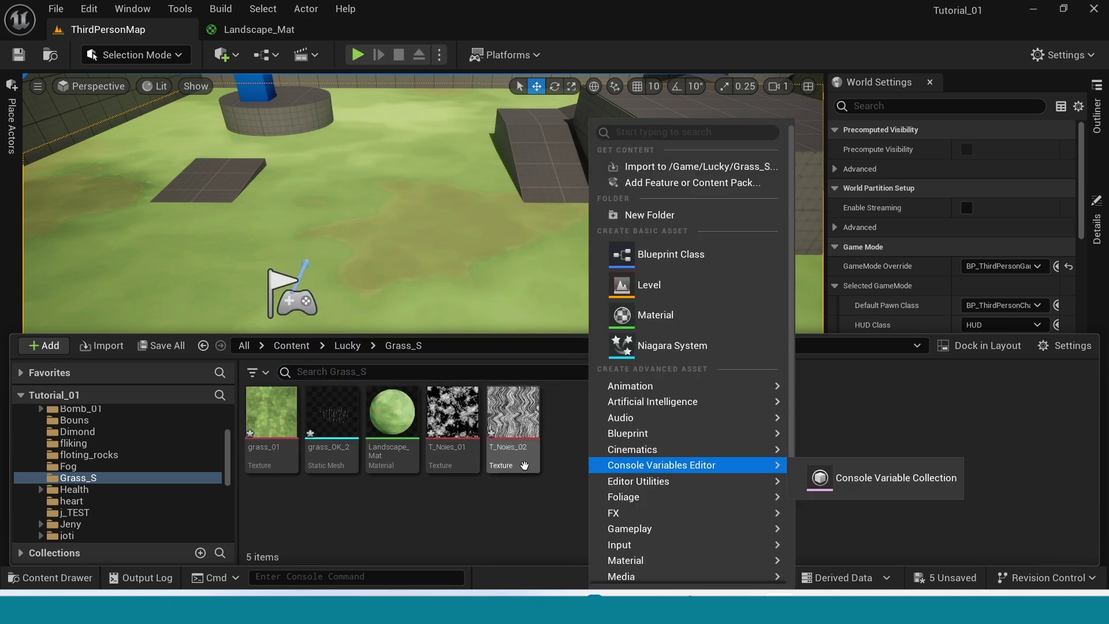
pyautogui.click(649, 316)
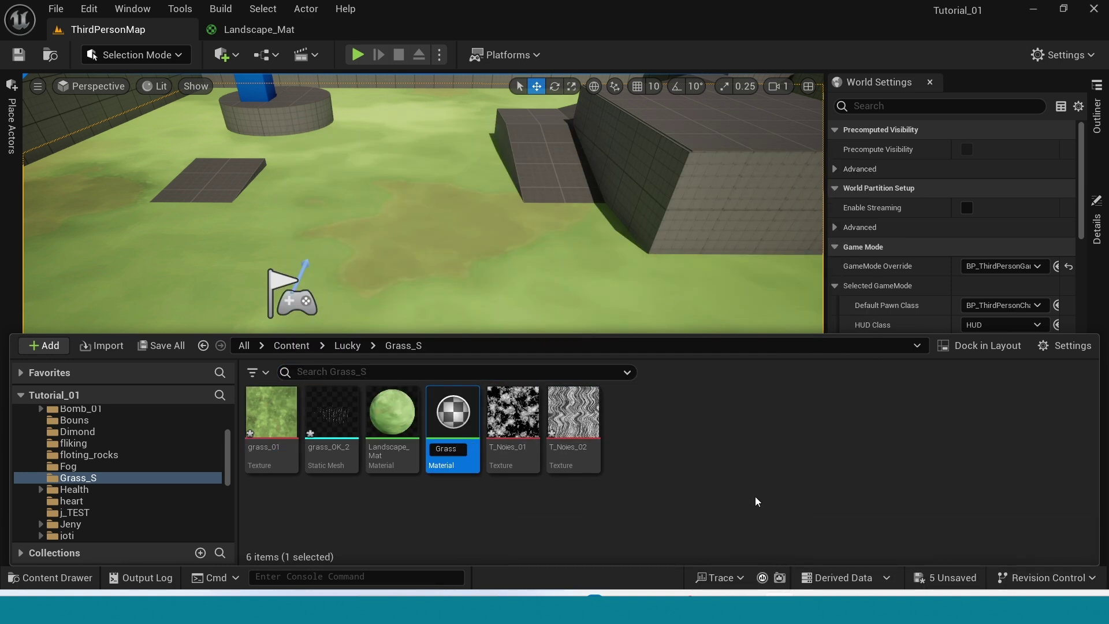
pyautogui.press('Return')
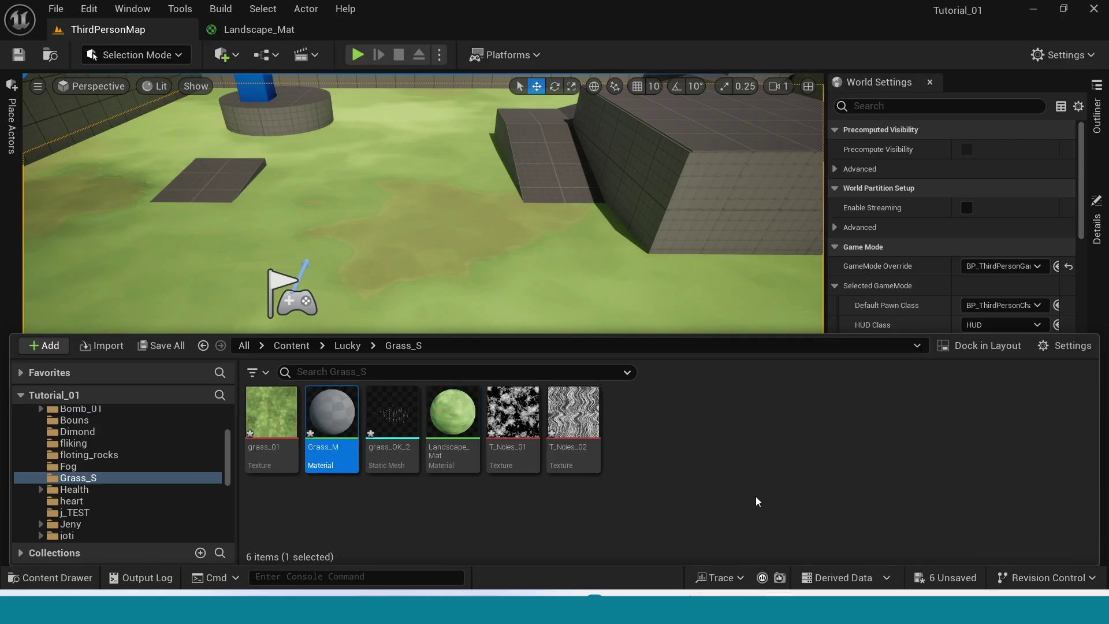
pyautogui.doubleClick(334, 420)
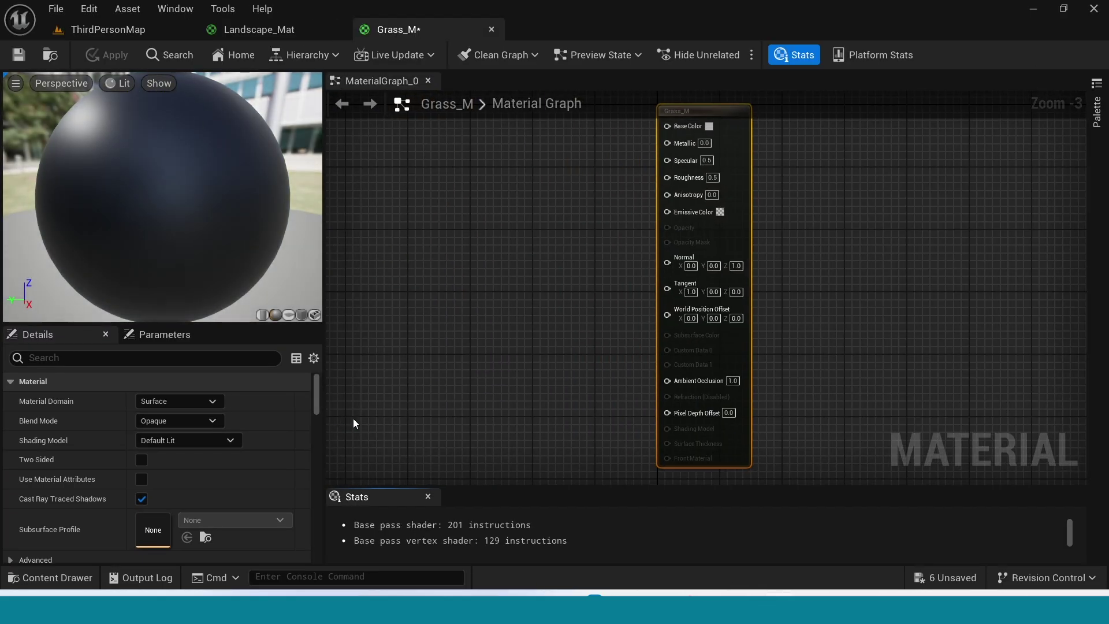
# Step: Add a LinearInterpolate node to the Grass_M graph beside the main material node
pyautogui.moveTo(507, 299); pyautogui.dragTo(565, 206, button='right')
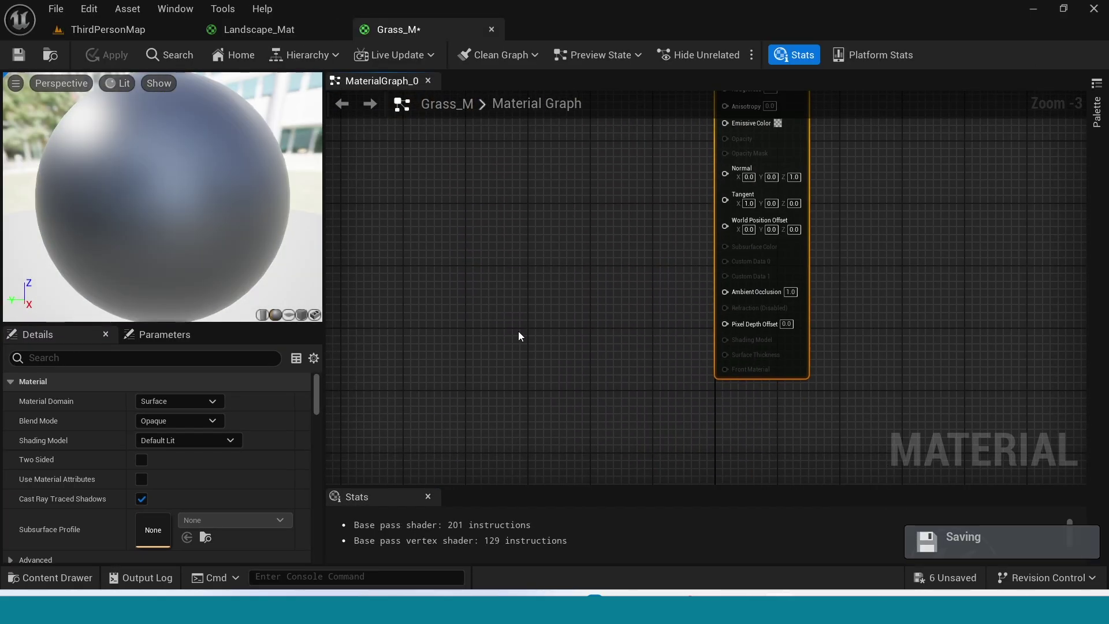
pyautogui.rightClick(442, 327)
pyautogui.write('le')
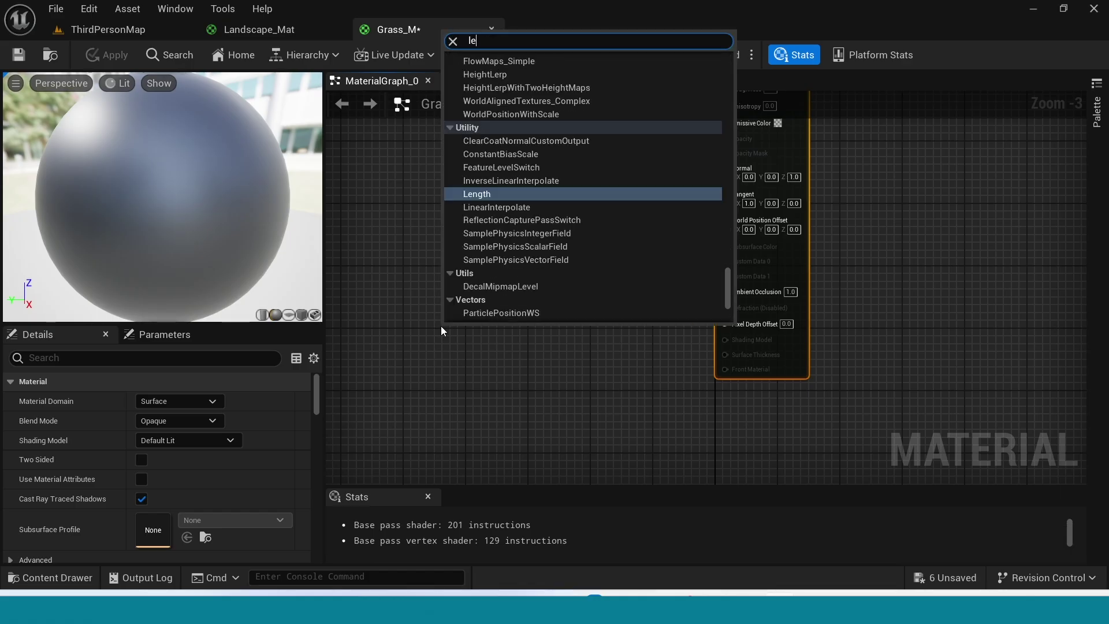
pyautogui.write('rp')
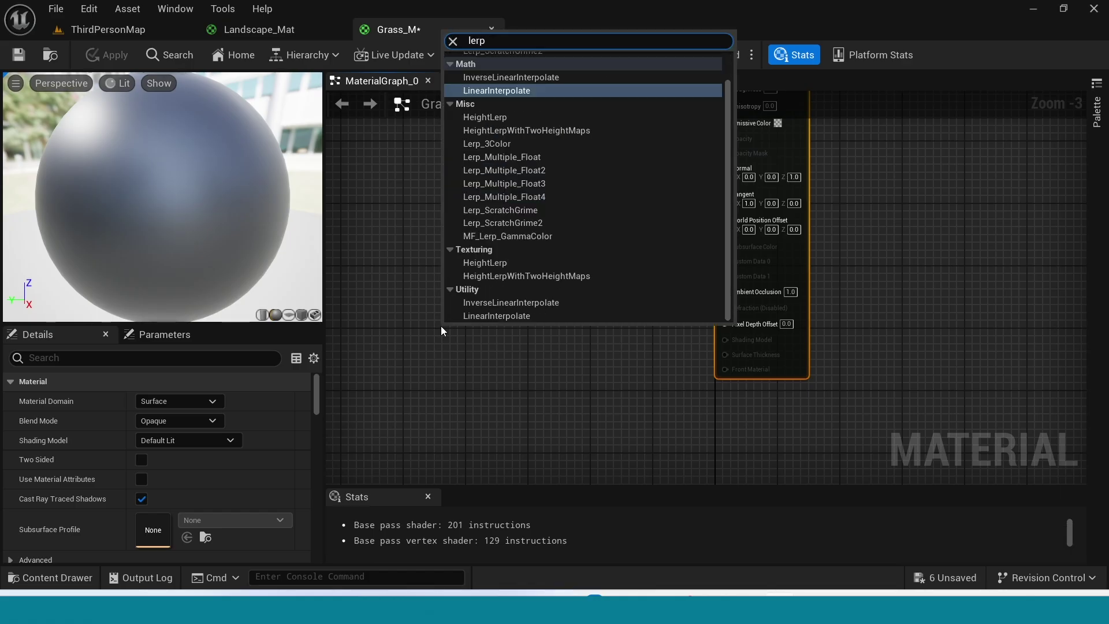
pyautogui.press('Return')
pyautogui.moveTo(442, 325); pyautogui.dragTo(577, 323, button='right')
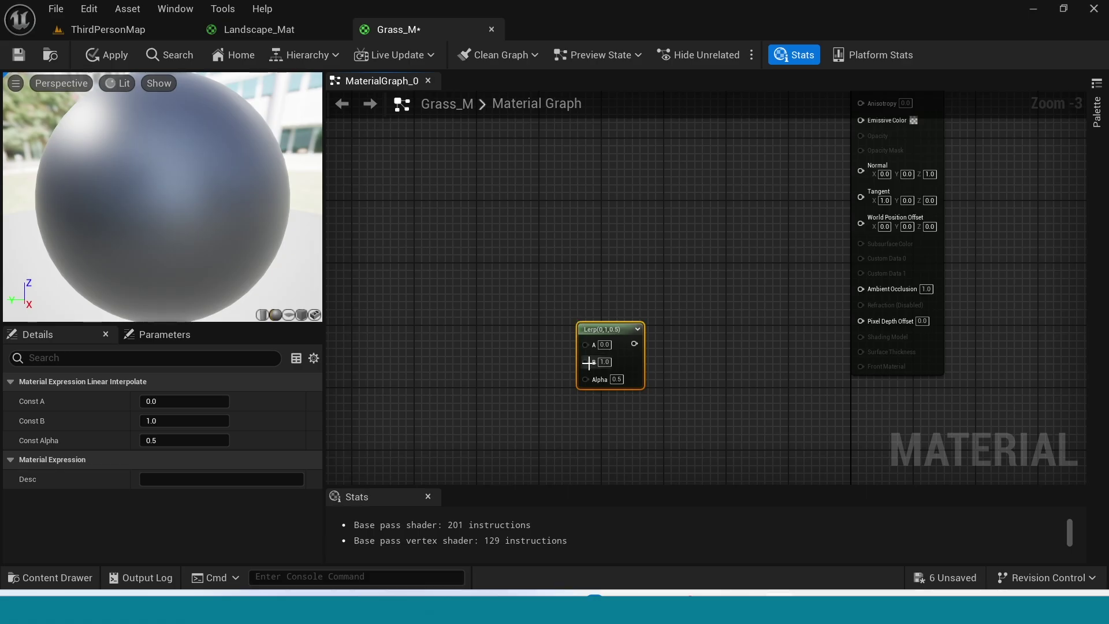
# Step: Create a Particle Color node feeding its RGB into the Lerp's B input and align it beside the Lerp
pyautogui.moveTo(588, 363); pyautogui.dragTo(503, 369)
pyautogui.write('p')
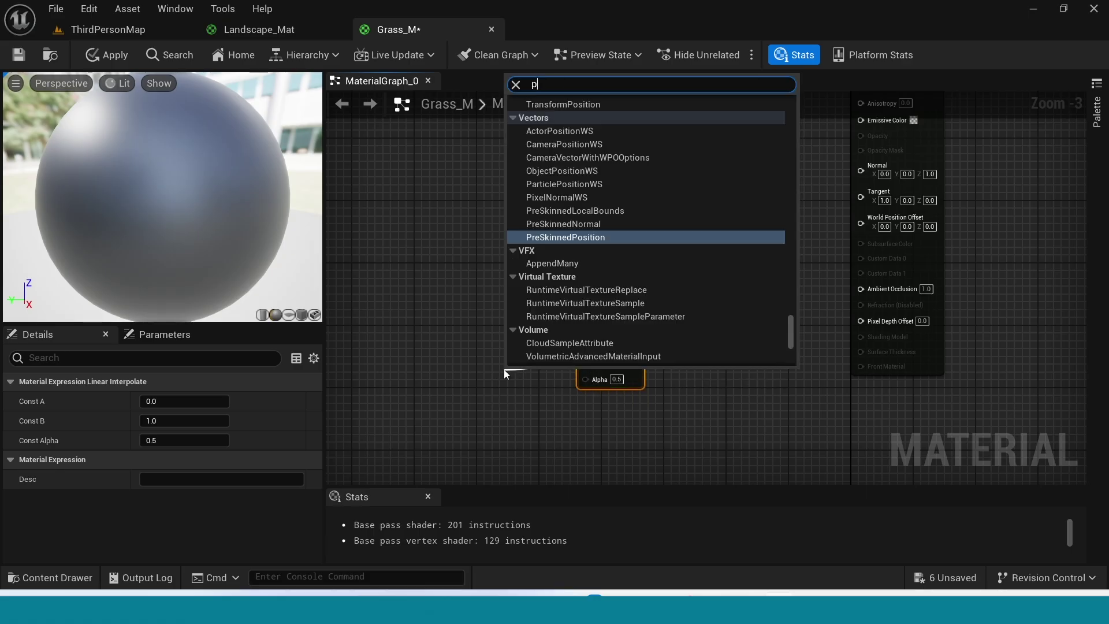
pyautogui.write('ar')
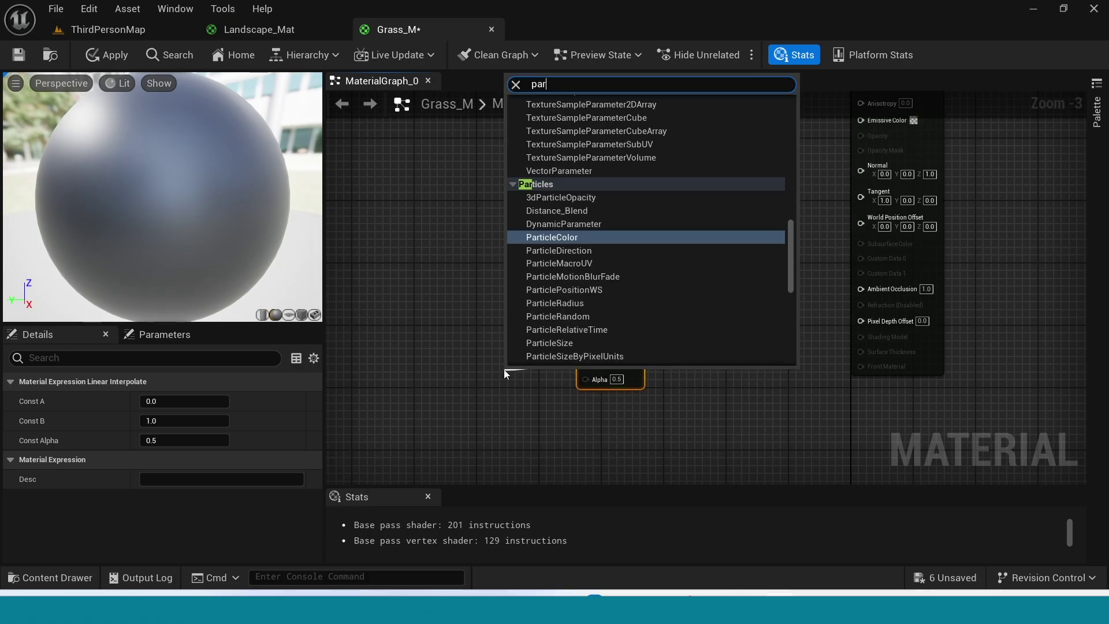
pyautogui.click(571, 238)
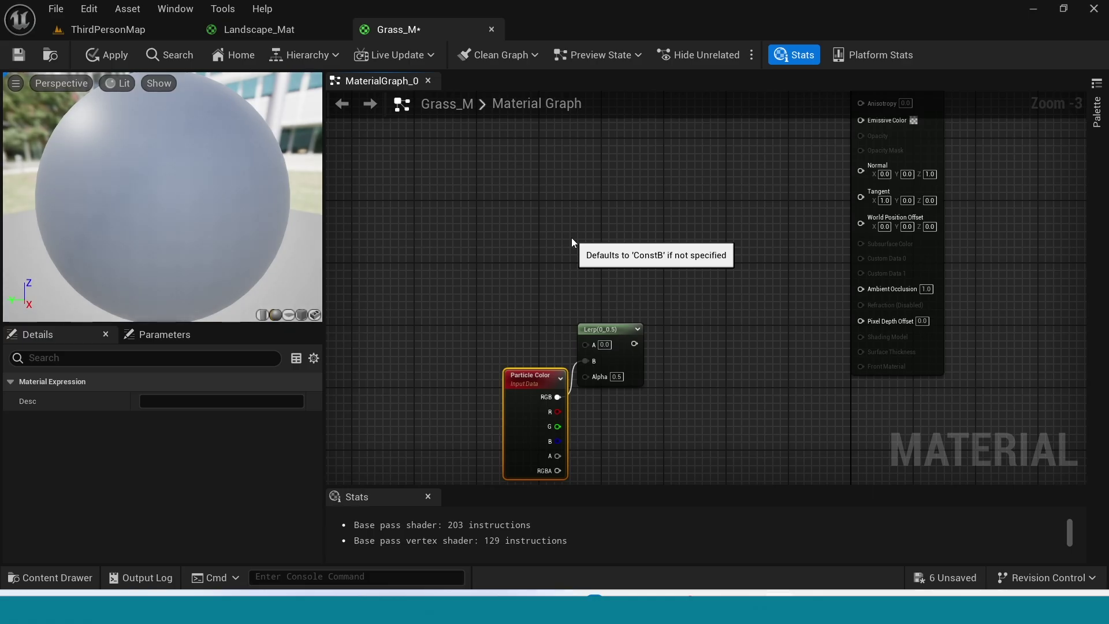
pyautogui.moveTo(521, 379); pyautogui.dragTo(509, 335)
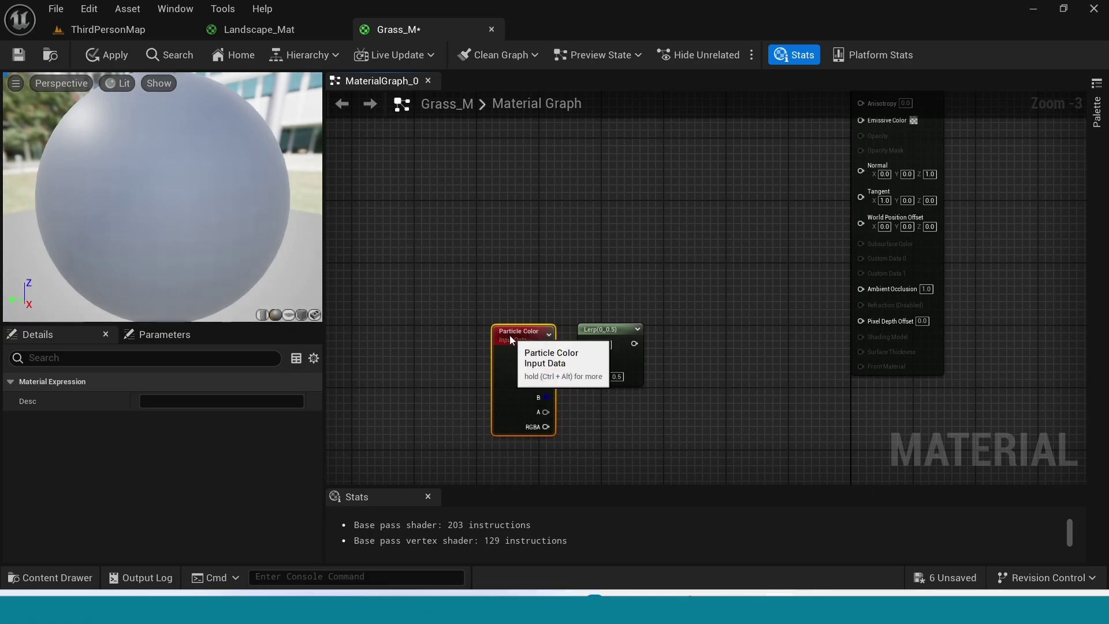
pyautogui.scroll(3, 641, 296)
# Step: Add a constant node connected to the Lerp's Alpha, and move it with Particle Color up and away from the Lerp
pyautogui.click(645, 442)
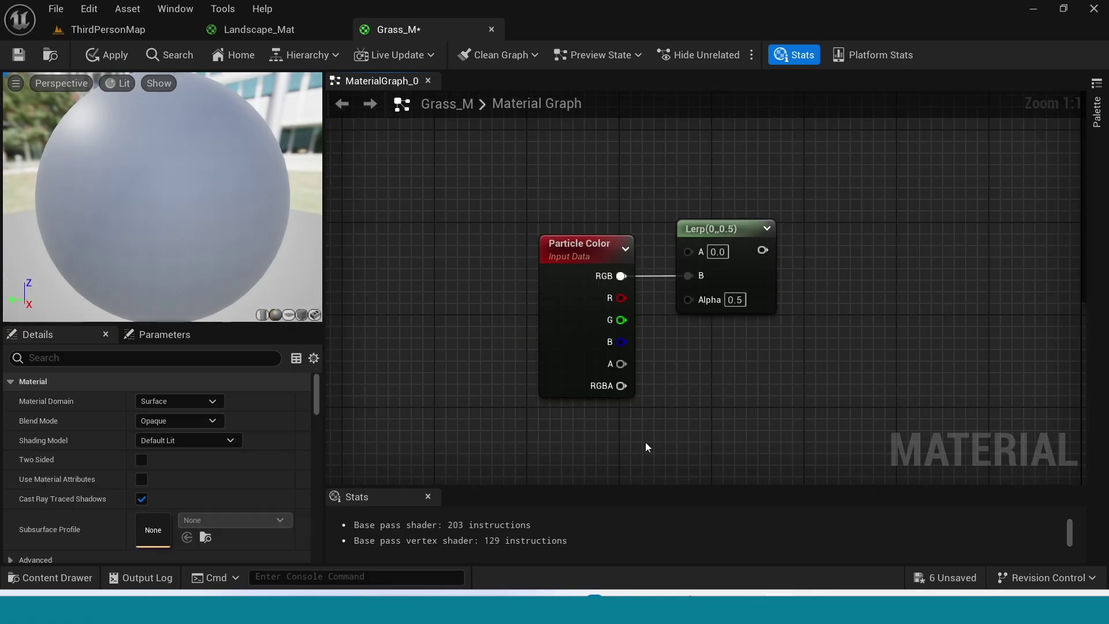
pyautogui.click(646, 442)
pyautogui.moveTo(699, 442); pyautogui.dragTo(695, 248)
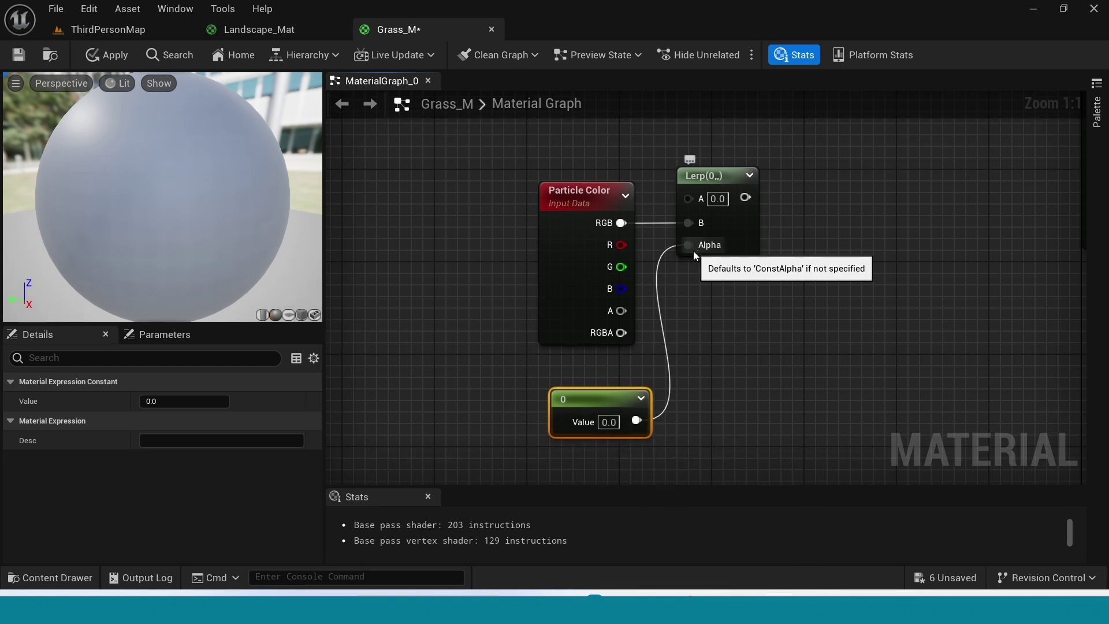
pyautogui.scroll(-3, 714, 363)
pyautogui.moveTo(732, 368); pyautogui.dragTo(723, 401, button='right')
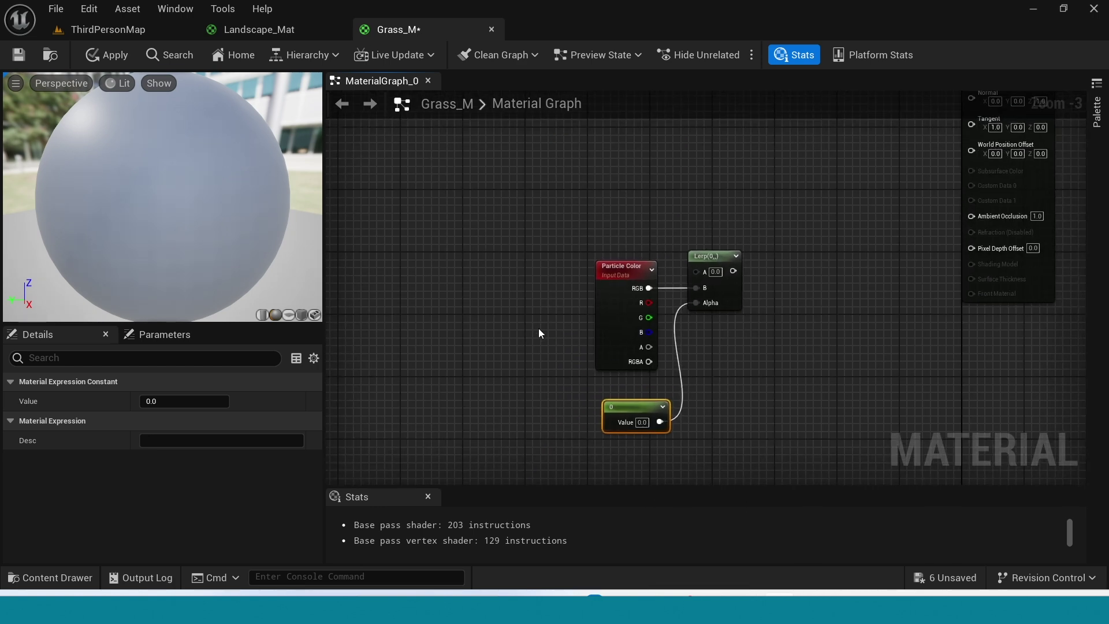
pyautogui.moveTo(614, 439); pyautogui.dragTo(581, 284)
pyautogui.moveTo(592, 386); pyautogui.dragTo(638, 461, button='right')
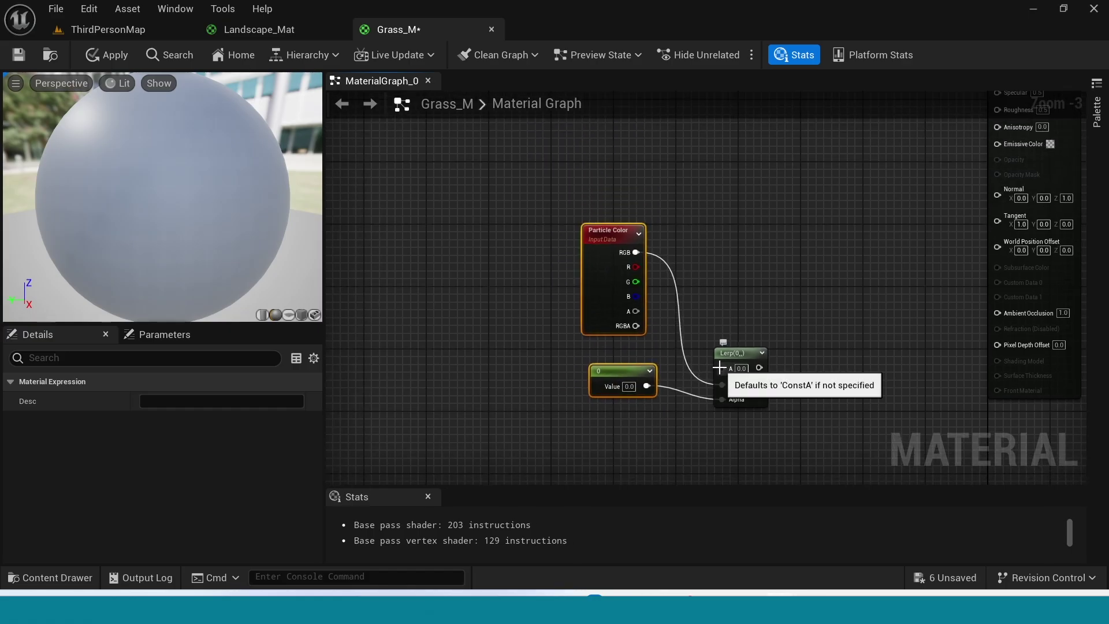
# Step: Create a SimpleGrassWind node feeding the Lerp's A input and place it below the constant node
pyautogui.moveTo(721, 369); pyautogui.dragTo(667, 439)
pyautogui.write('grass')
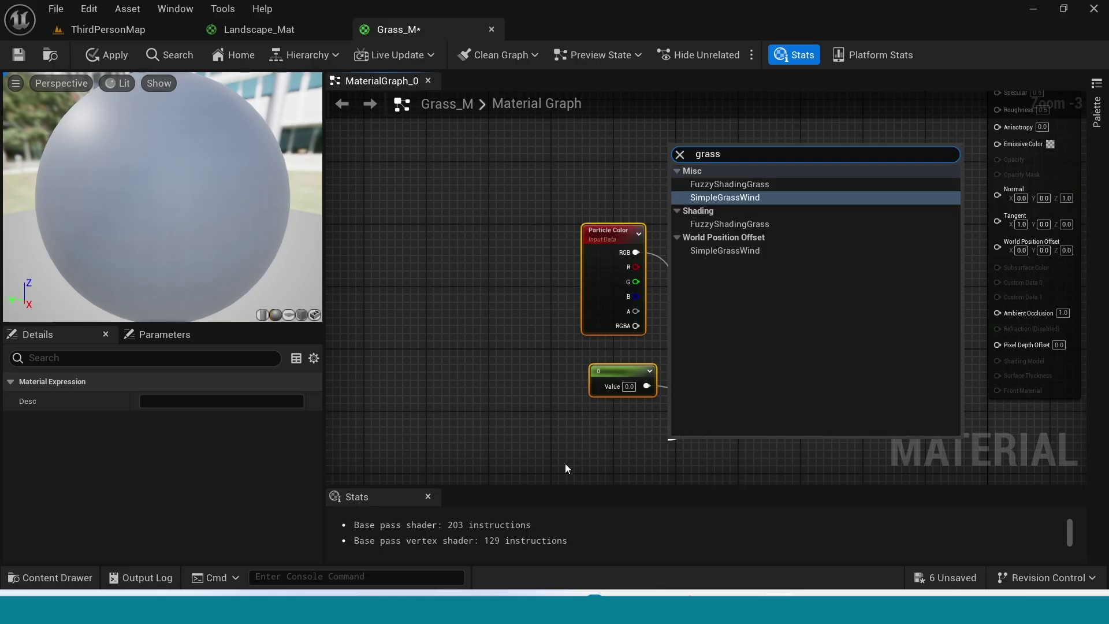
pyautogui.click(729, 199)
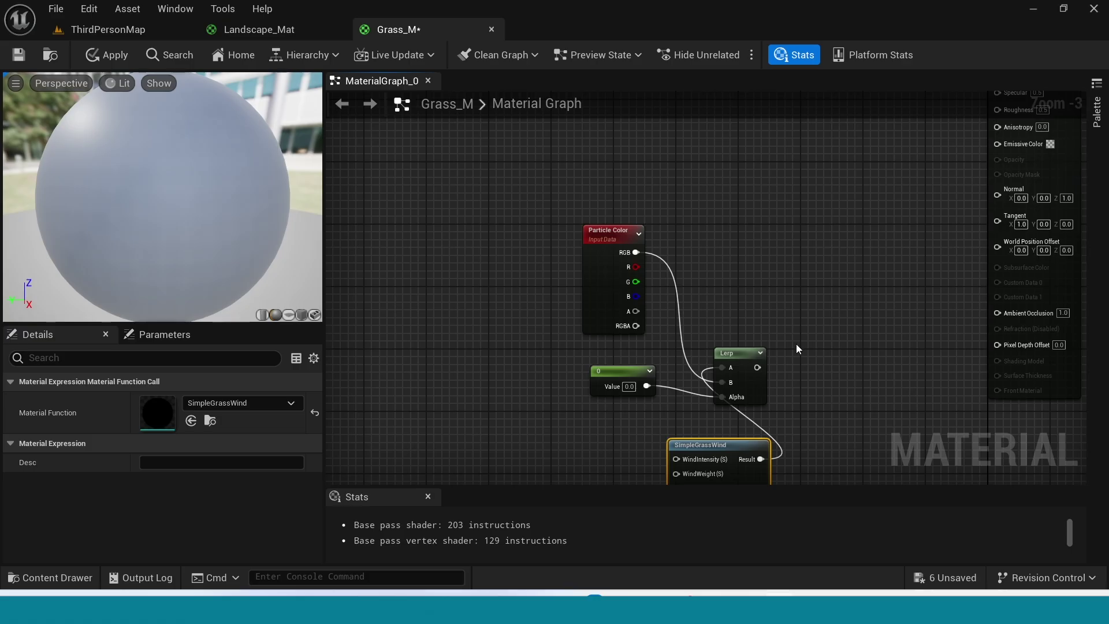
pyautogui.moveTo(768, 393); pyautogui.dragTo(780, 332, button='right')
pyautogui.moveTo(727, 378); pyautogui.dragTo(601, 380)
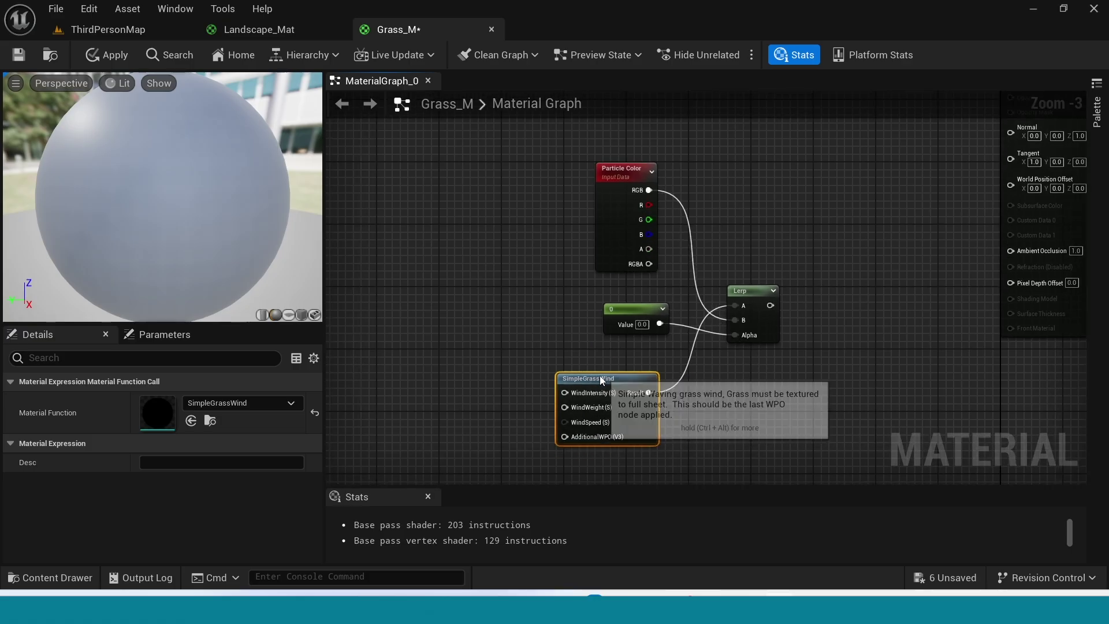
# Step: Promote SimpleGrassWind's WindIntensity input to a parameter and place the parameter node clear of the function node
pyautogui.scroll(2, 771, 407)
pyautogui.scroll(1, 748, 384)
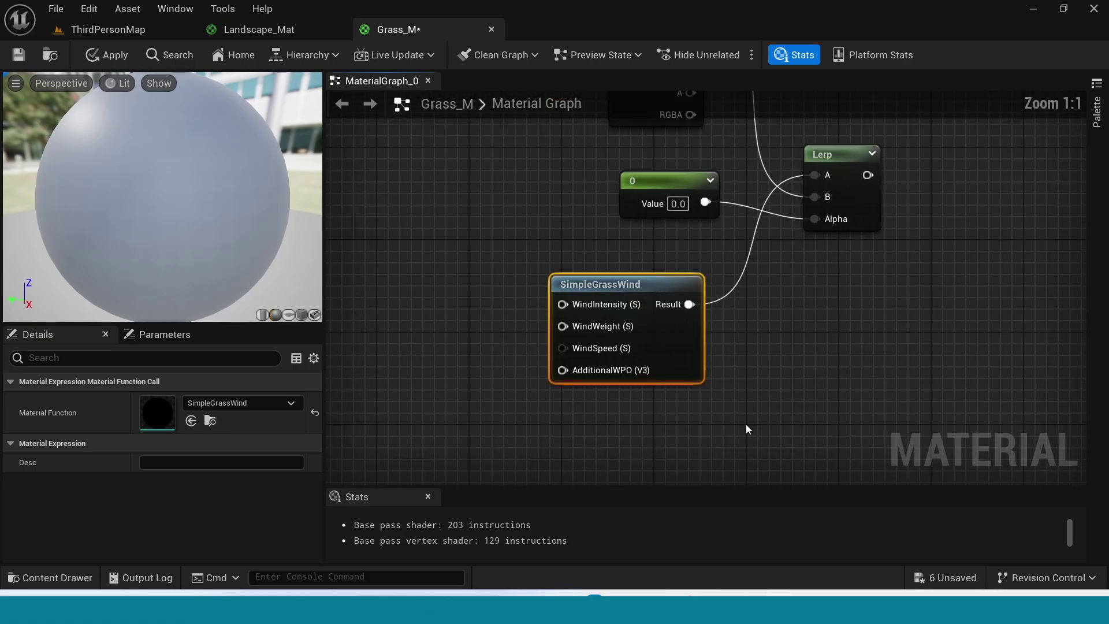
pyautogui.rightClick(567, 305)
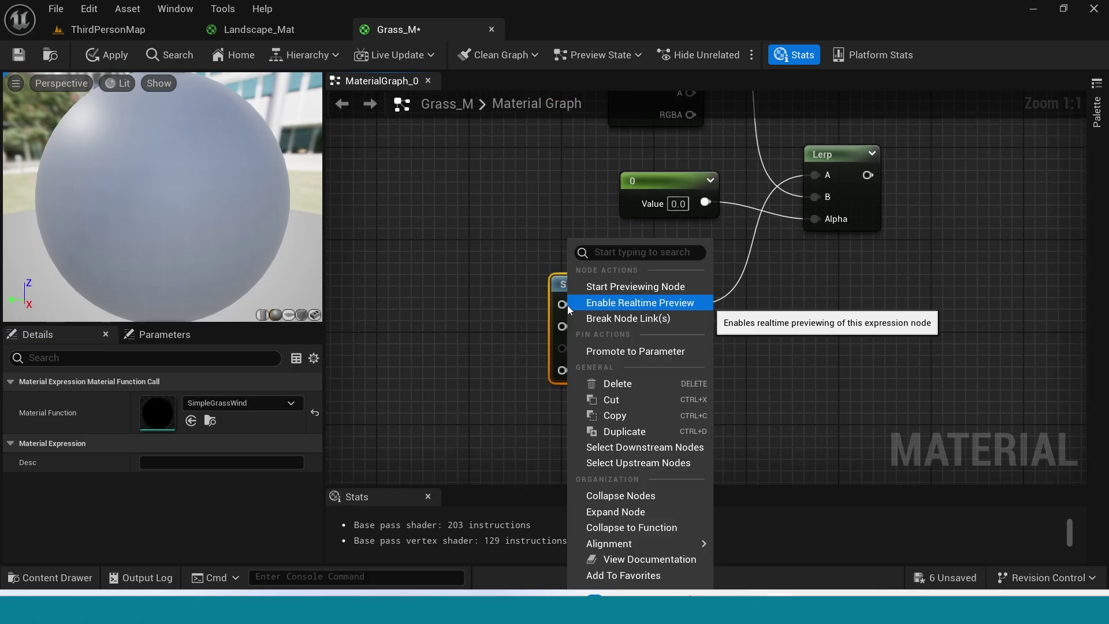
pyautogui.click(635, 355)
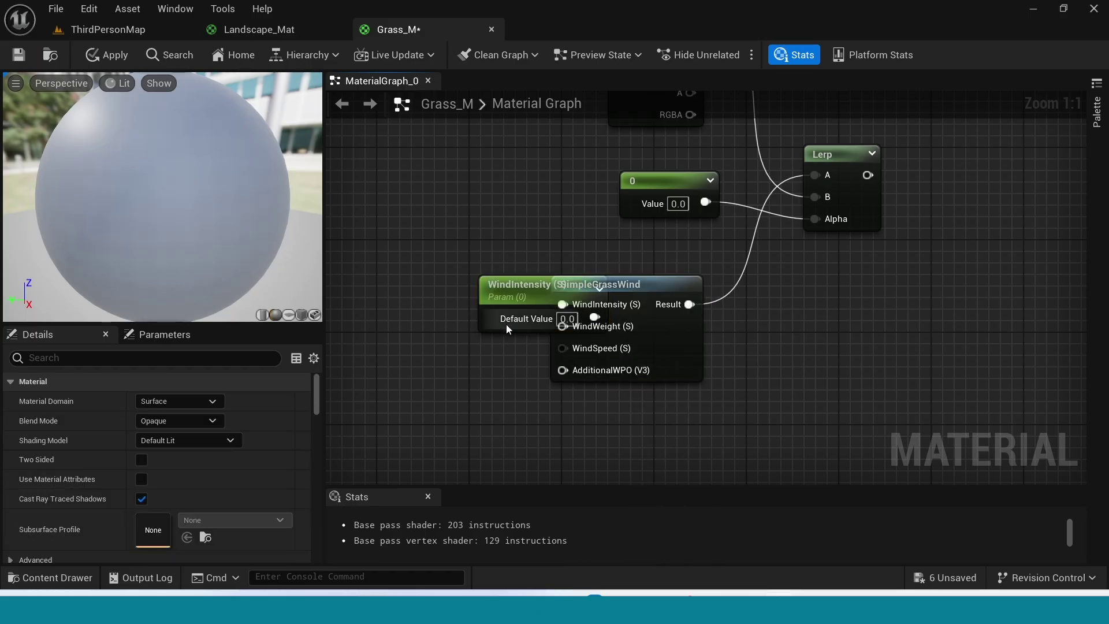
pyautogui.moveTo(452, 303); pyautogui.dragTo(378, 276)
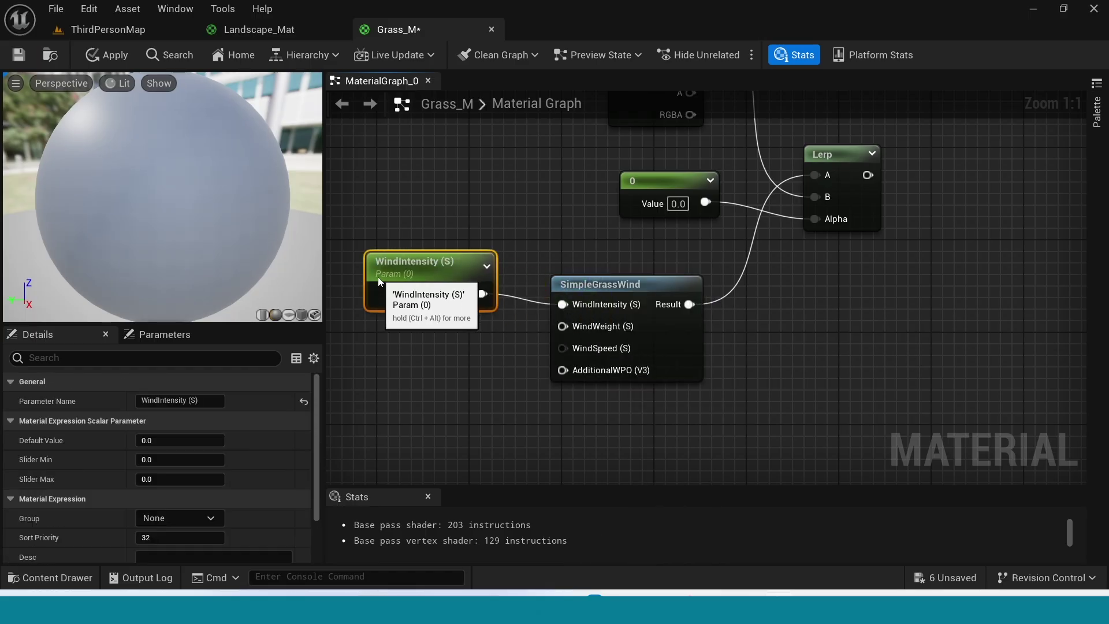
# Step: Promote the WindWeight input to a parameter and place its node directly below the WindIntensity parameter
pyautogui.rightClick(563, 327)
pyautogui.click(632, 351)
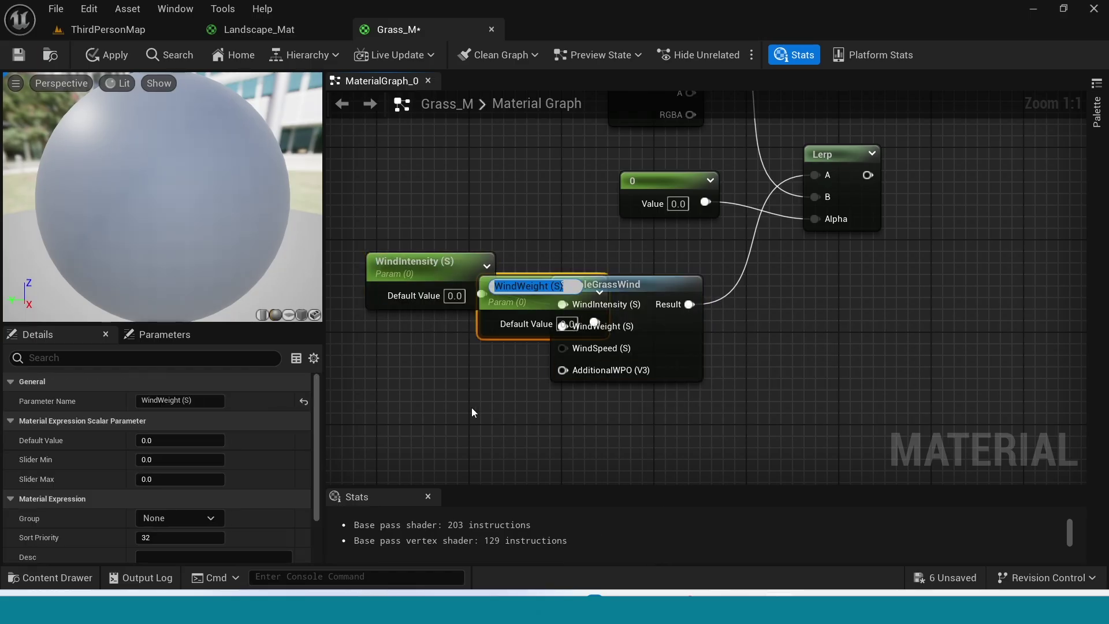
pyautogui.click(471, 407)
pyautogui.moveTo(502, 308); pyautogui.dragTo(387, 351)
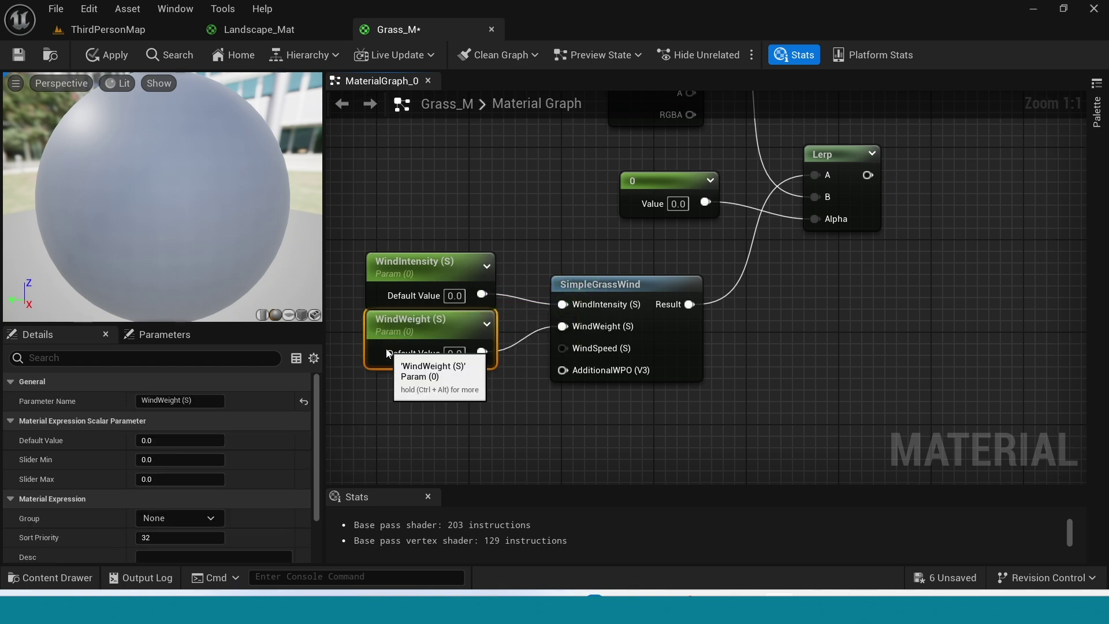
pyautogui.moveTo(423, 413); pyautogui.dragTo(467, 367, button='right')
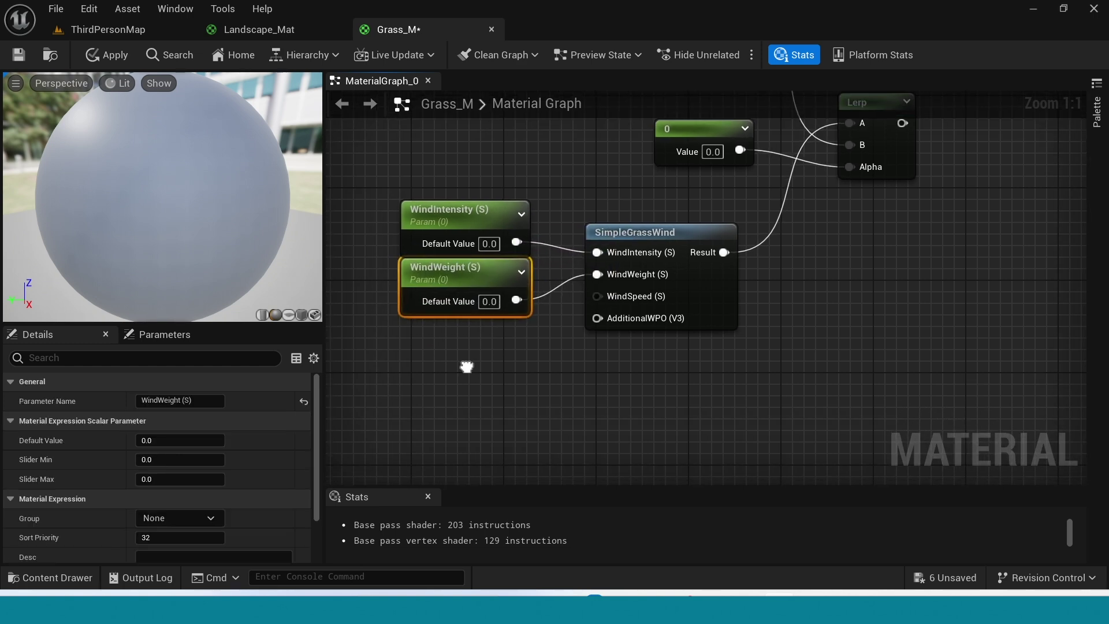
# Step: Promote the WindSpeed input to a parameter and place its node below the WindWeight parameter
pyautogui.rightClick(599, 296)
pyautogui.click(659, 350)
pyautogui.click(608, 366)
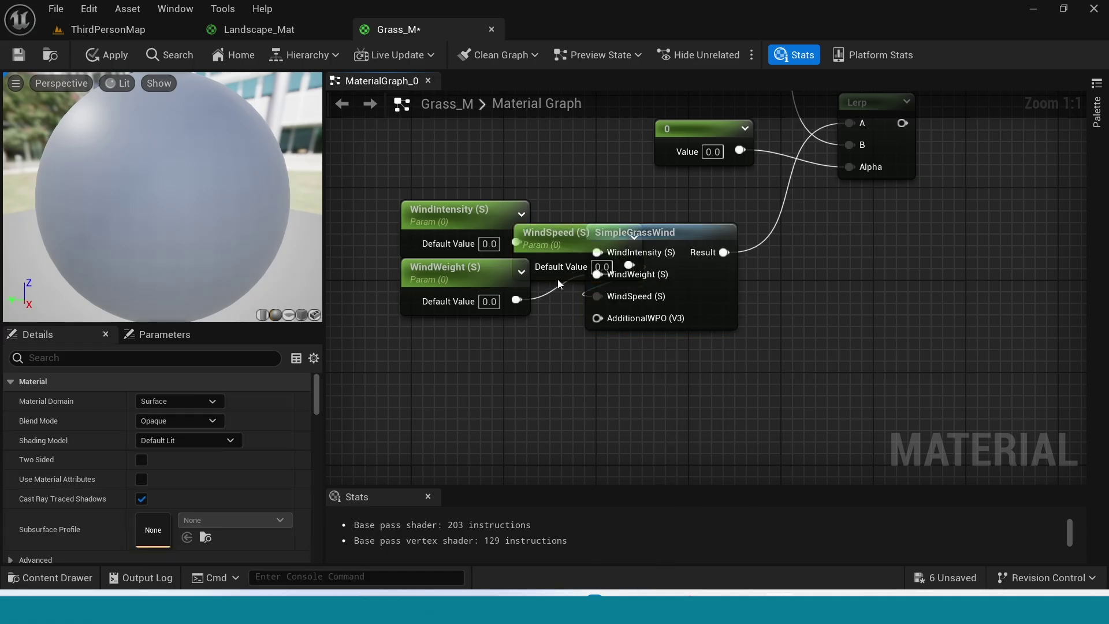
pyautogui.moveTo(560, 239); pyautogui.dragTo(441, 339)
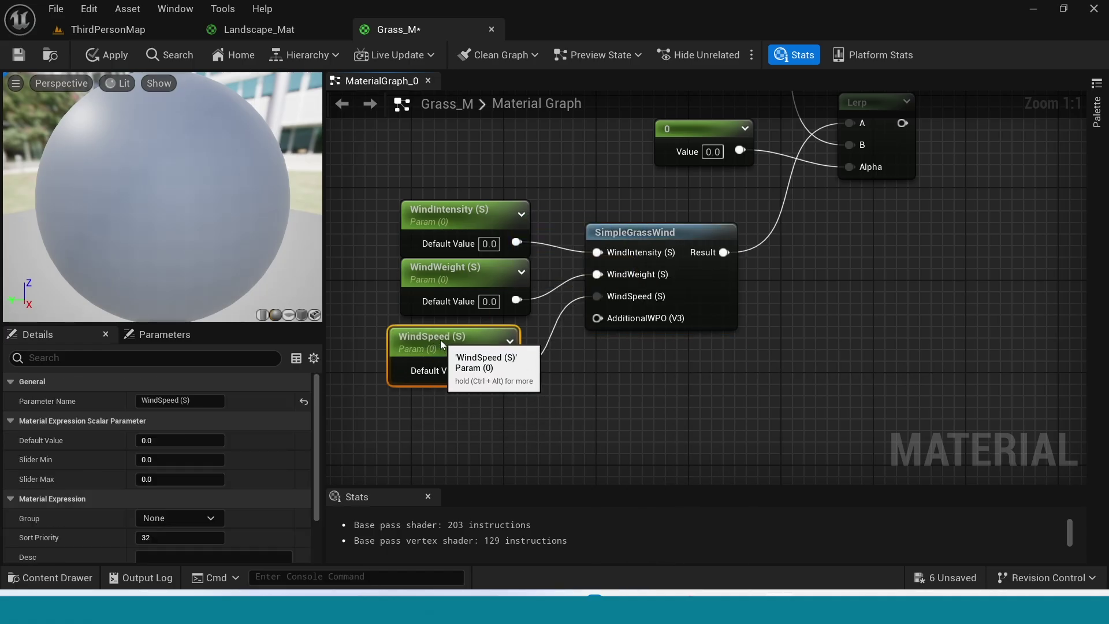
# Step: Add a Multiply node below the WindSpeed parameter and connect its output to SimpleGrassWind's AdditionalWPO
pyautogui.moveTo(528, 424); pyautogui.dragTo(541, 370, button='right')
pyautogui.click(540, 370)
pyautogui.click(541, 373)
pyautogui.moveTo(580, 374); pyautogui.dragTo(611, 264)
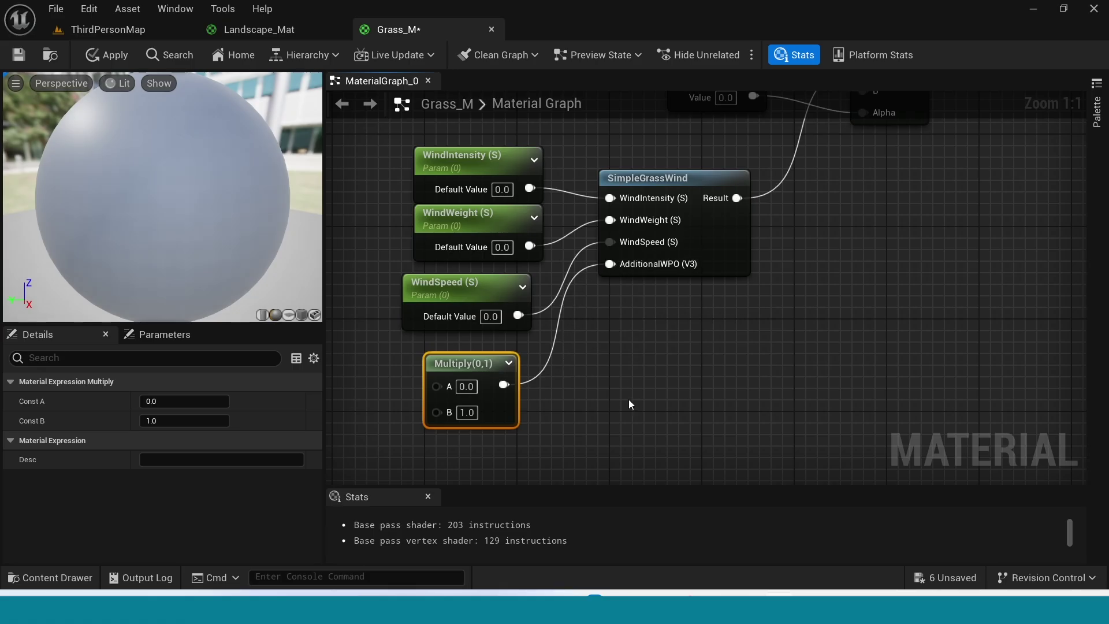
# Step: Add a scalar parameter named Wpo and connect it to the Multiply node's B input
pyautogui.moveTo(588, 421); pyautogui.dragTo(796, 405, button='right')
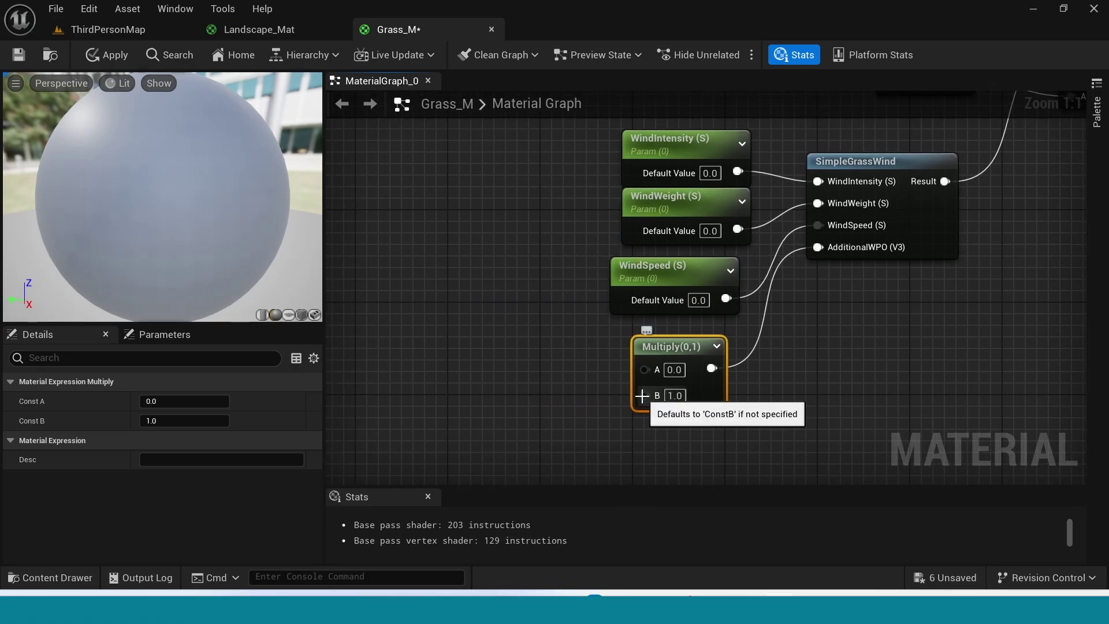
pyautogui.click(553, 396)
pyautogui.write('W')
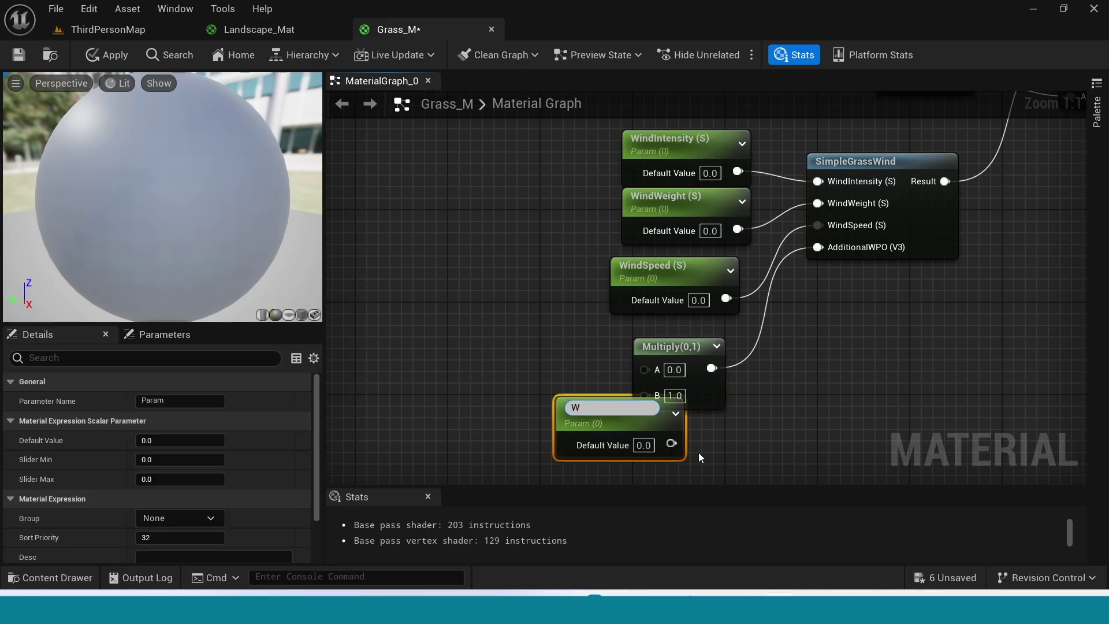
pyautogui.write('po')
pyautogui.press('Return')
pyautogui.moveTo(598, 408); pyautogui.dragTo(445, 406)
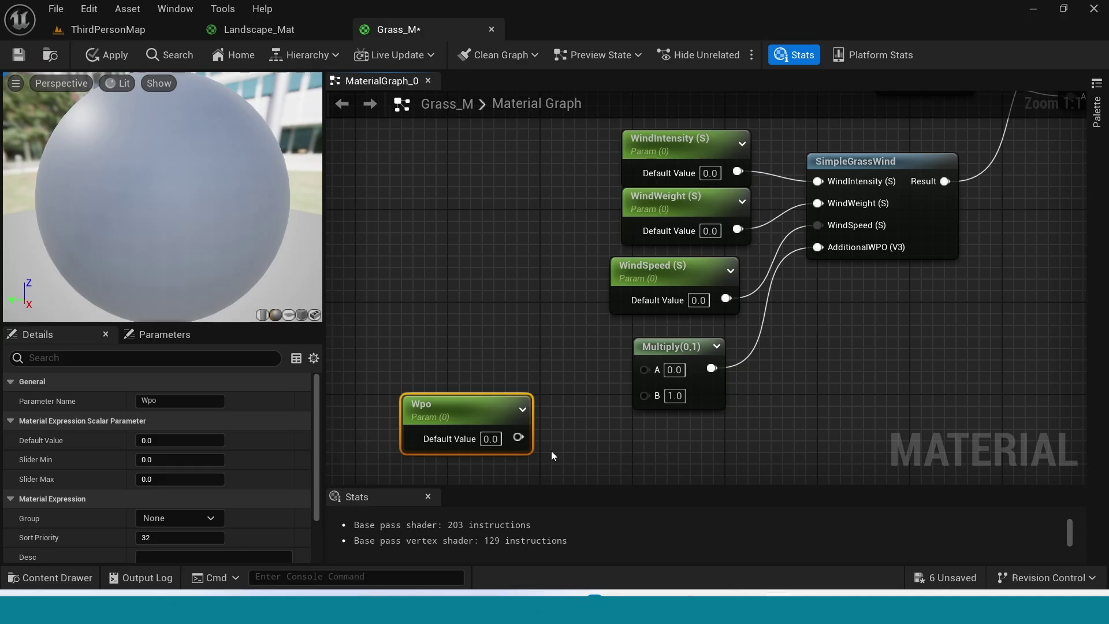
pyautogui.moveTo(518, 438); pyautogui.dragTo(645, 396)
# Step: Add the T_Noies_02 texture to the graph as a Texture Sample and arrange it directly above the Wpo parameter
pyautogui.hotkey('ctrl', 'space')
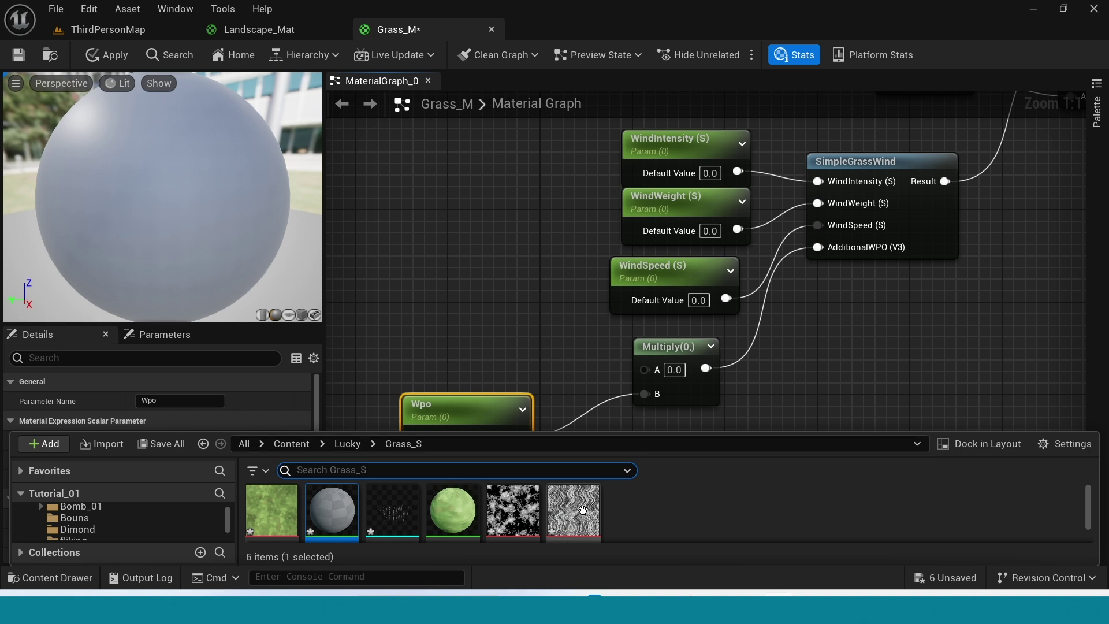
pyautogui.moveTo(582, 510); pyautogui.dragTo(410, 253)
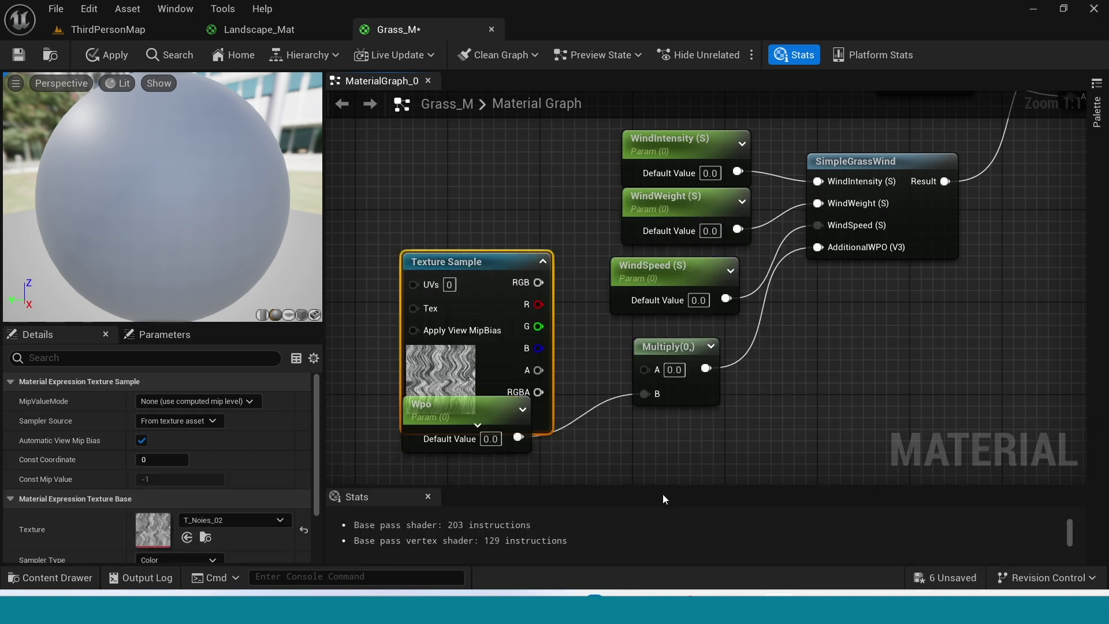
pyautogui.moveTo(627, 477); pyautogui.dragTo(715, 480, button='right')
pyautogui.moveTo(549, 258); pyautogui.dragTo(536, 264)
pyautogui.moveTo(559, 425); pyautogui.dragTo(581, 247)
pyautogui.moveTo(684, 234); pyautogui.dragTo(672, 422, button='right')
pyautogui.moveTo(563, 188); pyautogui.dragTo(559, 227)
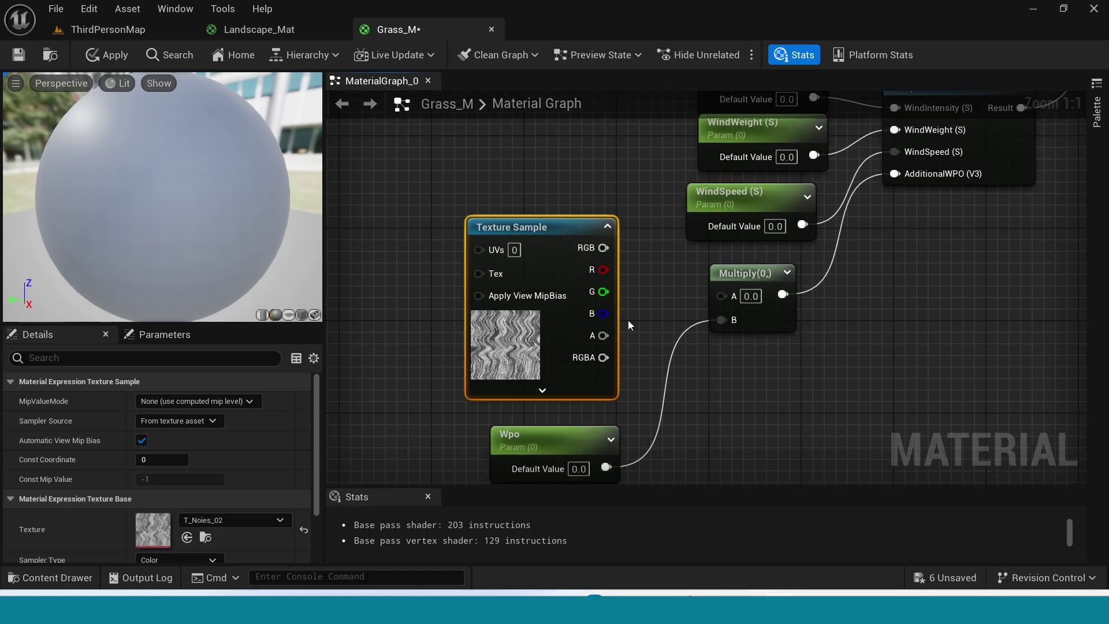
pyautogui.moveTo(639, 352); pyautogui.dragTo(628, 323, button='right')
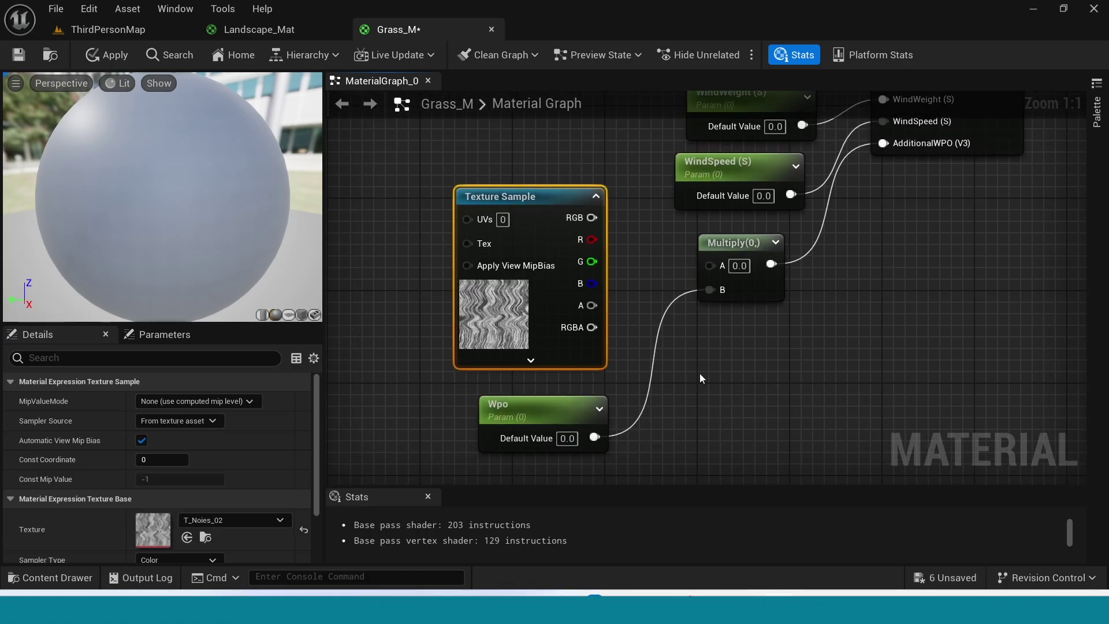
# Step: Connect the Texture Sample's RGB output to the Multiply node's A input
pyautogui.moveTo(593, 218); pyautogui.dragTo(622, 233)
pyautogui.moveTo(706, 269); pyautogui.dragTo(715, 264)
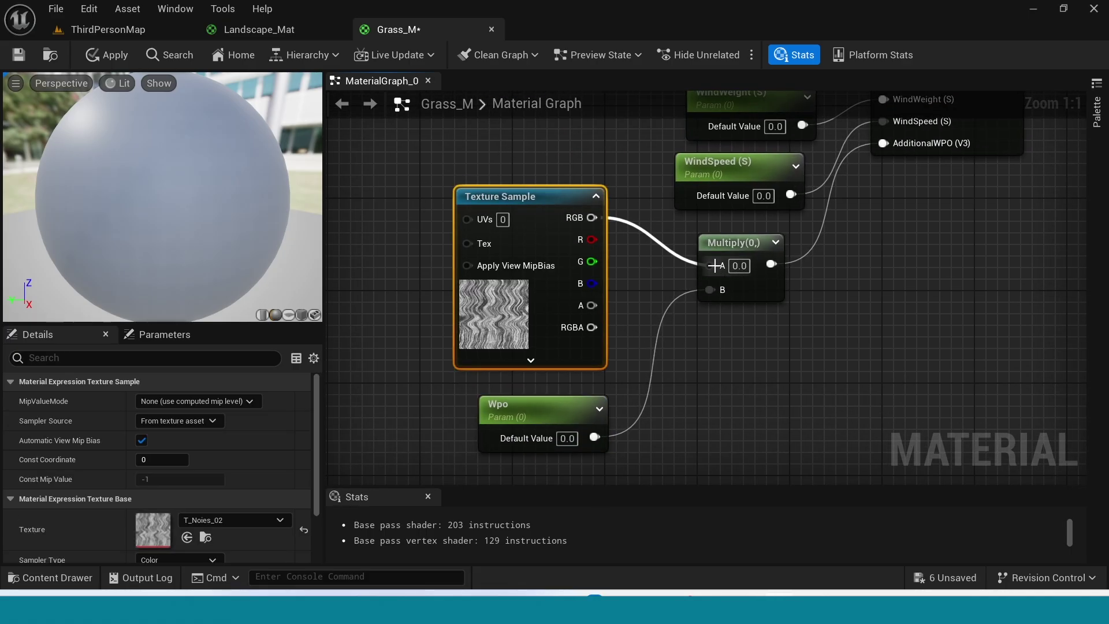
pyautogui.moveTo(714, 266); pyautogui.dragTo(715, 265)
# Step: Add a Panner node feeding the Texture Sample's UVs and place it level with and ahead of that node
pyautogui.click(424, 245)
pyautogui.moveTo(424, 245); pyautogui.dragTo(677, 272, button='right')
pyautogui.moveTo(724, 247); pyautogui.dragTo(575, 248)
pyautogui.write('pann')
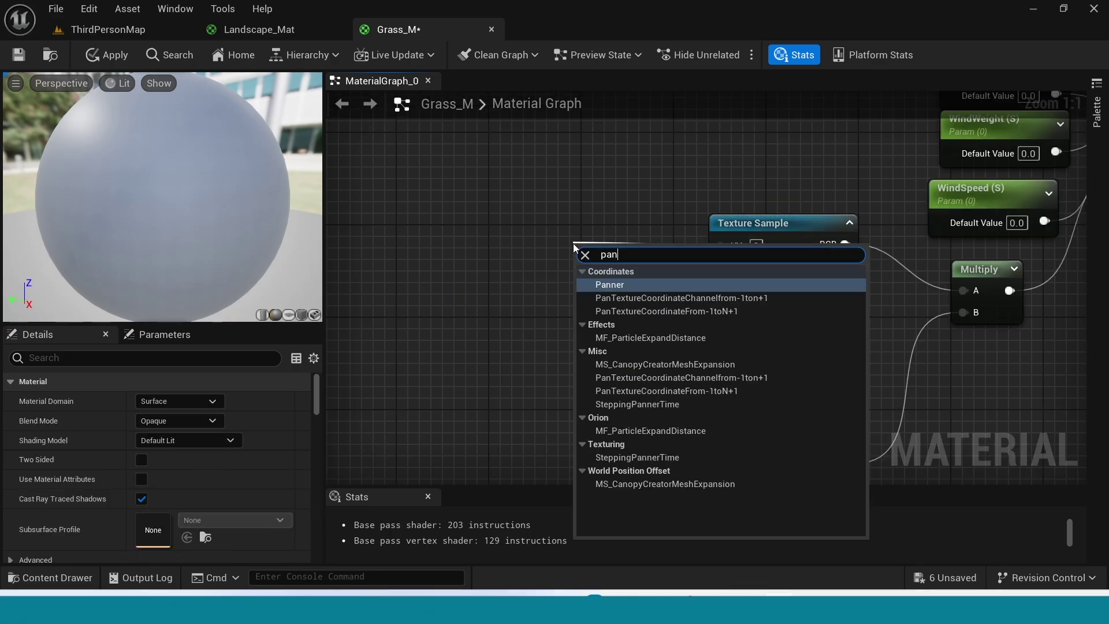
pyautogui.click(617, 283)
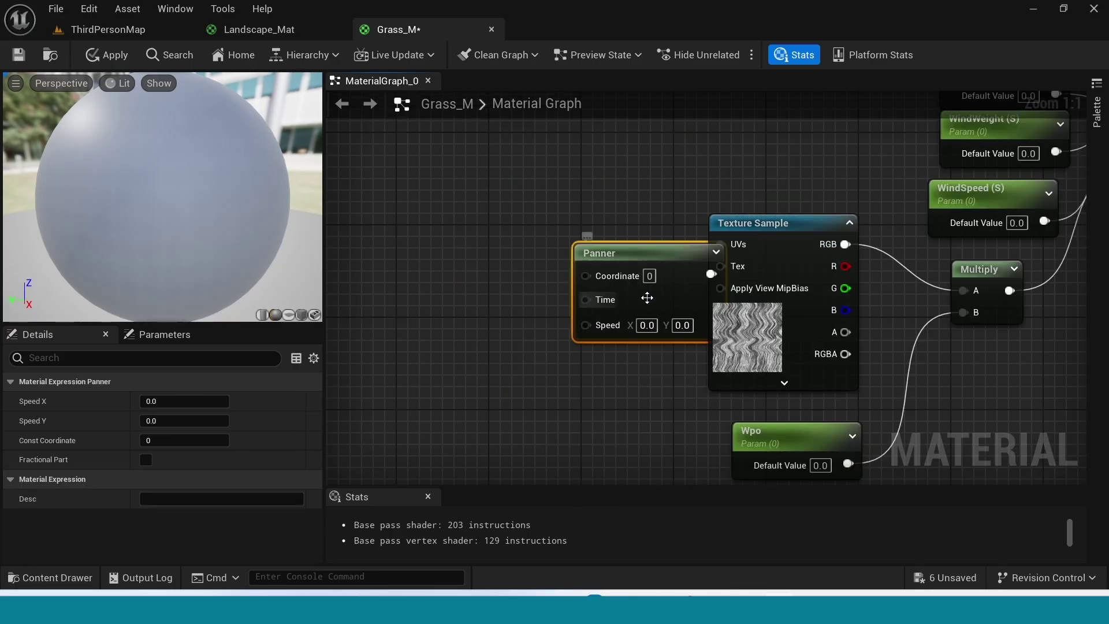
pyautogui.moveTo(660, 254); pyautogui.dragTo(574, 230)
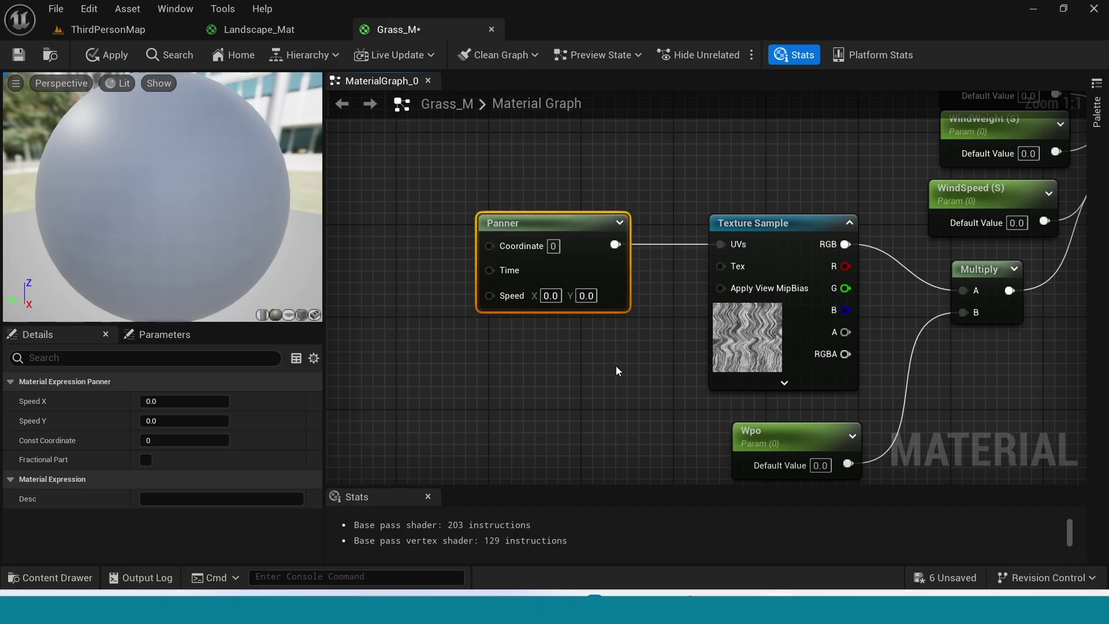
# Step: Add an AppendVector node feeding the Panner's Speed input and place it below and ahead of the Panner
pyautogui.moveTo(616, 371); pyautogui.dragTo(644, 359, button='right')
pyautogui.moveTo(621, 295); pyautogui.dragTo(526, 288)
pyautogui.write('app')
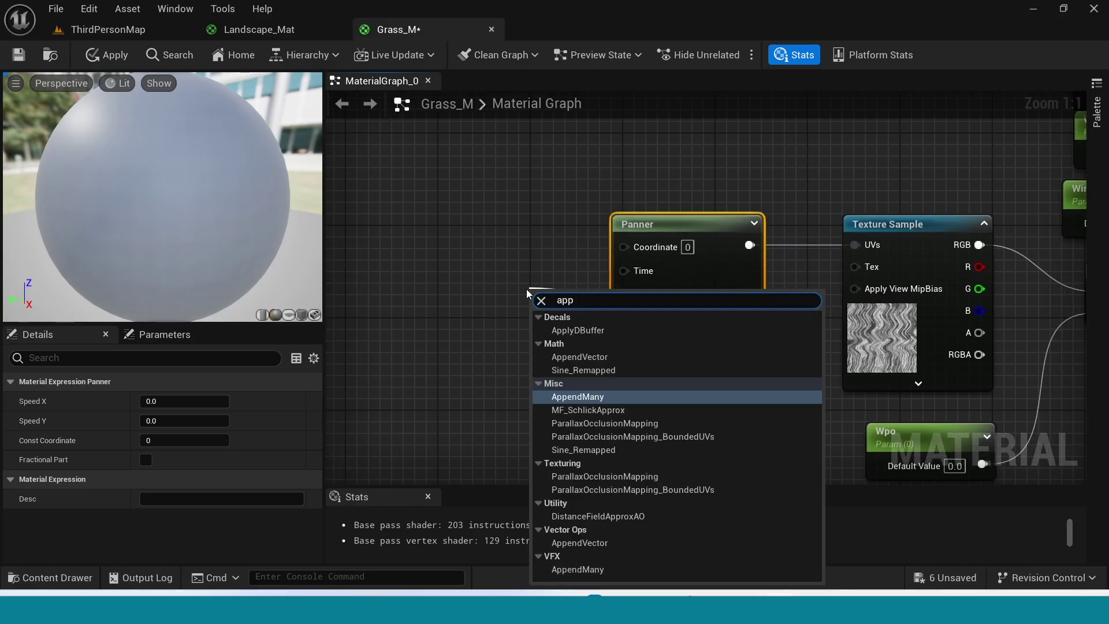
pyautogui.write('end')
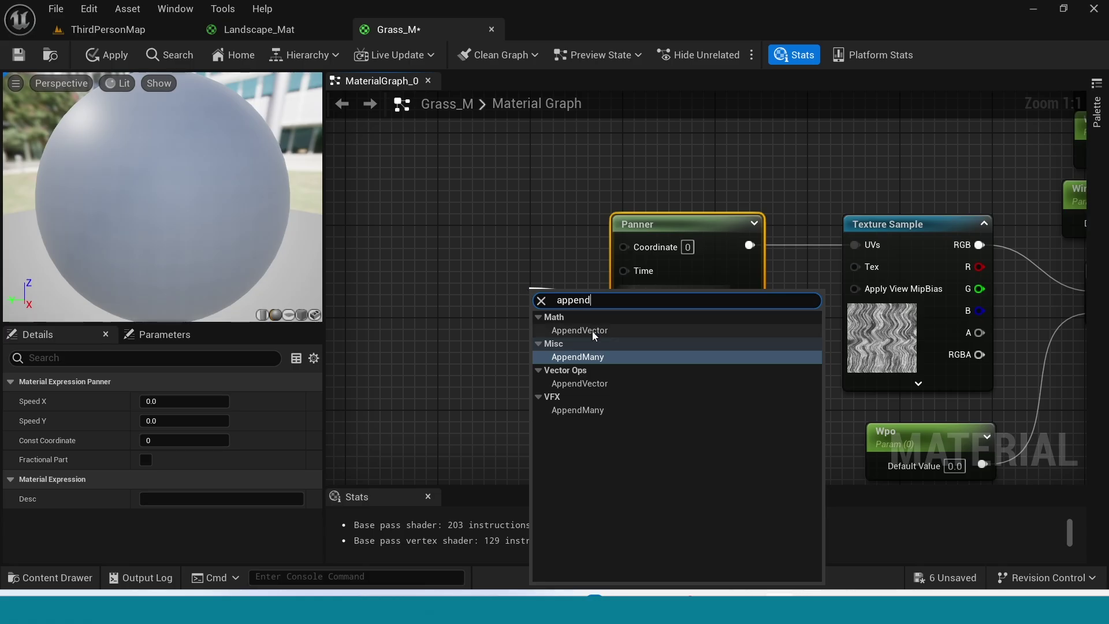
pyautogui.click(594, 330)
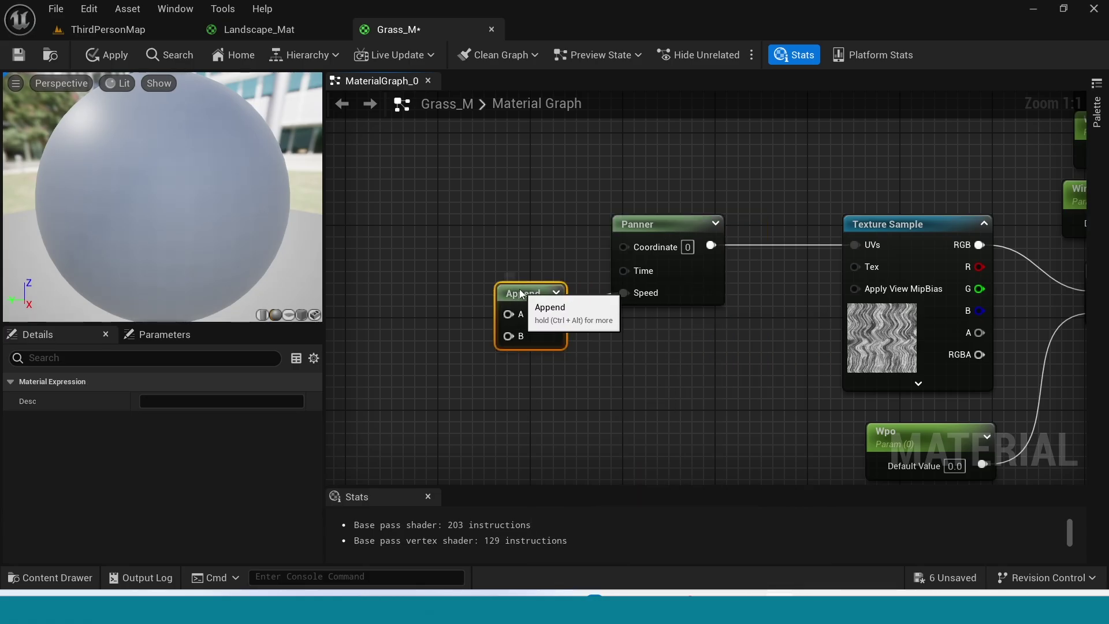
pyautogui.moveTo(534, 287); pyautogui.dragTo(522, 264)
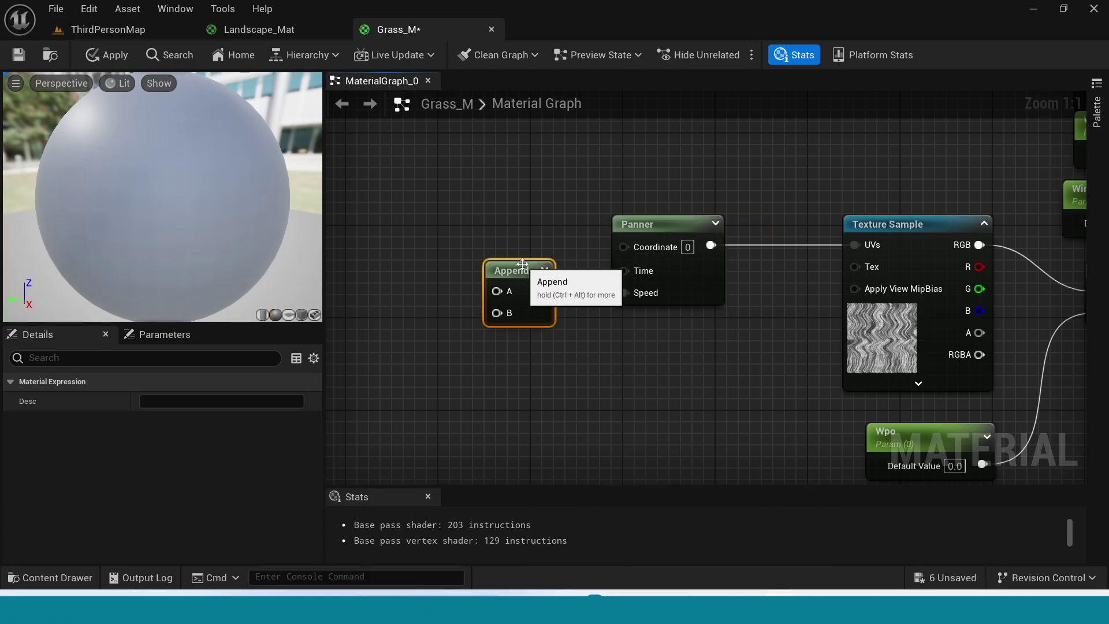
pyautogui.moveTo(579, 371); pyautogui.dragTo(660, 399, button='right')
pyautogui.moveTo(605, 305); pyautogui.dragTo(620, 403)
# Step: Add a scalar parameter named Speedu and place it ahead of the Append node
pyautogui.click(527, 392)
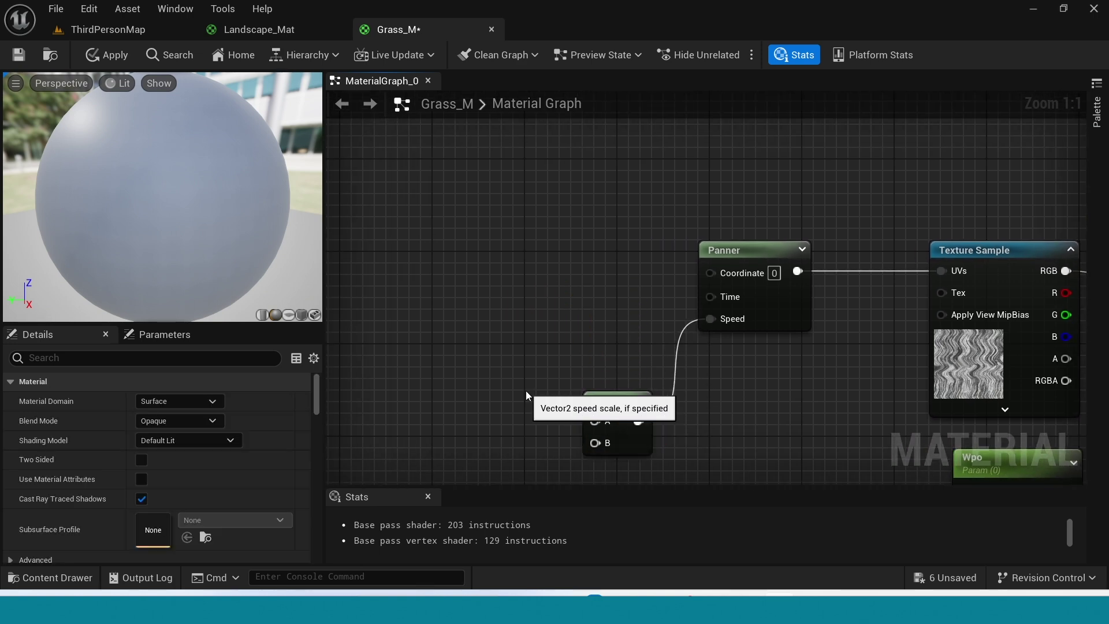
pyautogui.write('ssssss')
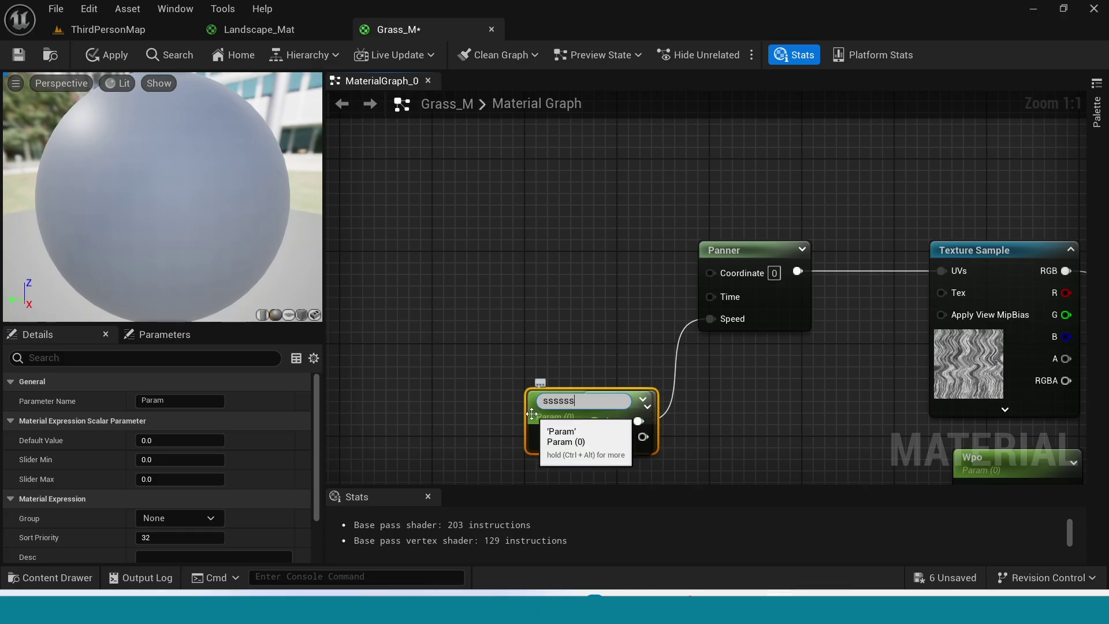
pyautogui.press('Return')
pyautogui.moveTo(527, 393); pyautogui.dragTo(396, 393)
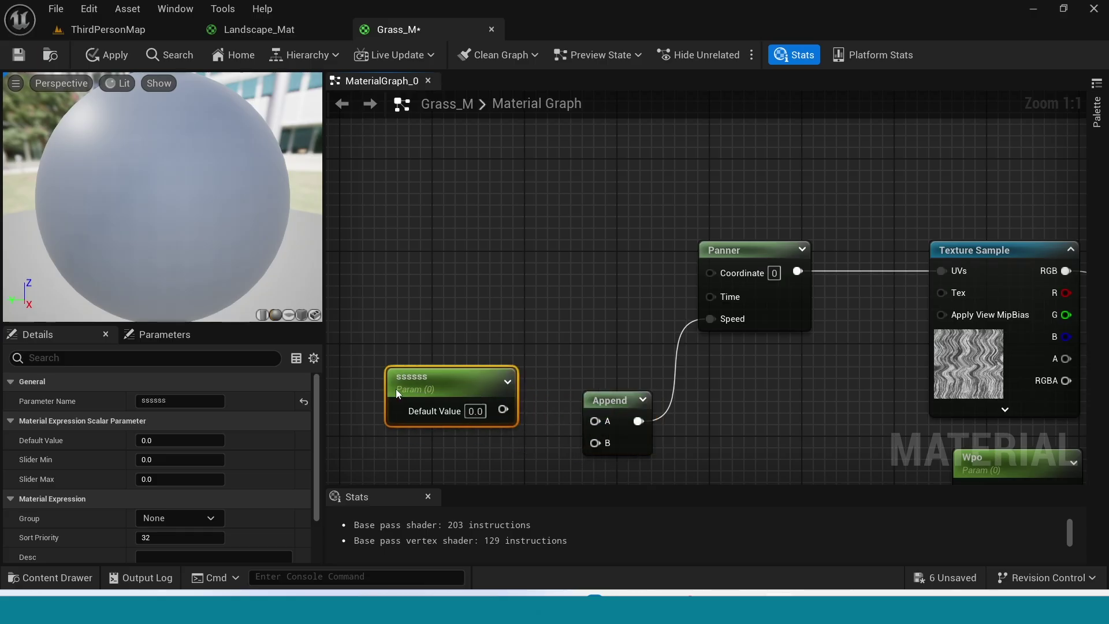
pyautogui.doubleClick(442, 379)
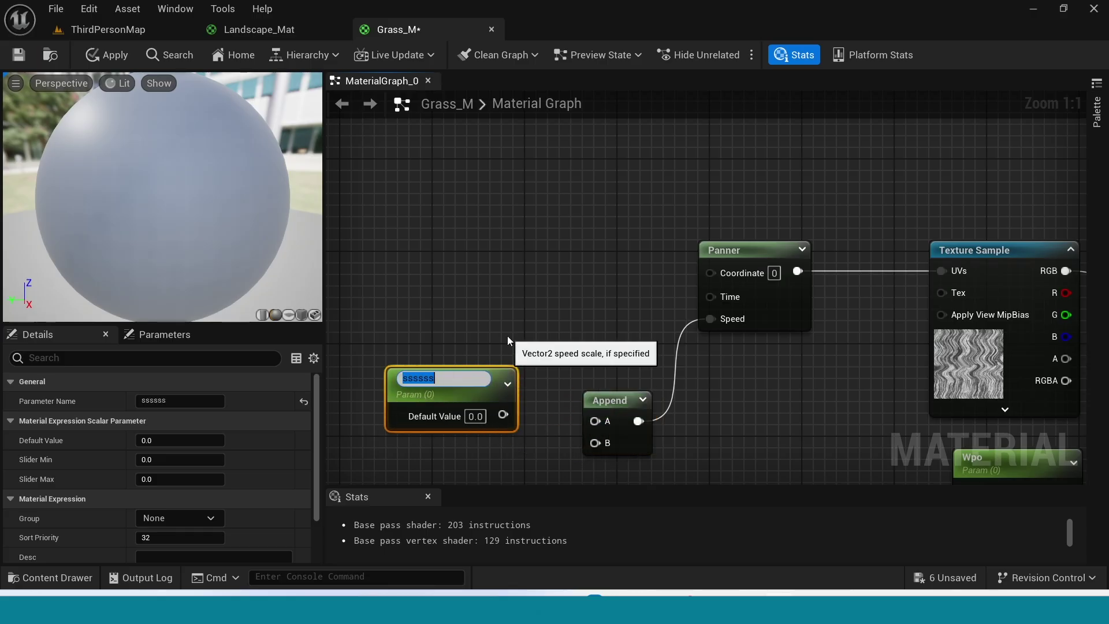
pyautogui.write('Speedu')
pyautogui.click(492, 459)
# Step: Add a second scalar parameter named Speedv and place it below the Speedu parameter
pyautogui.moveTo(492, 459); pyautogui.dragTo(485, 355, button='right')
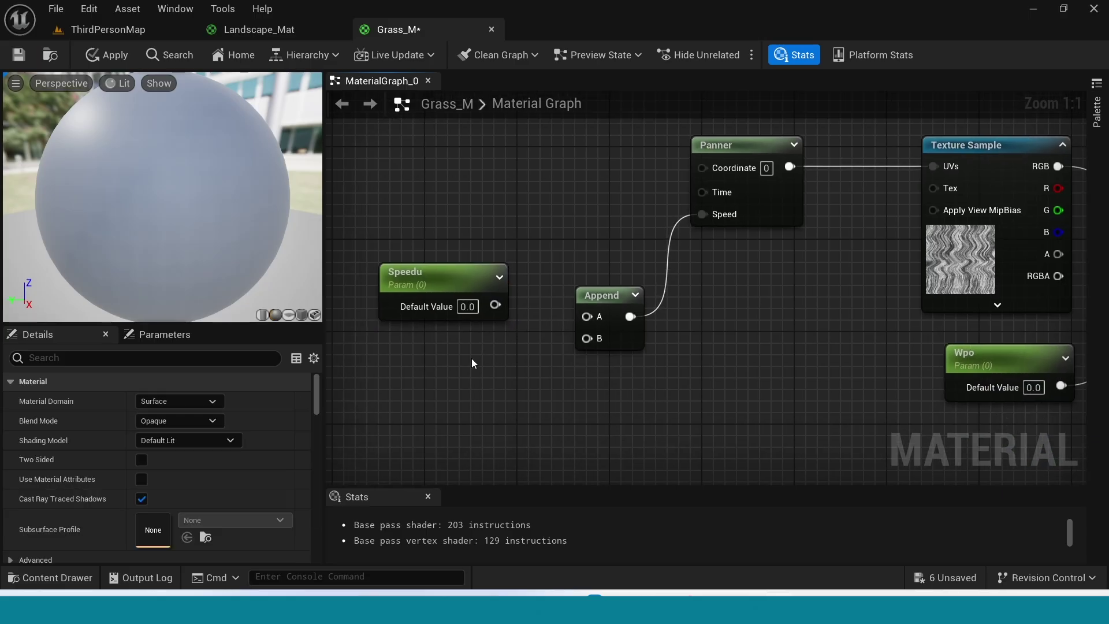
pyautogui.press('s')
pyautogui.click(433, 374)
pyautogui.write('Speed')
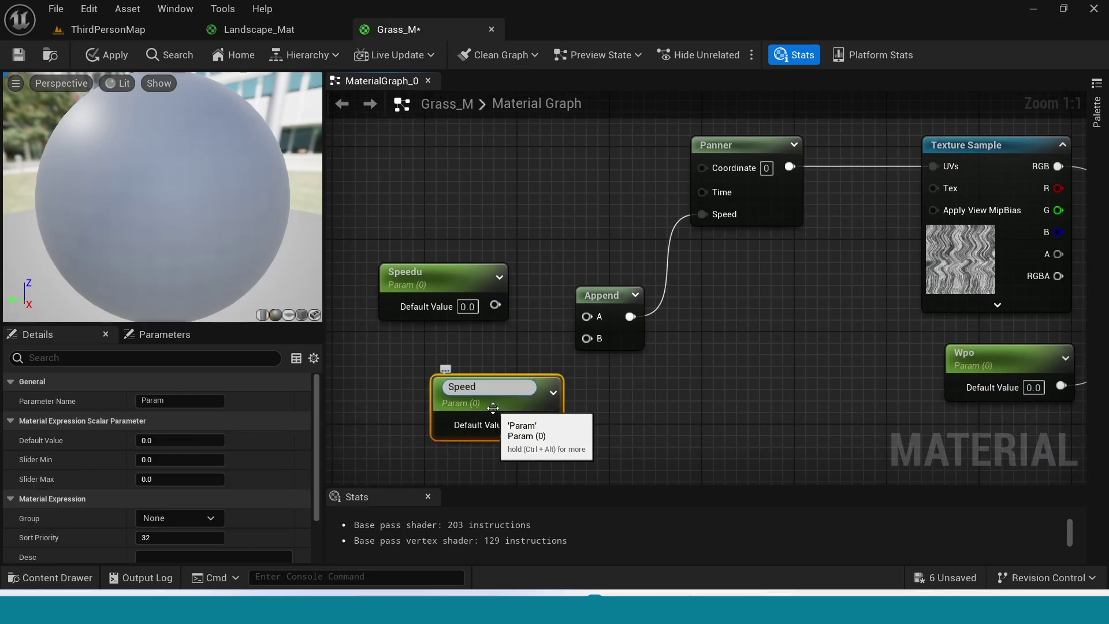
pyautogui.write('v')
pyautogui.click(663, 449)
pyautogui.moveTo(474, 388); pyautogui.dragTo(431, 379)
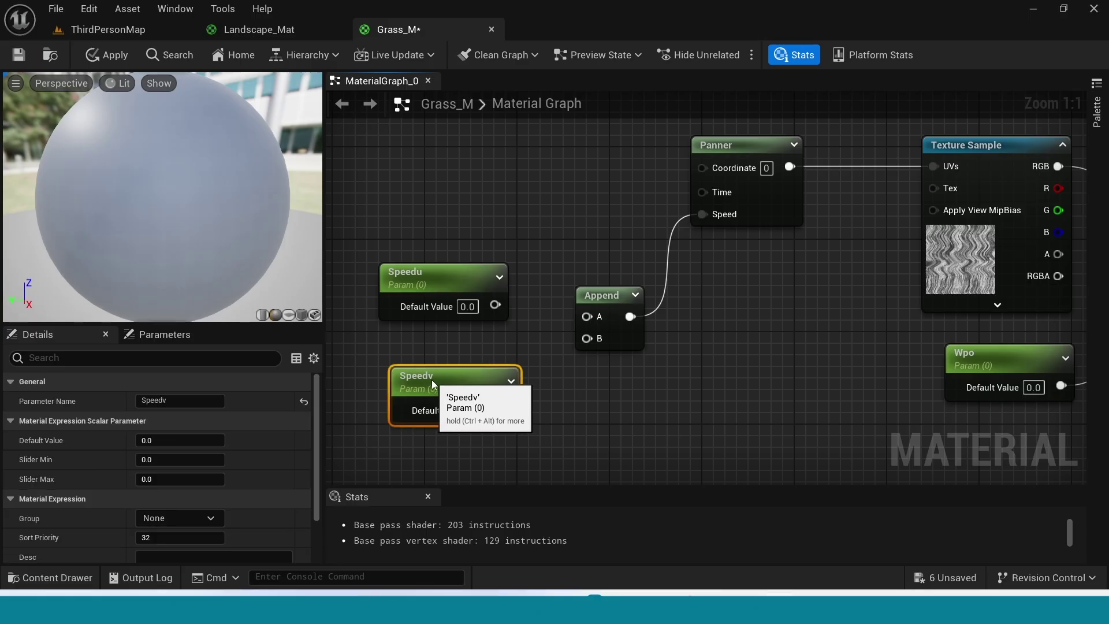
# Step: Rename the two speed parameters as Speed u and Speed v, with a space before the letter
pyautogui.click(443, 282)
pyautogui.press('F2')
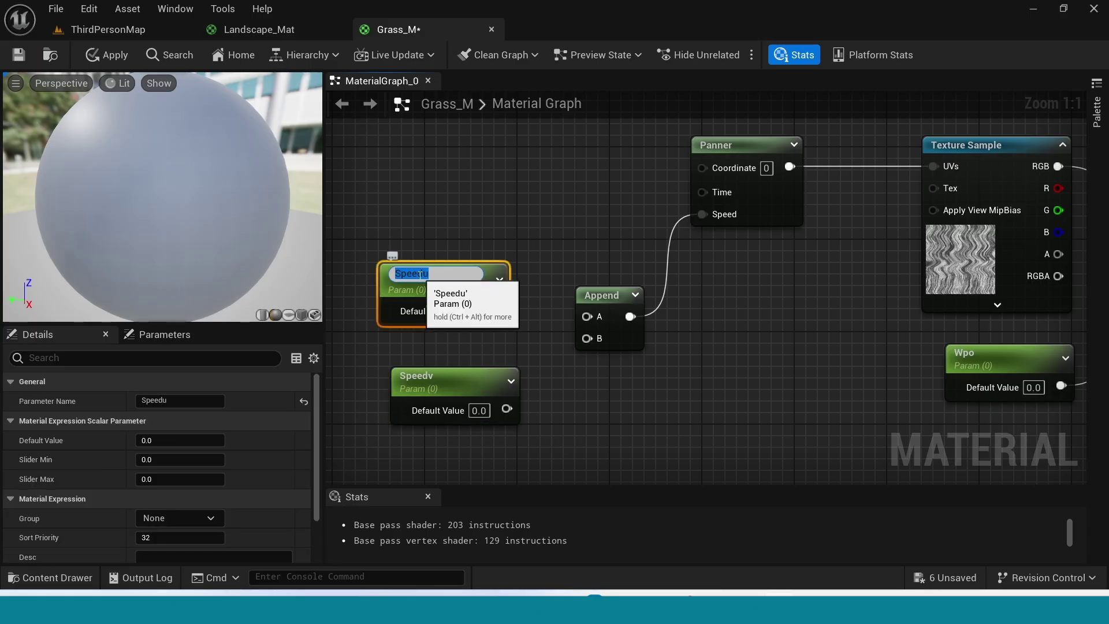
pyautogui.click(422, 273)
pyautogui.click(460, 379)
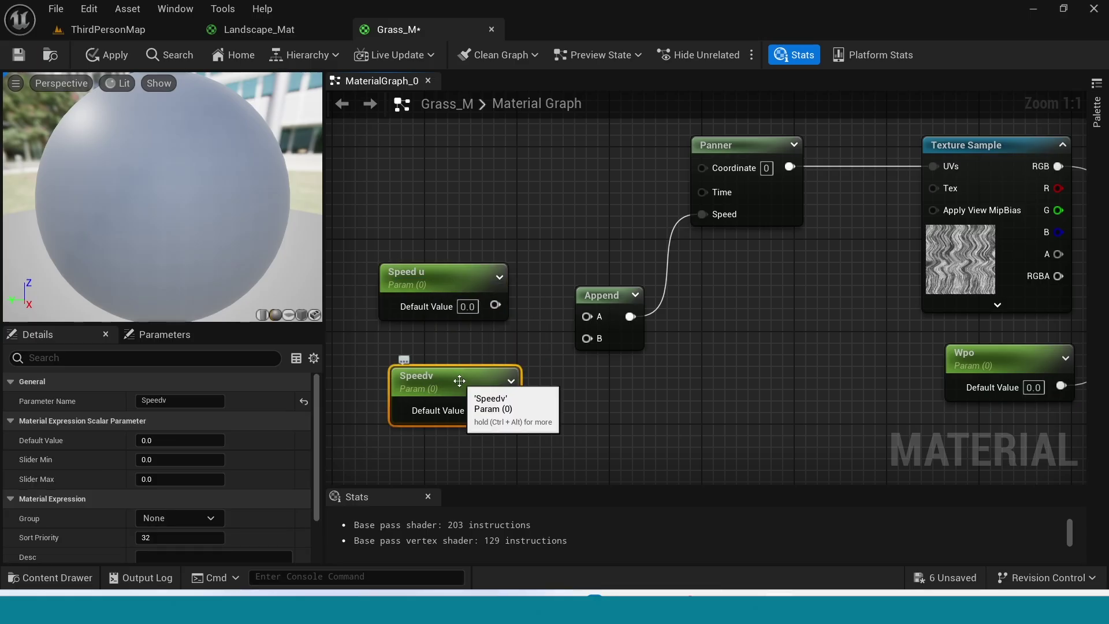
pyautogui.doubleClick(459, 380)
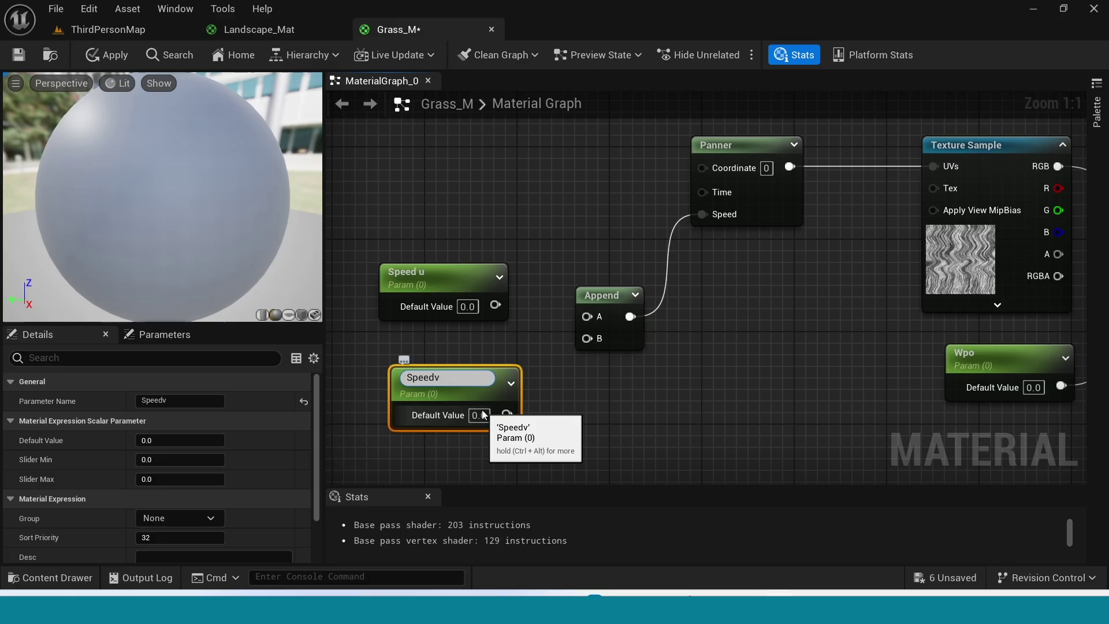
pyautogui.click(565, 408)
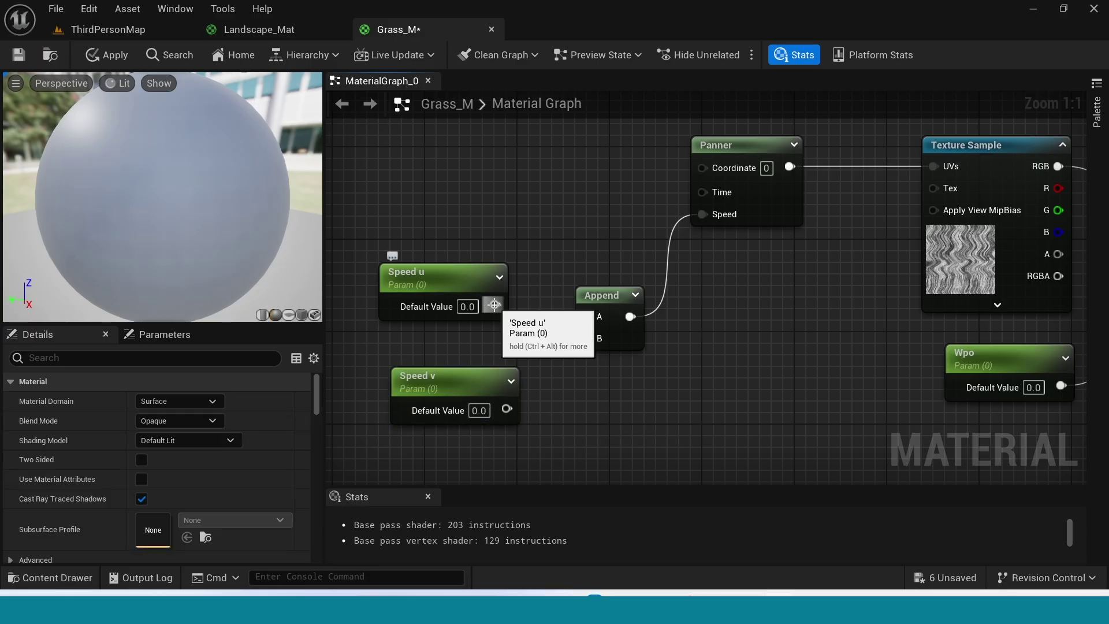
# Step: Connect Speed v to the Append node's B input and Speed u to its A input
pyautogui.moveTo(520, 365); pyautogui.dragTo(518, 322, button='right')
pyautogui.moveTo(508, 364); pyautogui.dragTo(582, 302)
pyautogui.moveTo(493, 262); pyautogui.dragTo(589, 278)
# Step: Add a ComponentMask node with the R and G channels feeding the Panner's Coordinate input
pyautogui.scroll(-1, 643, 348)
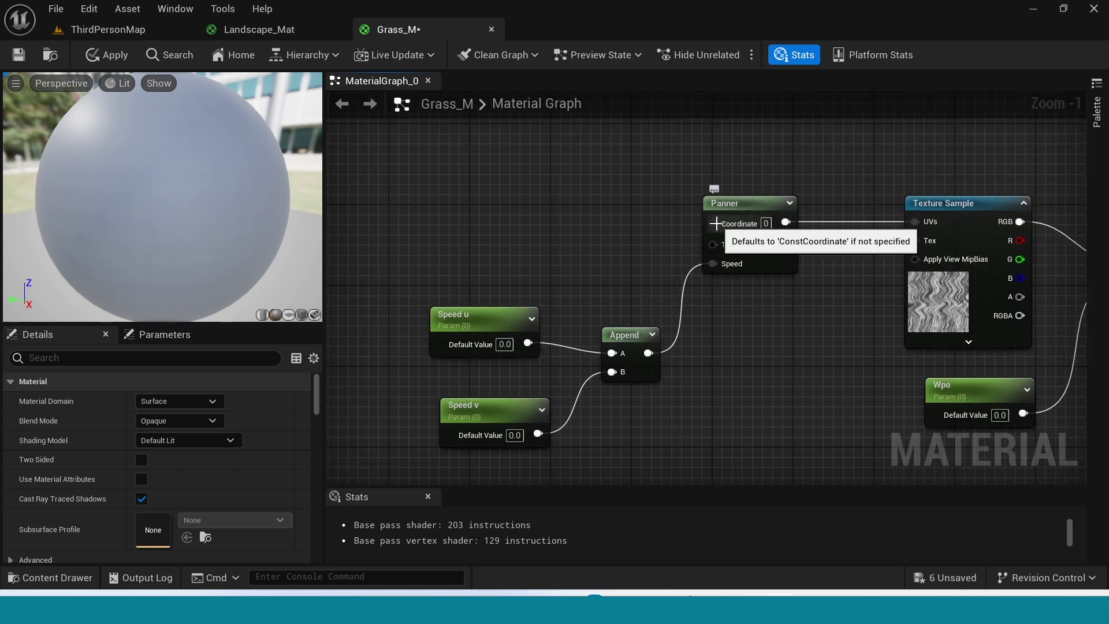
pyautogui.moveTo(714, 224); pyautogui.dragTo(601, 219)
pyautogui.write('m')
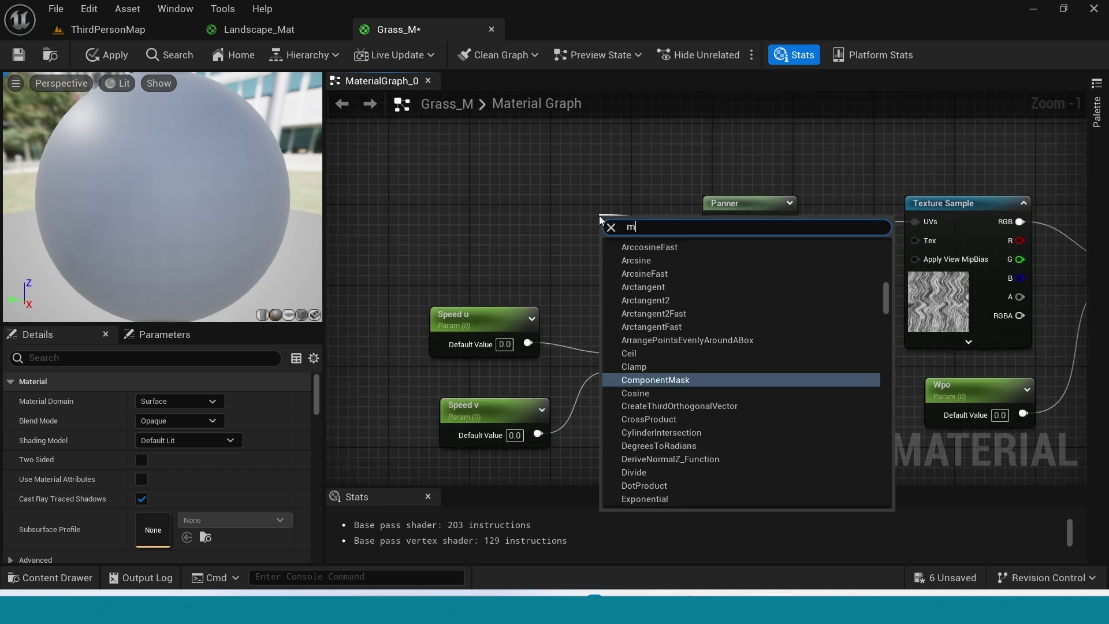
pyautogui.write('ask')
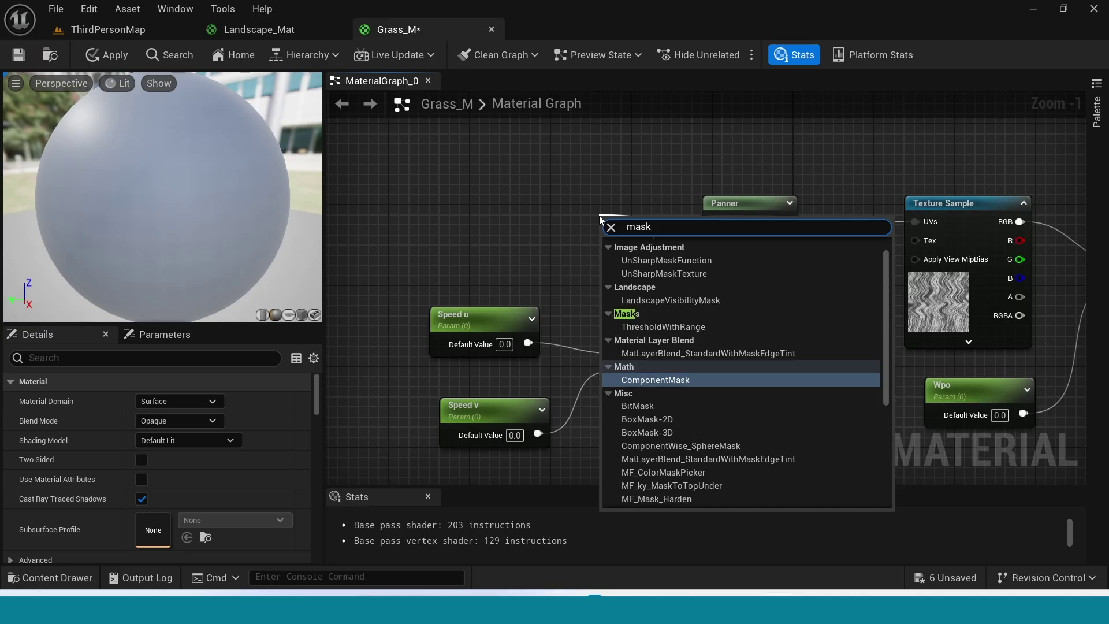
pyautogui.press('Return')
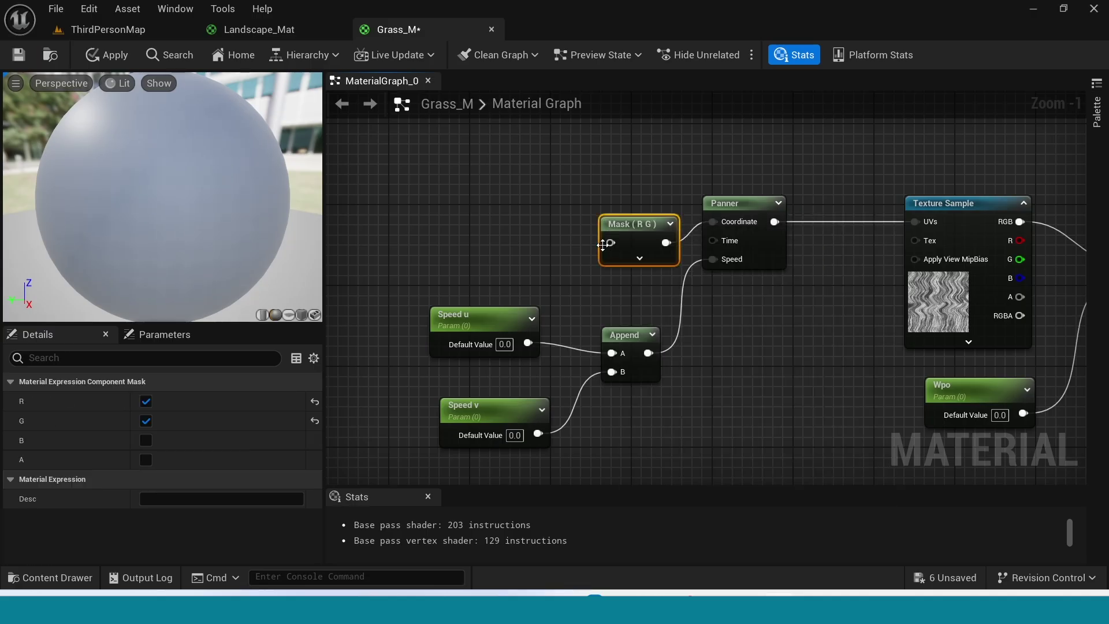
# Step: Line up the Mask node with the Panner and add a Divide node feeding the mask's input
pyautogui.moveTo(622, 227); pyautogui.dragTo(398, 224)
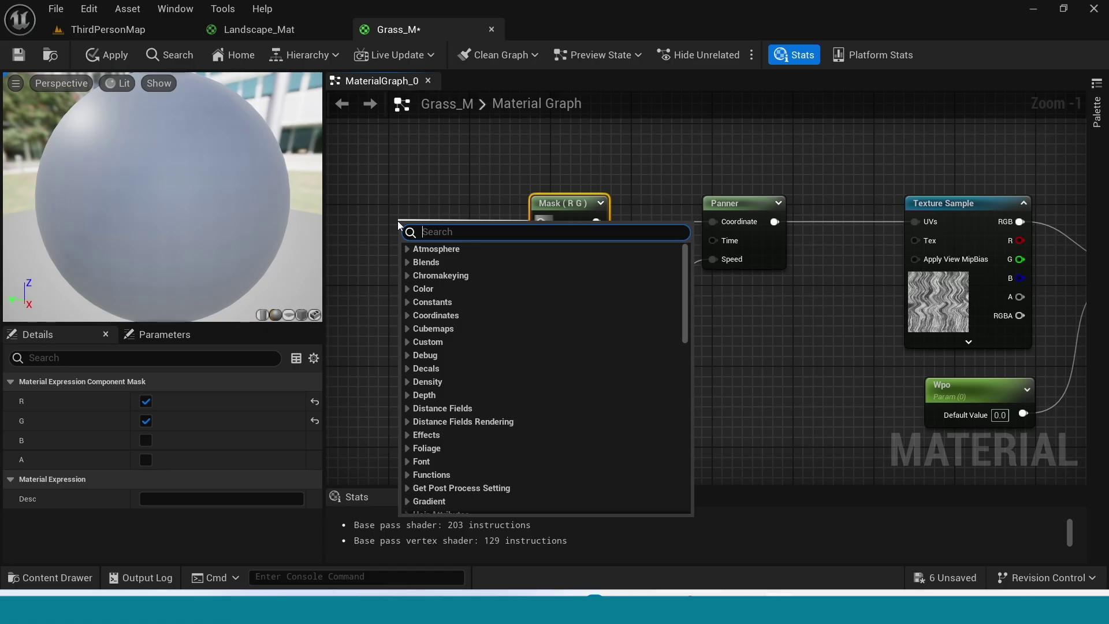
pyautogui.write('div')
pyautogui.press('Return')
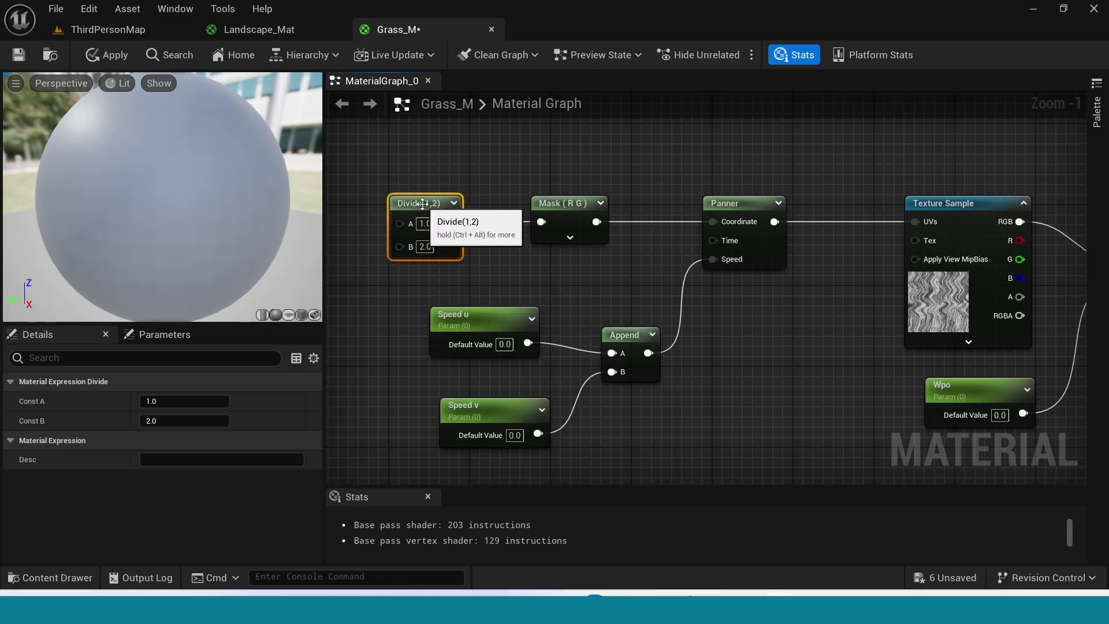
pyautogui.moveTo(425, 214); pyautogui.dragTo(414, 204)
# Step: Add a WorldPosition node feeding the Divide node's A input and place it ahead of the Divide node
pyautogui.moveTo(504, 175); pyautogui.dragTo(685, 164, button='right')
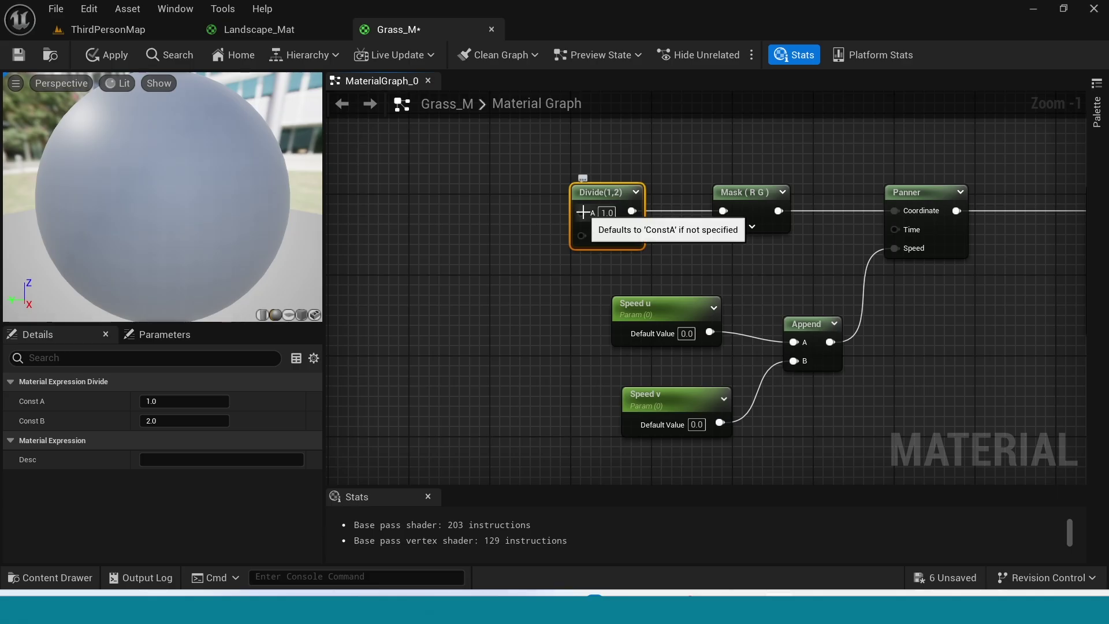
pyautogui.moveTo(595, 213); pyautogui.dragTo(497, 206)
pyautogui.write('world')
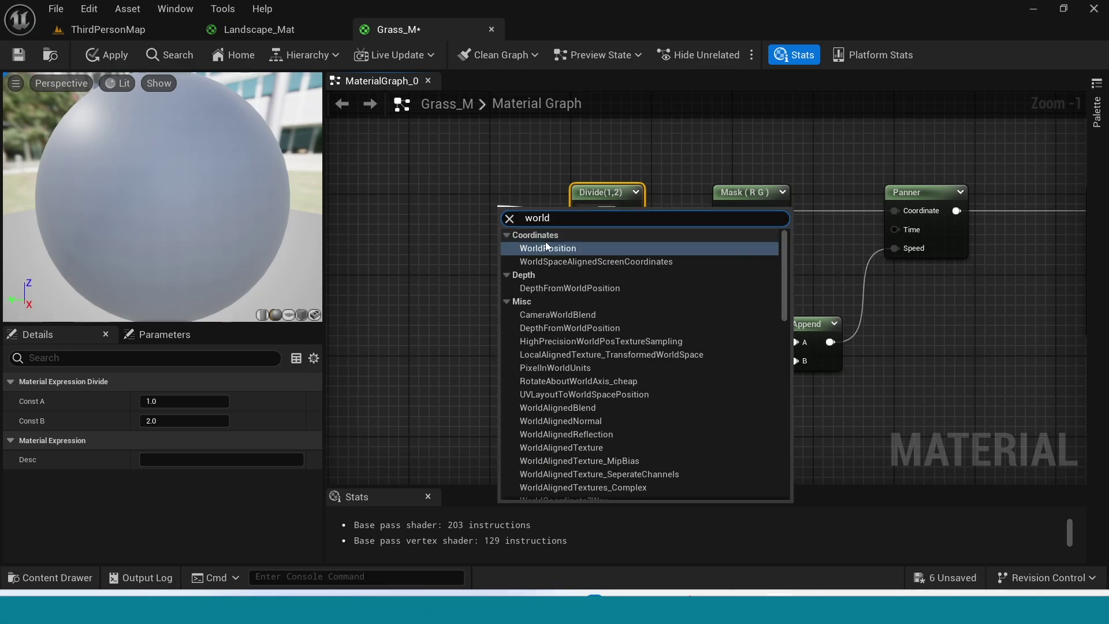
pyautogui.click(567, 250)
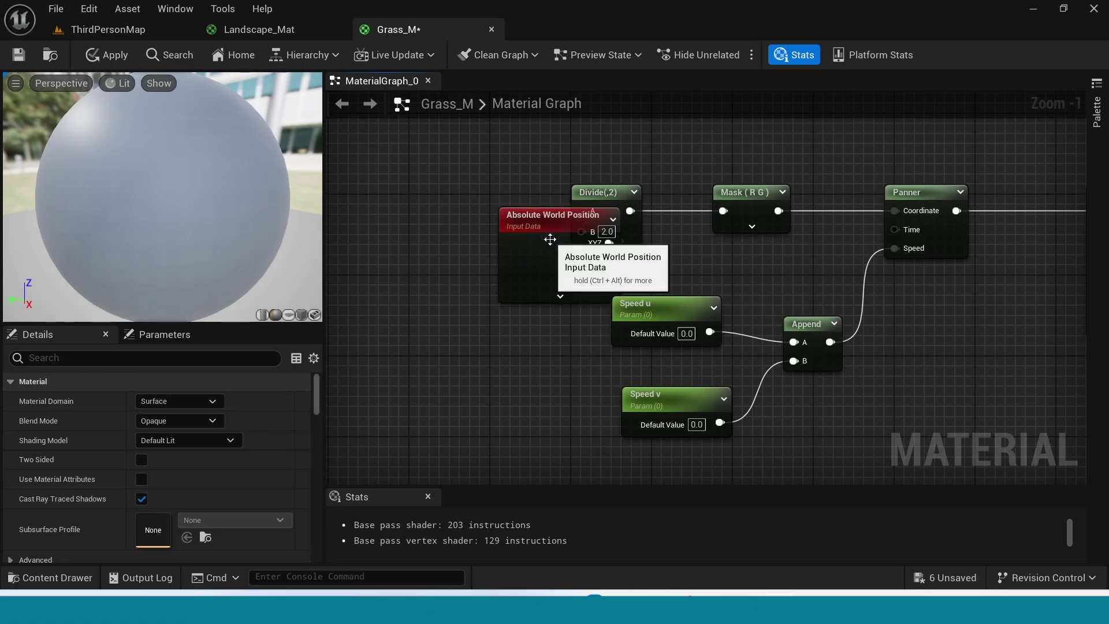
pyautogui.moveTo(552, 235); pyautogui.dragTo(443, 203)
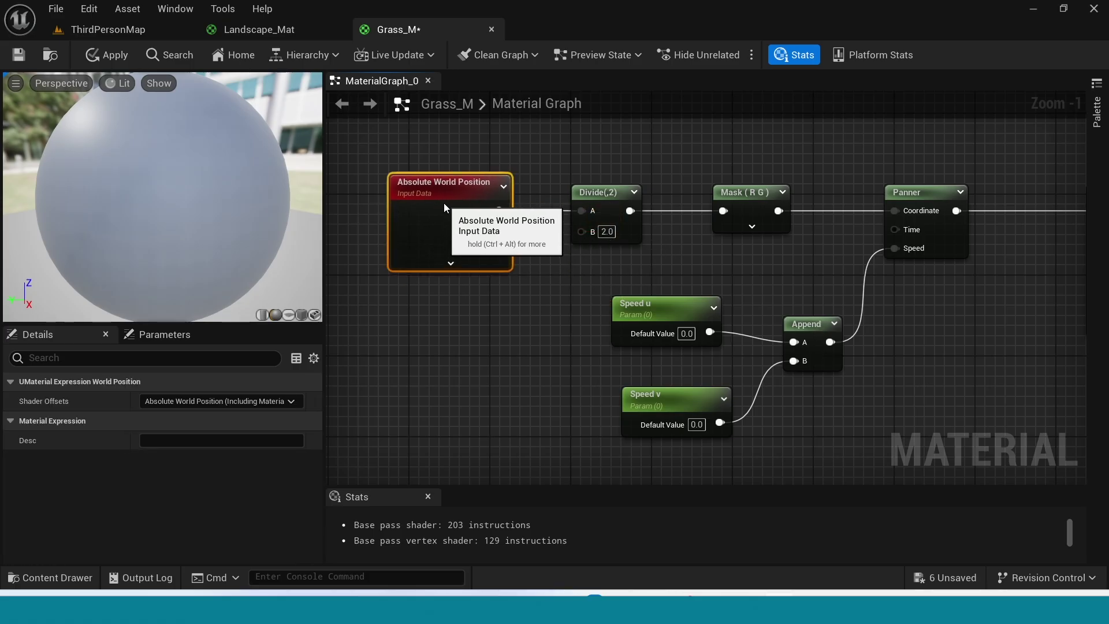
# Step: Add a scalar parameter named V TextScale below the Absolute World Position node and connect it to the Divide node's B input
pyautogui.click(515, 336)
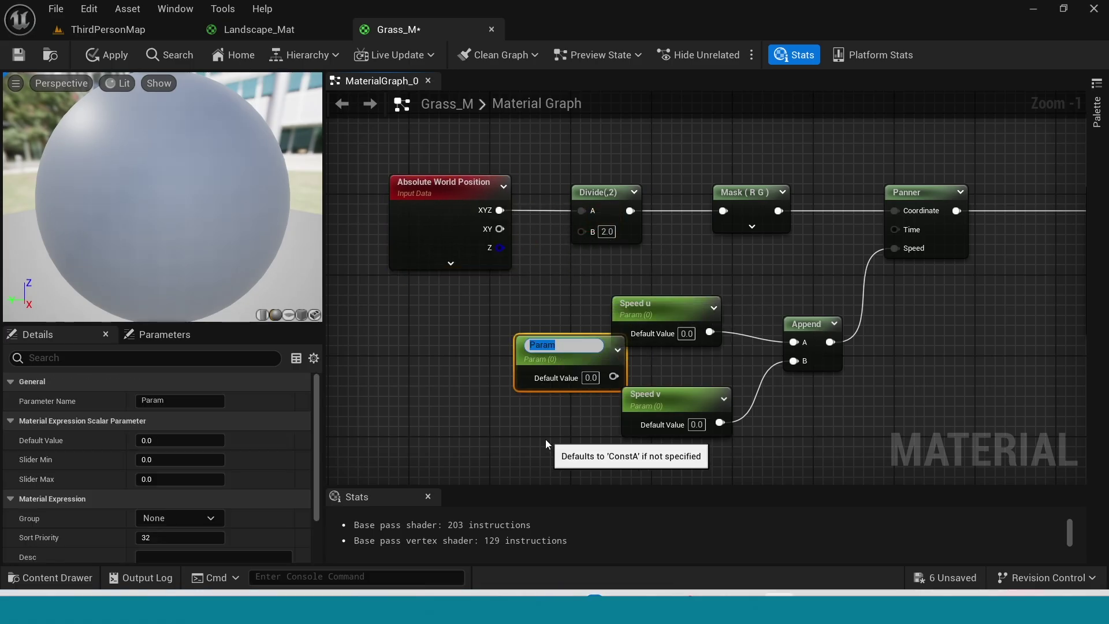
pyautogui.write('V T')
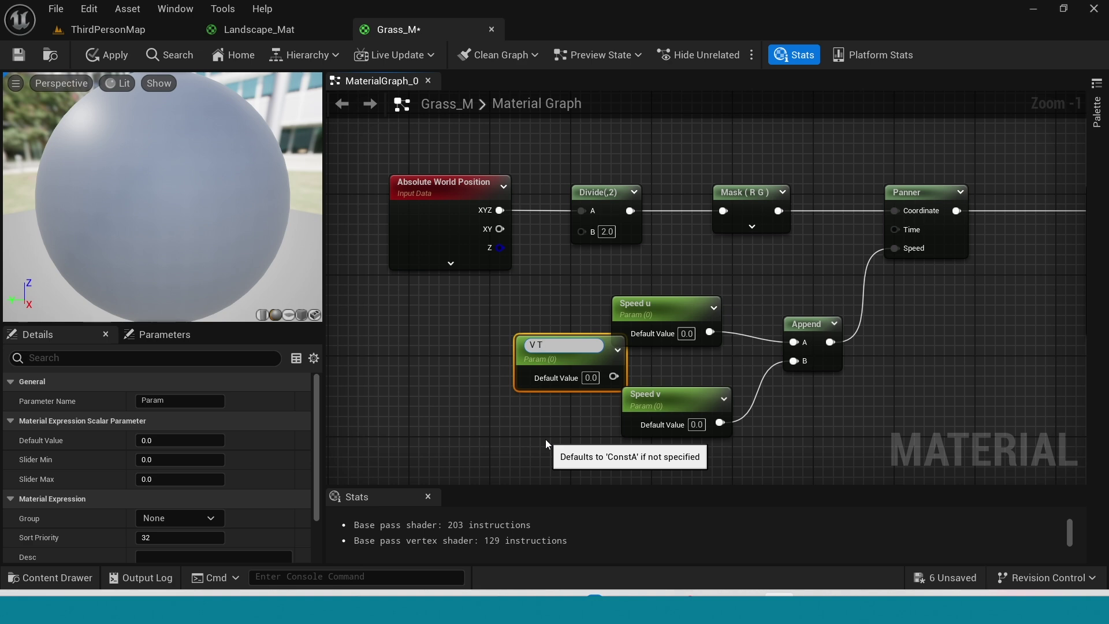
pyautogui.write('ex')
pyautogui.write('tSe')
pyautogui.write('cale')
pyautogui.press('Return')
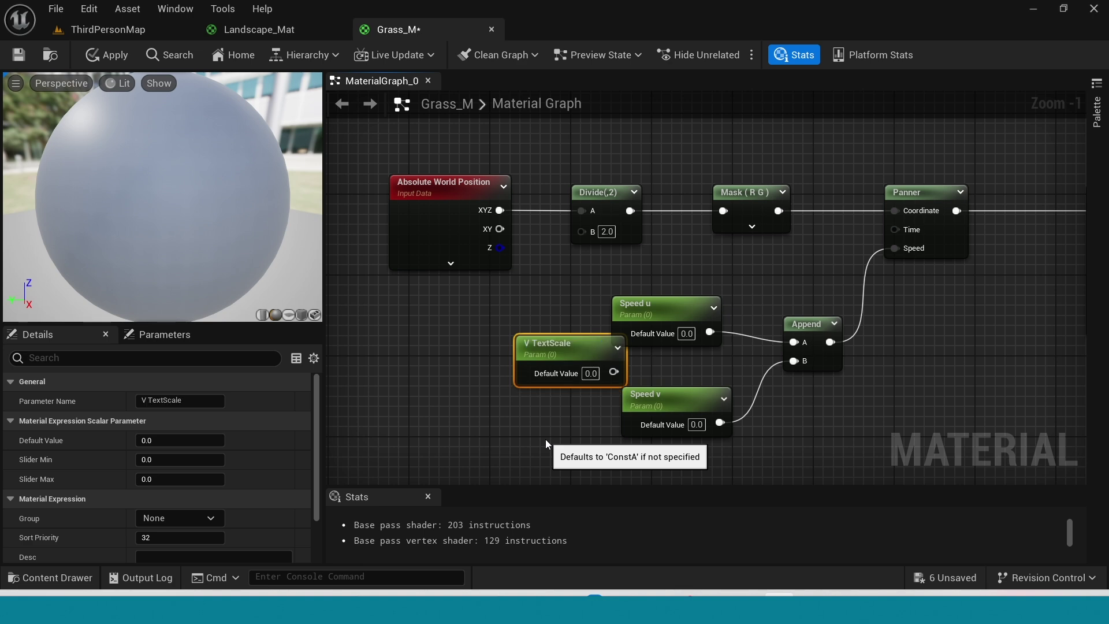
pyautogui.moveTo(566, 347); pyautogui.dragTo(585, 234)
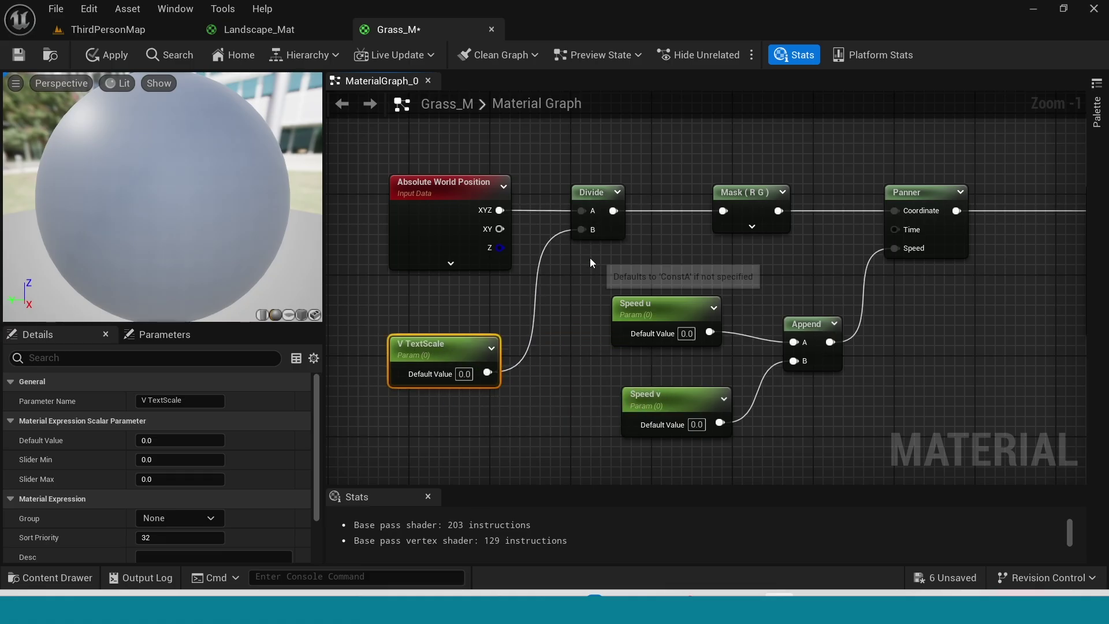
# Step: Set the V TextScale parameter's default value to 200
pyautogui.click(470, 374)
pyautogui.write('200')
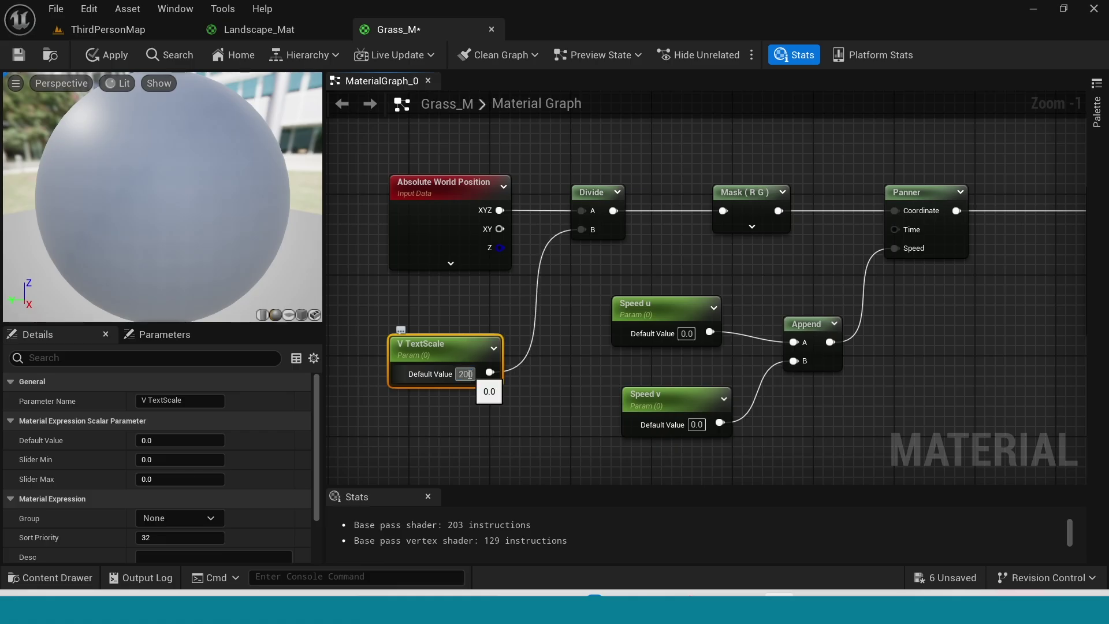
pyautogui.press('Return')
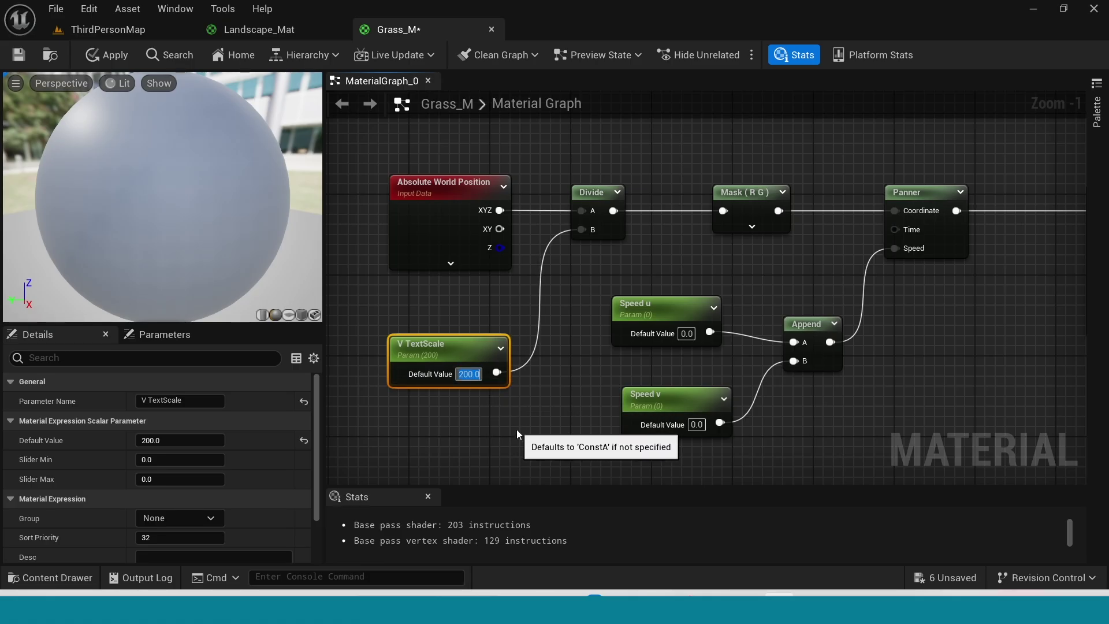
# Step: Connect the wind Lerp's output to Grass_M's World Position Offset, and apply and save the material
pyautogui.scroll(-4, 520, 435)
pyautogui.moveTo(686, 411); pyautogui.dragTo(679, 411, button='right')
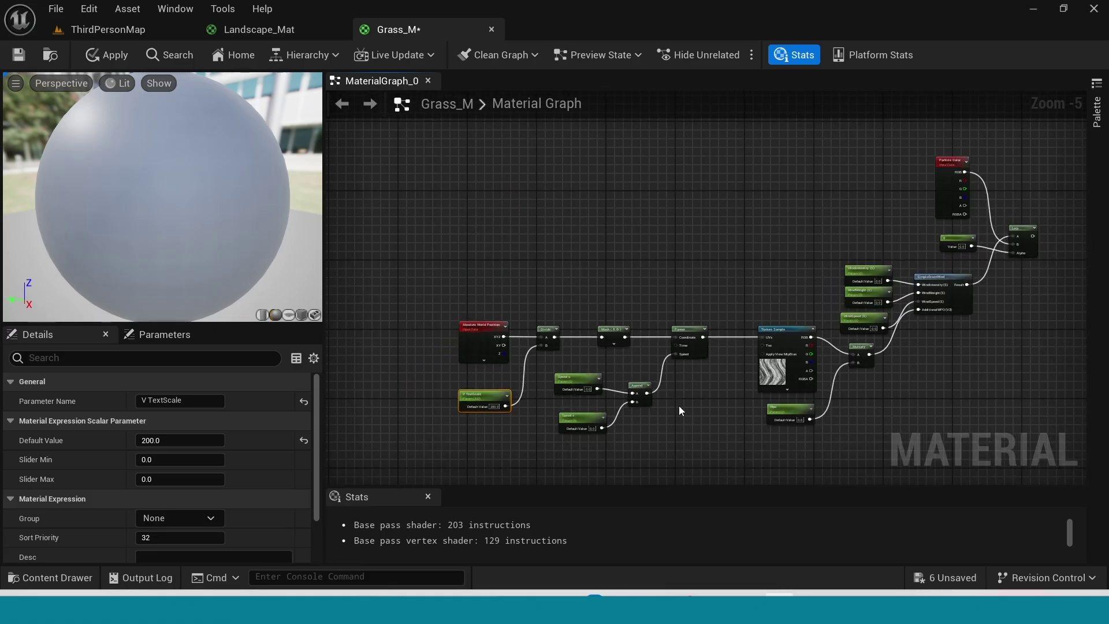
pyautogui.moveTo(898, 373); pyautogui.dragTo(641, 343, button='right')
pyautogui.scroll(3, 567, 397)
pyautogui.moveTo(734, 302); pyautogui.dragTo(591, 486, button='right')
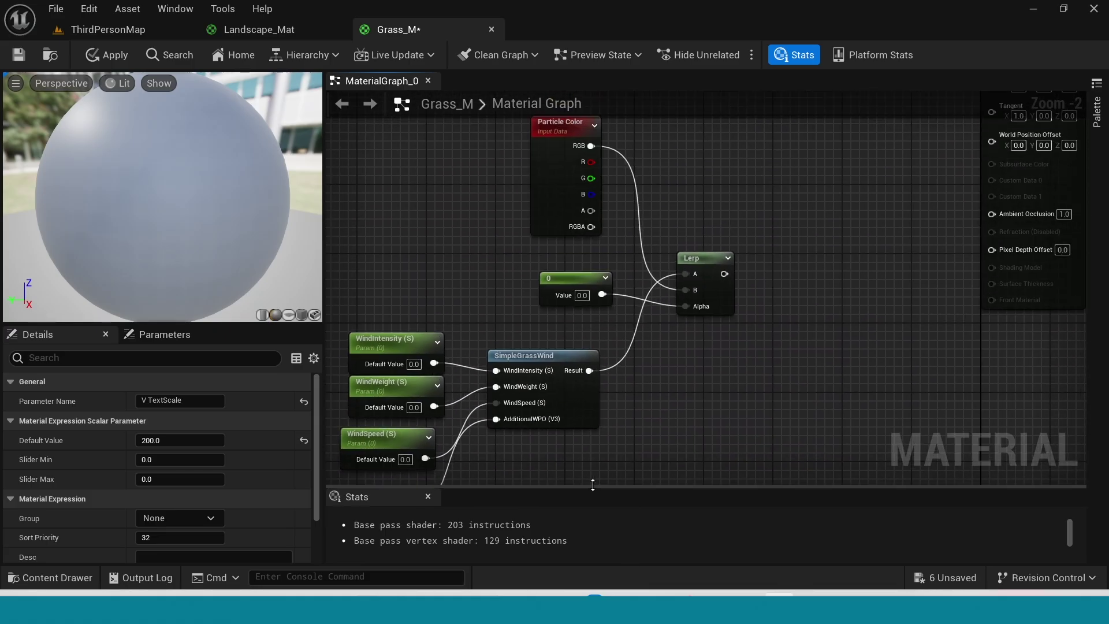
pyautogui.moveTo(754, 377); pyautogui.dragTo(619, 496, button='right')
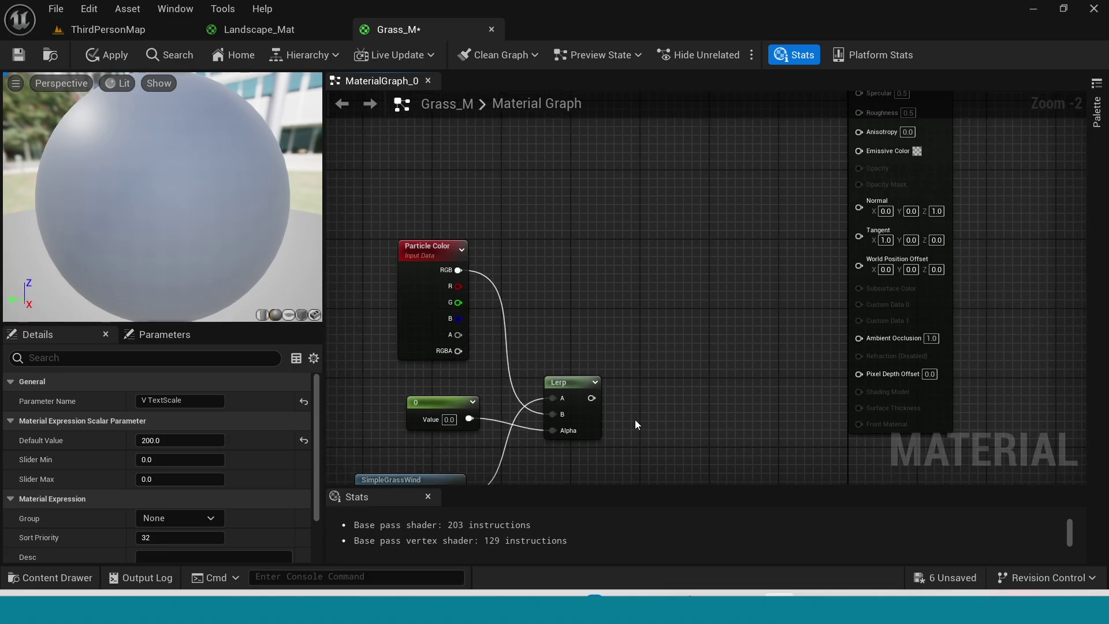
pyautogui.moveTo(592, 398); pyautogui.dragTo(859, 259)
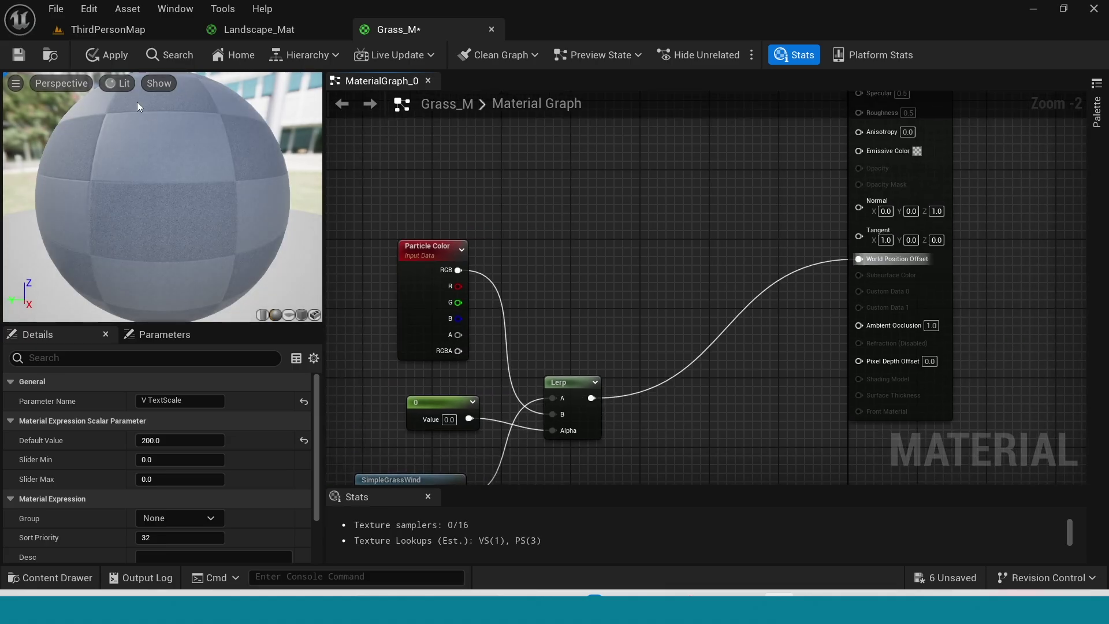
pyautogui.click(107, 54)
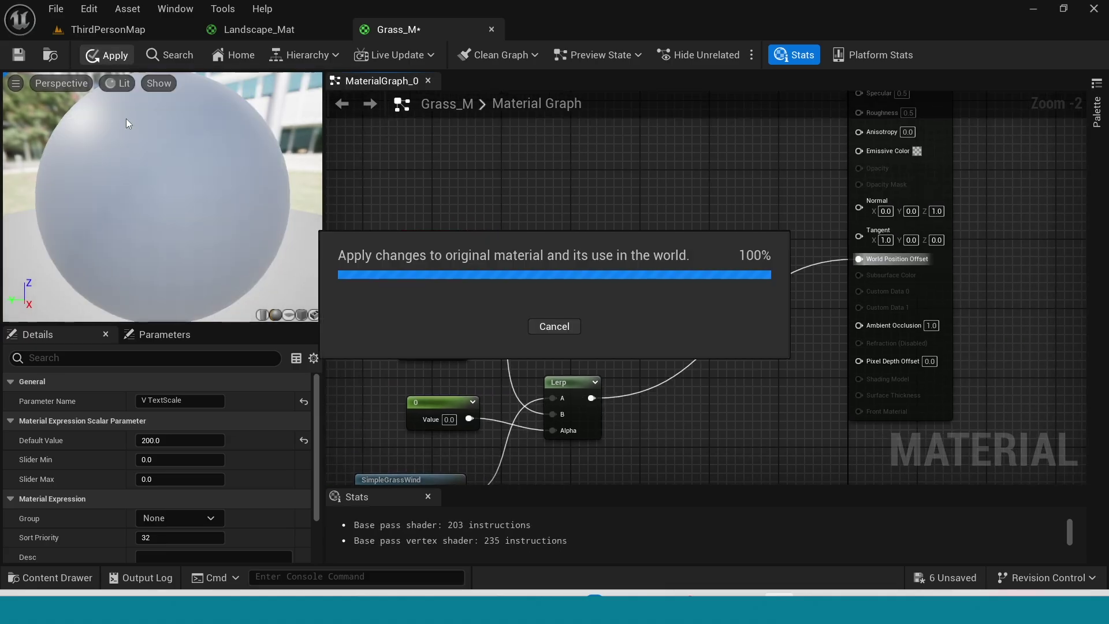
pyautogui.click(19, 56)
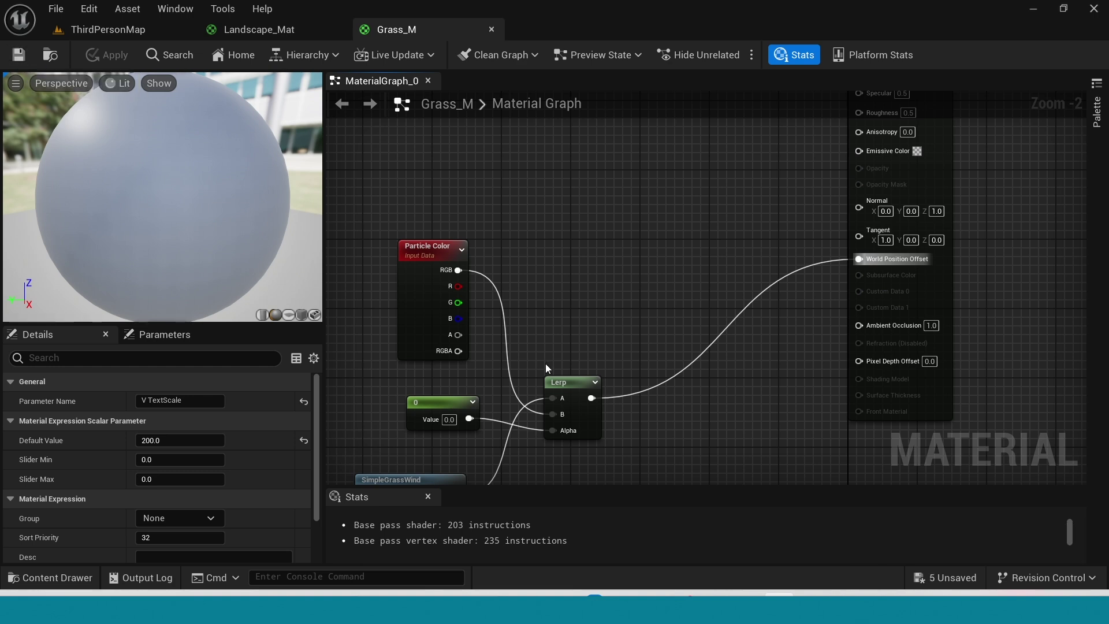
# Step: Promote Grass_M's Specular input to a parameter and place its node clear of the material output node
pyautogui.moveTo(687, 220); pyautogui.dragTo(681, 373, button='right')
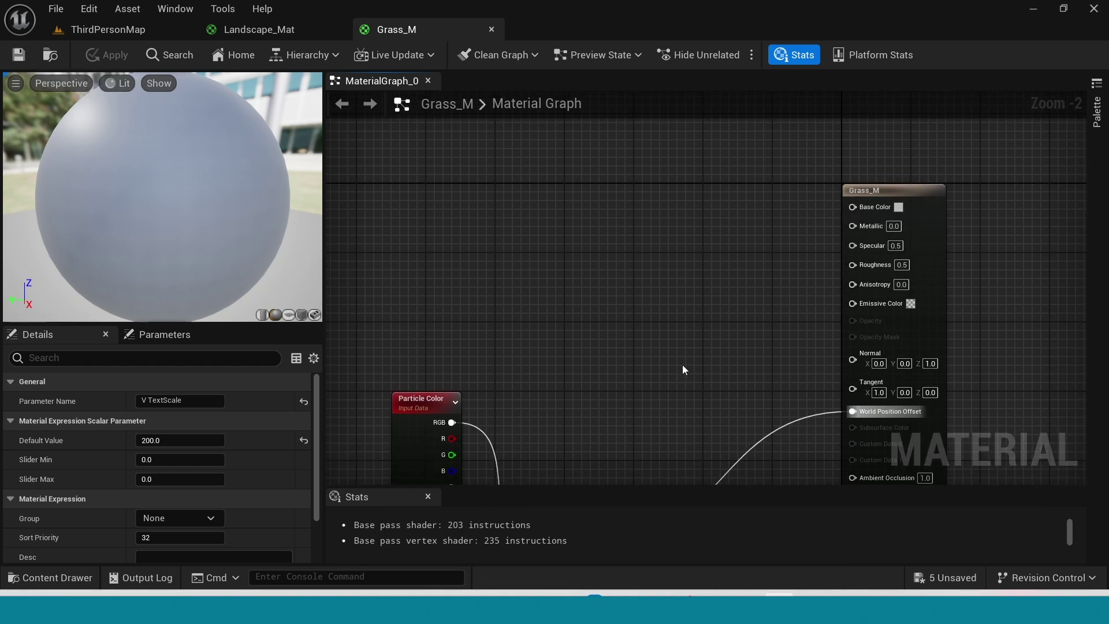
pyautogui.rightClick(853, 246)
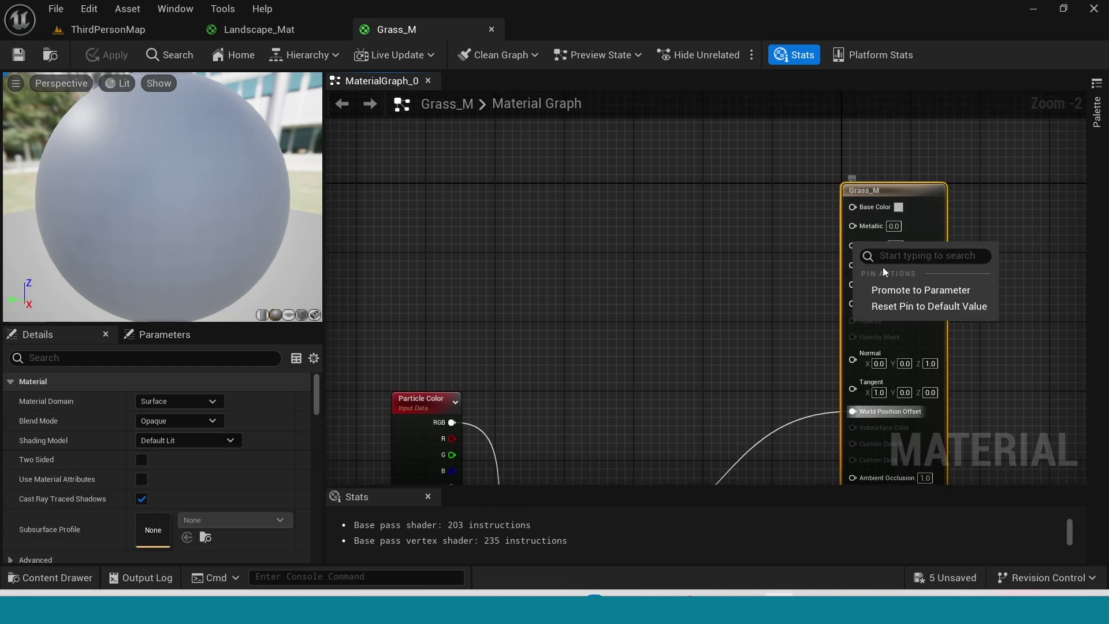
pyautogui.click(930, 290)
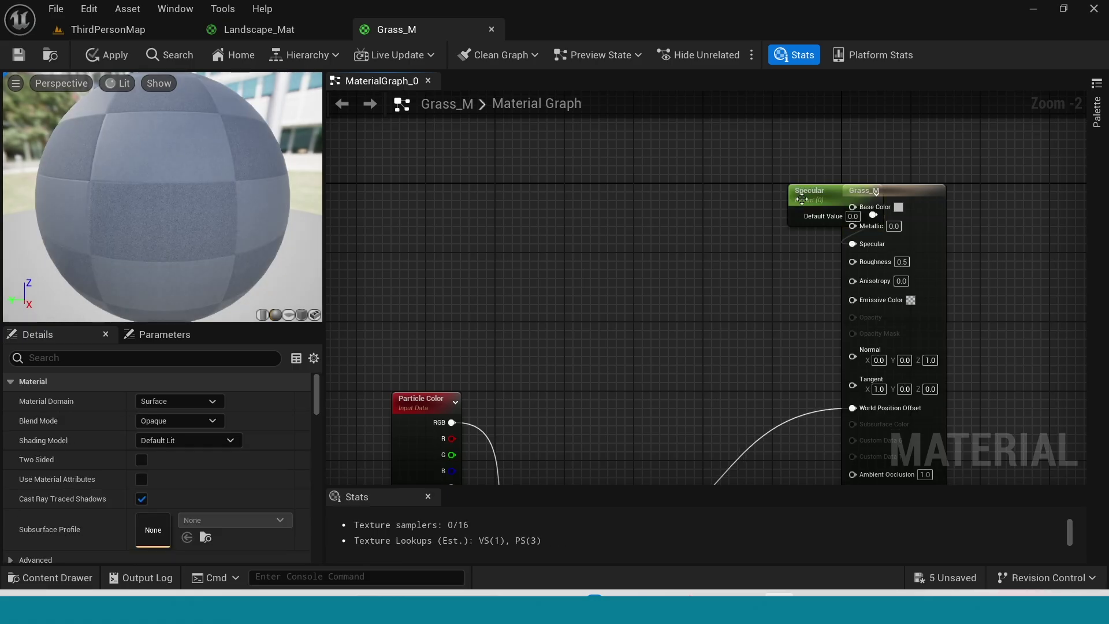
pyautogui.moveTo(691, 254); pyautogui.dragTo(691, 237)
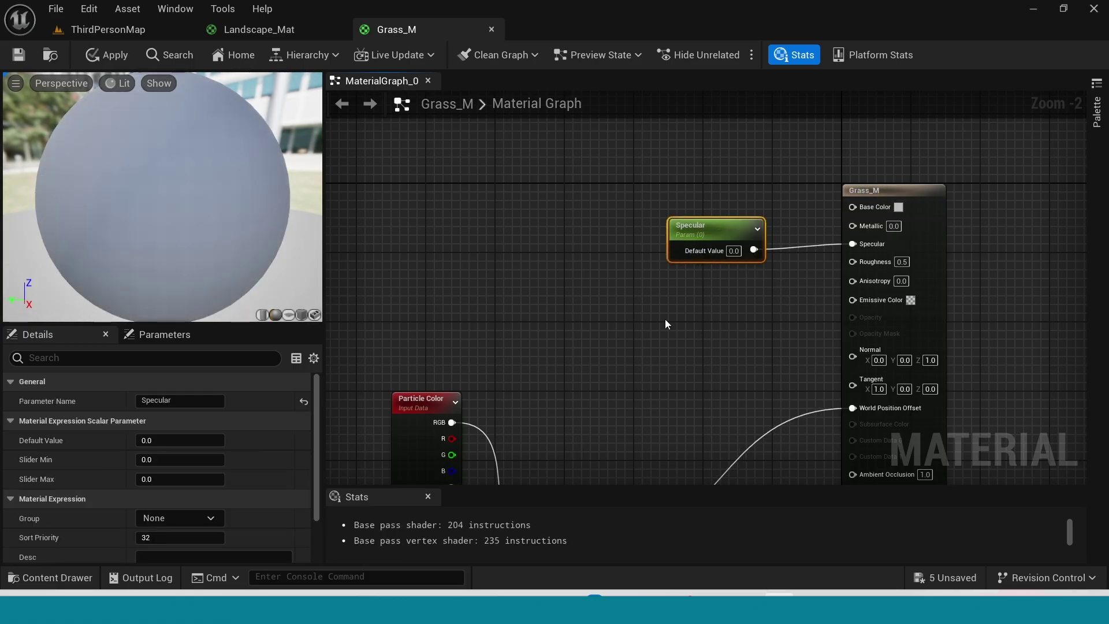
# Step: Promote the Roughness input to a parameter placed below the Specular node, with a default value of 0.9
pyautogui.rightClick(854, 262)
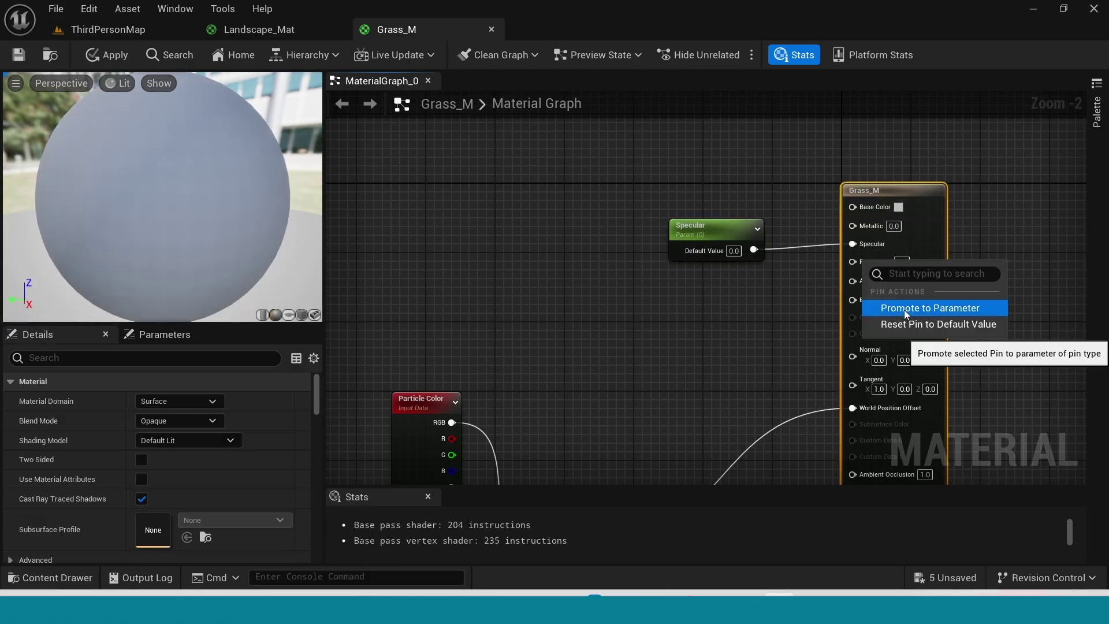
pyautogui.click(903, 308)
pyautogui.click(767, 269)
pyautogui.moveTo(808, 198); pyautogui.dragTo(694, 286)
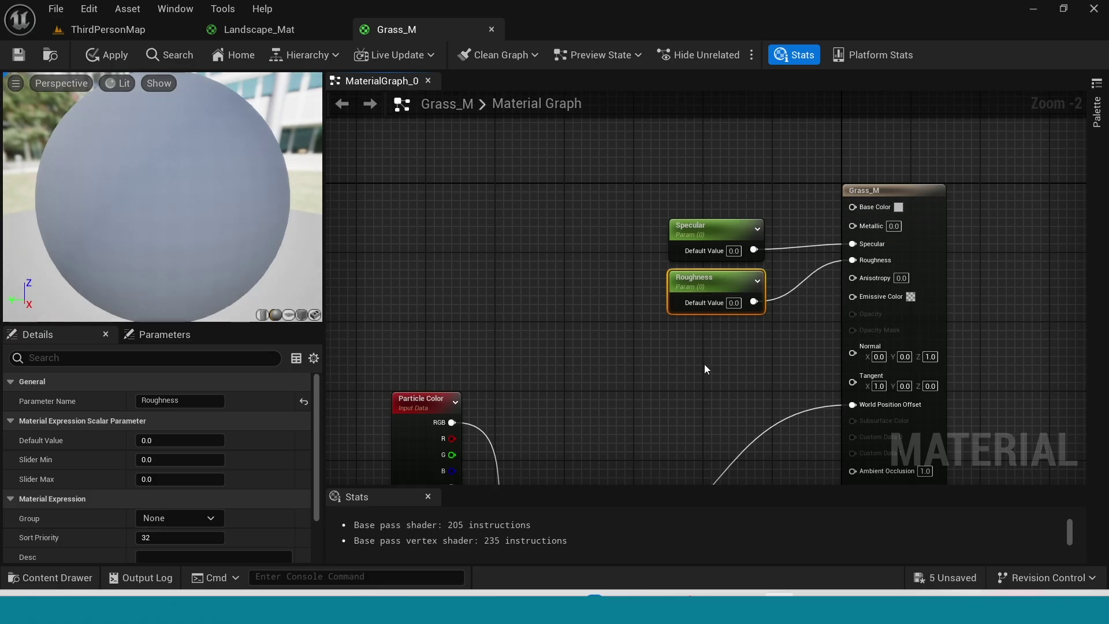
pyautogui.click(735, 303)
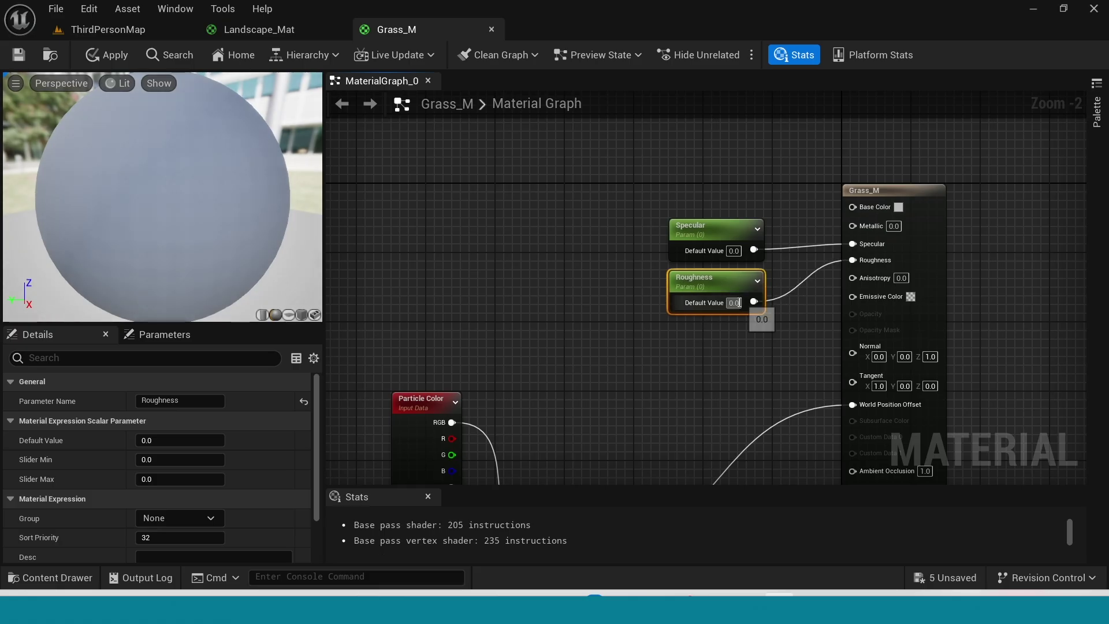
pyautogui.write('0.9')
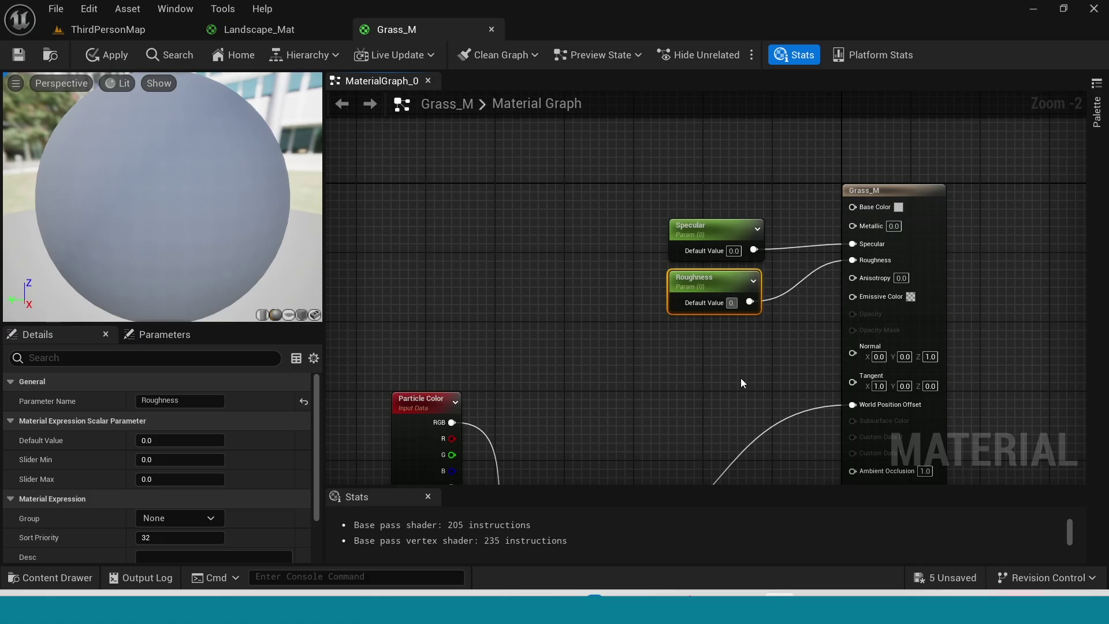
pyautogui.press('Return')
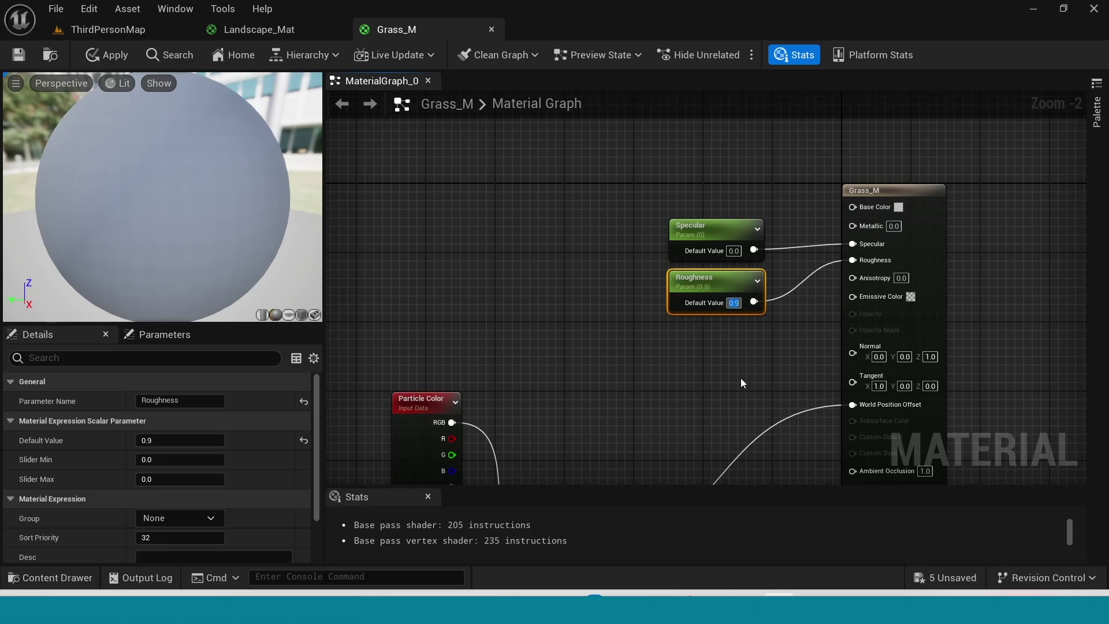
# Step: Add a LinearInterpolate node ahead of the Specular parameter and connect its output to Grass_M's Base Color
pyautogui.moveTo(741, 378); pyautogui.dragTo(740, 501, button='right')
pyautogui.rightClick(602, 280)
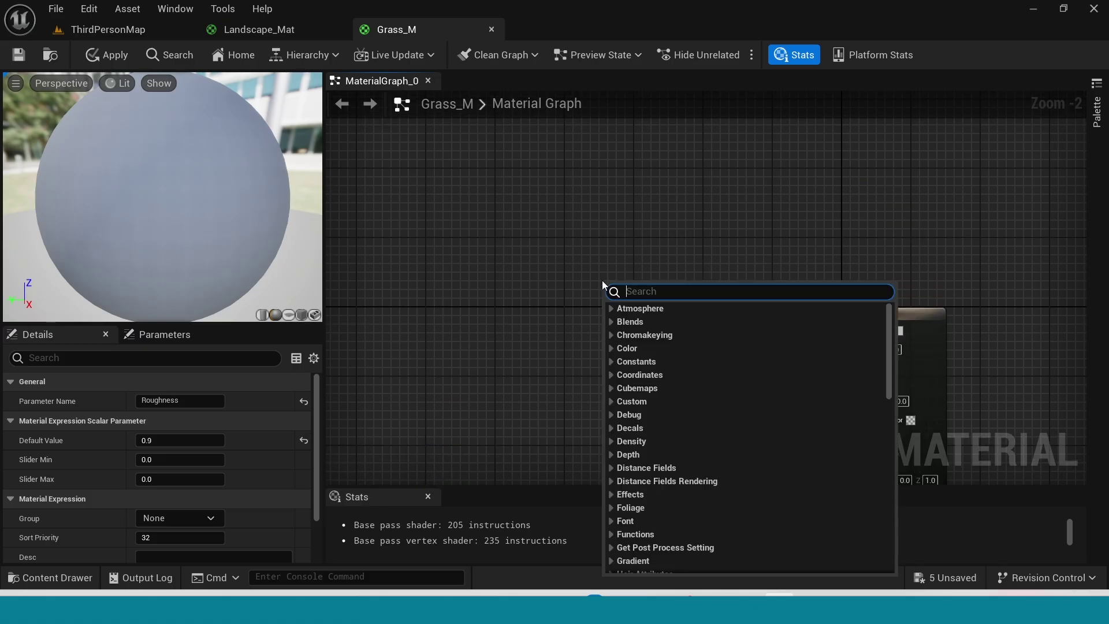
pyautogui.write('lear')
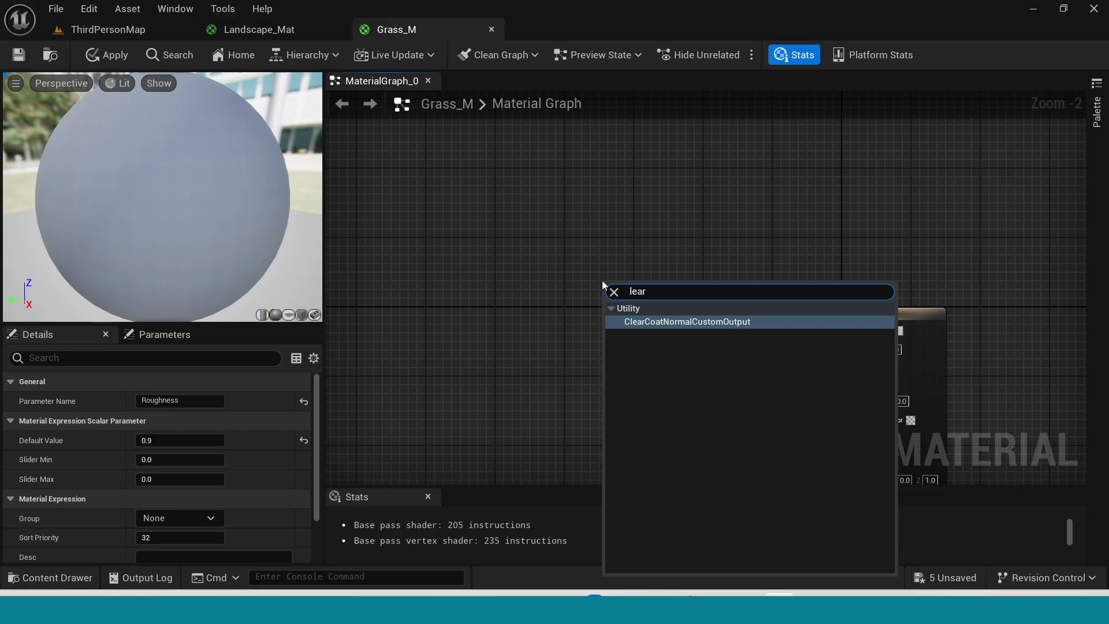
pyautogui.press('BackSpace')
pyautogui.press('BackSpace')
pyautogui.press('BackSpace')
pyautogui.write('er')
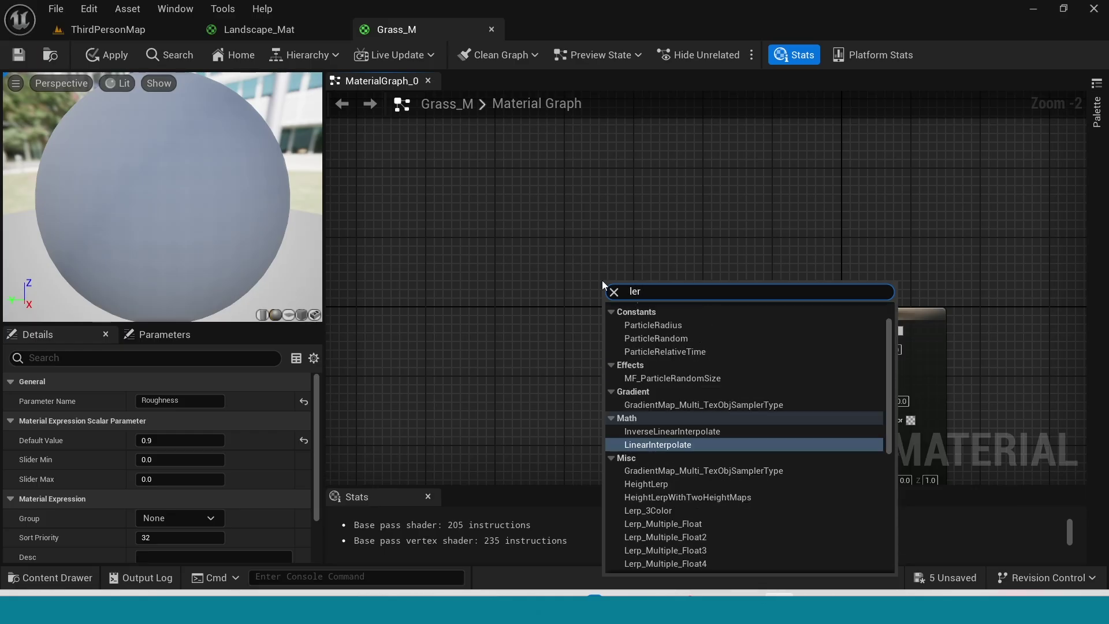
pyautogui.write('p')
pyautogui.press('Return')
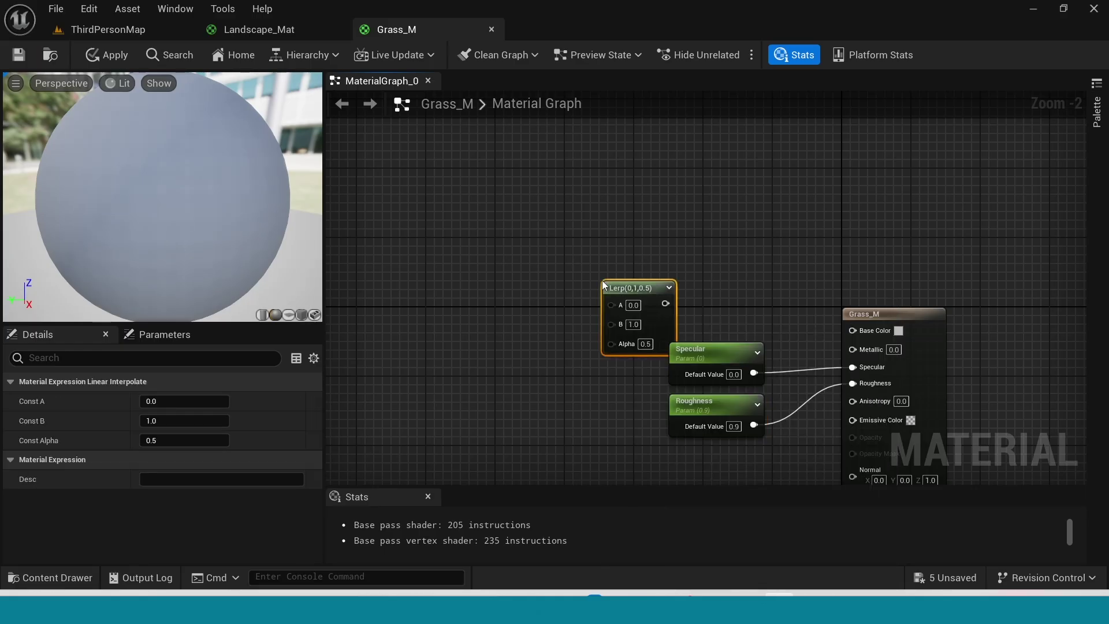
pyautogui.moveTo(610, 287); pyautogui.dragTo(866, 331)
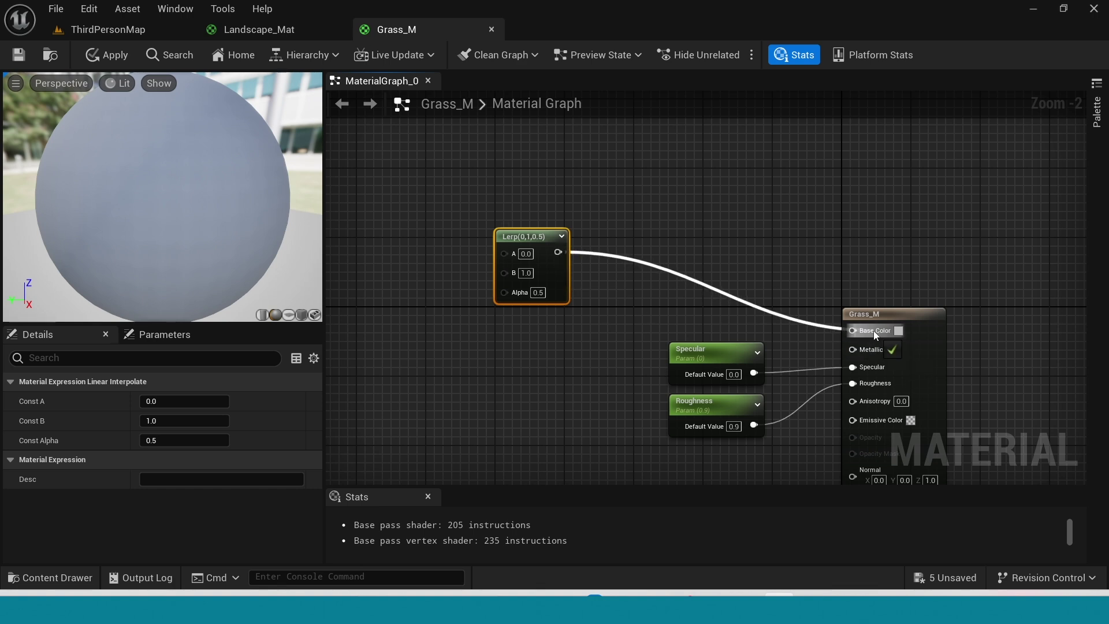
# Step: Connect the noise Texture Sample's RGB output to the Base Color Lerp's Alpha and move that Lerp above the Texture Sample
pyautogui.moveTo(443, 407); pyautogui.dragTo(577, 425, button='right')
pyautogui.click(577, 424)
pyautogui.scroll(-2, 664, 388)
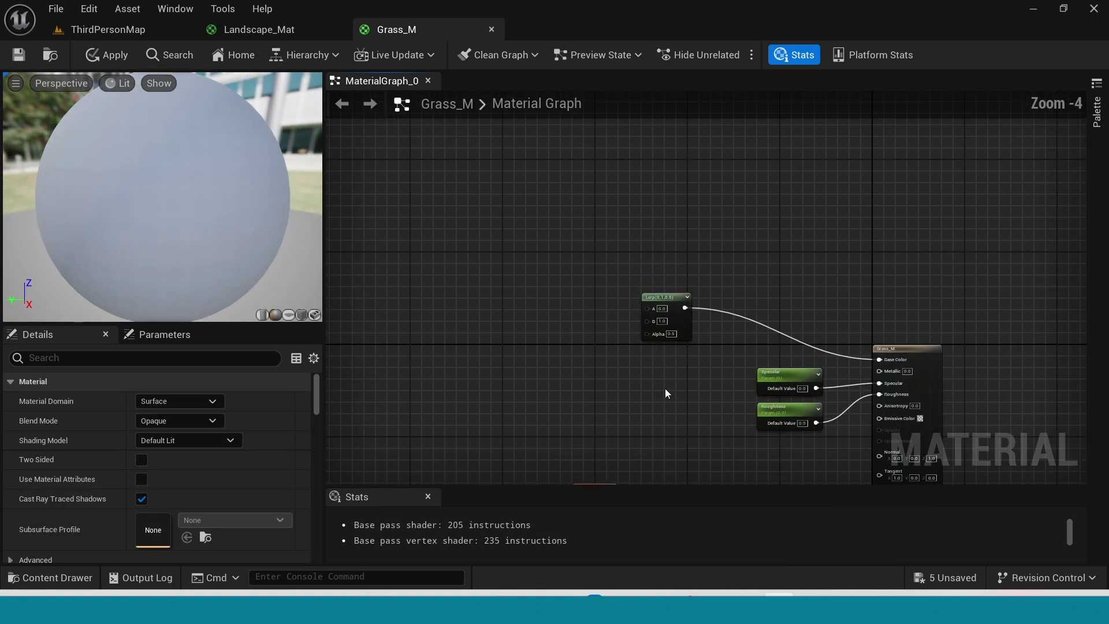
pyautogui.moveTo(664, 388); pyautogui.dragTo(859, 70, button='right')
pyautogui.click(533, 404)
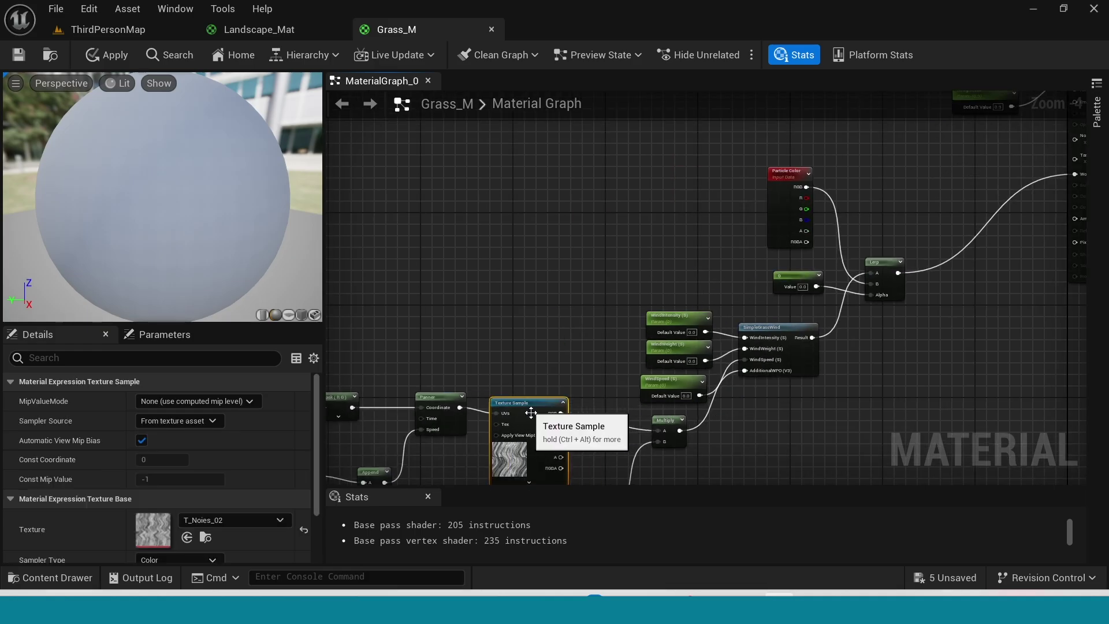
pyautogui.scroll(2, 590, 442)
pyautogui.moveTo(595, 448); pyautogui.dragTo(594, 424, button='right')
pyautogui.moveTo(548, 373); pyautogui.dragTo(968, 299)
pyautogui.moveTo(983, 240); pyautogui.dragTo(606, 321)
pyautogui.scroll(-3, 713, 223)
pyautogui.moveTo(692, 429); pyautogui.dragTo(684, 391, button='right')
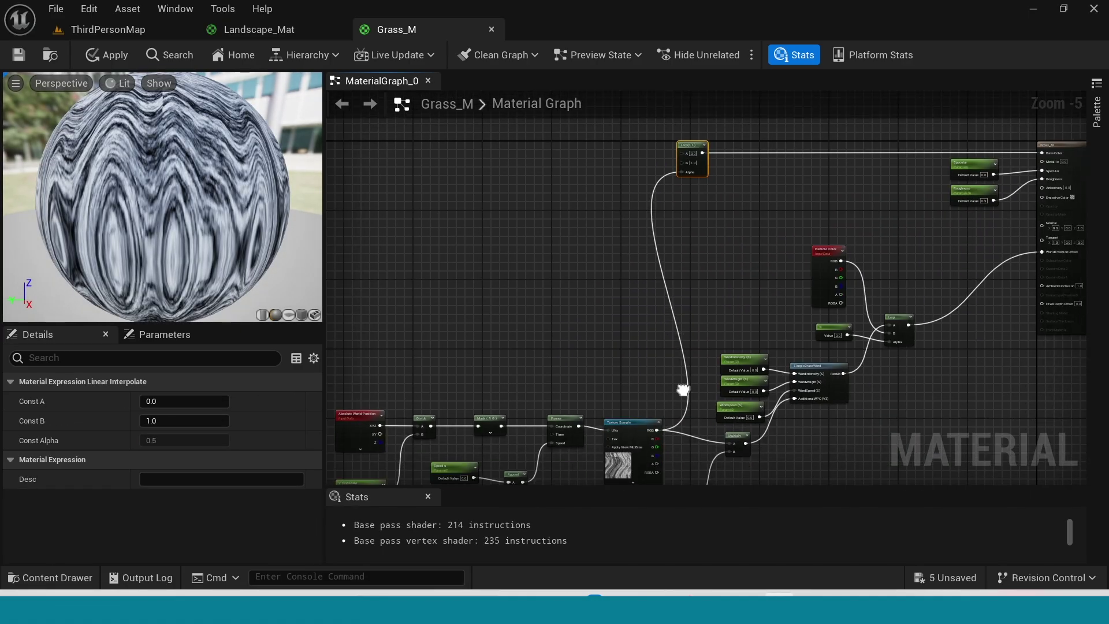
# Step: Duplicate the Base Color Lerp and connect the copy's output to the original Lerp's B input
pyautogui.scroll(2, 685, 390)
pyautogui.moveTo(724, 242); pyautogui.dragTo(731, 474, button='right')
pyautogui.scroll(2, 668, 353)
pyautogui.moveTo(725, 319); pyautogui.dragTo(730, 442, button='right')
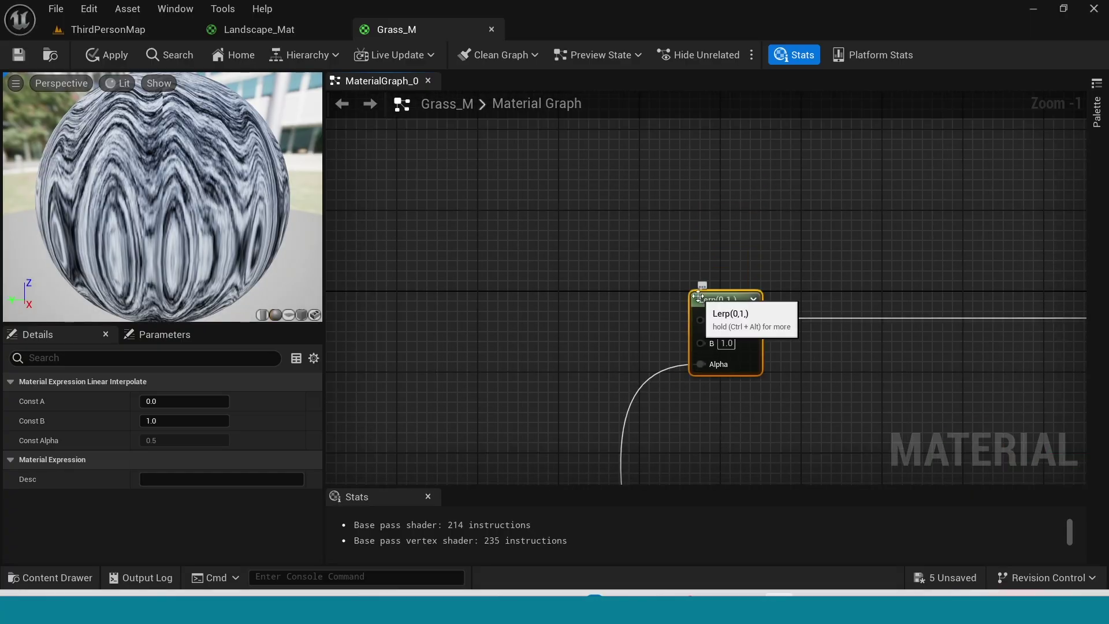
pyautogui.hotkey('ctrl', 'c')
pyautogui.click(471, 323)
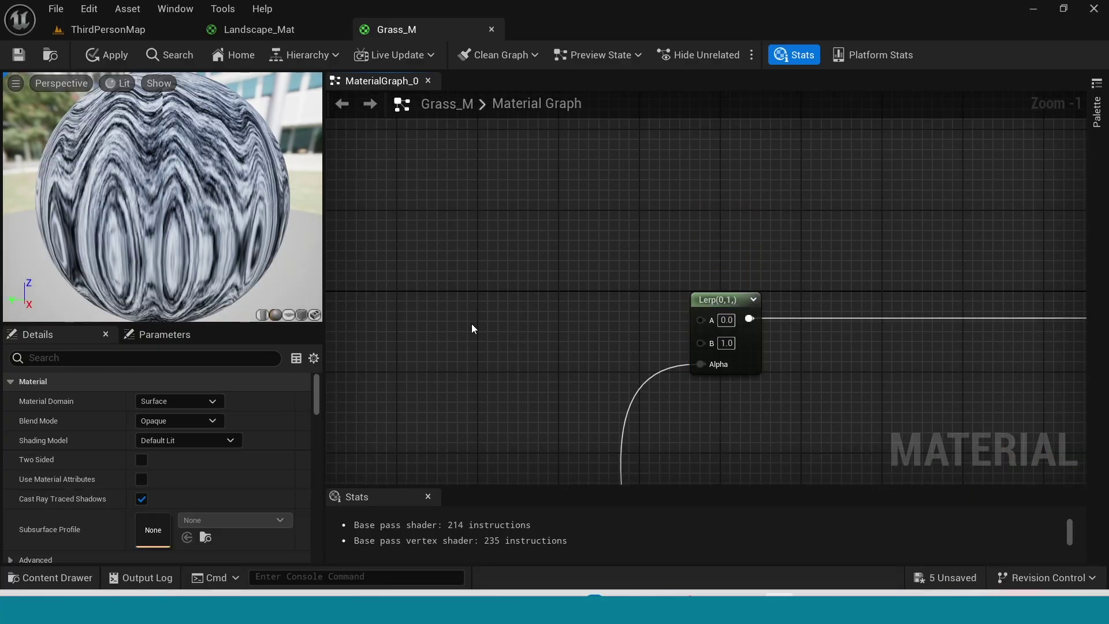
pyautogui.hotkey('ctrl', 'v')
pyautogui.moveTo(540, 348); pyautogui.dragTo(700, 341)
pyautogui.moveTo(503, 328); pyautogui.dragTo(512, 419)
# Step: Move the duplicated Lerp down to the open space between the Base Color Lerp and the noise Texture Sample
pyautogui.moveTo(649, 443); pyautogui.dragTo(657, 240, button='right')
pyautogui.scroll(-2, 657, 364)
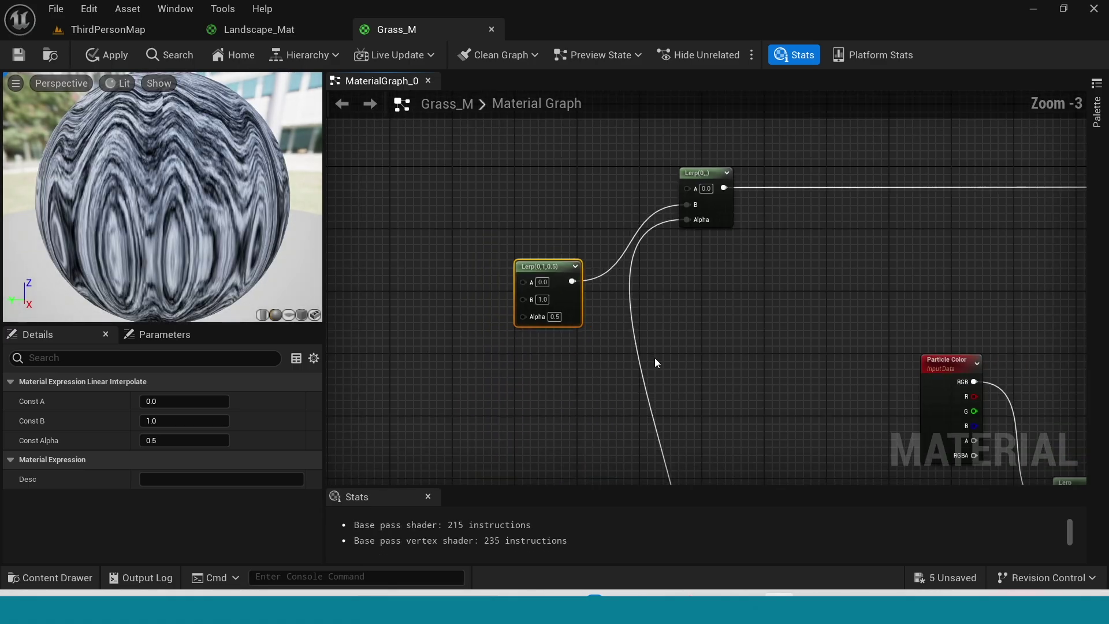
pyautogui.moveTo(543, 266); pyautogui.dragTo(574, 422)
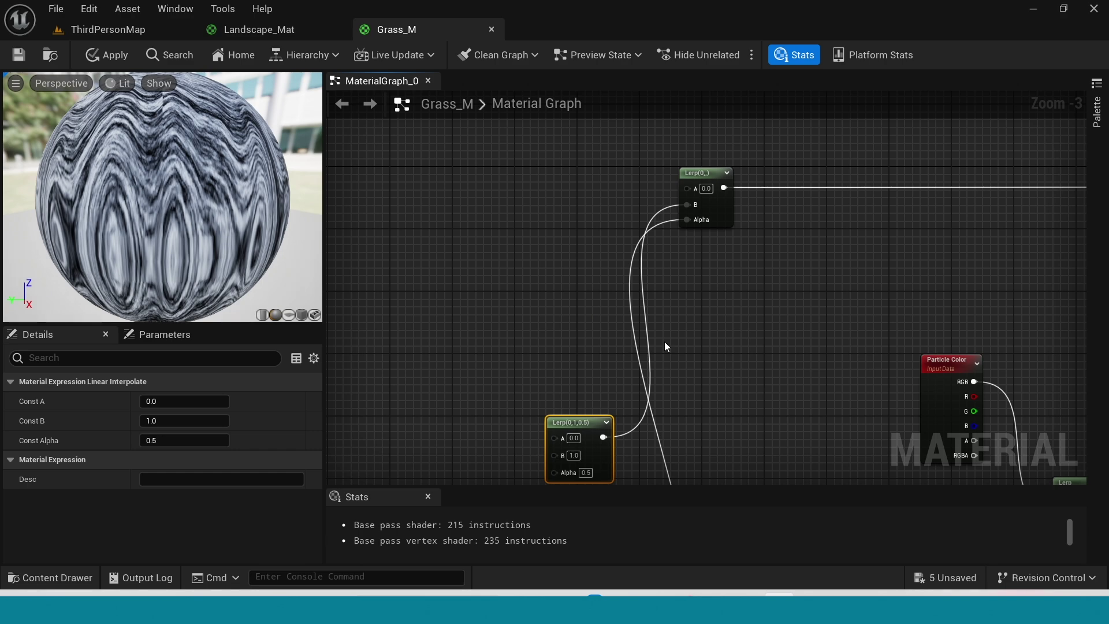
pyautogui.scroll(-2, 666, 345)
pyautogui.moveTo(666, 345); pyautogui.dragTo(681, 290, button='right')
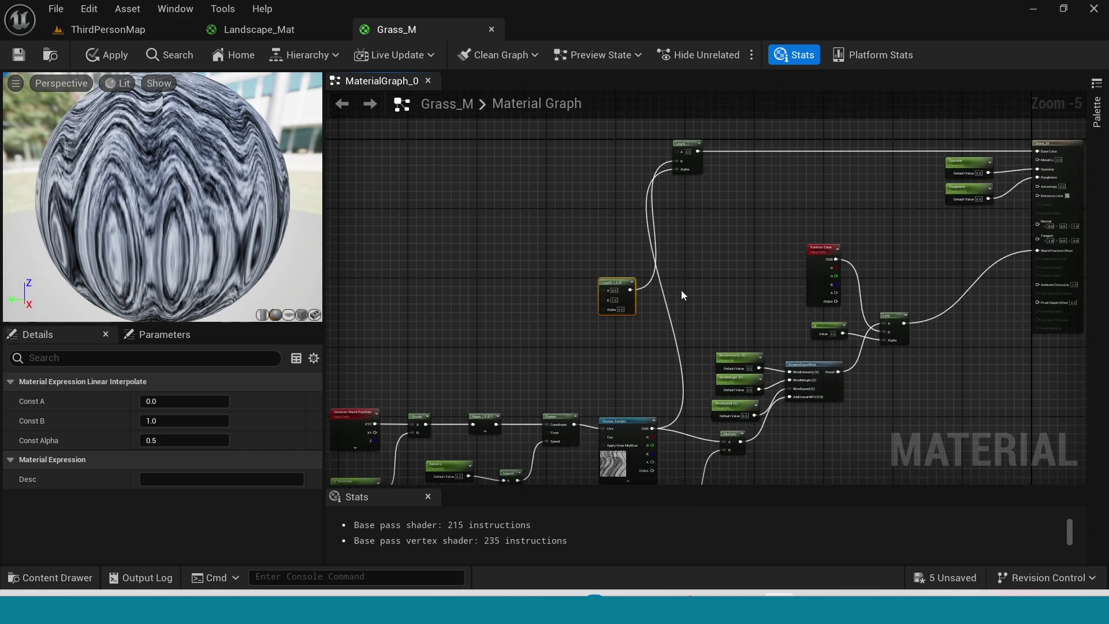
pyautogui.scroll(4, 681, 290)
pyautogui.scroll(-1, 572, 375)
pyautogui.moveTo(571, 374); pyautogui.dragTo(632, 341, button='right')
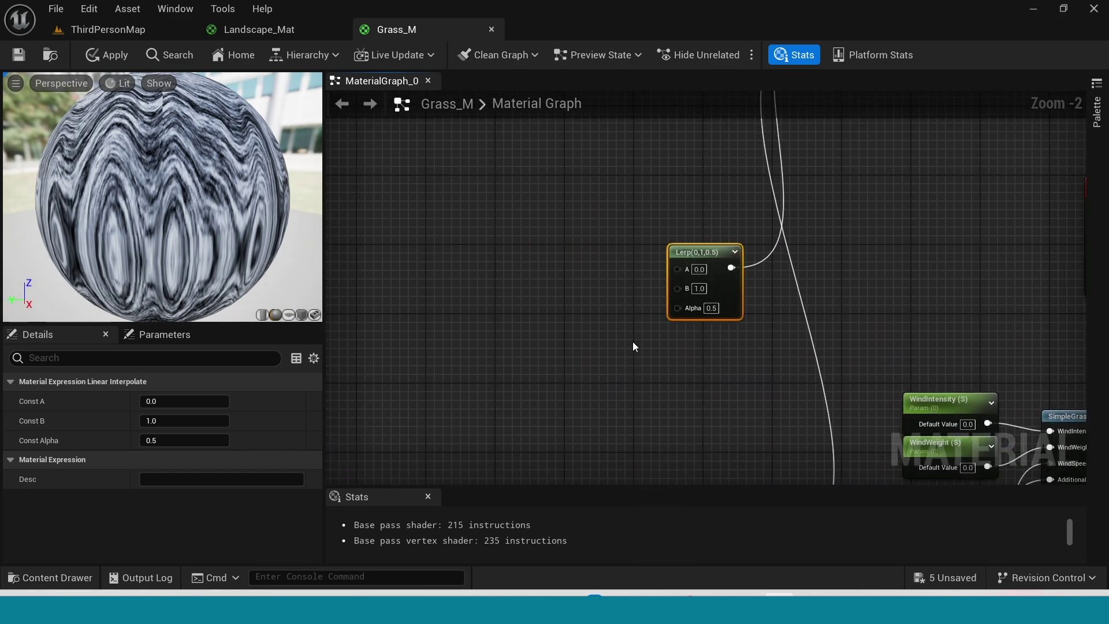
# Step: Add a Constant3Vector node ahead of the lower Lerp and convert it to a parameter
pyautogui.click(556, 271)
pyautogui.moveTo(593, 276); pyautogui.dragTo(494, 259)
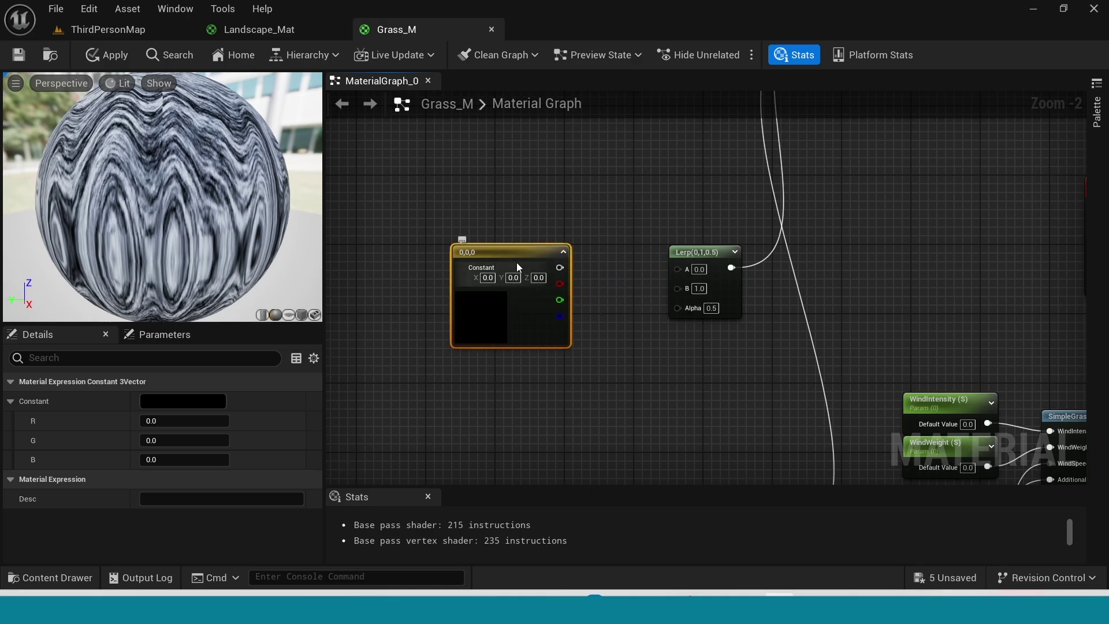
pyautogui.rightClick(516, 251)
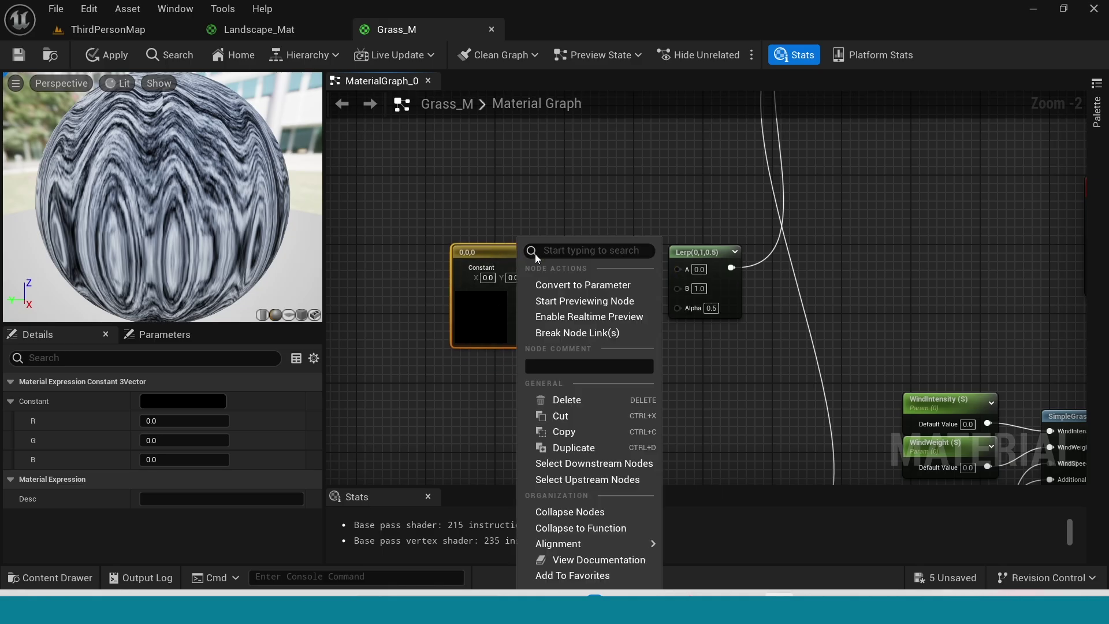
pyautogui.click(572, 283)
pyautogui.scroll(1, 560, 380)
pyautogui.click(567, 376)
# Step: Set the new parameter's colour to pale yellow (1.0, 0.93836, 0.482494) and connect it to the lower Lerp's A input
pyautogui.doubleClick(476, 309)
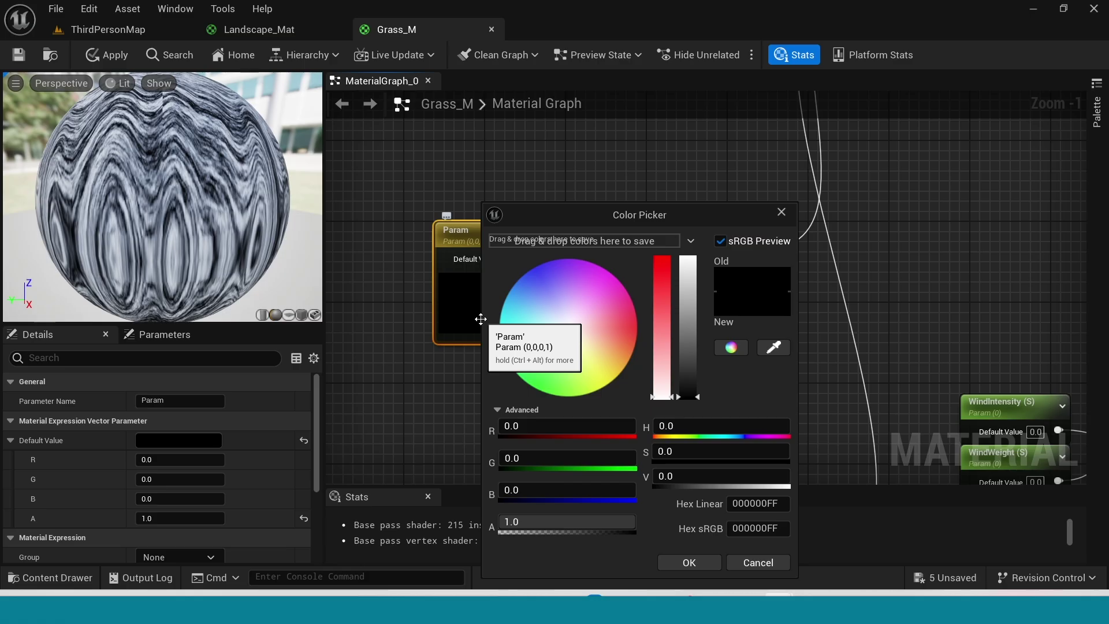
pyautogui.click(585, 354)
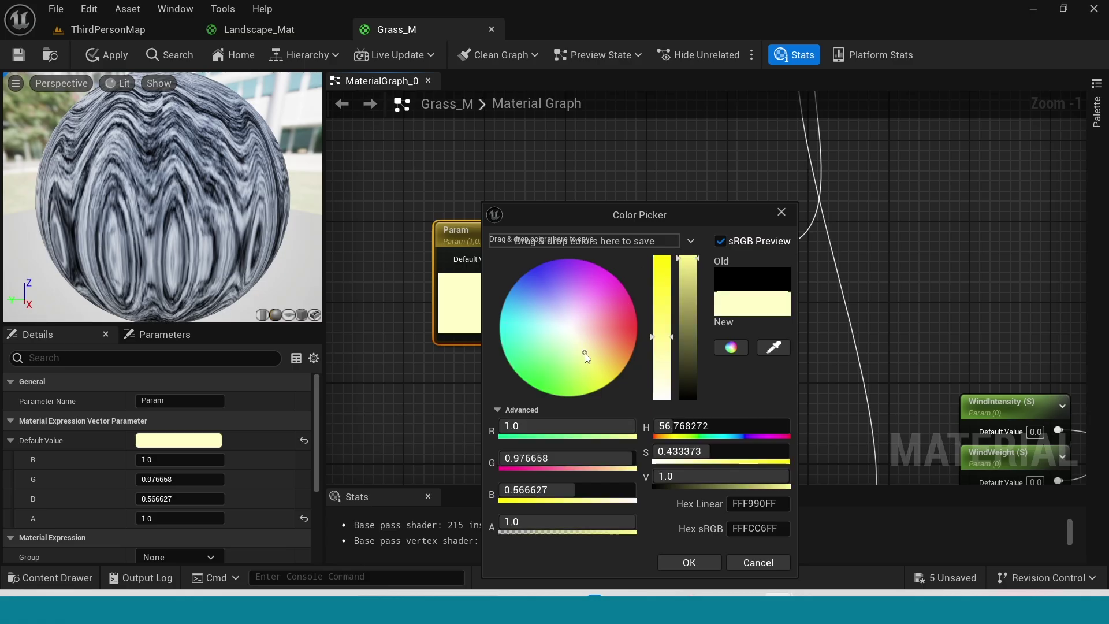
pyautogui.click(692, 557)
pyautogui.moveTo(530, 258); pyautogui.dragTo(697, 256)
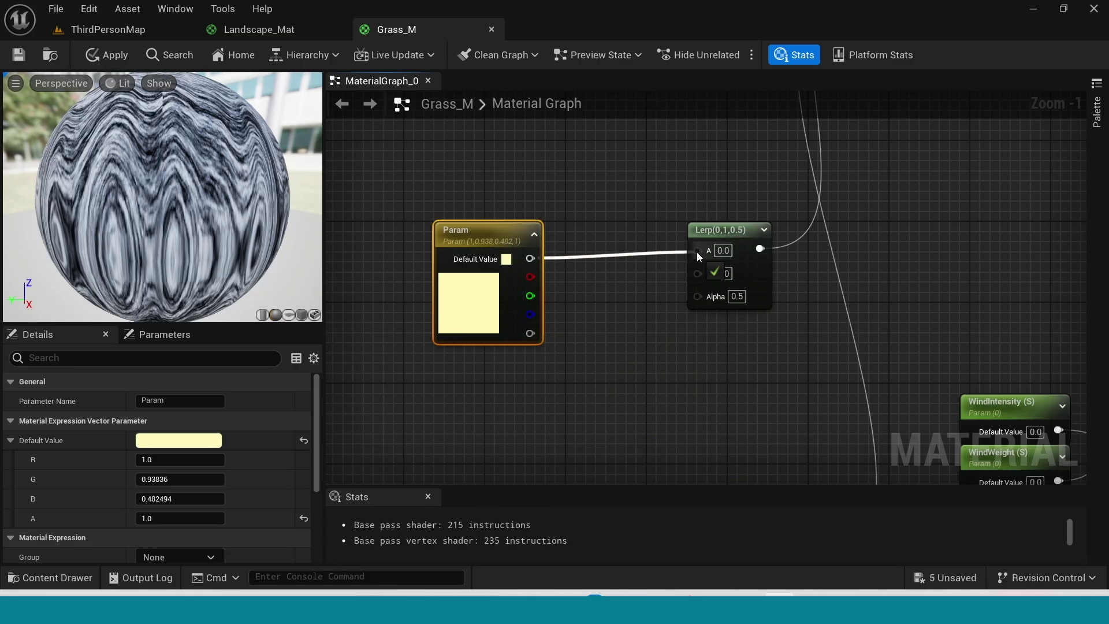
# Step: Add a Lerp node ahead of the Base Color Lerp, level with it, and connect its output to that Lerp's A input
pyautogui.moveTo(655, 175); pyautogui.dragTo(669, 425, button='right')
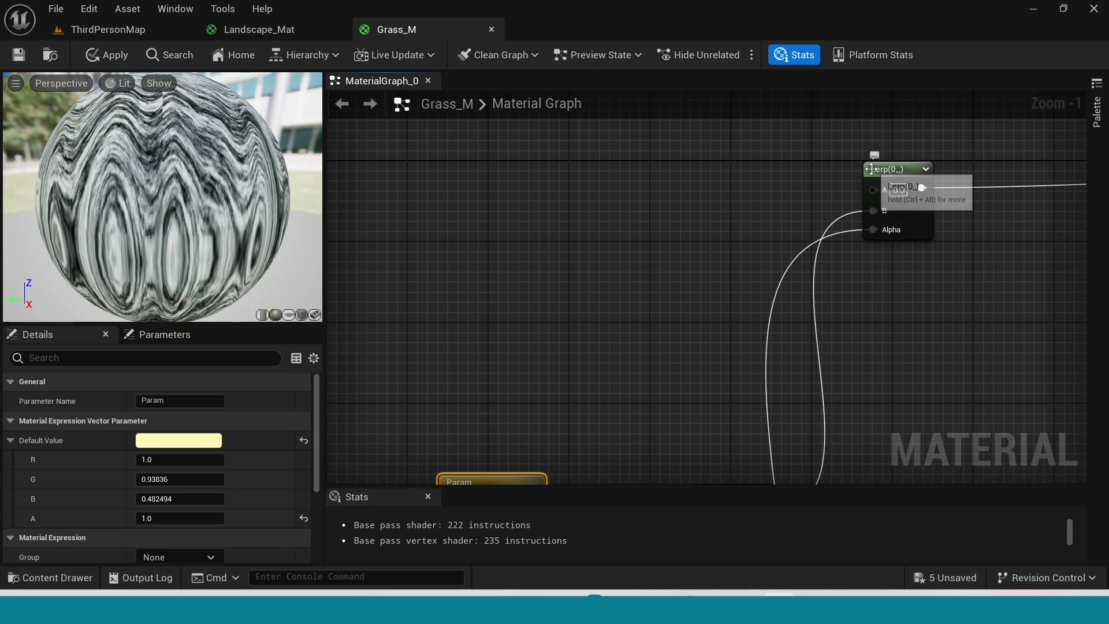
pyautogui.click(871, 169)
pyautogui.click(741, 189)
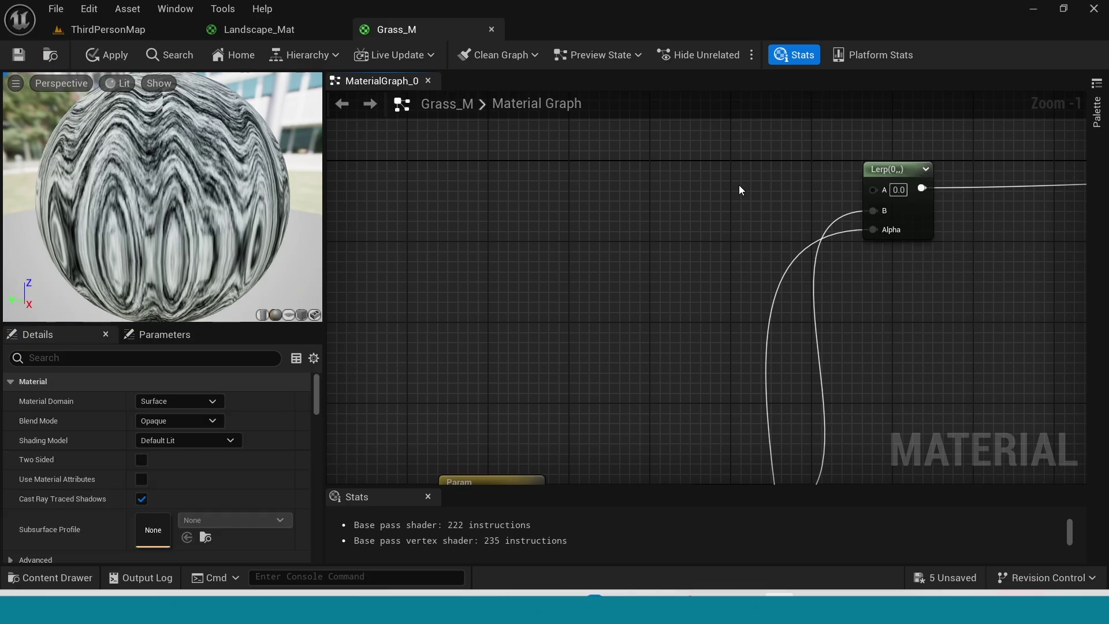
pyautogui.click(739, 188)
pyautogui.moveTo(782, 182); pyautogui.dragTo(870, 191)
pyautogui.moveTo(599, 177); pyautogui.dragTo(594, 169)
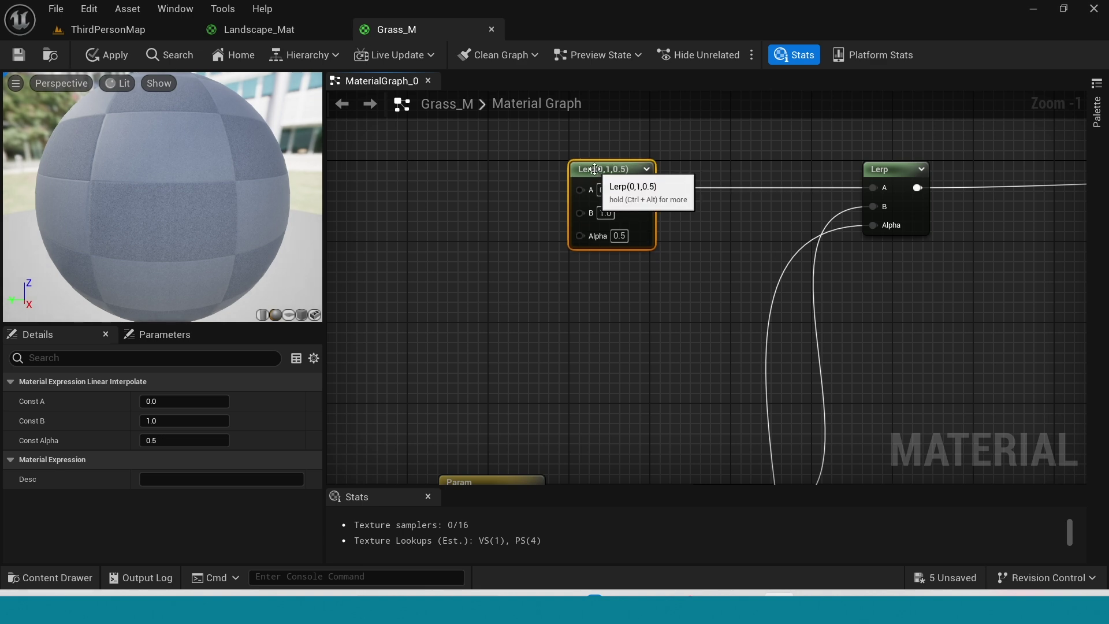
# Step: Add a Constant3Vector node beside the new upper Lerp and convert it to a parameter
pyautogui.press('3')
pyautogui.click(449, 190)
pyautogui.rightClick(488, 256)
pyautogui.click(545, 282)
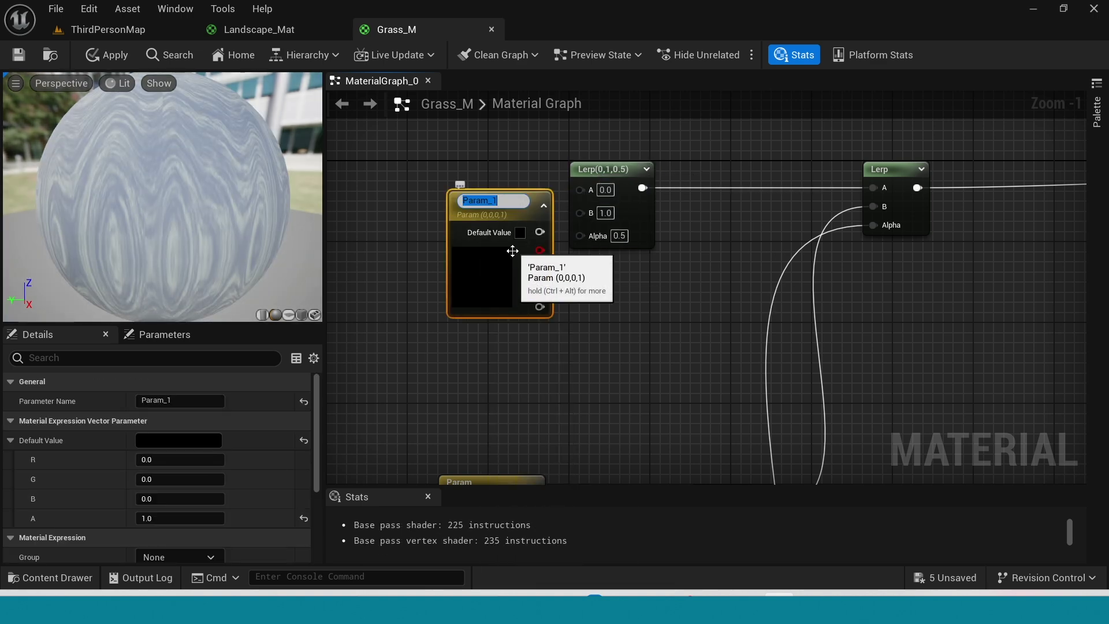
# Step: Set the new parameter's colour to light green (0.279727, 0.61875, 0.280781) and connect it to the upper Lerp's A input
pyautogui.doubleClick(502, 277)
pyautogui.moveTo(627, 327); pyautogui.dragTo(563, 372)
pyautogui.moveTo(712, 303); pyautogui.dragTo(689, 327)
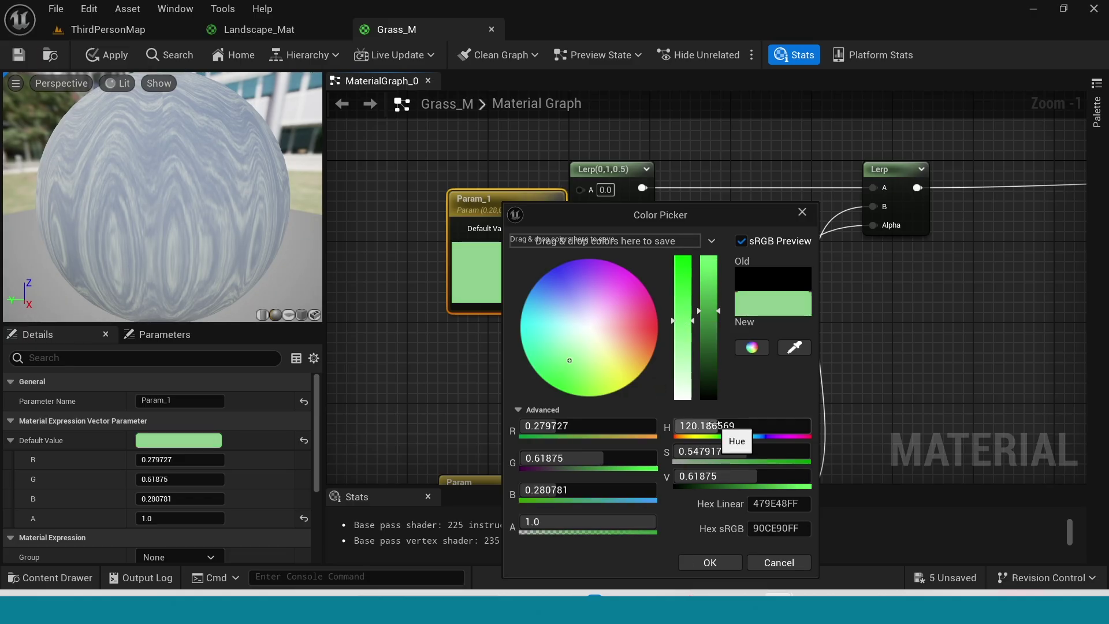
pyautogui.click(709, 563)
pyautogui.moveTo(509, 202); pyautogui.dragTo(459, 151)
pyautogui.moveTo(497, 307); pyautogui.dragTo(608, 348, button='right')
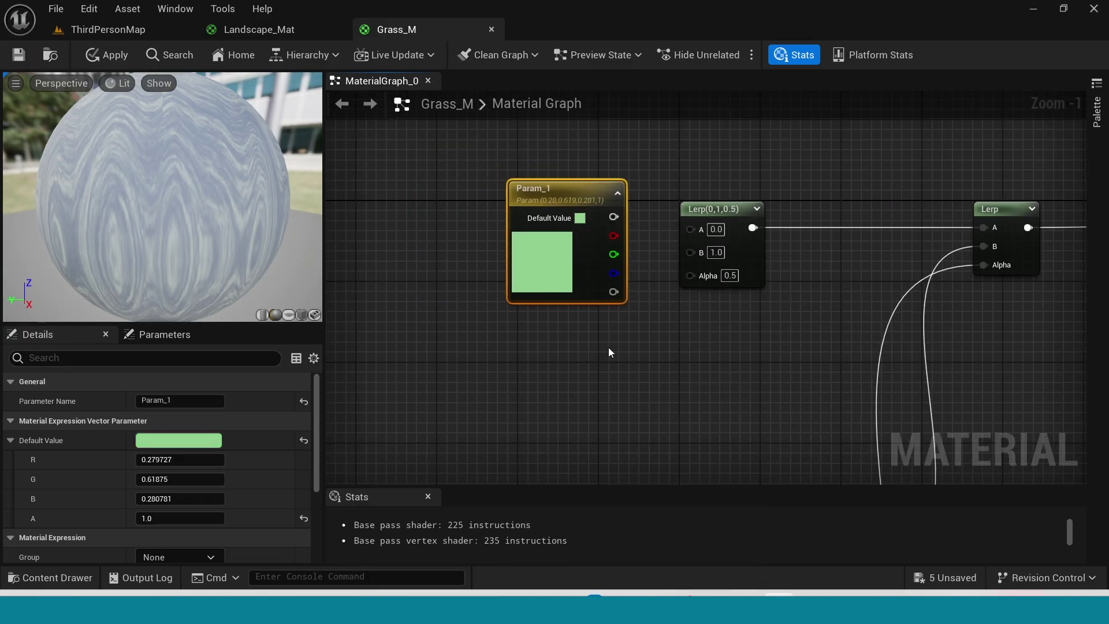
pyautogui.moveTo(573, 217); pyautogui.dragTo(690, 229)
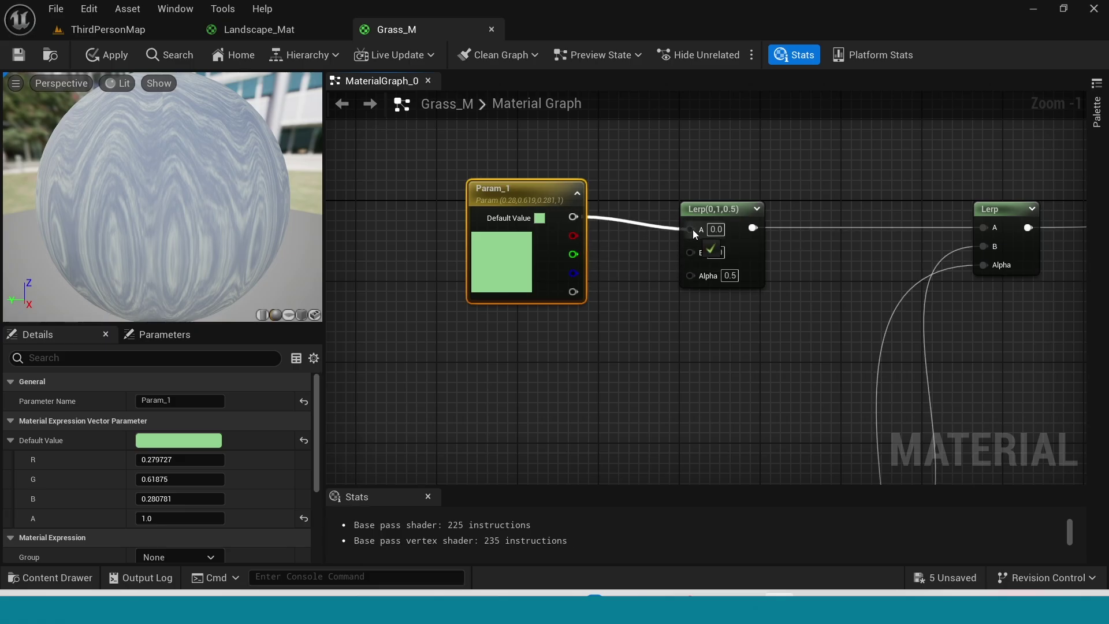
# Step: Duplicate the light green parameter below it as a darker green (0.038, 0.365, 0) and feed the copy into the upper Lerp's B input
pyautogui.click(528, 342)
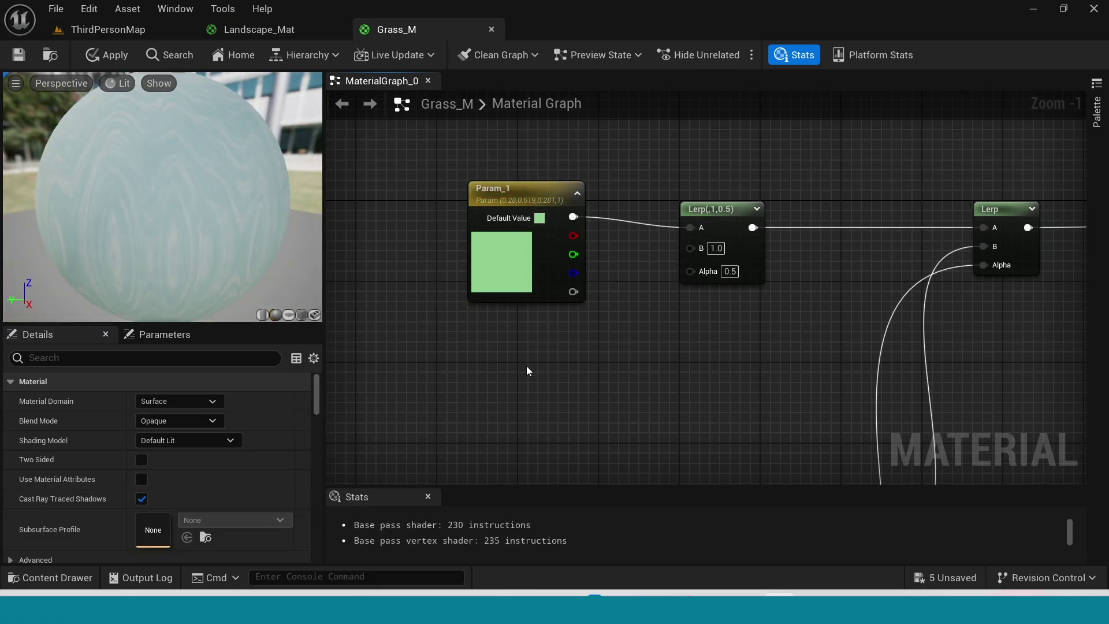
pyautogui.click(531, 185)
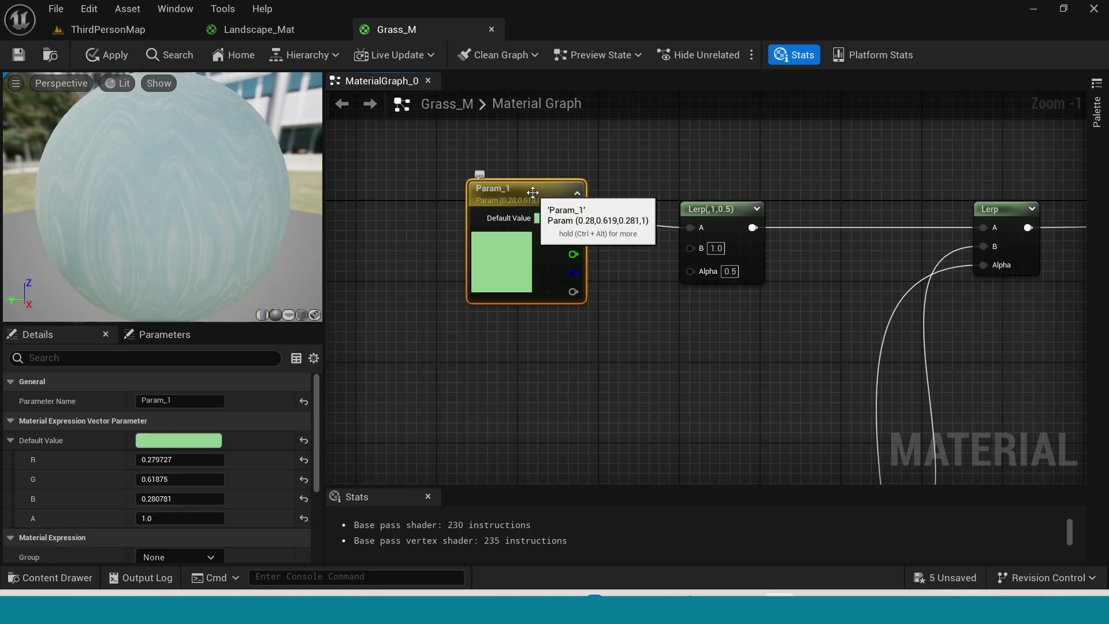
pyautogui.click(500, 345)
pyautogui.hotkey('ctrl', 'v')
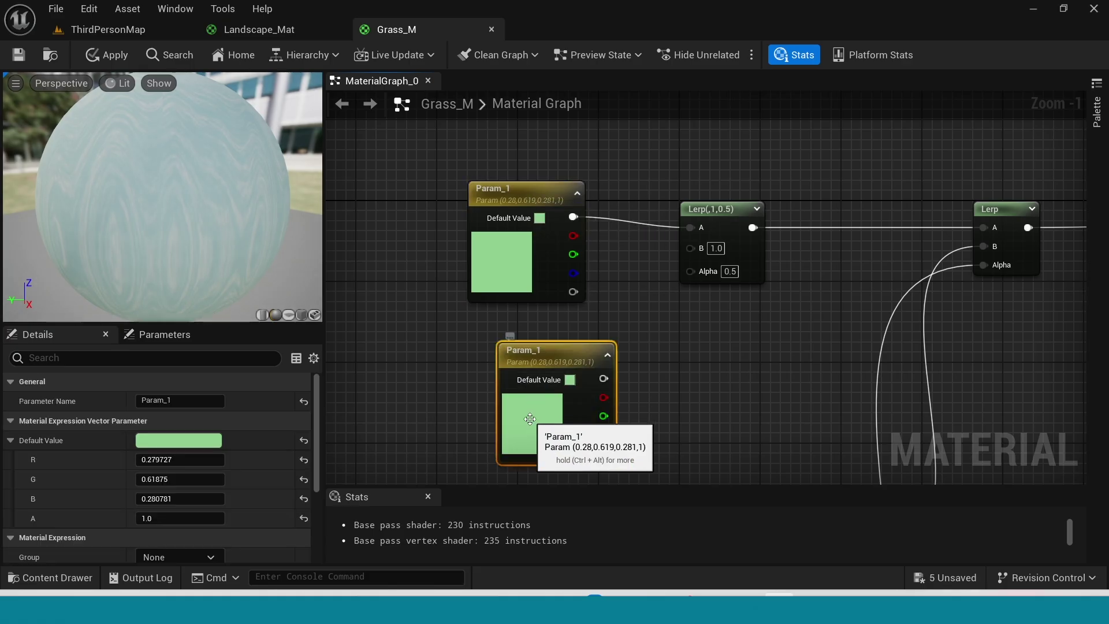
pyautogui.doubleClick(531, 419)
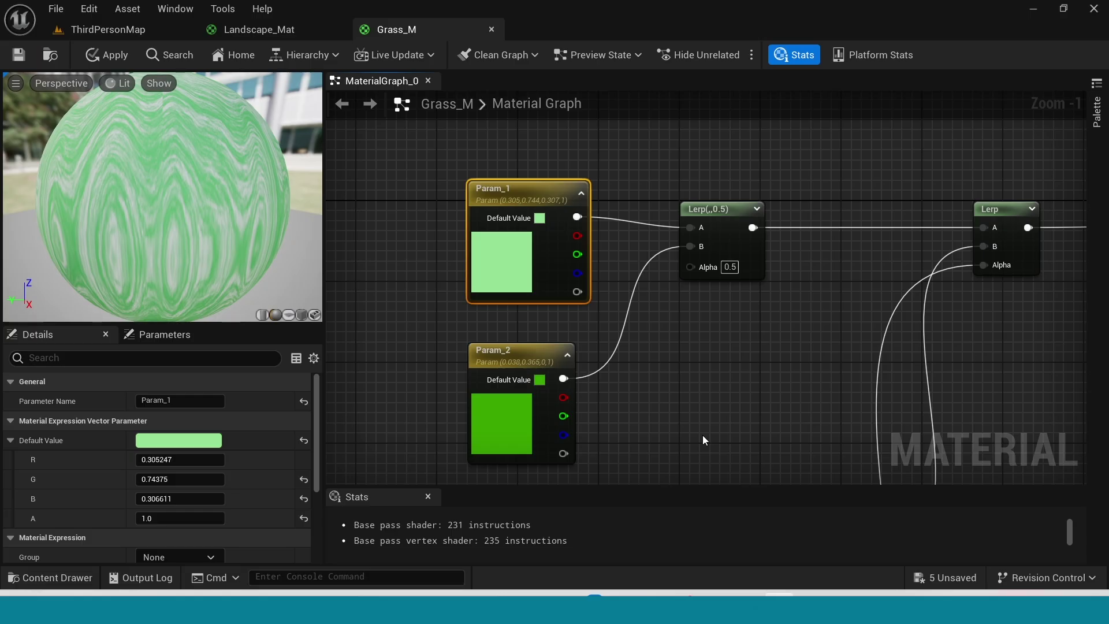
# Step: Paste a copy of the green Lerp and wire it through its A input between the green Lerp and the Base Color Lerp
pyautogui.click(726, 236)
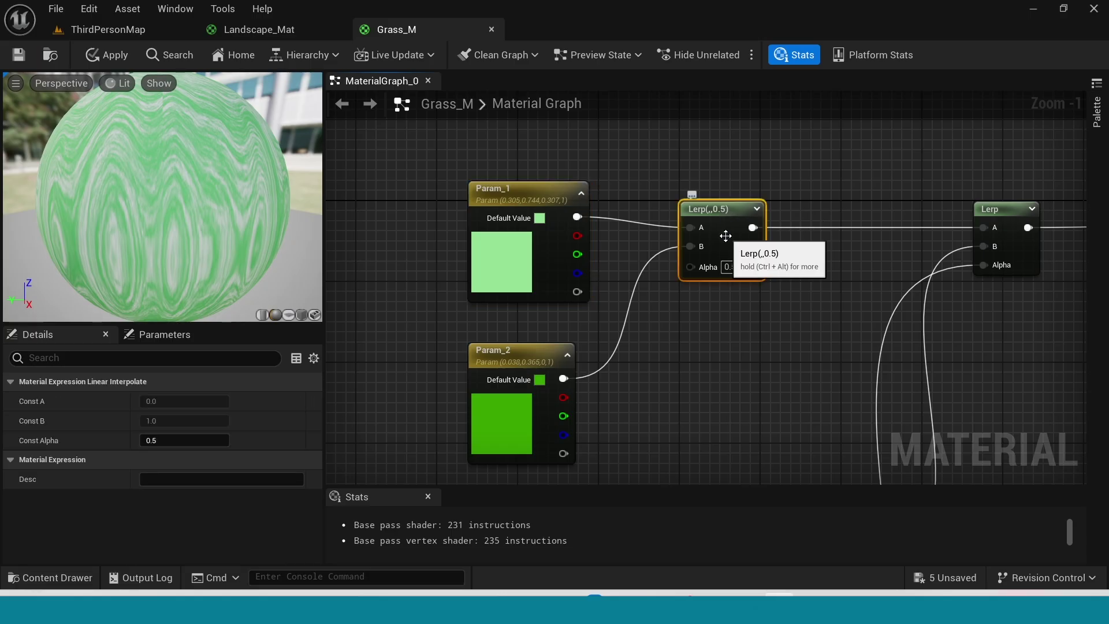
pyautogui.click(811, 255)
pyautogui.hotkey('ctrl', 'v')
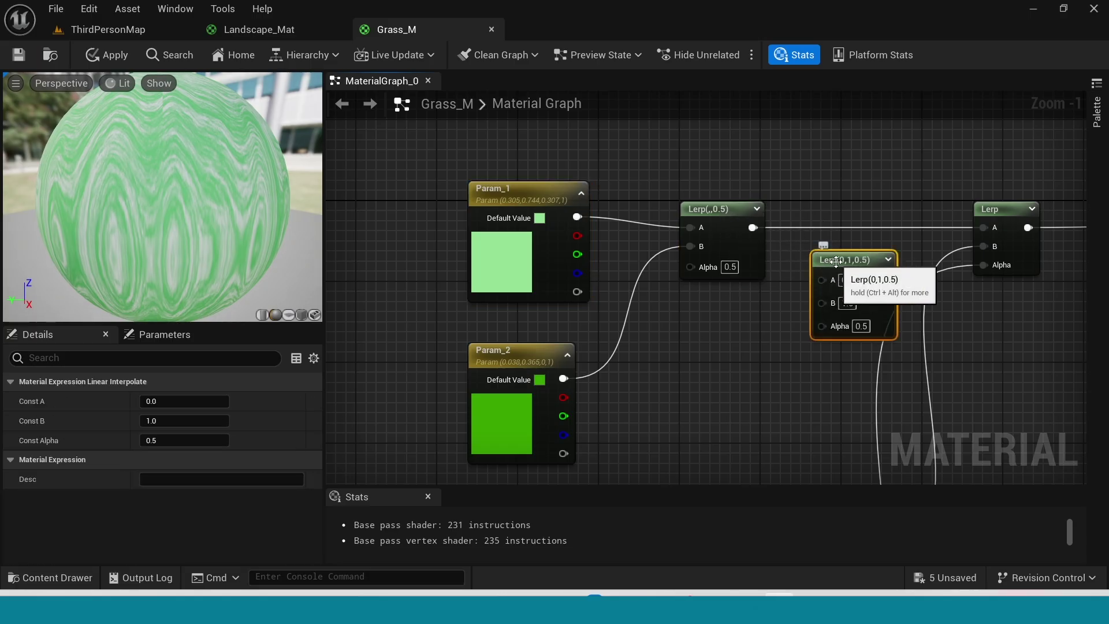
pyautogui.moveTo(836, 261); pyautogui.dragTo(827, 211)
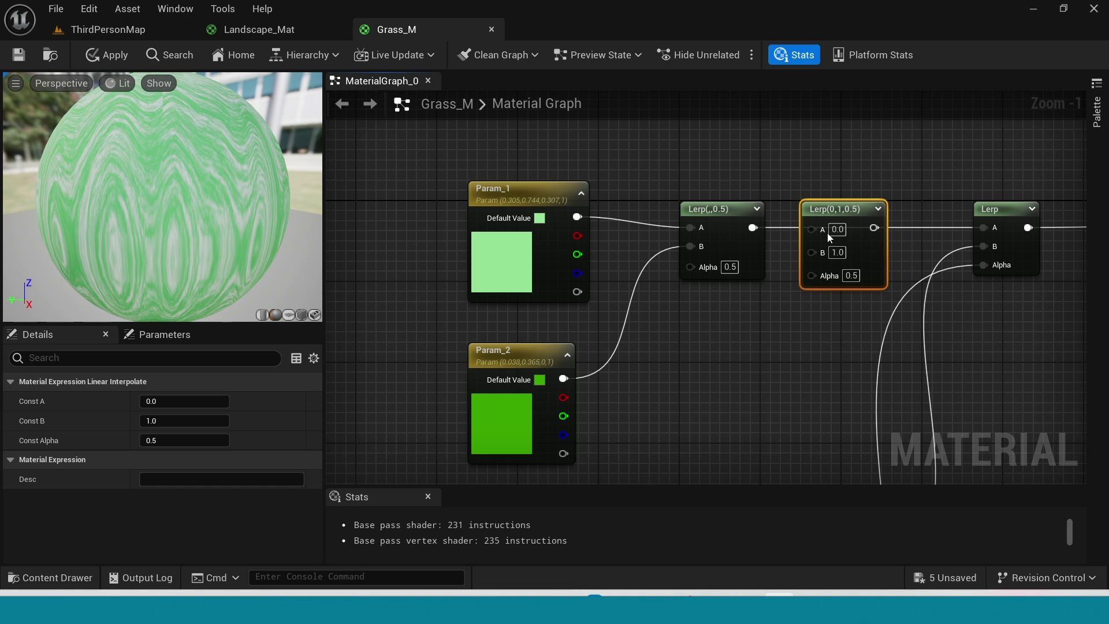
pyautogui.moveTo(781, 357); pyautogui.dragTo(699, 396, button='right')
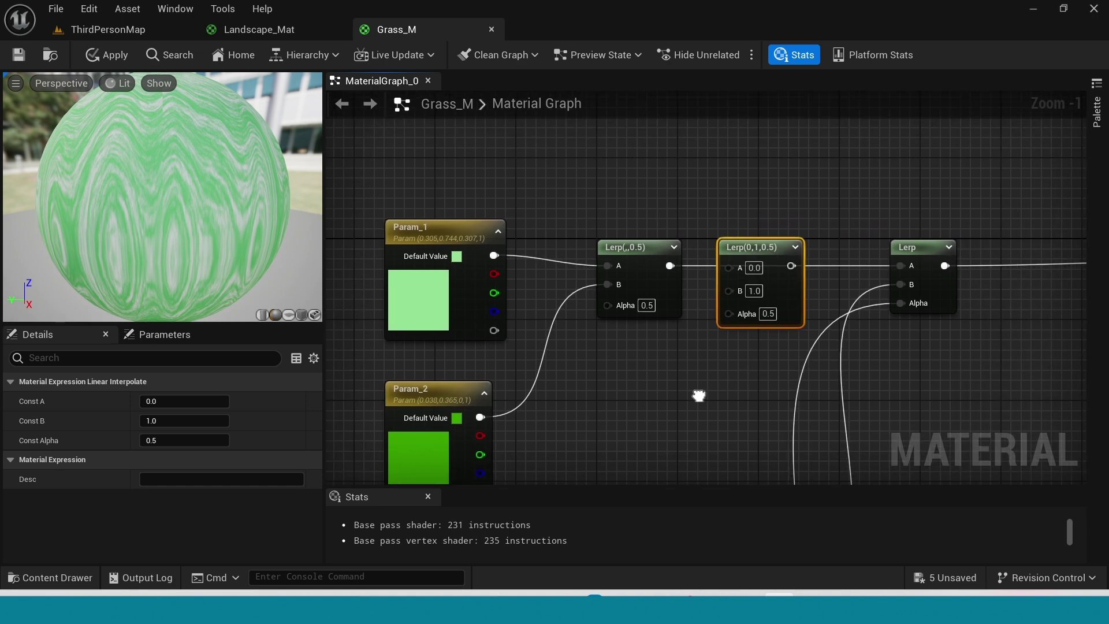
pyautogui.moveTo(671, 267); pyautogui.dragTo(905, 264)
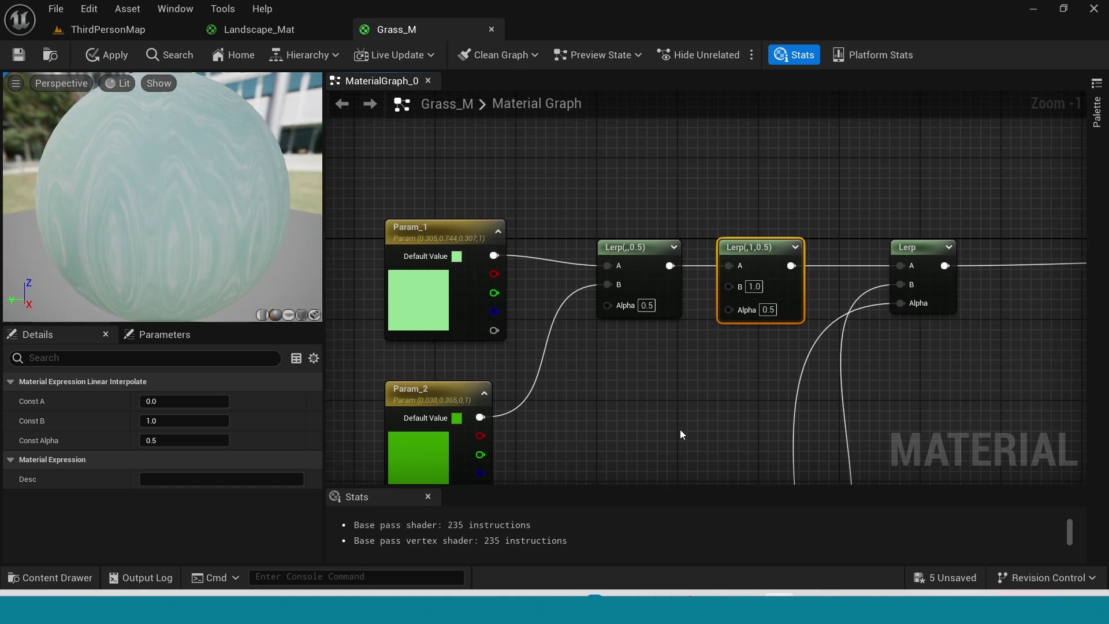
# Step: Add the T_Noies_01 texture from the Grass_S folder as a Texture Sample above the green colour nodes
pyautogui.hotkey('ctrl', 'space')
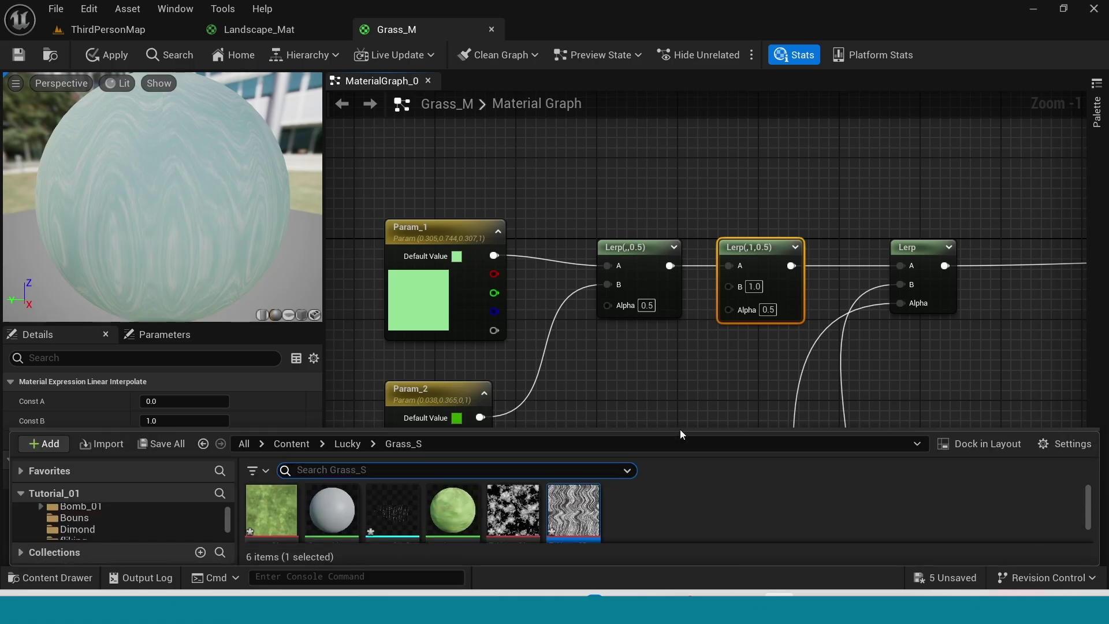
pyautogui.click(513, 511)
pyautogui.moveTo(513, 512); pyautogui.dragTo(560, 131)
pyautogui.scroll(-1, 760, 189)
pyautogui.moveTo(671, 324); pyautogui.dragTo(652, 431, button='right')
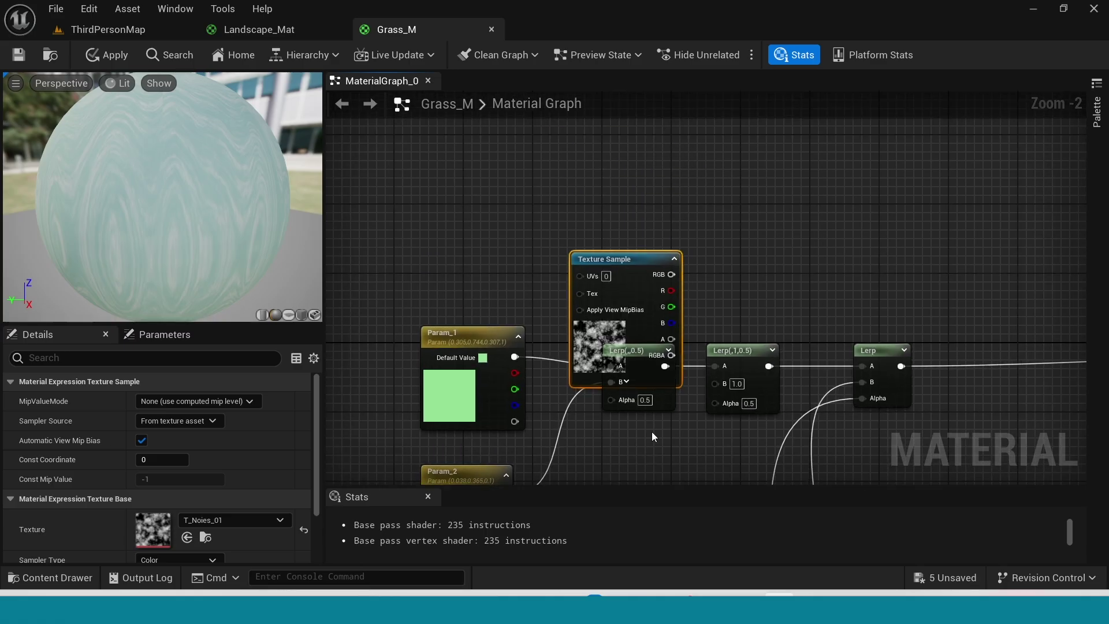
pyautogui.moveTo(629, 259); pyautogui.dragTo(570, 176)
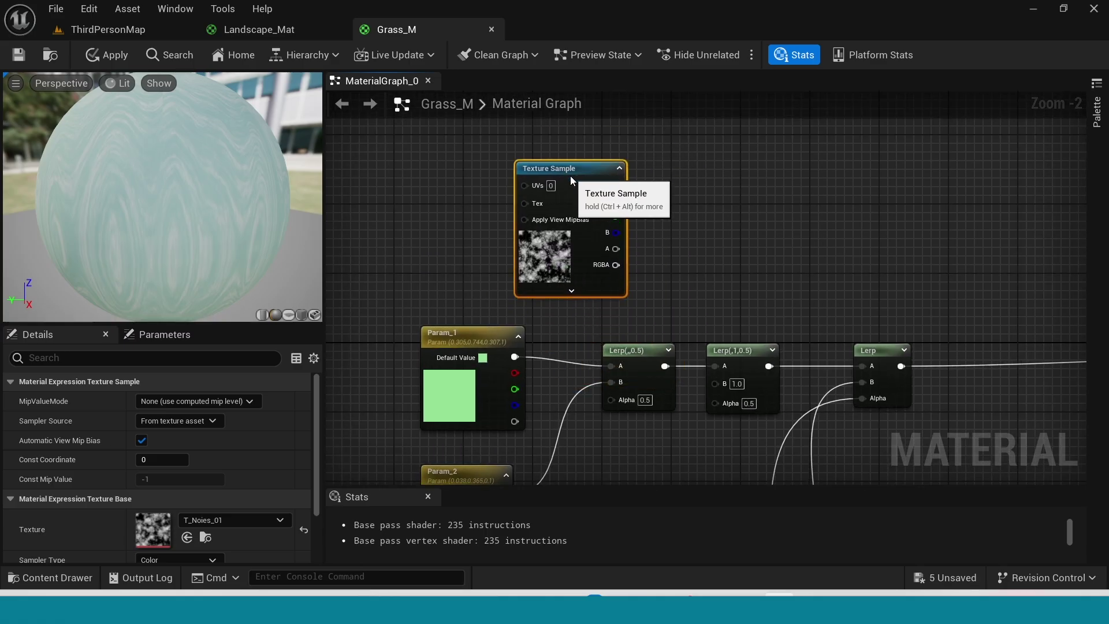
# Step: Connect the T_Noies_01 sample's RGB output to the inserted Lerp's Alpha and shift the sample slightly right
pyautogui.moveTo(616, 184); pyautogui.dragTo(714, 402)
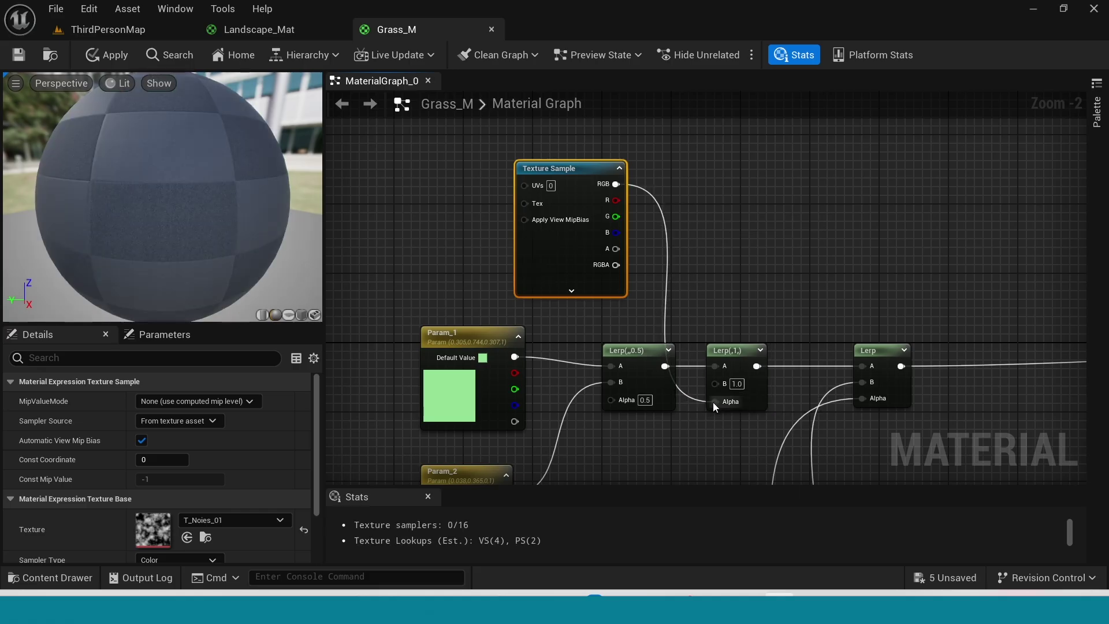
pyautogui.moveTo(726, 287); pyautogui.dragTo(757, 317, button='right')
pyautogui.moveTo(578, 189); pyautogui.dragTo(630, 189)
# Step: Duplicate the Absolute World Position, V TextScale, Divide and Mask (R G) nodes into the space left of the T_Noies_01 Texture Sample
pyautogui.moveTo(624, 439); pyautogui.dragTo(628, 243, button='right')
pyautogui.moveTo(647, 389); pyautogui.dragTo(629, 63, button='right')
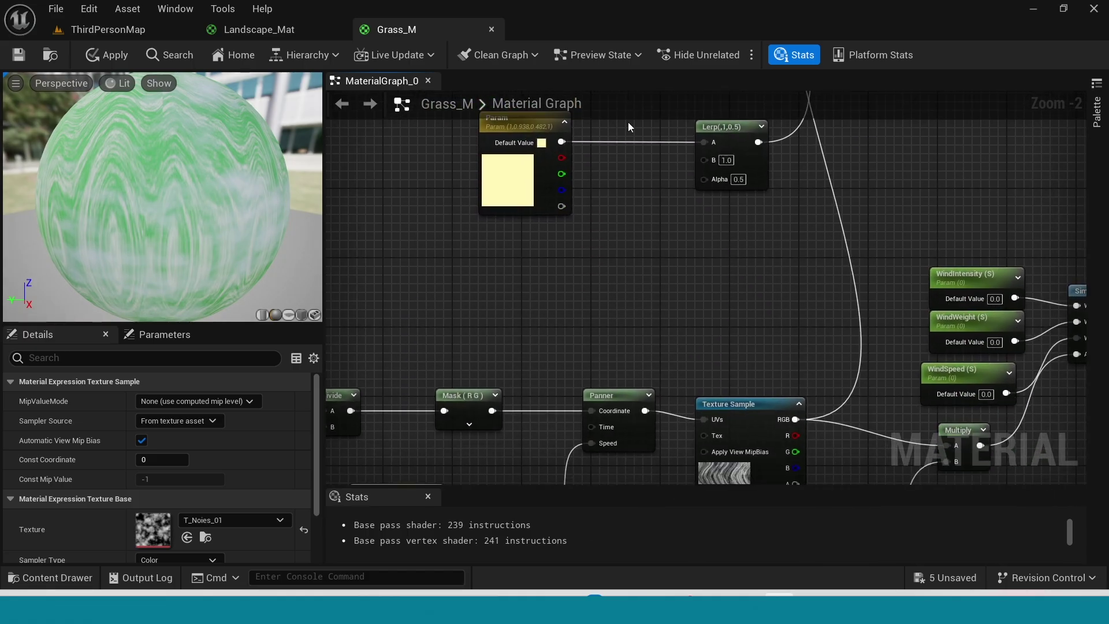
pyautogui.scroll(-2, 636, 315)
pyautogui.moveTo(630, 445); pyautogui.dragTo(661, 339, button='right')
pyautogui.moveTo(357, 212); pyautogui.dragTo(547, 367)
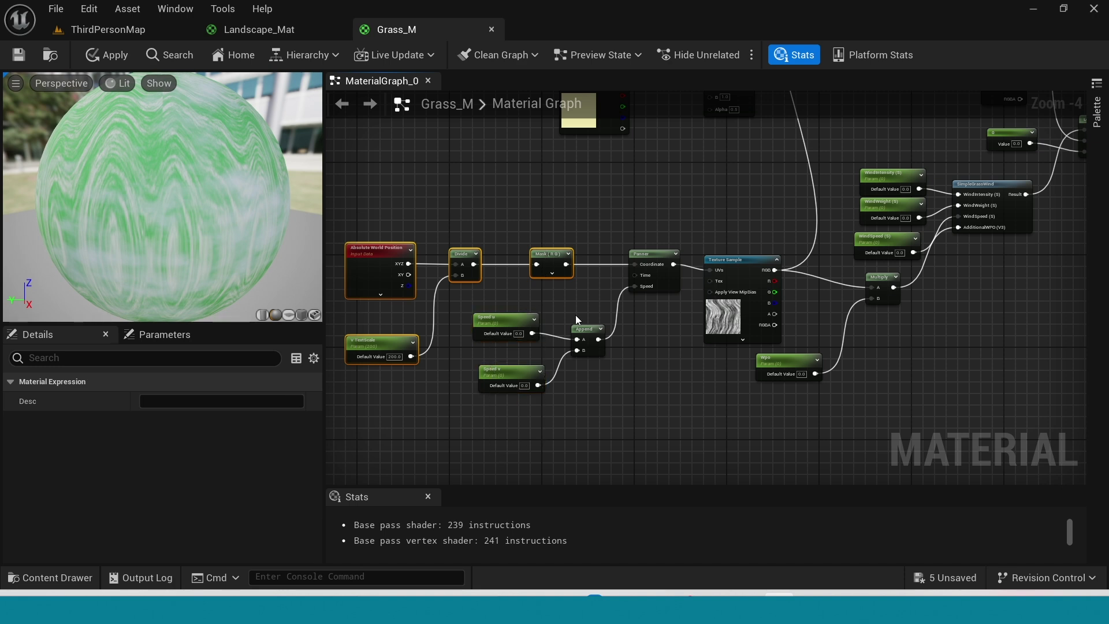
pyautogui.scroll(-3, 604, 208)
pyautogui.moveTo(698, 211); pyautogui.dragTo(686, 483, button='right')
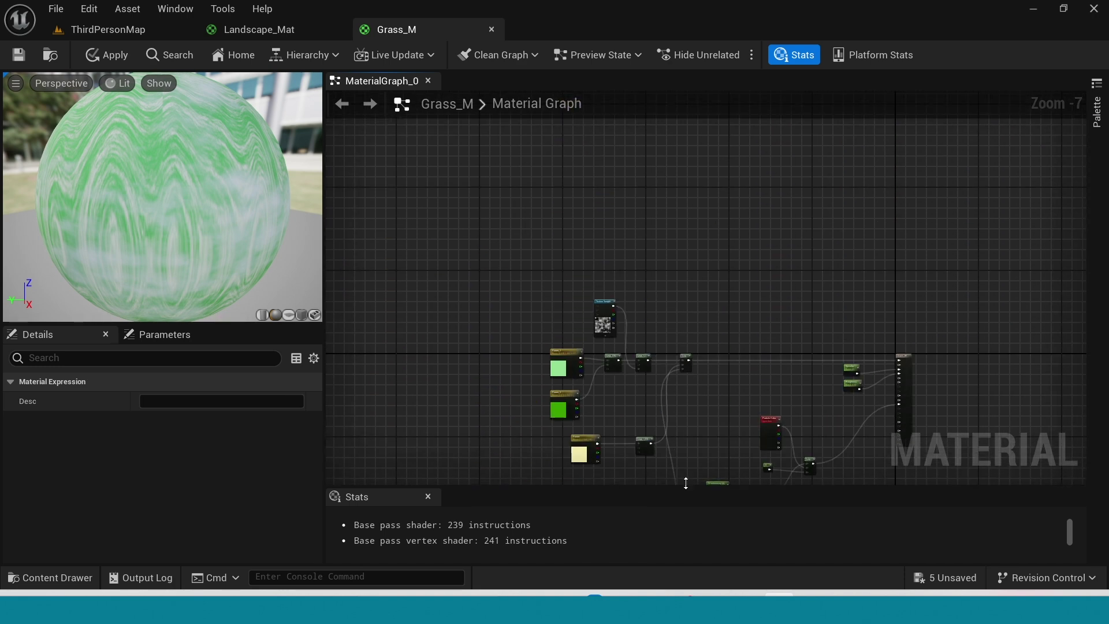
pyautogui.scroll(3, 601, 407)
pyautogui.moveTo(569, 380); pyautogui.dragTo(743, 448, button='right')
pyautogui.scroll(2, 634, 390)
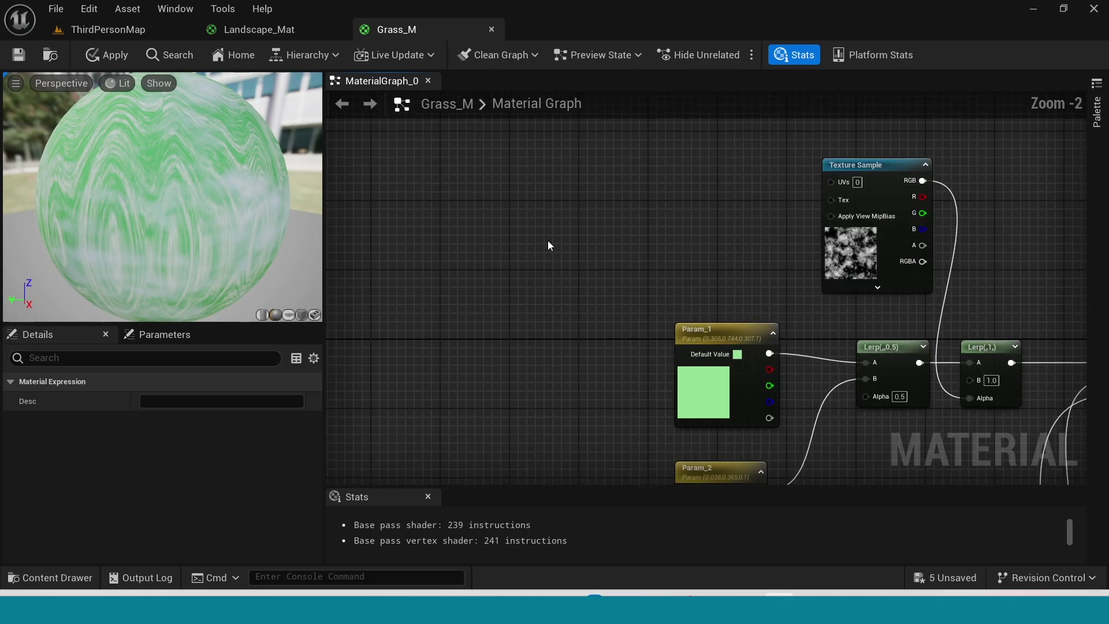
pyautogui.moveTo(547, 241); pyautogui.dragTo(543, 405, button='right')
pyautogui.hotkey('ctrl', 'x')
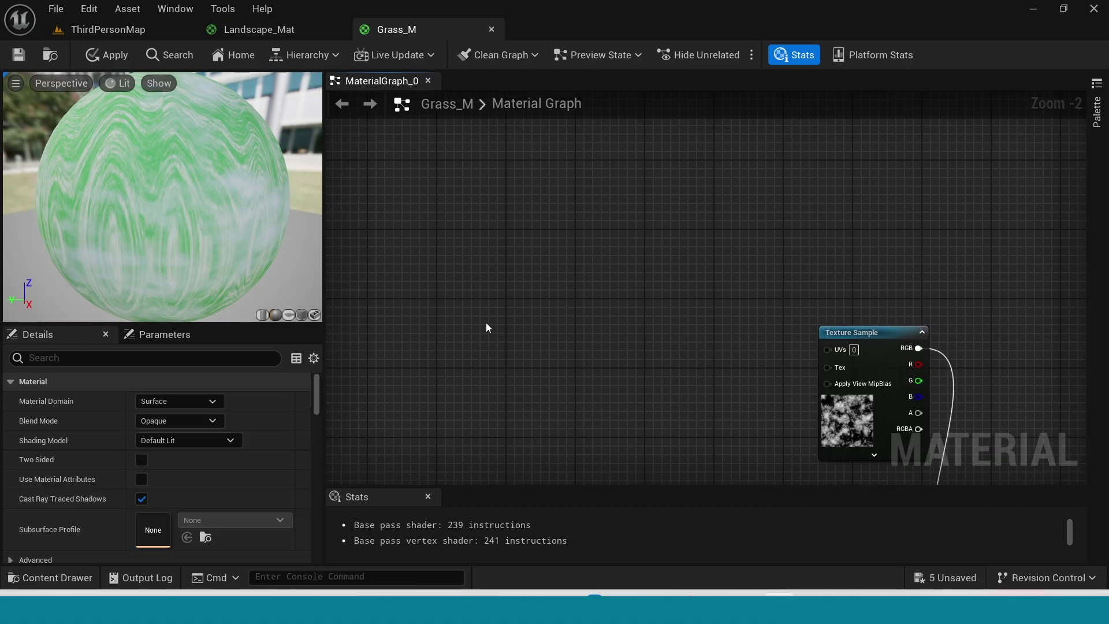
pyautogui.hotkey('ctrl', 'v')
pyautogui.moveTo(621, 418); pyautogui.dragTo(577, 290, button='right')
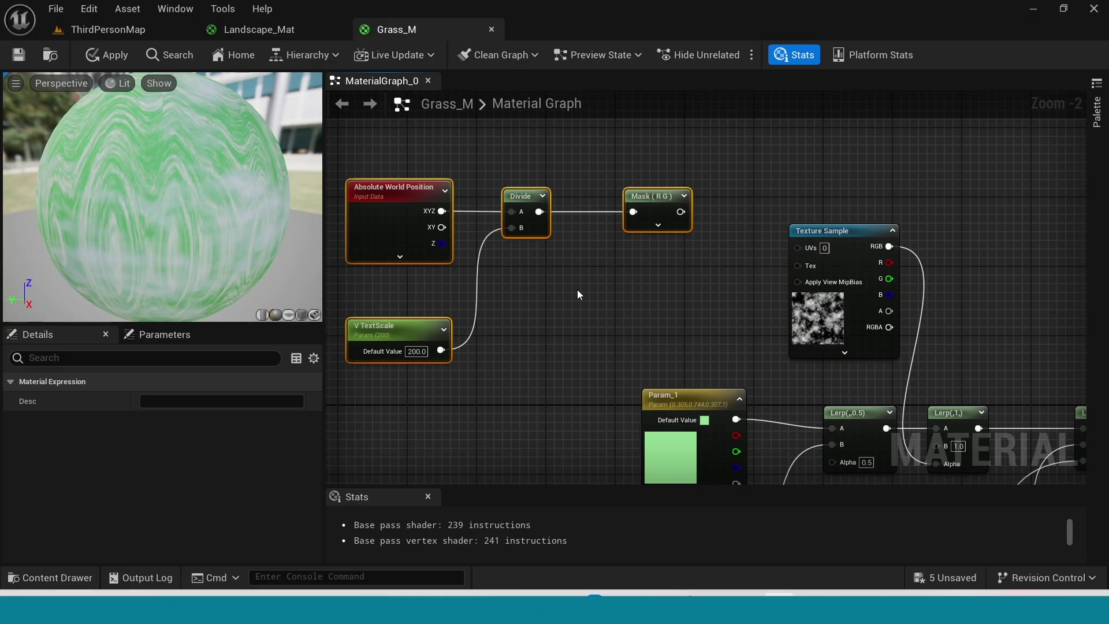
# Step: Align the T_Noies_01 Texture Sample with the copied Mask (R G) node and connect the mask's output to its UVs
pyautogui.click(822, 232)
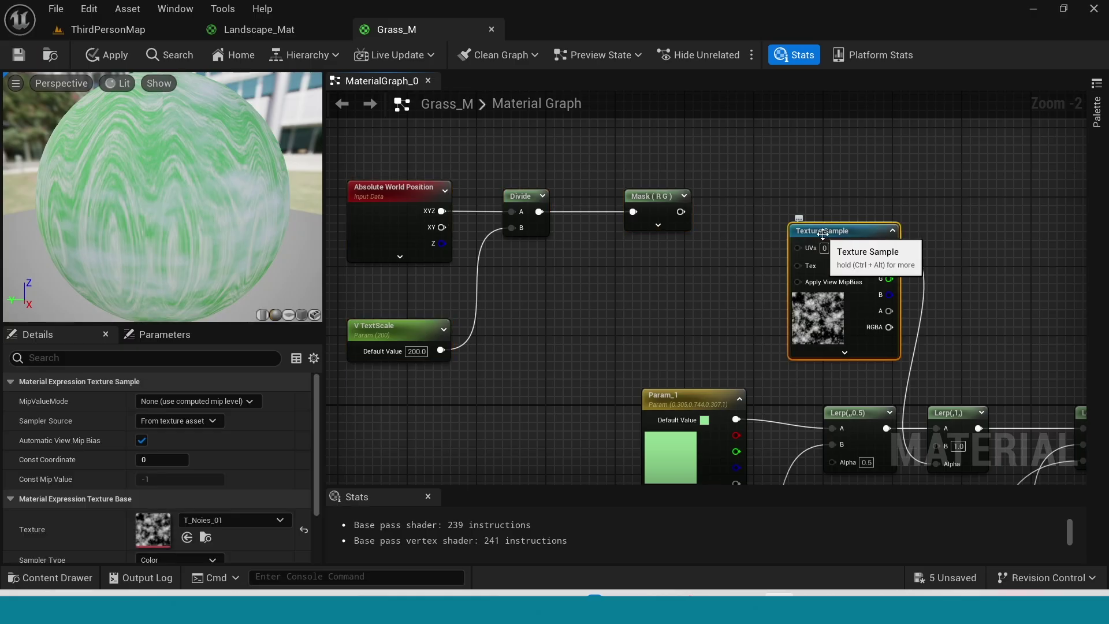
pyautogui.moveTo(822, 234); pyautogui.dragTo(814, 190)
pyautogui.moveTo(681, 212); pyautogui.dragTo(789, 207)
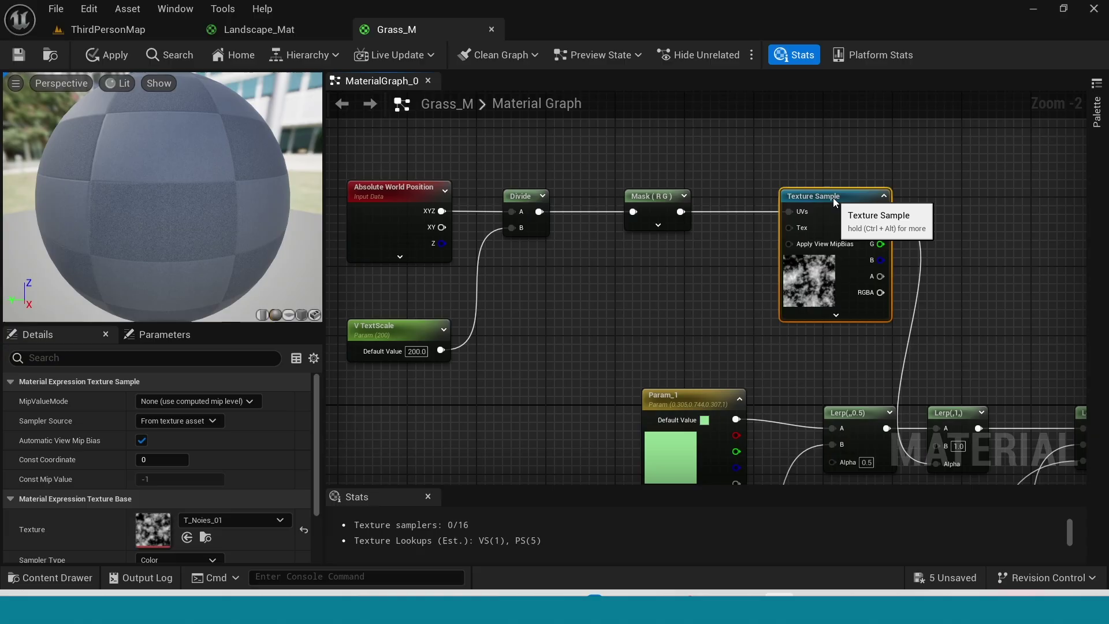
# Step: Move the light green parameter up slightly and shift both green parameters with their Lerp left to open space before the next Lerp
pyautogui.scroll(-1, 638, 358)
pyautogui.moveTo(635, 367); pyautogui.dragTo(608, 259, button='right')
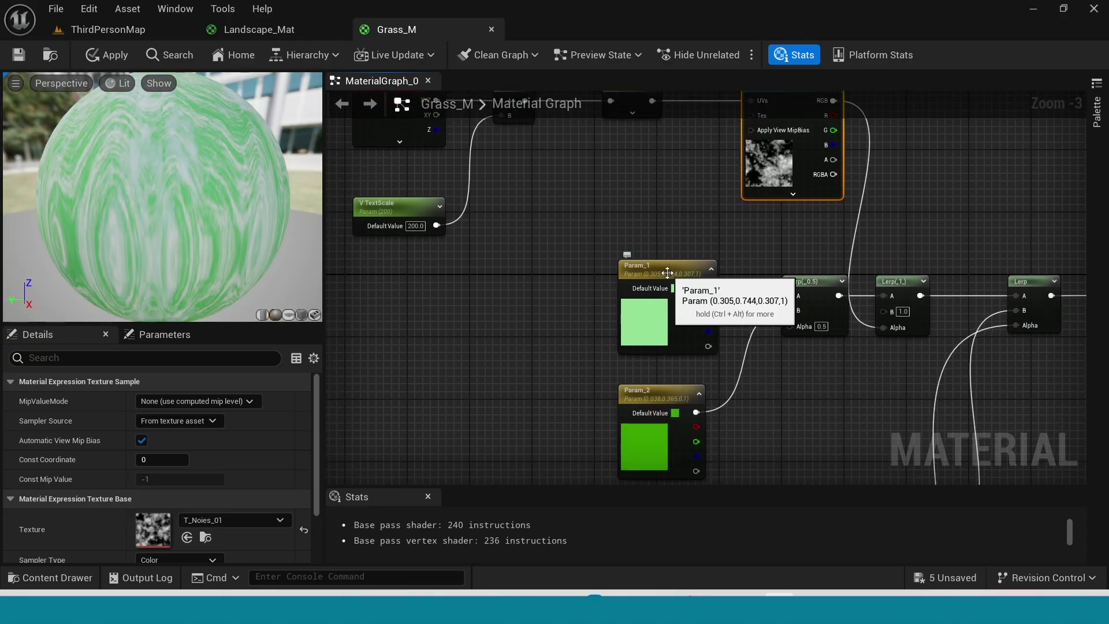
pyautogui.moveTo(667, 273); pyautogui.dragTo(657, 233)
pyautogui.moveTo(495, 314); pyautogui.dragTo(483, 327, button='right')
pyautogui.moveTo(499, 269); pyautogui.dragTo(787, 417)
pyautogui.moveTo(783, 298); pyautogui.dragTo(640, 302)
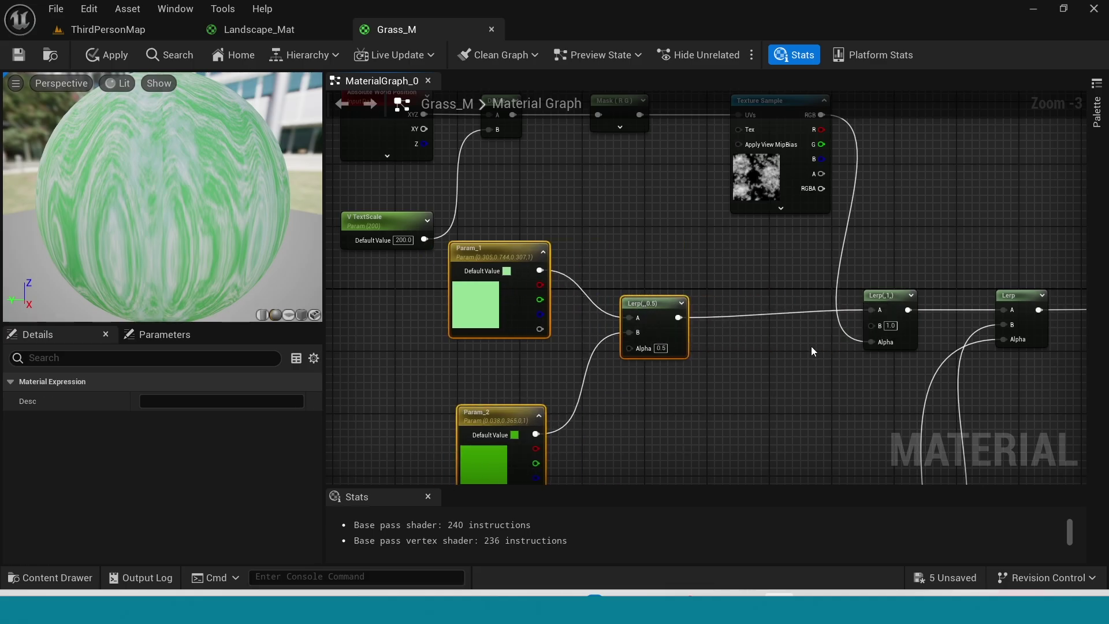
# Step: Add a new Lerp below the green blend, connect its output to B of the noise-masked Lerp, and move it slightly down
pyautogui.click(761, 398)
pyautogui.click(869, 297)
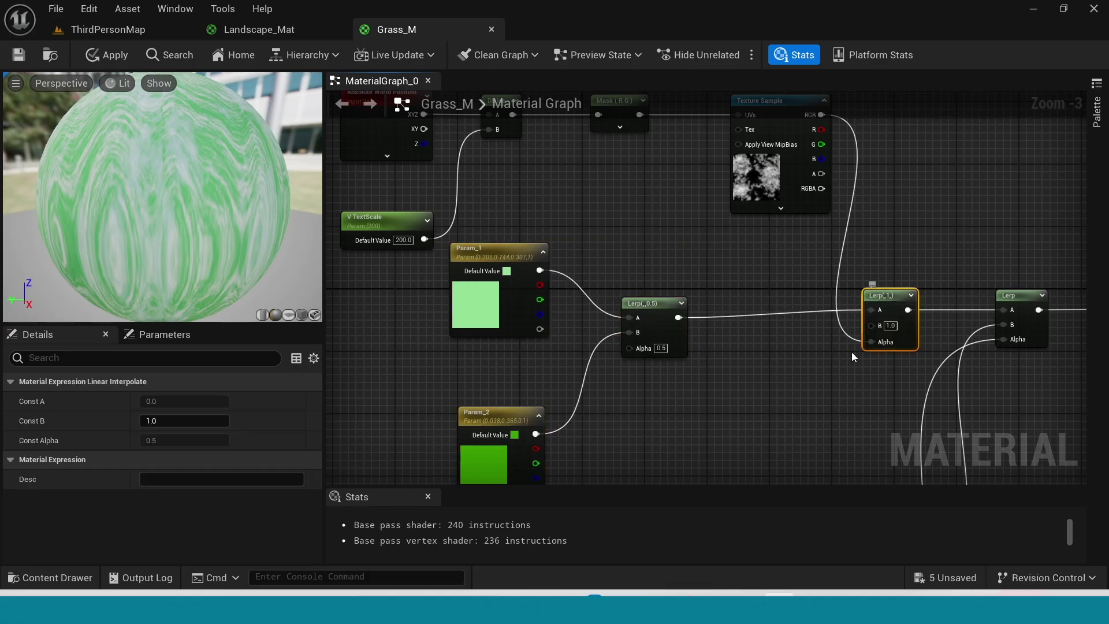
pyautogui.click(737, 340)
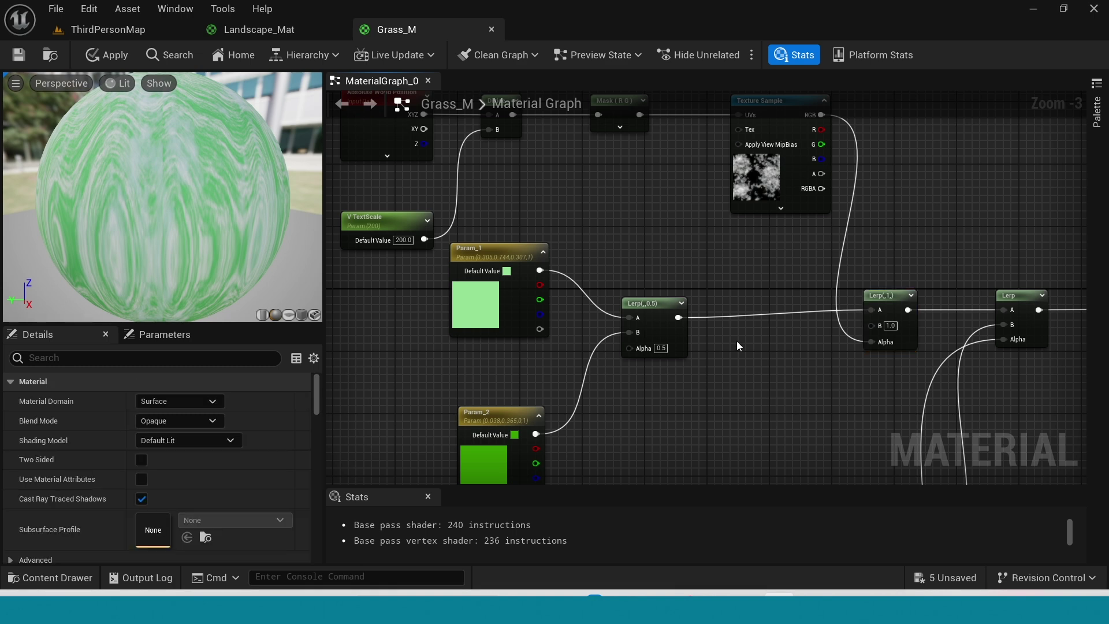
pyautogui.moveTo(788, 357); pyautogui.dragTo(869, 328)
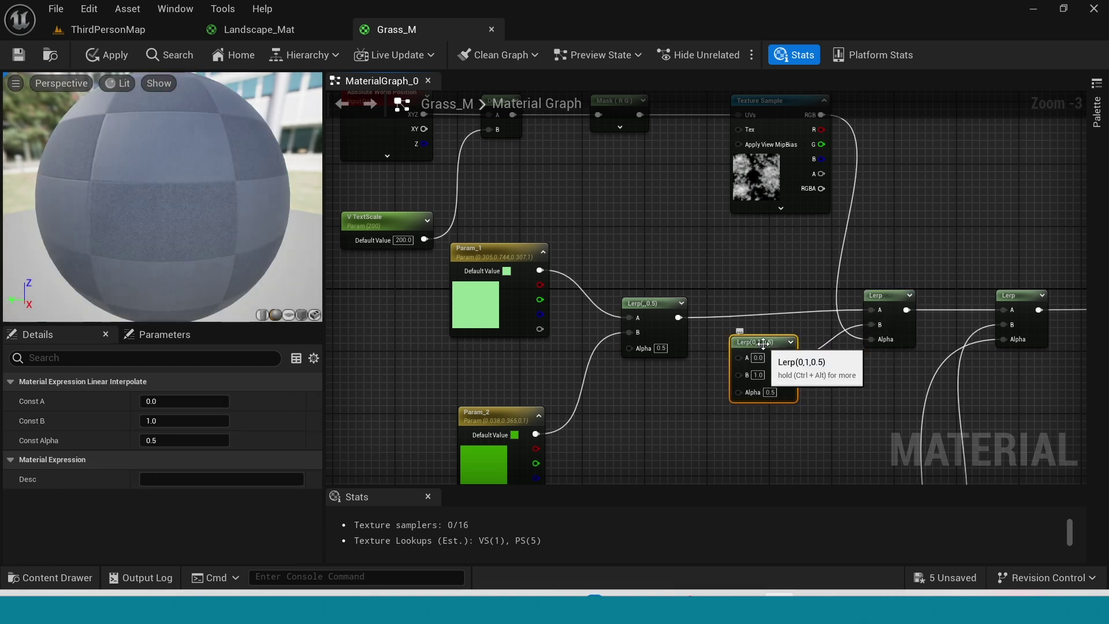
pyautogui.moveTo(763, 344); pyautogui.dragTo(762, 382)
pyautogui.moveTo(660, 389); pyautogui.dragTo(661, 266, button='right')
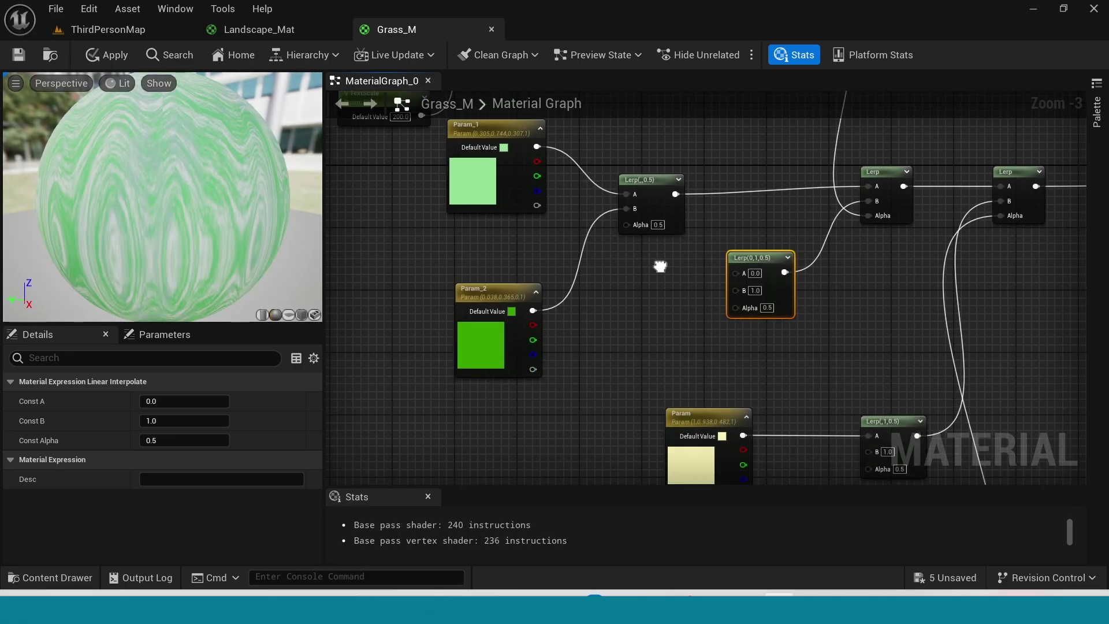
# Step: Connect the dark green Param_2 to the new Lerp's B and move Param_2 up close beneath Param_1
pyautogui.moveTo(533, 311); pyautogui.dragTo(735, 288)
pyautogui.scroll(-1, 685, 372)
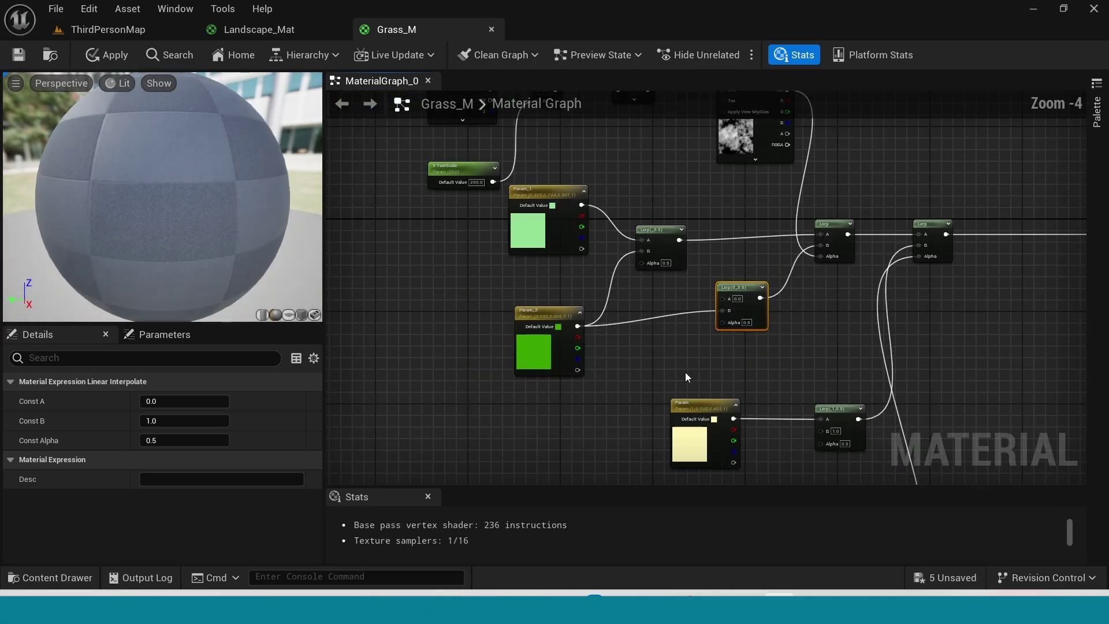
pyautogui.moveTo(658, 376); pyautogui.dragTo(648, 422, button='right')
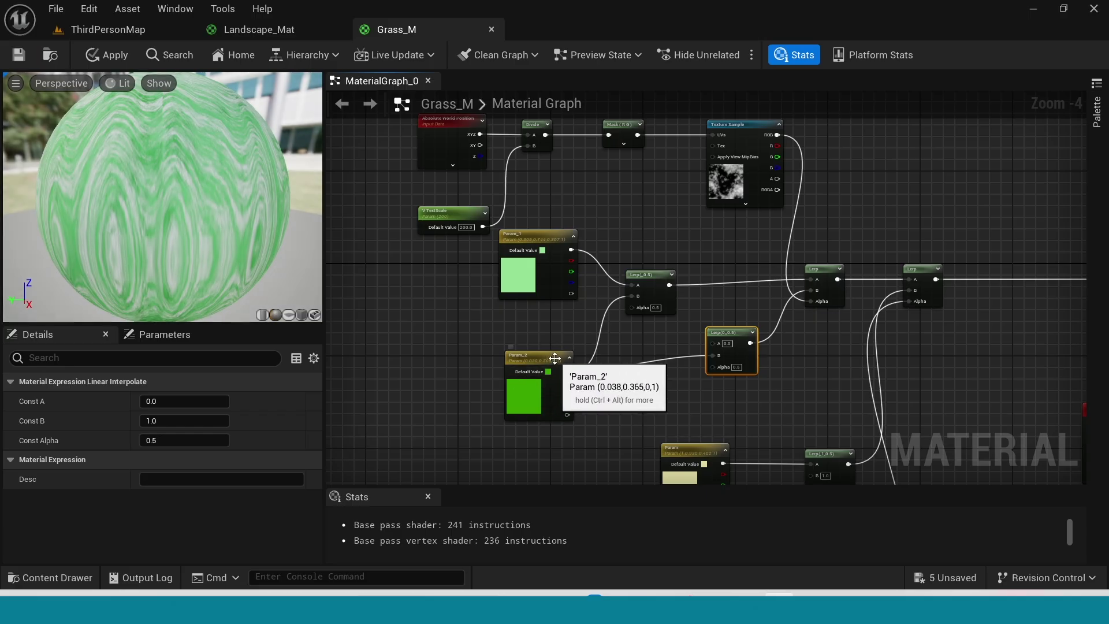
pyautogui.moveTo(543, 363); pyautogui.dragTo(540, 327)
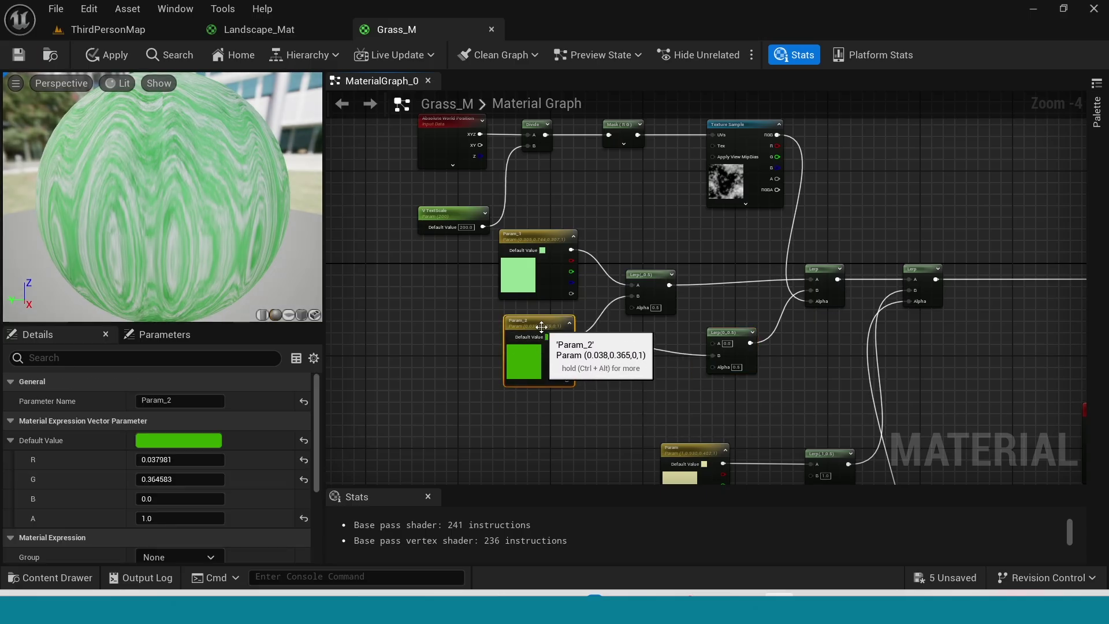
pyautogui.scroll(2, 524, 424)
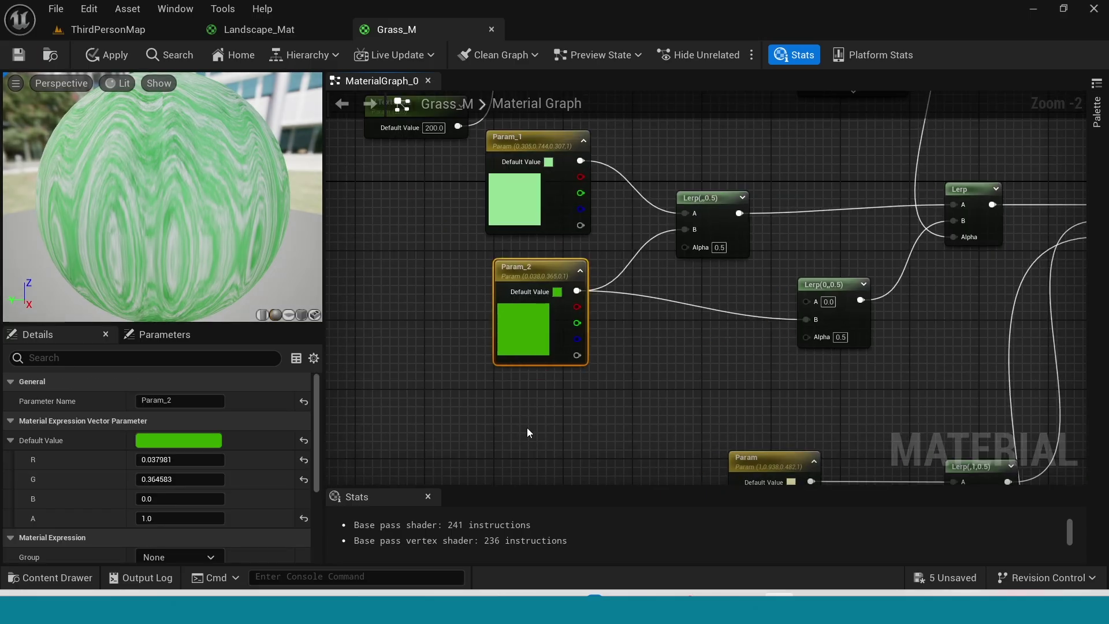
# Step: Add a Constant3Vector directly below Param_2 and convert it to a parameter
pyautogui.click(527, 424)
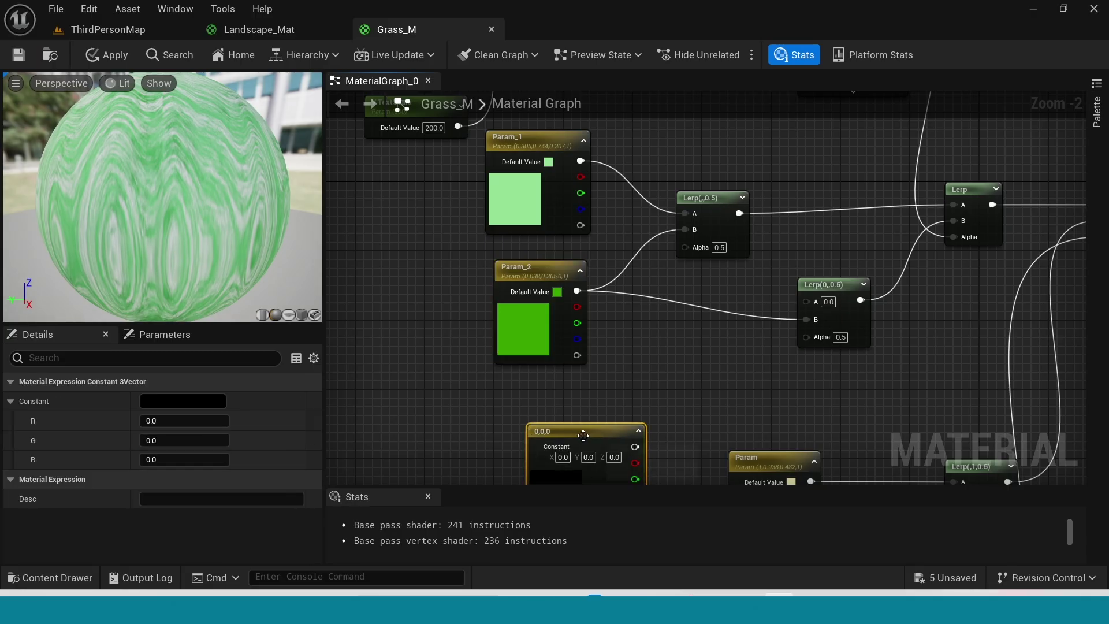
pyautogui.moveTo(588, 435); pyautogui.dragTo(546, 387)
pyautogui.rightClick(546, 381)
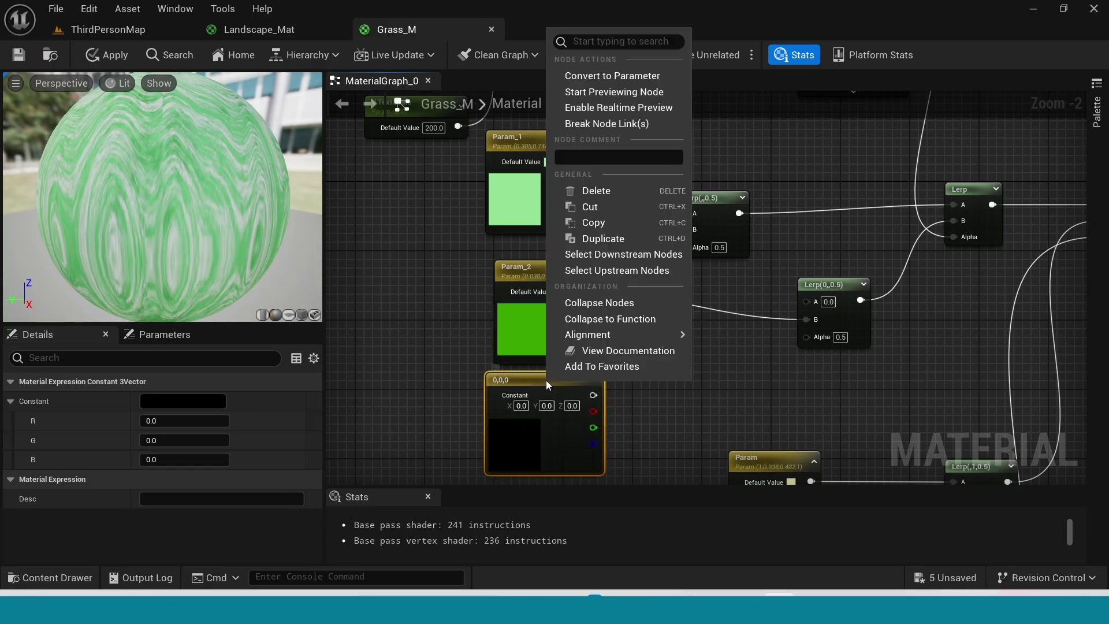
pyautogui.click(640, 78)
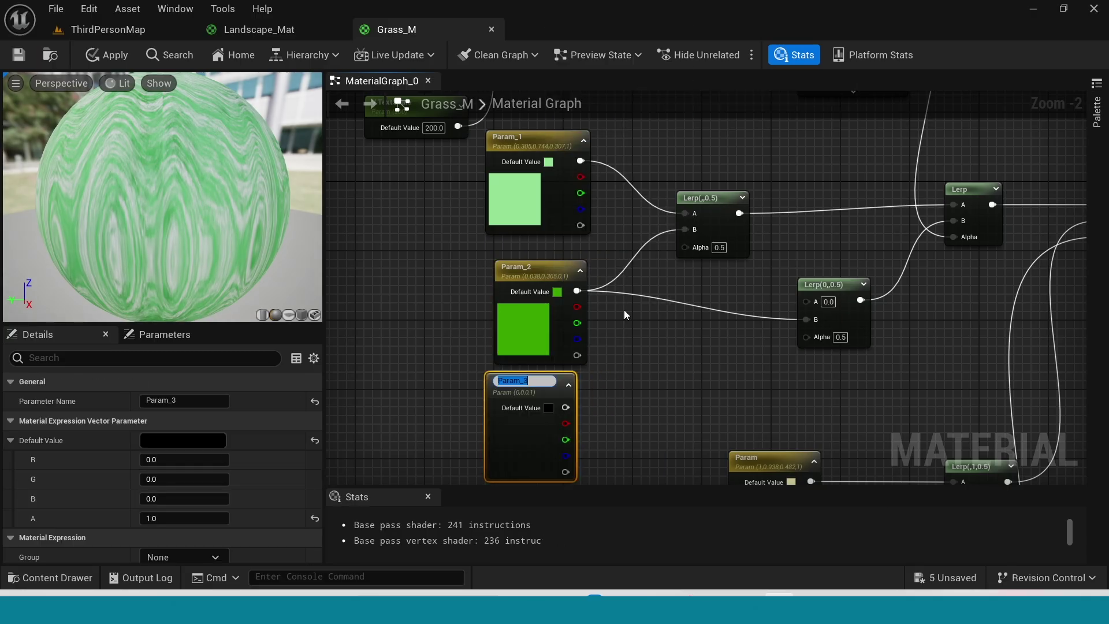
# Step: Set Param_3's default colour to yellow with R 1.0, G 0.786429 and B 0.10625
pyautogui.doubleClick(524, 441)
pyautogui.moveTo(623, 343); pyautogui.dragTo(663, 379)
pyautogui.moveTo(717, 266); pyautogui.dragTo(716, 273)
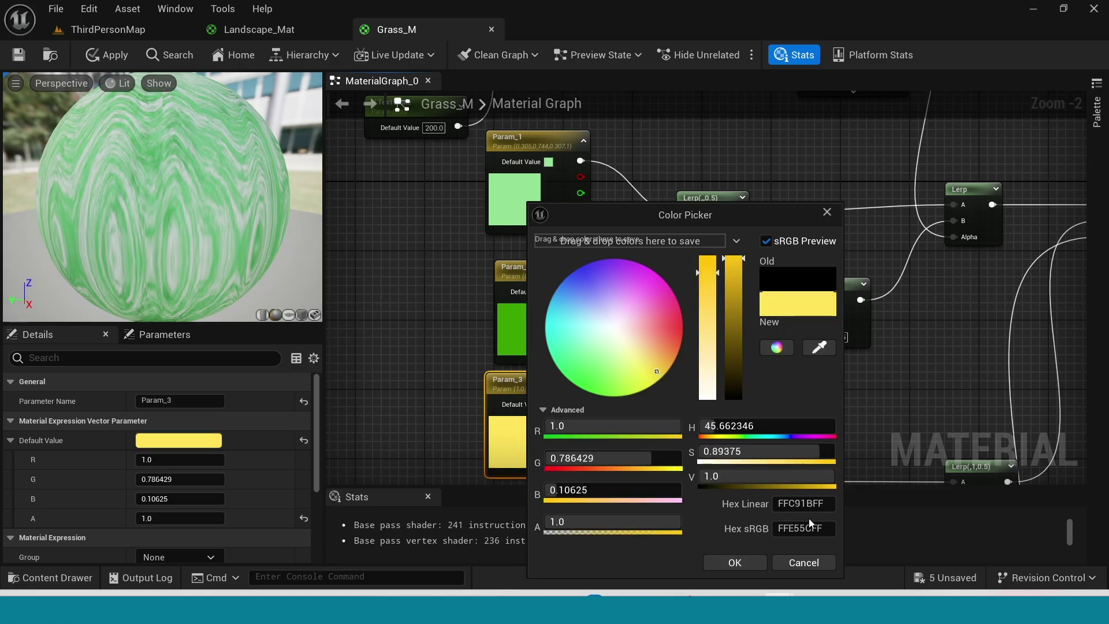
pyautogui.click(736, 562)
# Step: Connect yellow Param_3 to the new Lerp's A, then shift that Lerp right and place Param_3 just before it
pyautogui.moveTo(568, 403); pyautogui.dragTo(813, 301)
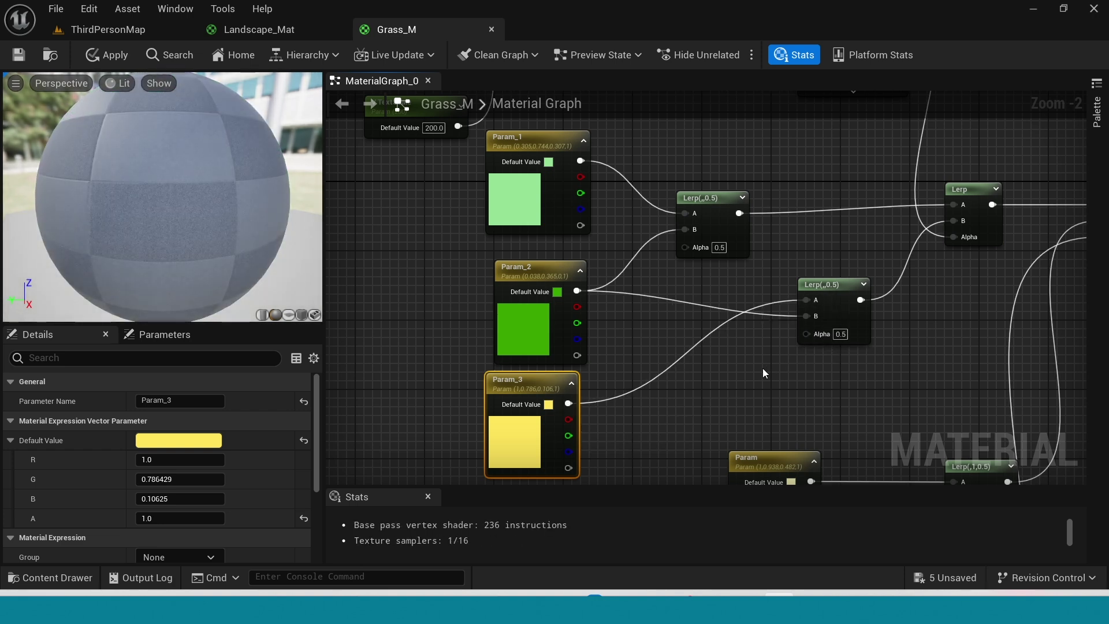
pyautogui.moveTo(555, 379); pyautogui.dragTo(706, 296)
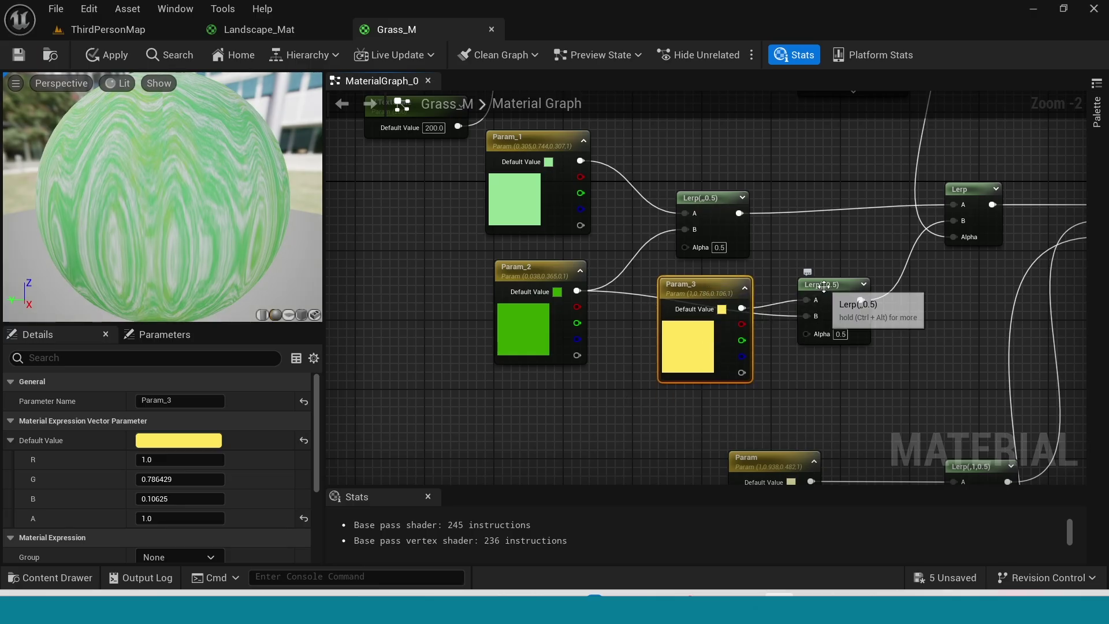
pyautogui.moveTo(832, 284); pyautogui.dragTo(882, 290)
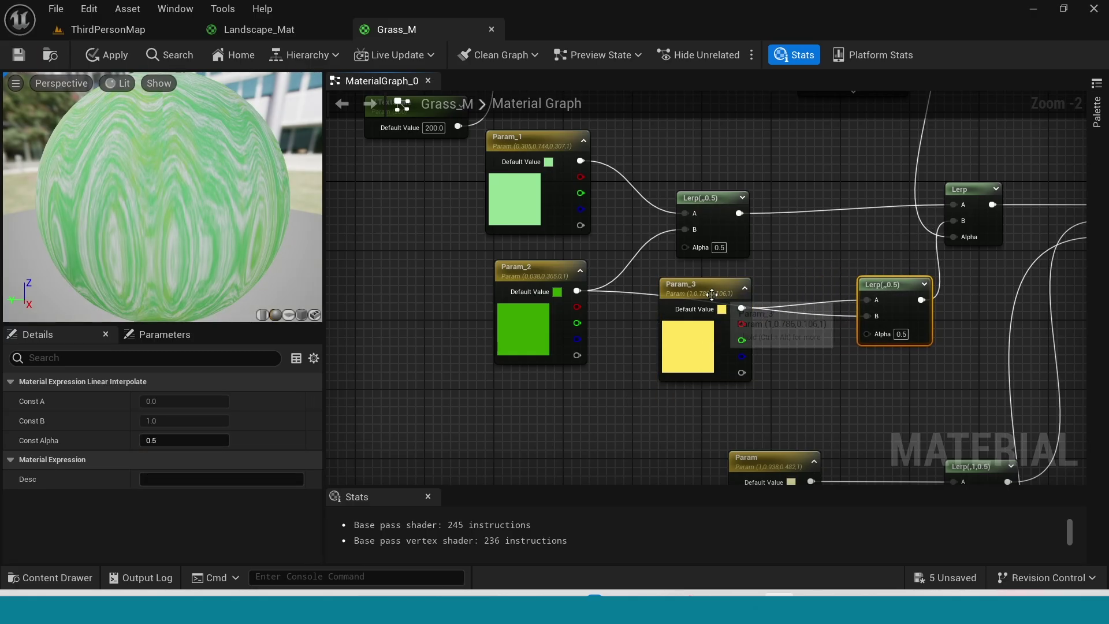
pyautogui.moveTo(712, 293); pyautogui.dragTo(745, 281)
pyautogui.click(674, 279)
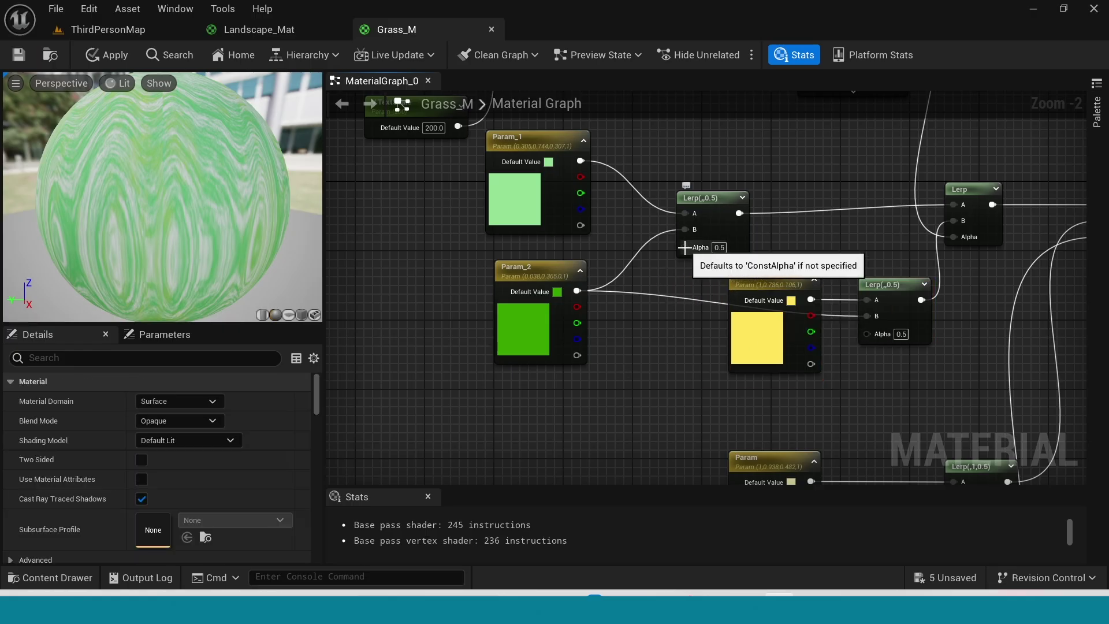
# Step: Add a Saturate node feeding the Alpha of the two-green Lerp and move Param_2 down to clear its connection
pyautogui.moveTo(685, 247); pyautogui.dragTo(434, 252)
pyautogui.write('saturat')
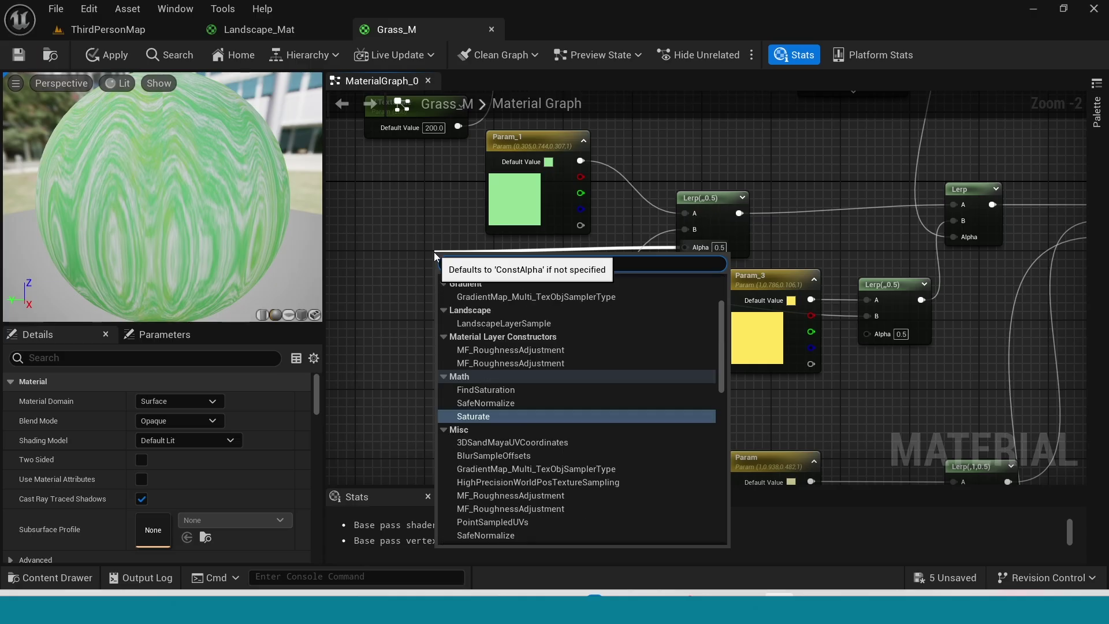
pyautogui.click(503, 333)
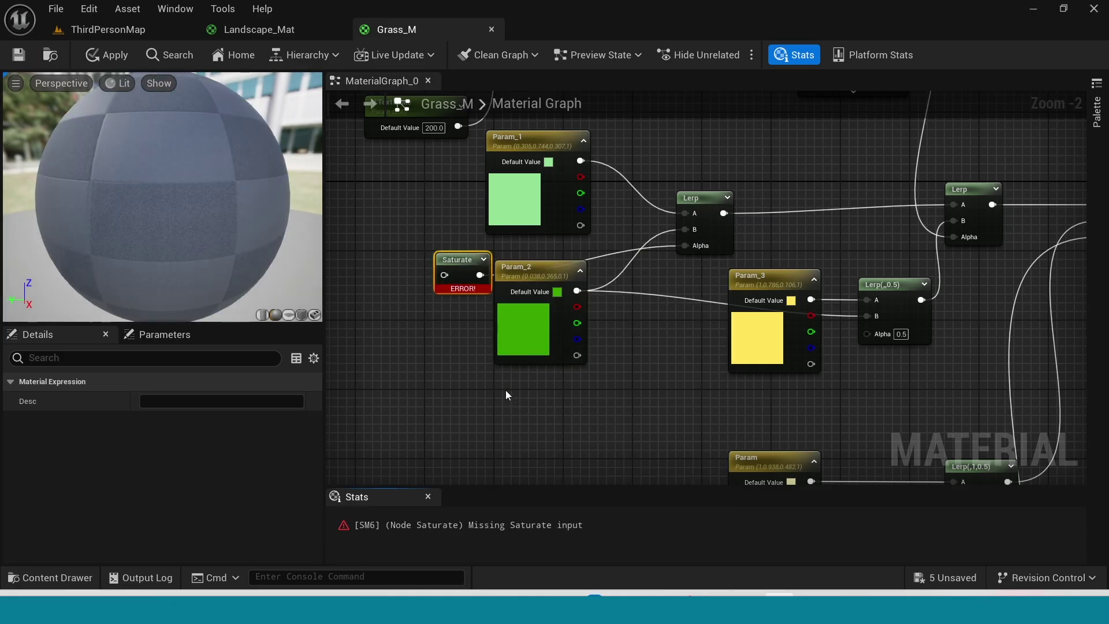
pyautogui.scroll(1, 479, 414)
pyautogui.moveTo(475, 408); pyautogui.dragTo(471, 427, button='right')
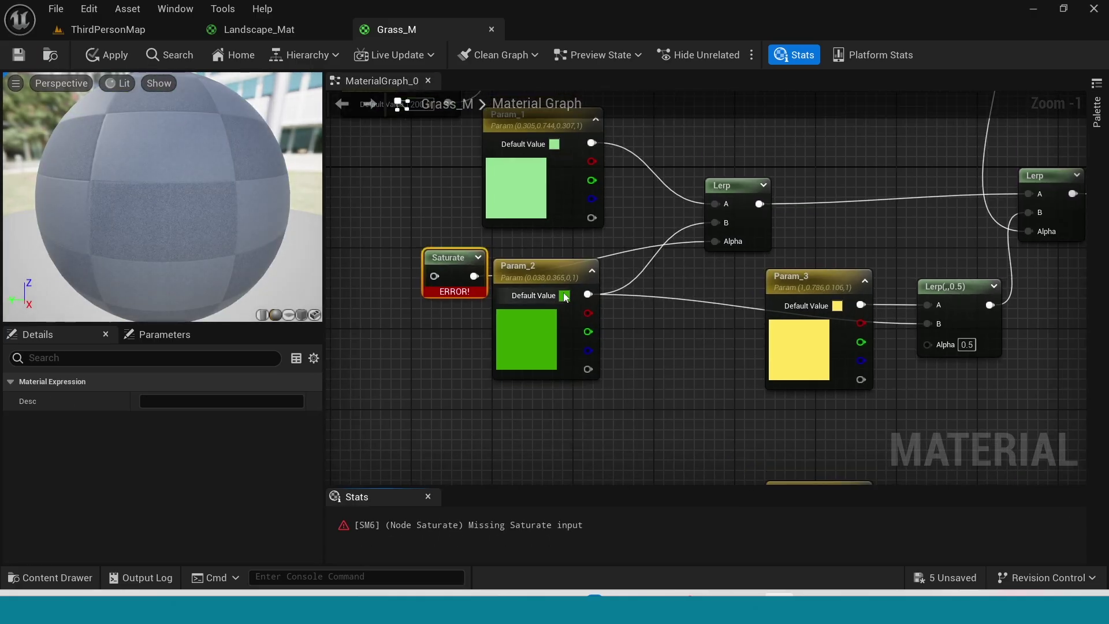
pyautogui.moveTo(546, 283); pyautogui.dragTo(545, 321)
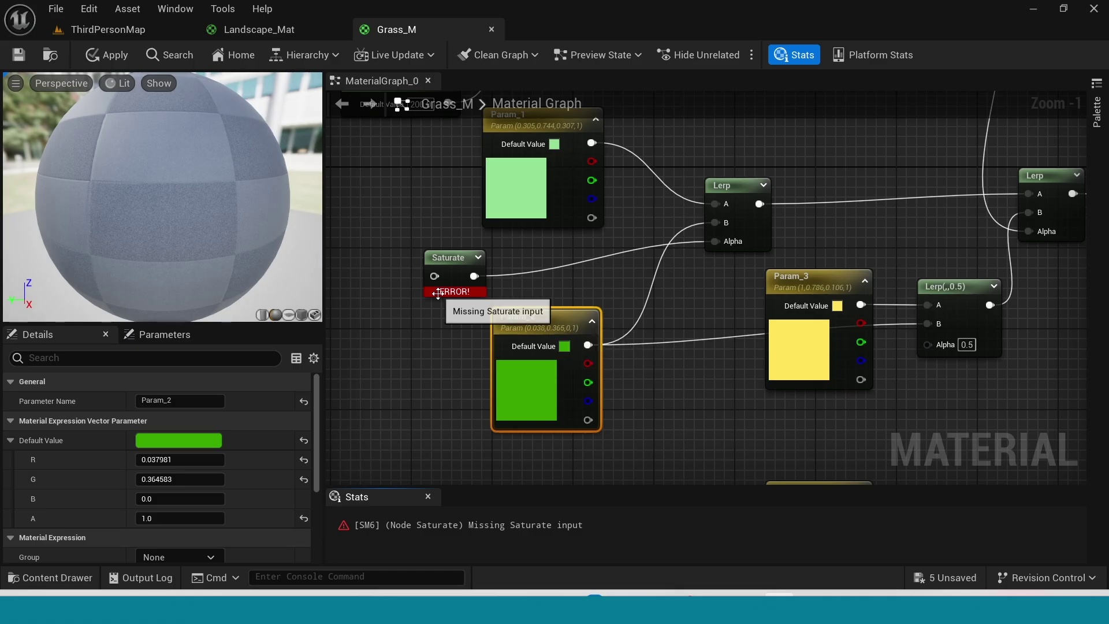
# Step: Add a Multiply node ahead of the Saturate node and connect its output to the Saturate input
pyautogui.moveTo(391, 353); pyautogui.dragTo(526, 369, button='right')
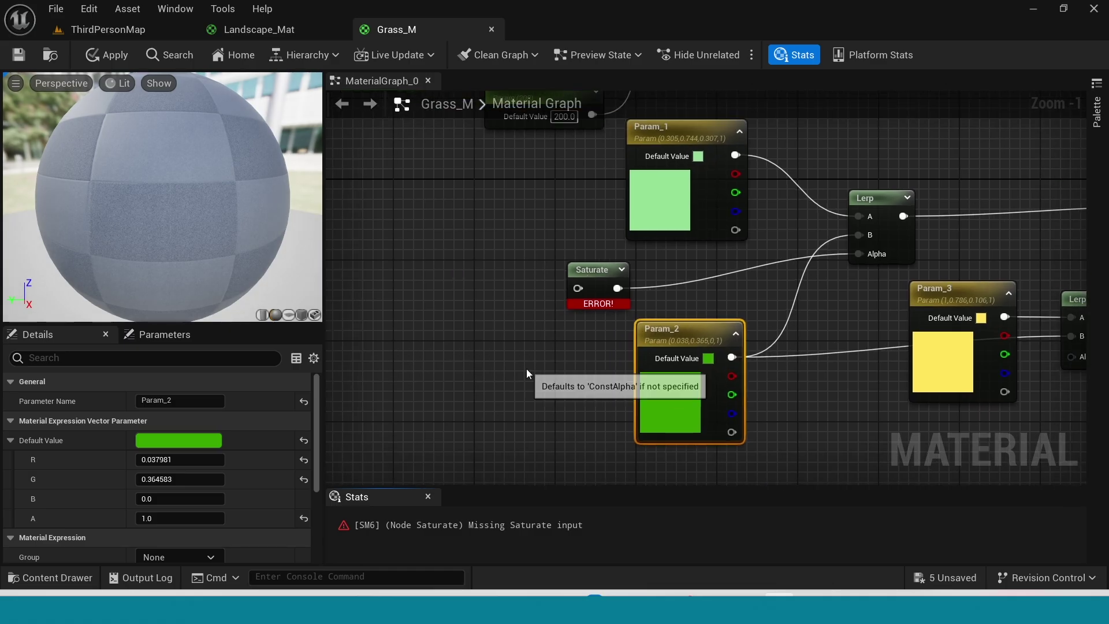
pyautogui.click(435, 292)
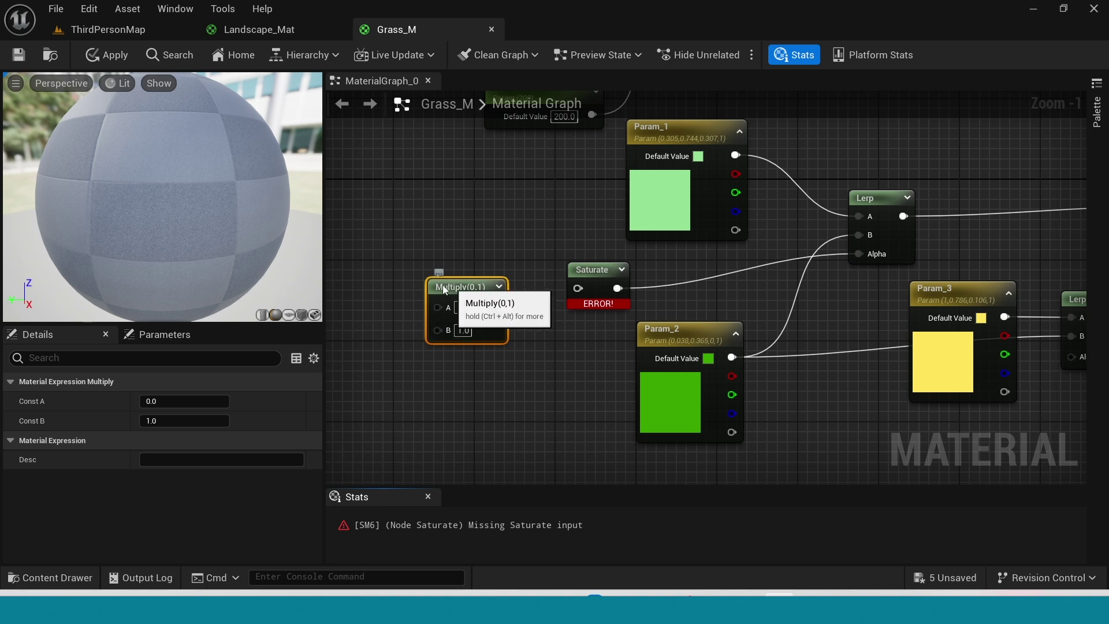
pyautogui.moveTo(443, 285); pyautogui.dragTo(577, 288)
# Step: Add a LinearGradient node with UGradient feeding the Multiply's B input and move it further left of the Multiply
pyautogui.moveTo(518, 371); pyautogui.dragTo(670, 402, button='right')
pyautogui.moveTo(576, 347); pyautogui.dragTo(484, 358)
pyautogui.write('linear')
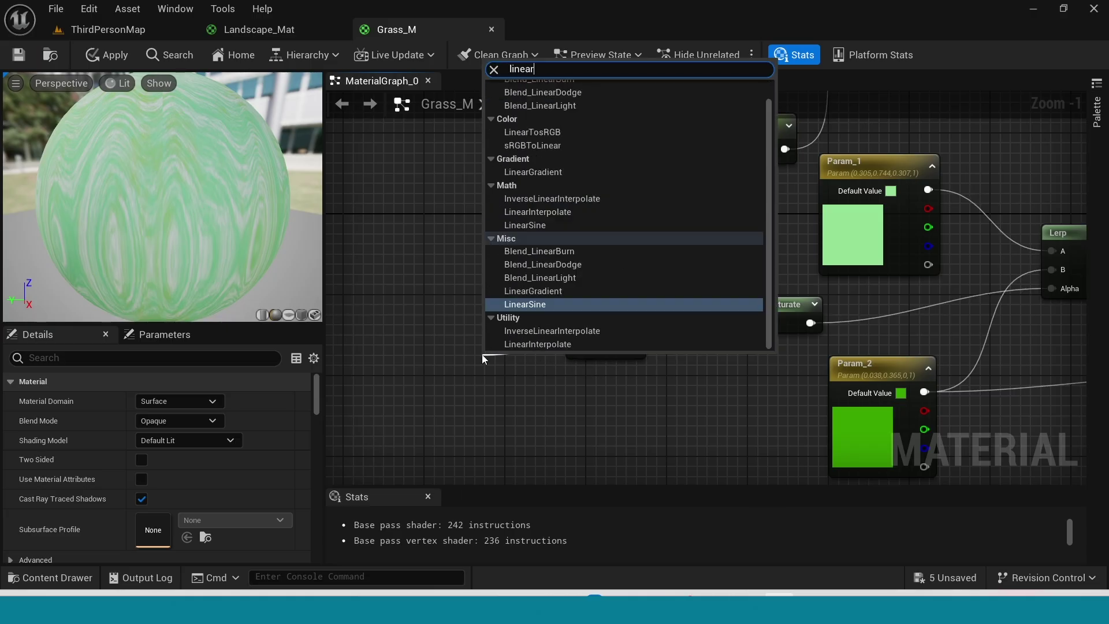
pyautogui.write(' gr')
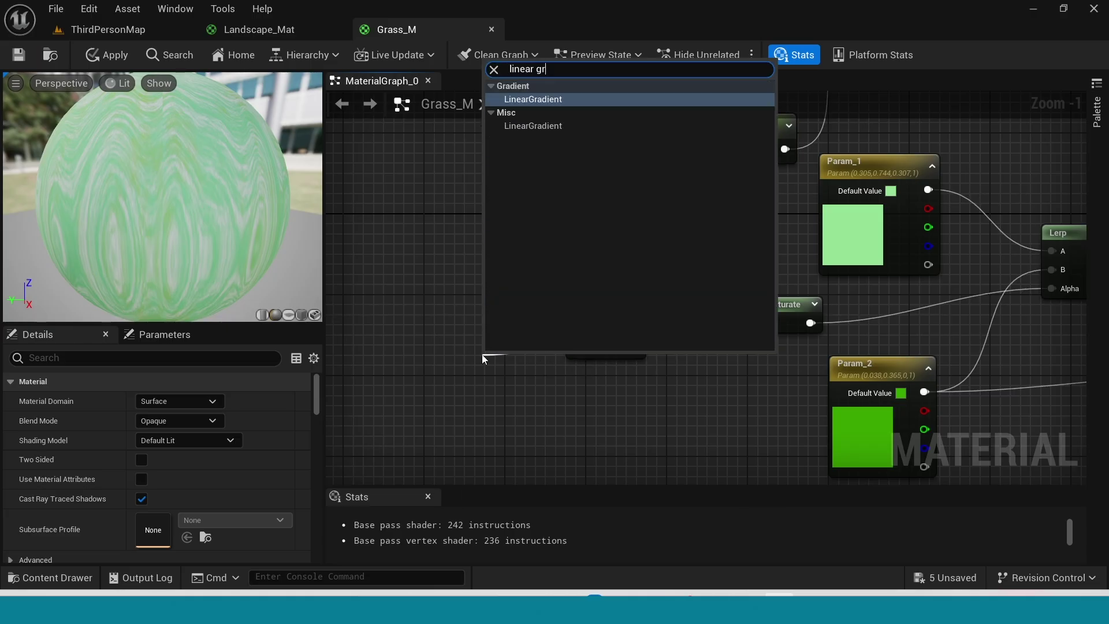
pyautogui.click(581, 99)
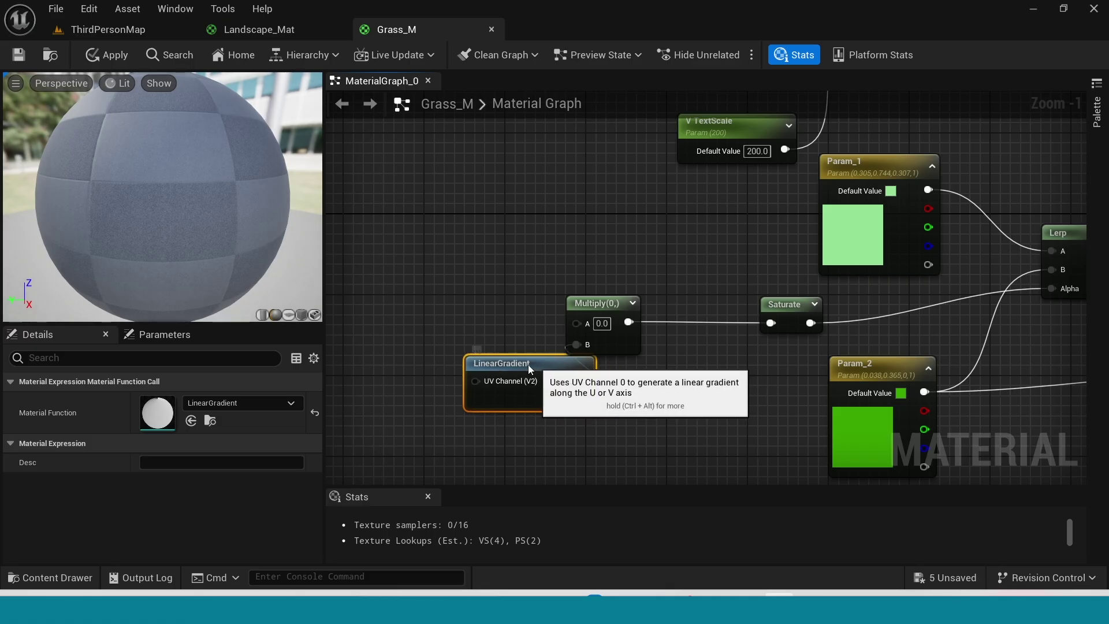
pyautogui.moveTo(528, 365); pyautogui.dragTo(440, 355)
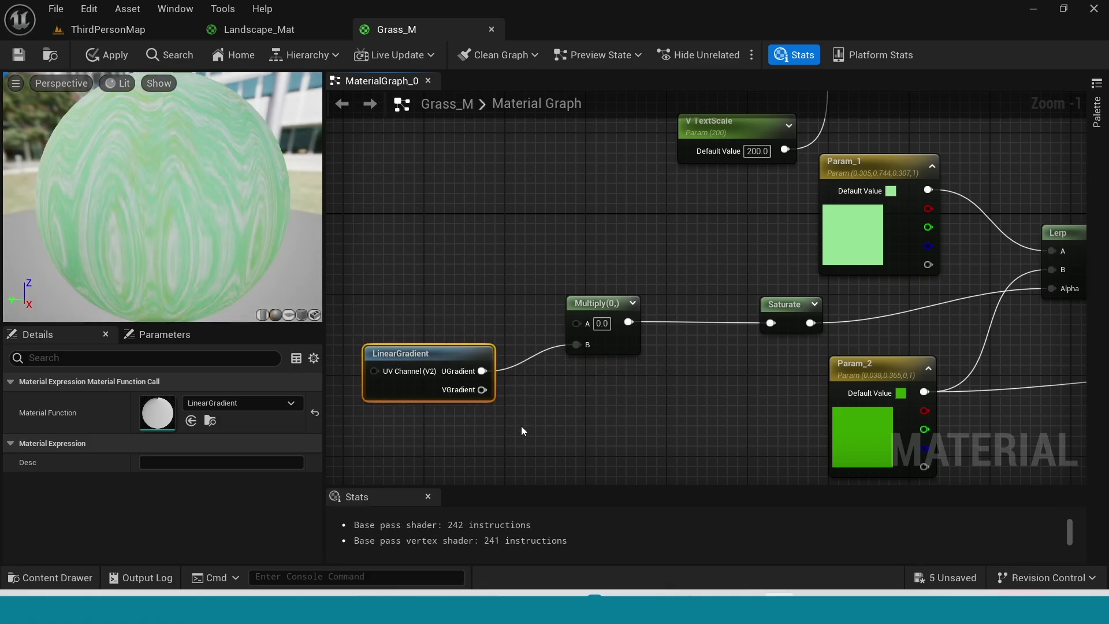
# Step: Add a scalar parameter named Gradient and place it above the LinearGradient node
pyautogui.moveTo(521, 431); pyautogui.dragTo(653, 437, button='right')
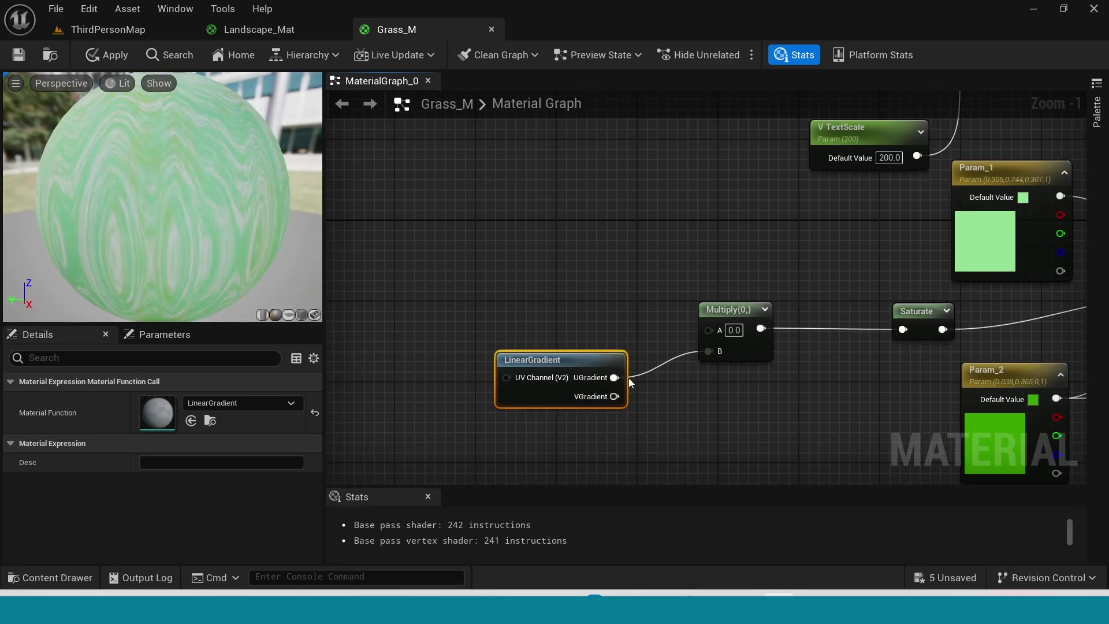
pyautogui.click(565, 268)
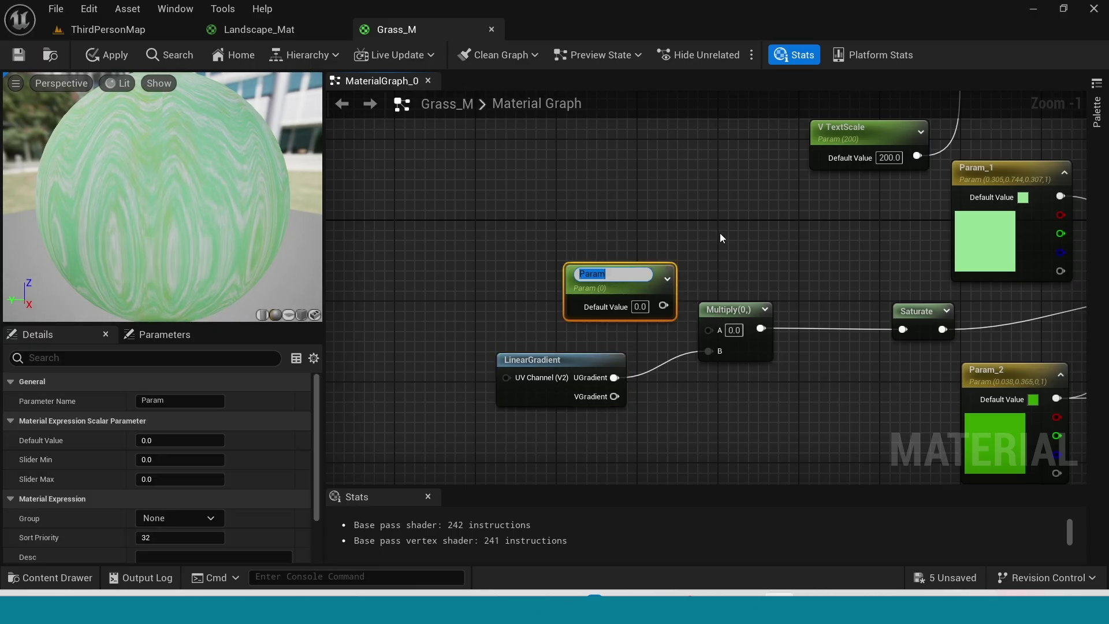
pyautogui.write('Gradient')
pyautogui.press('Return')
pyautogui.moveTo(618, 282); pyautogui.dragTo(563, 279)
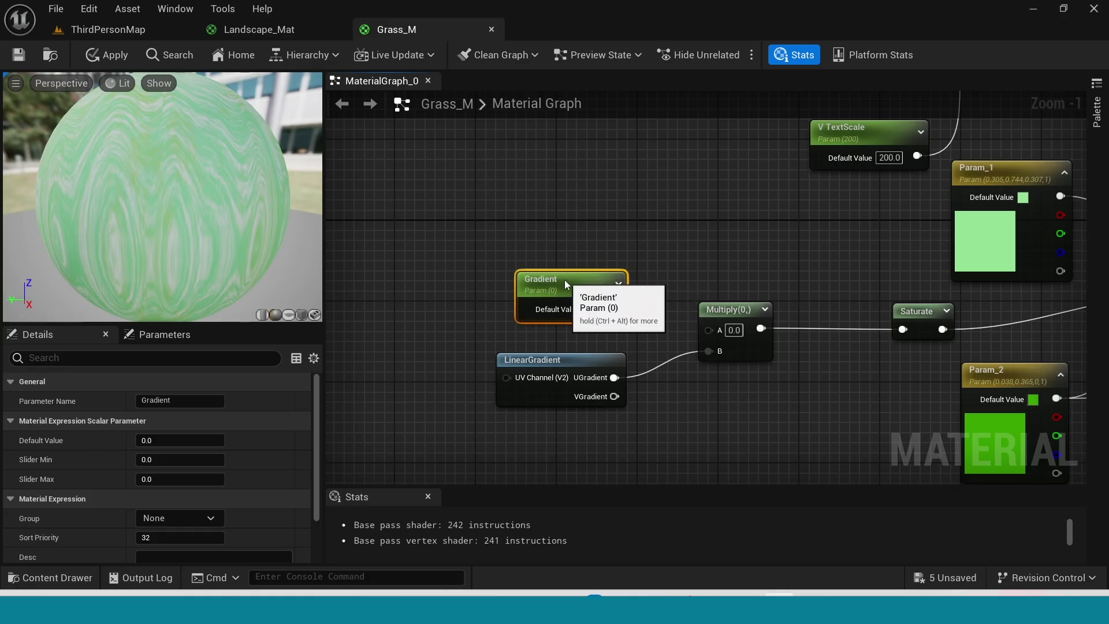
# Step: Rename the Gradient parameter to Gradient Strength and connect it to the Multiply's A input
pyautogui.doubleClick(552, 277)
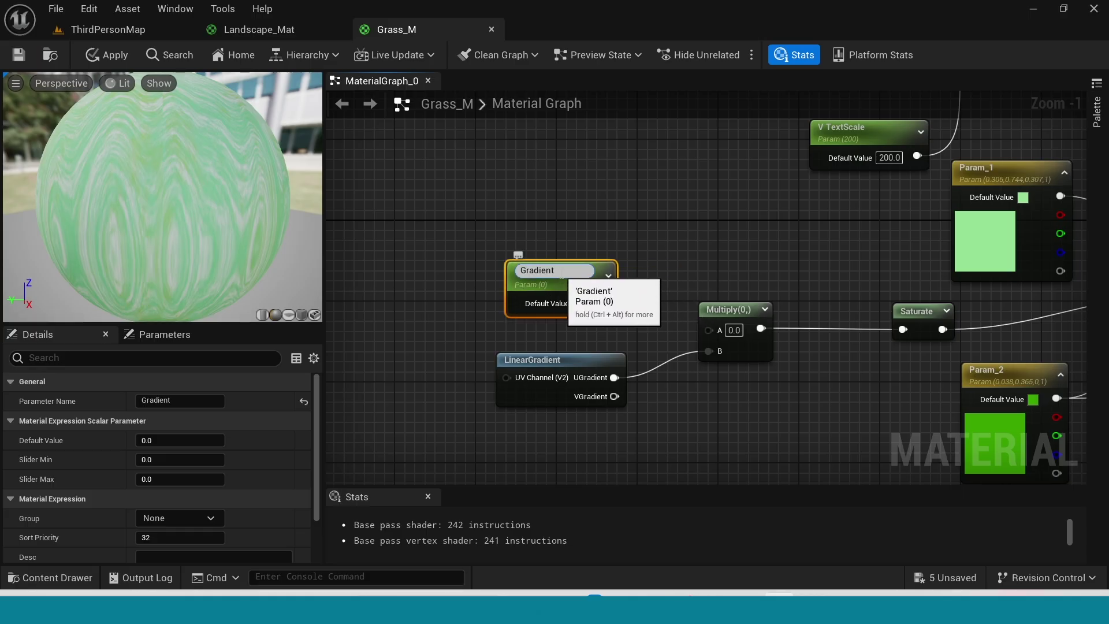
pyautogui.write('Strent')
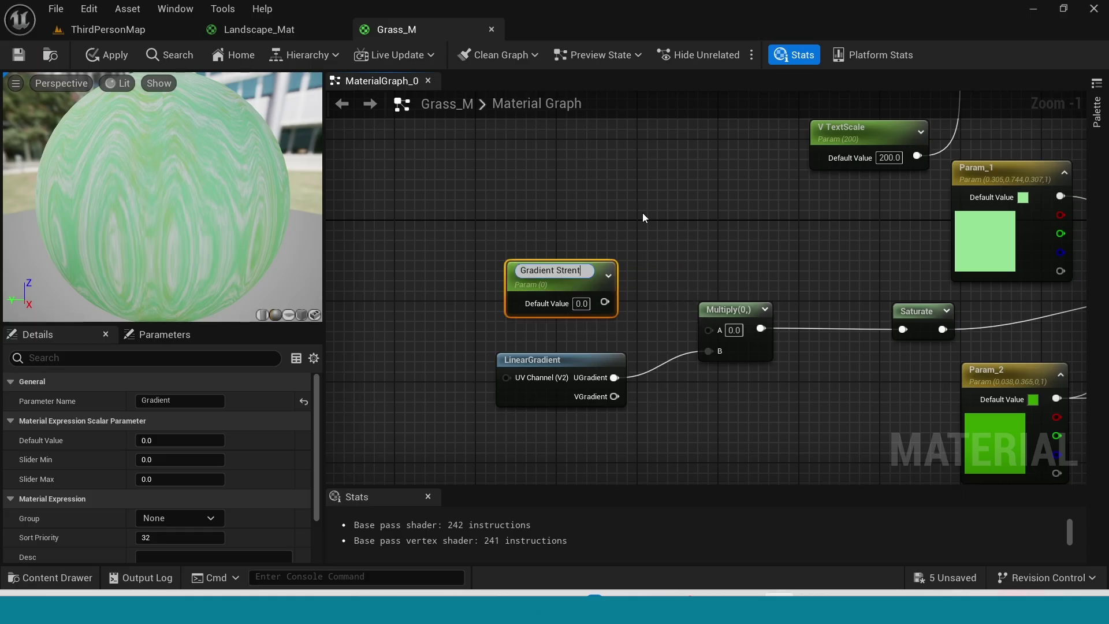
pyautogui.press('BackSpace')
pyautogui.write('gth')
pyautogui.press('Return')
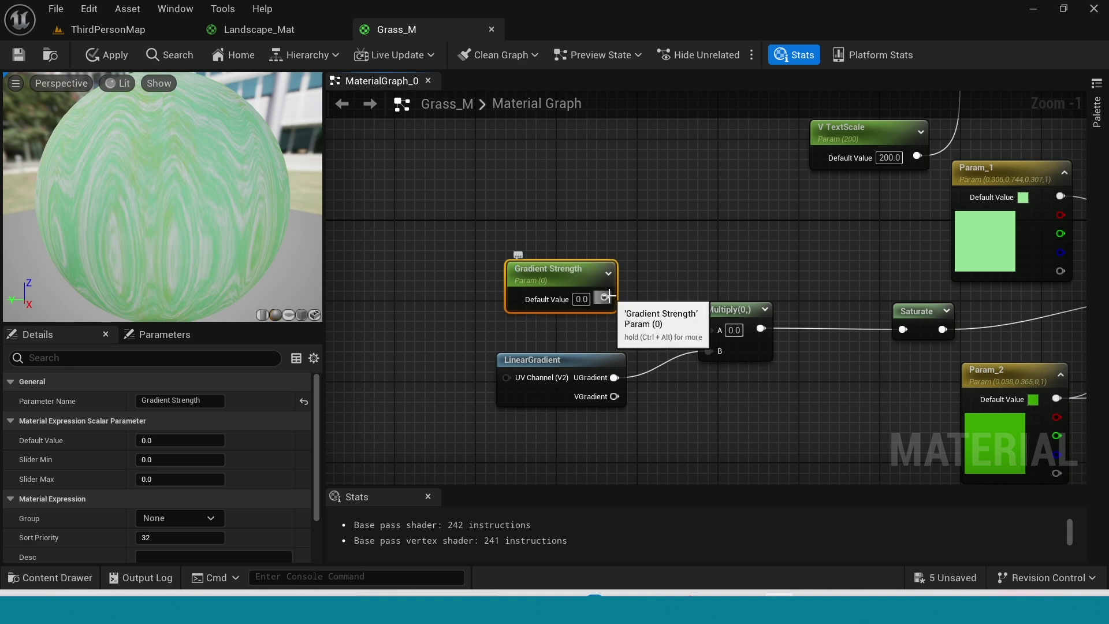
pyautogui.moveTo(605, 298); pyautogui.dragTo(711, 331)
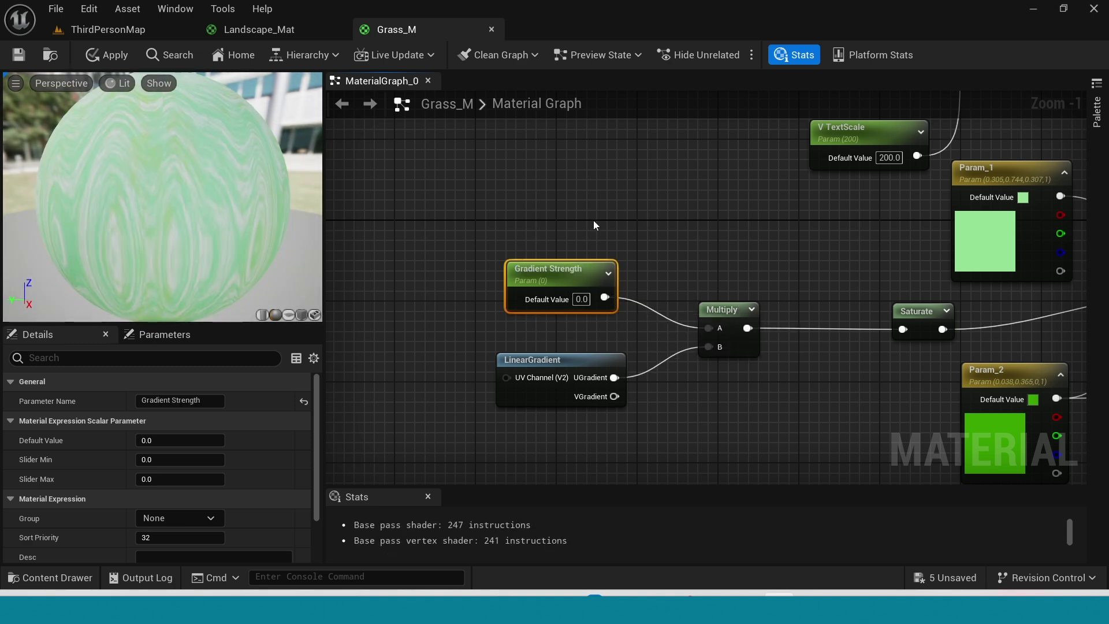
pyautogui.scroll(-2, 632, 231)
pyautogui.moveTo(732, 245); pyautogui.dragTo(581, 222, button='right')
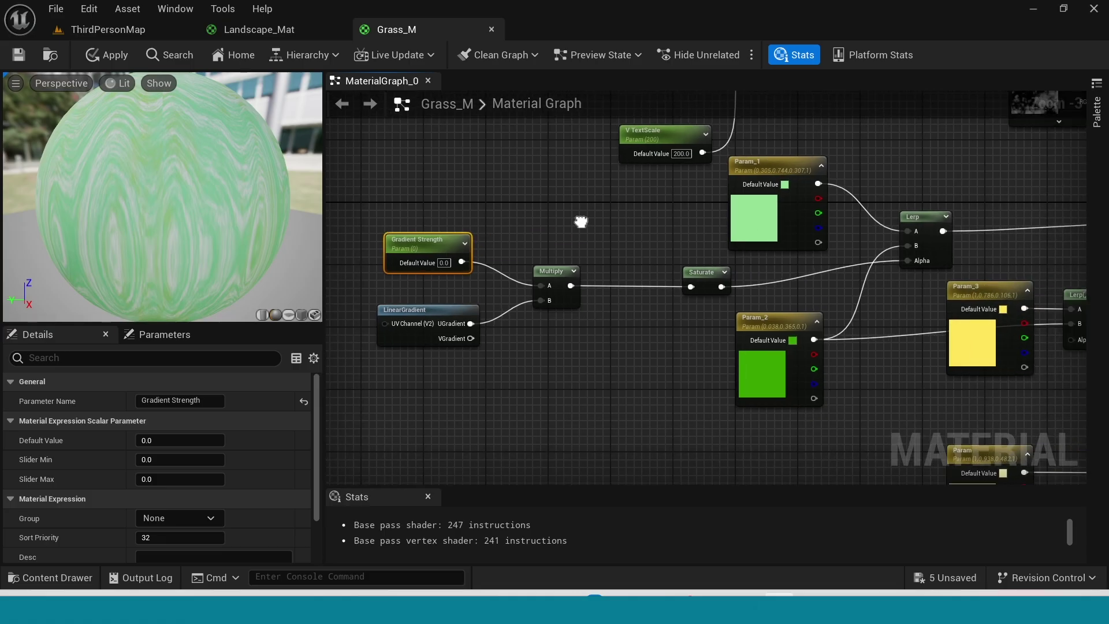
pyautogui.click(623, 228)
pyautogui.scroll(-1, 634, 229)
pyautogui.moveTo(669, 390); pyautogui.dragTo(619, 299, button='right')
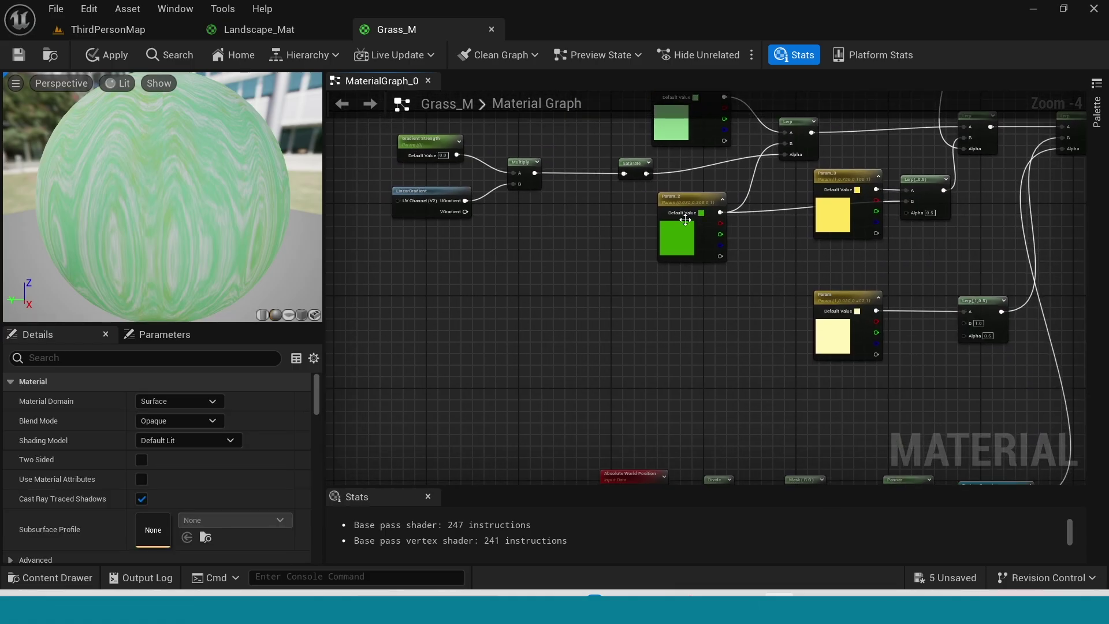
# Step: Move Param_2 left and connect its output to the Alpha of the cream Param's Lerp, routing the wire through a reroute node placed lower
pyautogui.moveTo(689, 200); pyautogui.dragTo(623, 218)
pyautogui.scroll(1, 731, 342)
pyautogui.moveTo(731, 341); pyautogui.dragTo(664, 334, button='right')
pyautogui.moveTo(1017, 362); pyautogui.dragTo(601, 220)
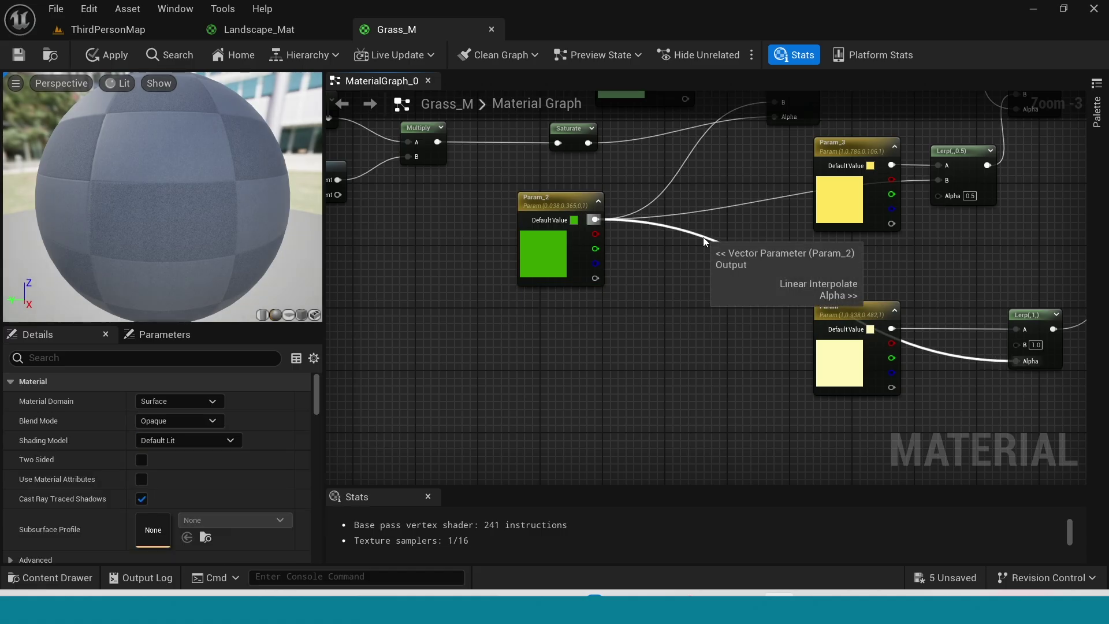
pyautogui.doubleClick(702, 237)
pyautogui.moveTo(709, 237); pyautogui.dragTo(723, 374)
pyautogui.scroll(1, 918, 414)
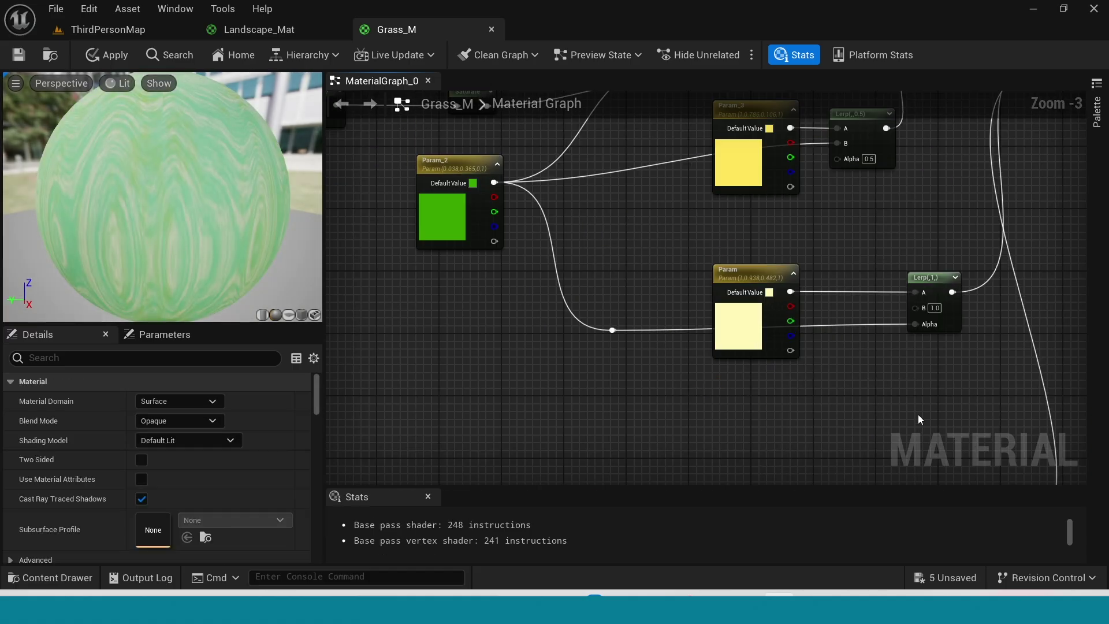
pyautogui.moveTo(814, 407); pyautogui.dragTo(871, 482, button='right')
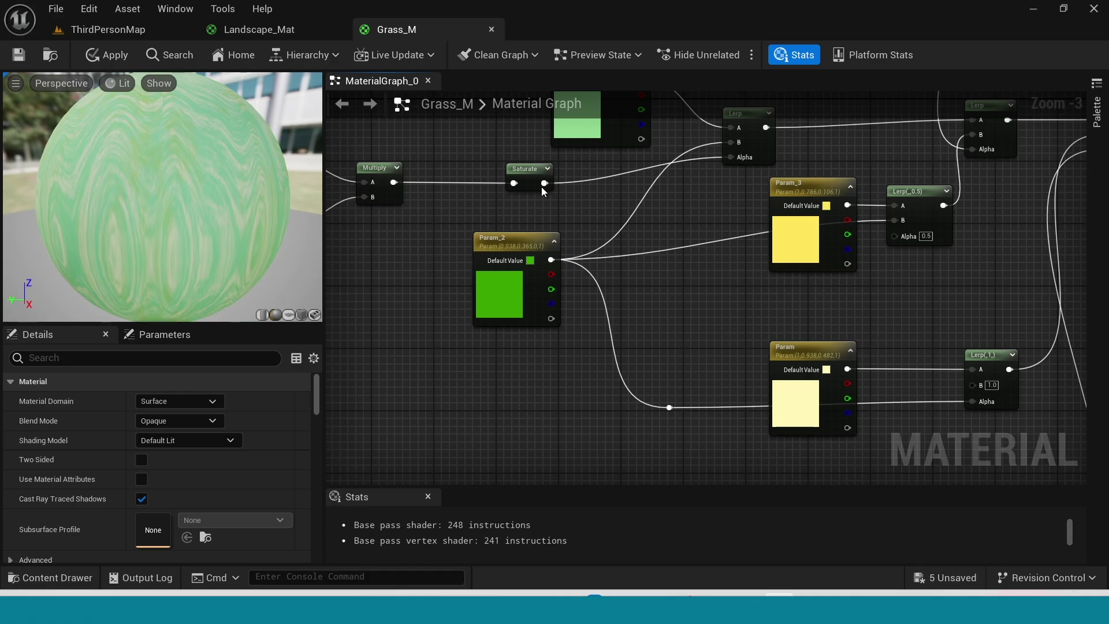
# Step: Connect Saturate to the B input of the cream Param's Lerp through a reroute node below Param_2, and move Param_2 right
pyautogui.moveTo(544, 183); pyautogui.dragTo(970, 385)
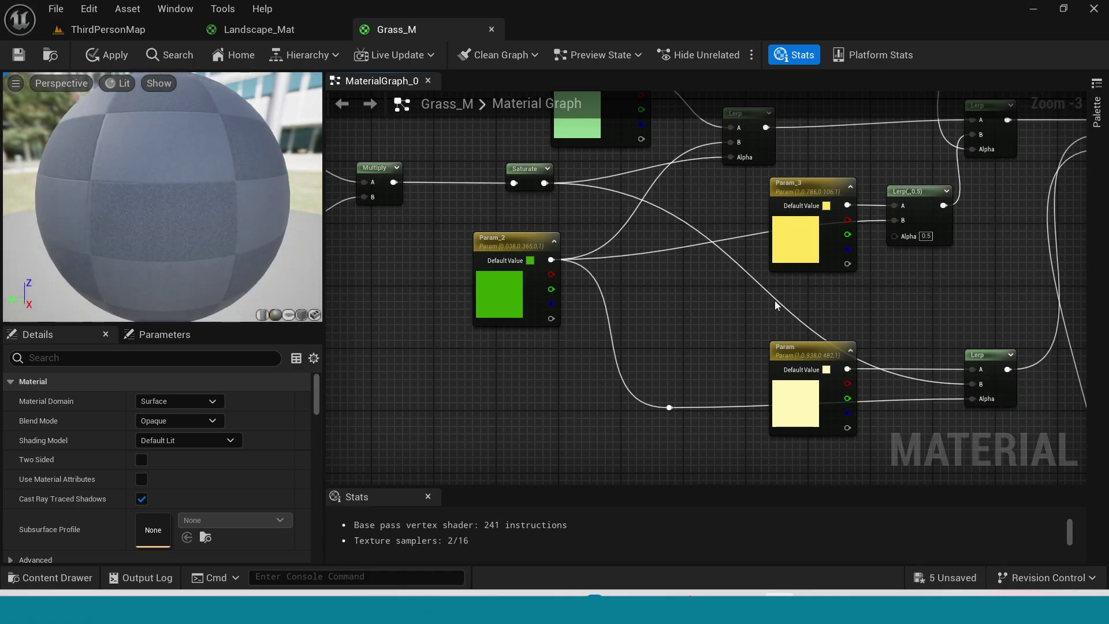
pyautogui.doubleClick(774, 300)
pyautogui.moveTo(781, 300); pyautogui.dragTo(553, 397)
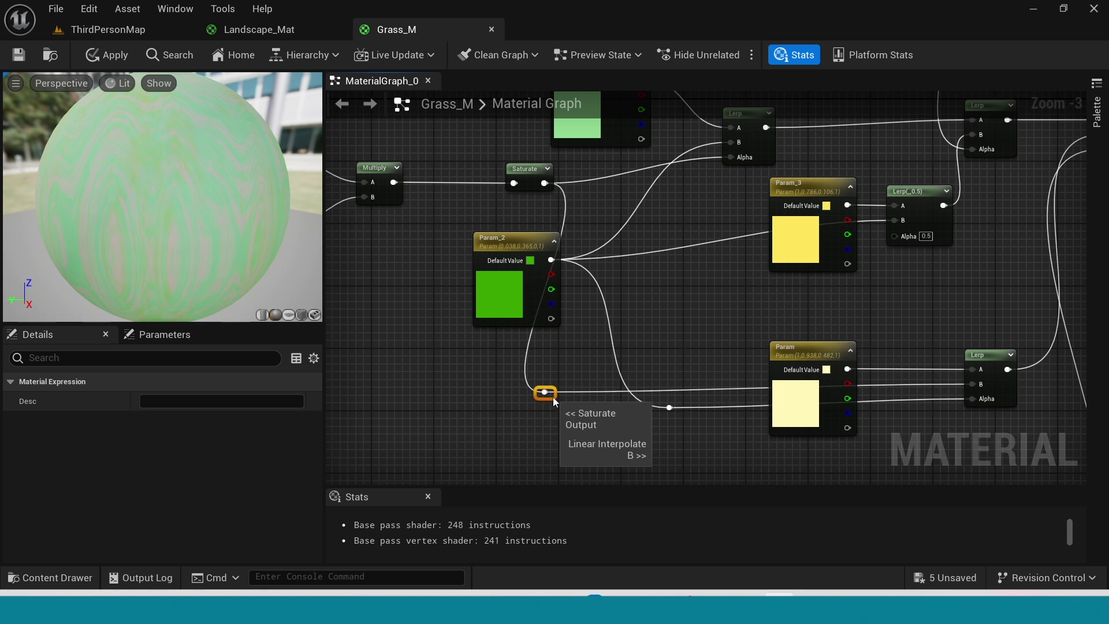
pyautogui.moveTo(527, 248); pyautogui.dragTo(620, 246)
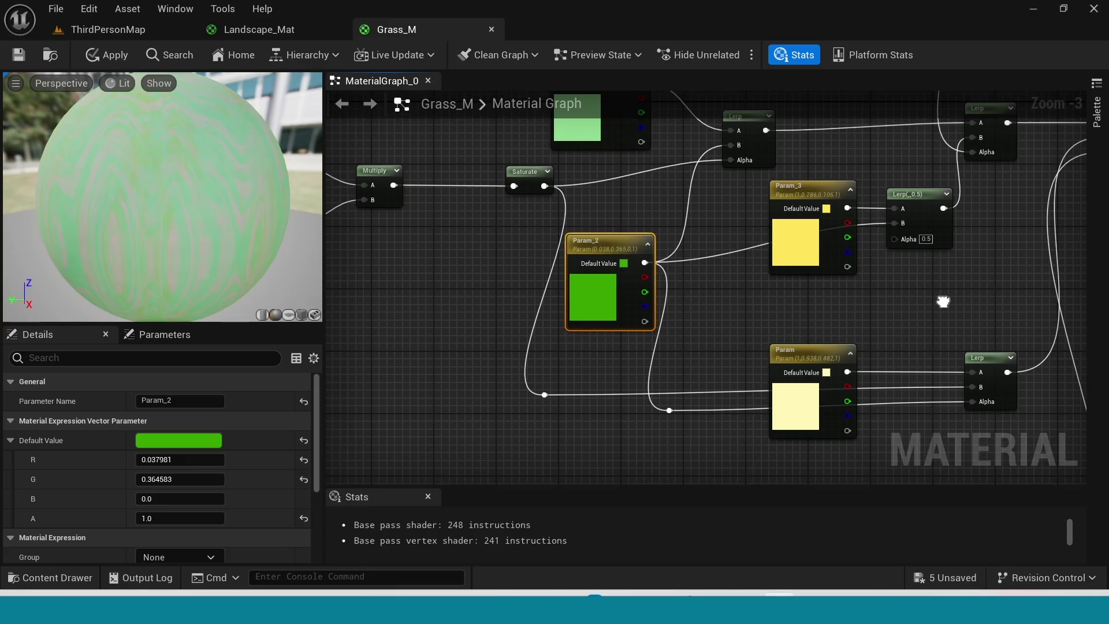
# Step: Connect Saturate to the Alpha of Param_3's Lerp and add a reroute node on that wire, just left of Param_3
pyautogui.moveTo(941, 302); pyautogui.dragTo(864, 438, button='right')
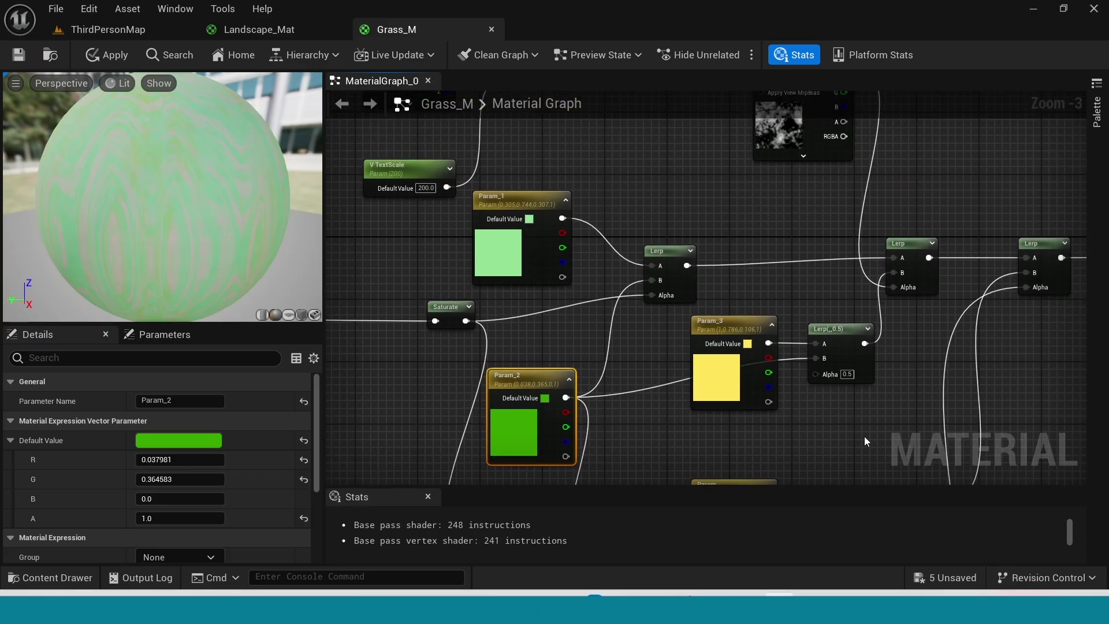
pyautogui.moveTo(466, 321); pyautogui.dragTo(816, 373)
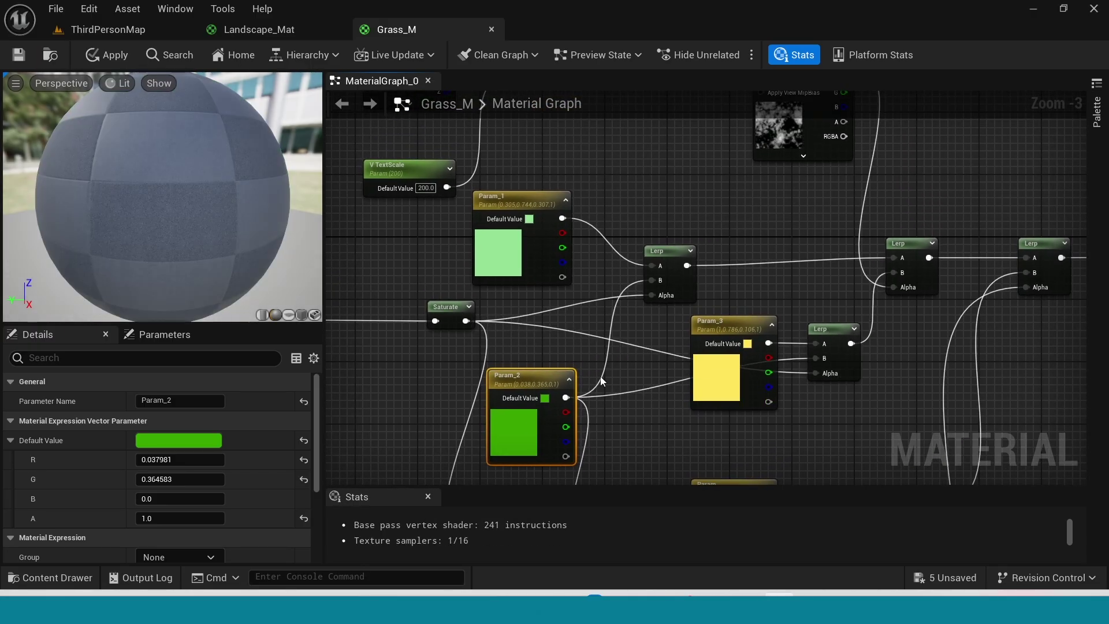
pyautogui.click(656, 355)
pyautogui.doubleClick(657, 353)
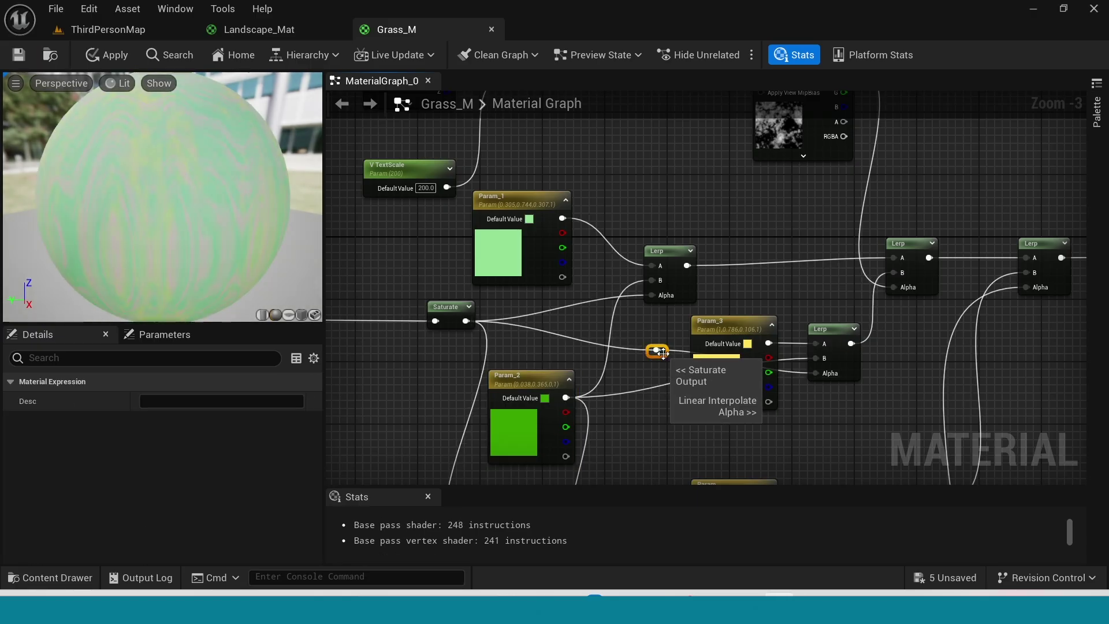
pyautogui.moveTo(656, 354); pyautogui.dragTo(651, 387)
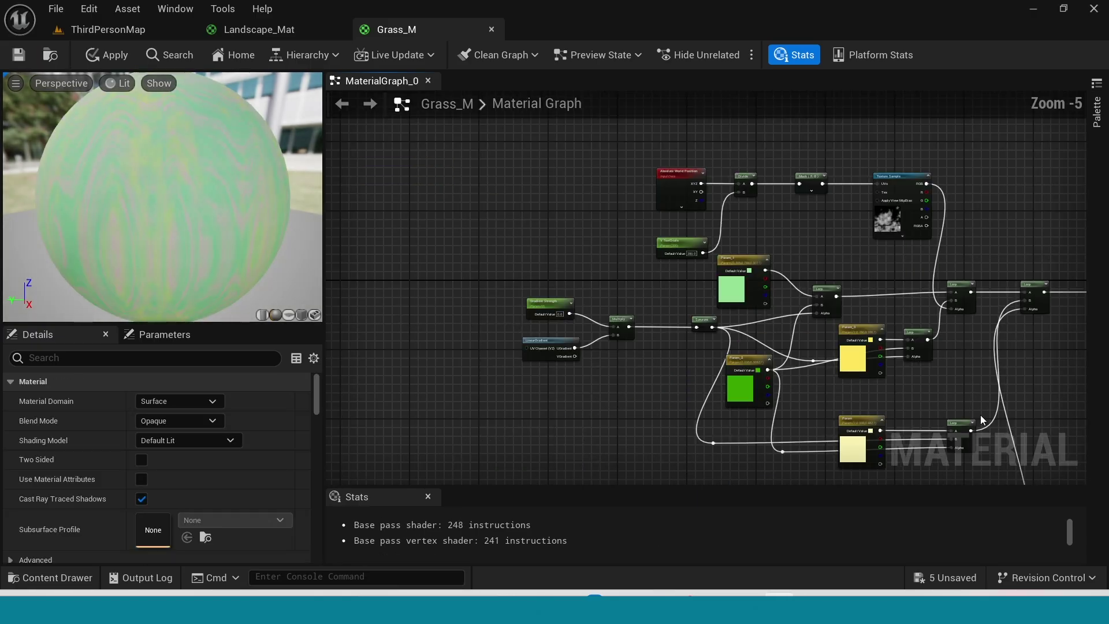
# Step: Review the complete node graph and apply the changes to the Grass_M material
pyautogui.moveTo(913, 469); pyautogui.dragTo(791, 234, button='right')
pyautogui.scroll(2, 788, 346)
pyautogui.scroll(-3, 791, 234)
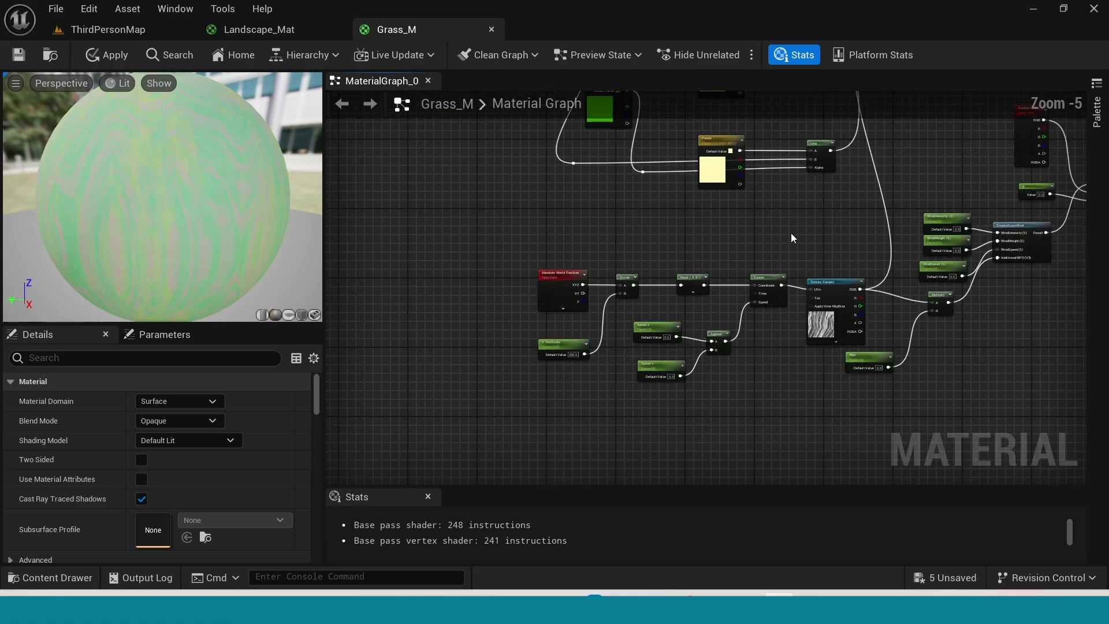
pyautogui.moveTo(722, 388); pyautogui.dragTo(707, 415, button='right')
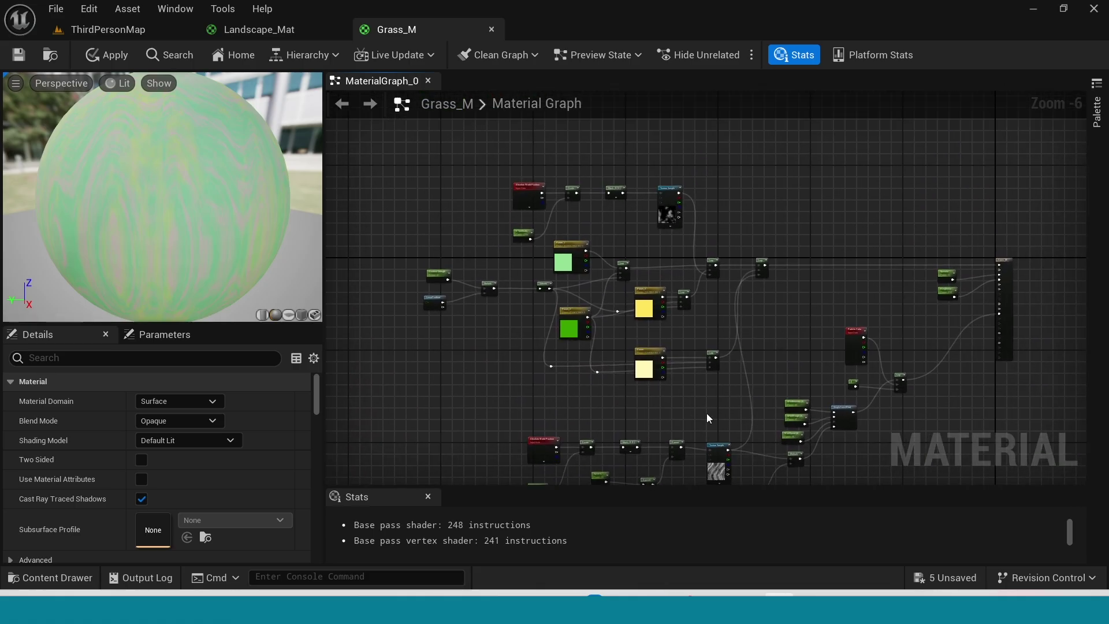
pyautogui.click(106, 53)
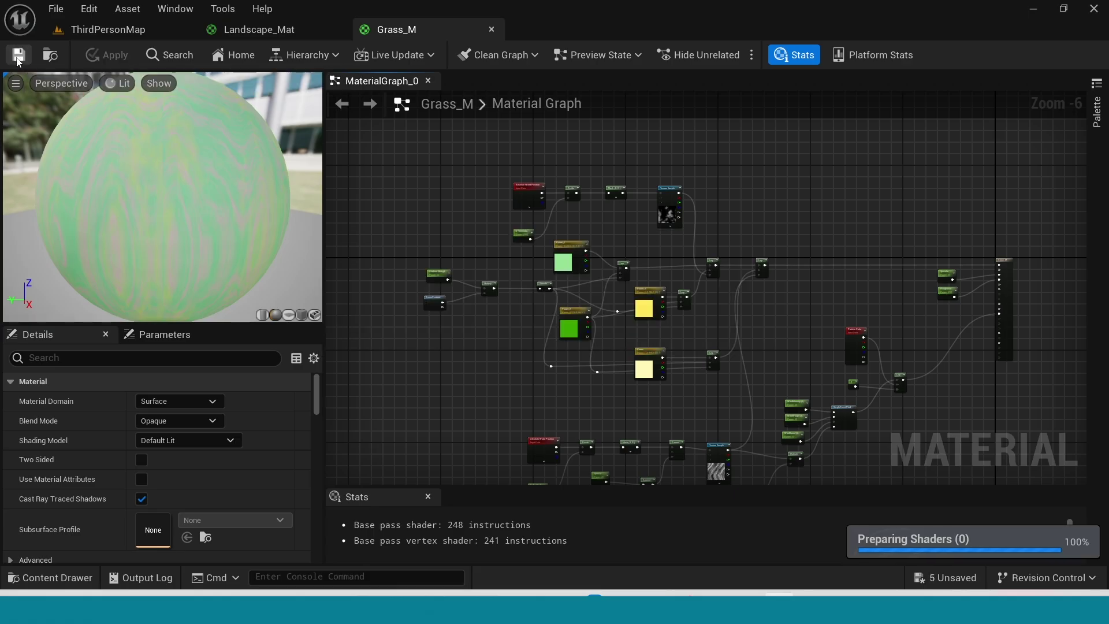
# Step: Create a material instance of Grass_M in the Grass_S folder and keep the default name Grass_M_Inst
pyautogui.click(113, 30)
pyautogui.hotkey('ctrl', 'space')
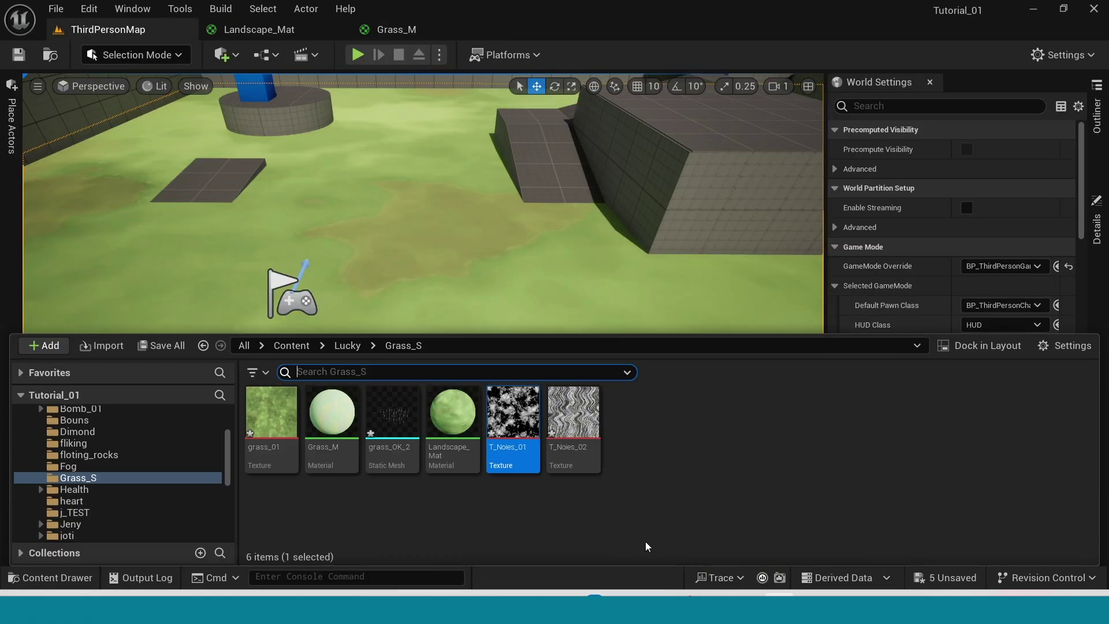
pyautogui.click(332, 417)
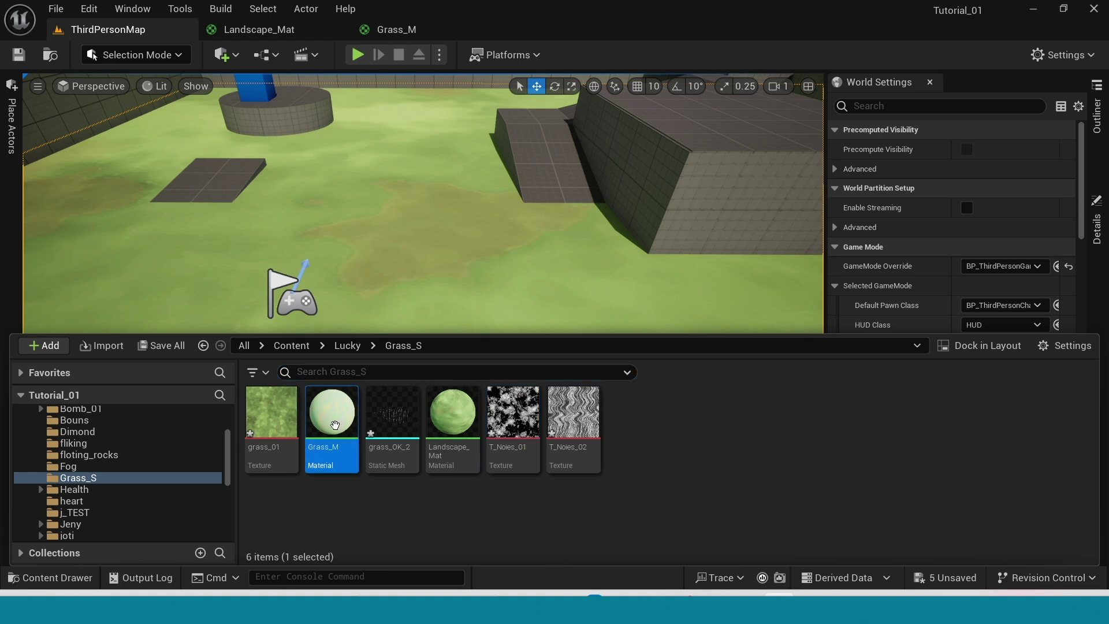
pyautogui.rightClick(331, 417)
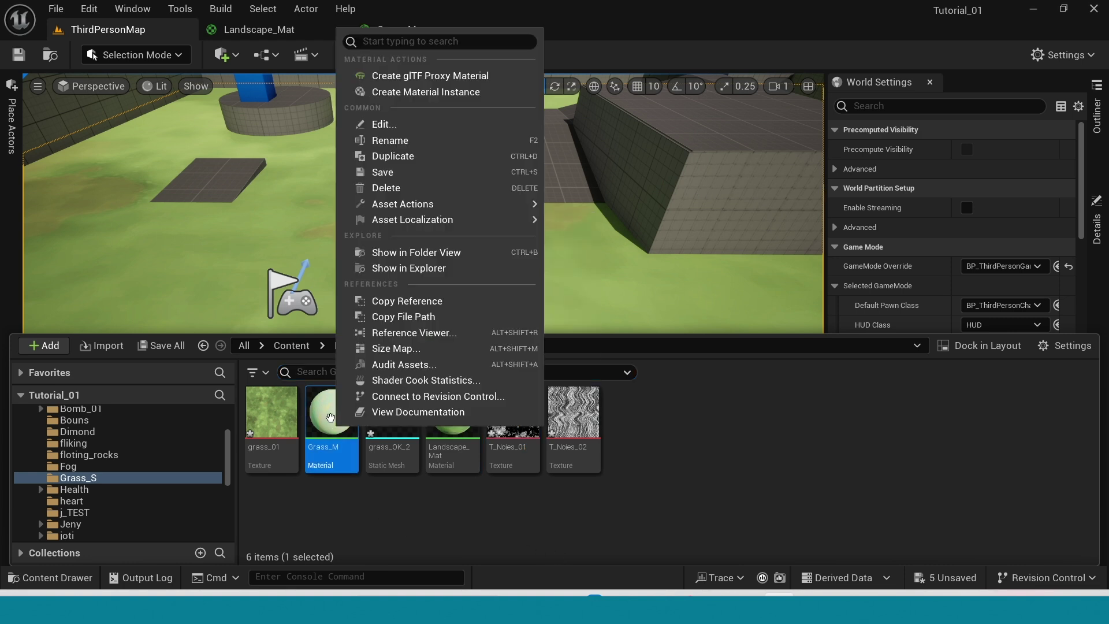
pyautogui.click(410, 92)
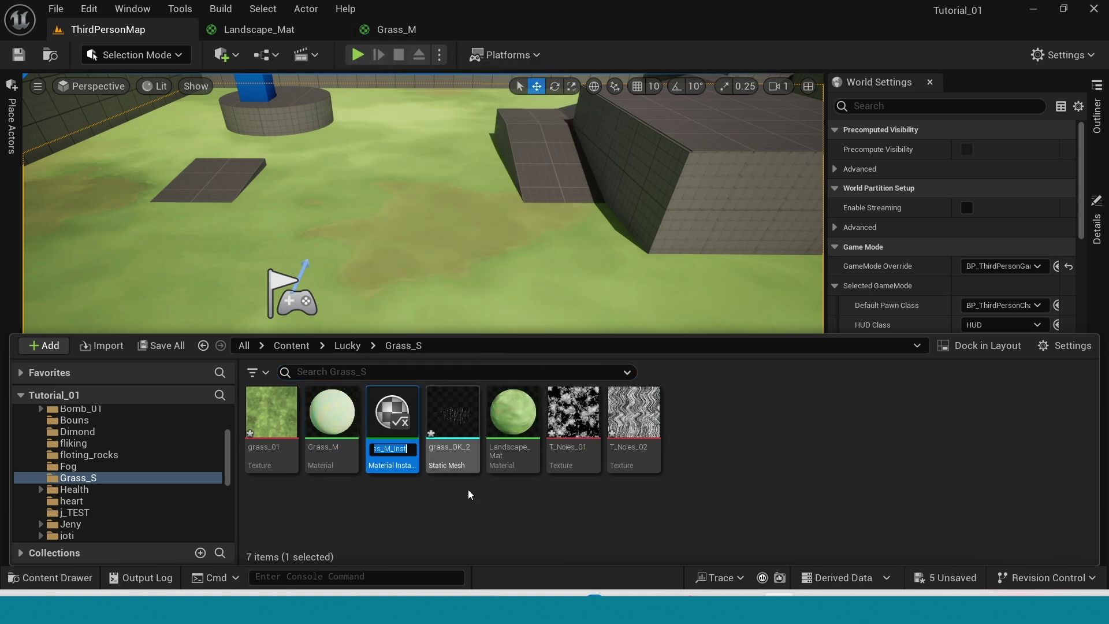
pyautogui.press('Return')
# Step: Assign Grass_M_Inst to material slot Element 0 of the grass_OK_2 static mesh and inspect the blades in the preview
pyautogui.click(458, 431)
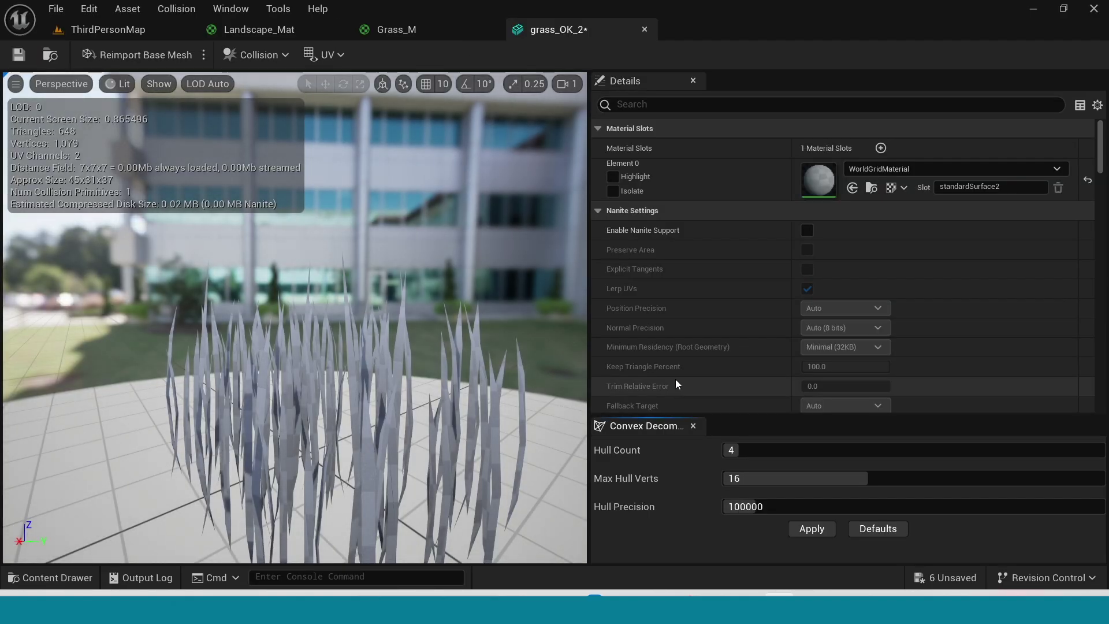
pyautogui.hotkey('ctrl', 'space')
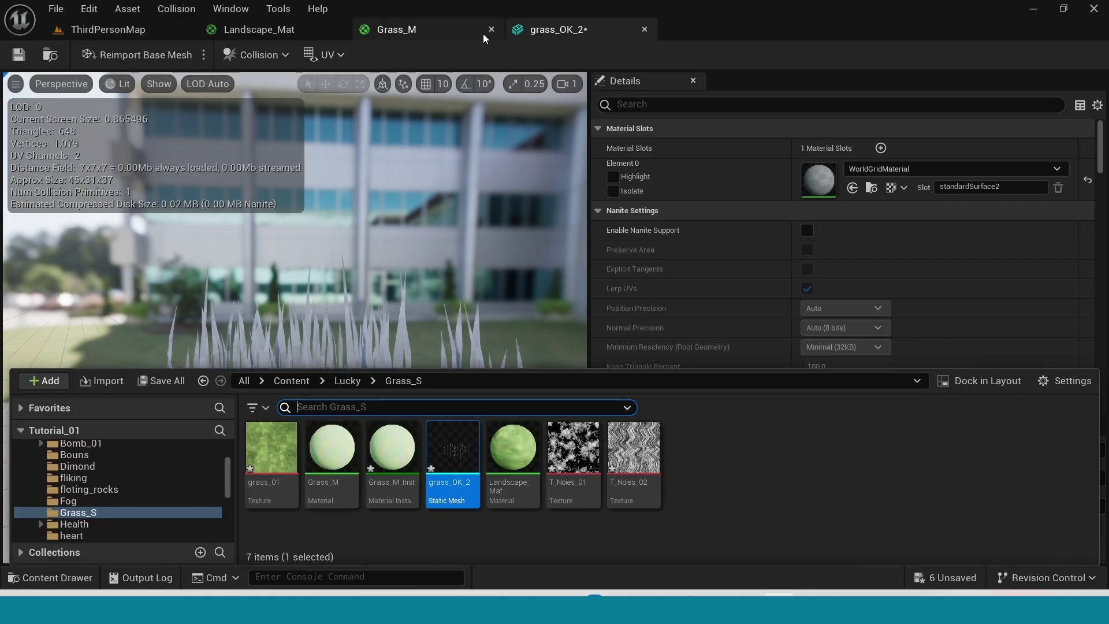
pyautogui.click(392, 454)
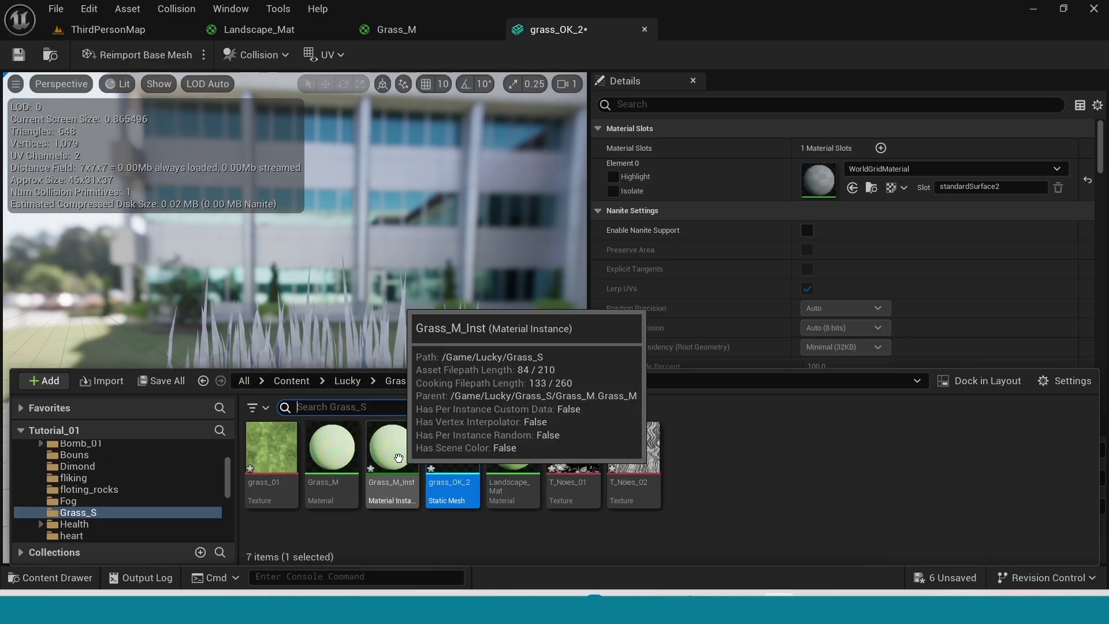
pyautogui.click(853, 188)
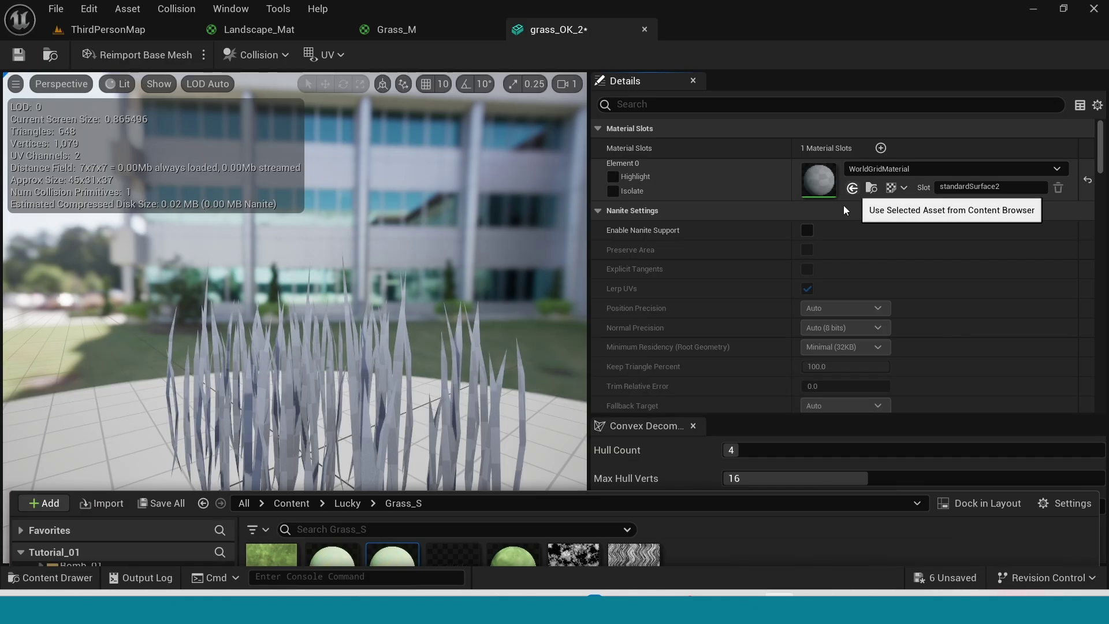
pyautogui.moveTo(506, 404); pyautogui.dragTo(501, 406)
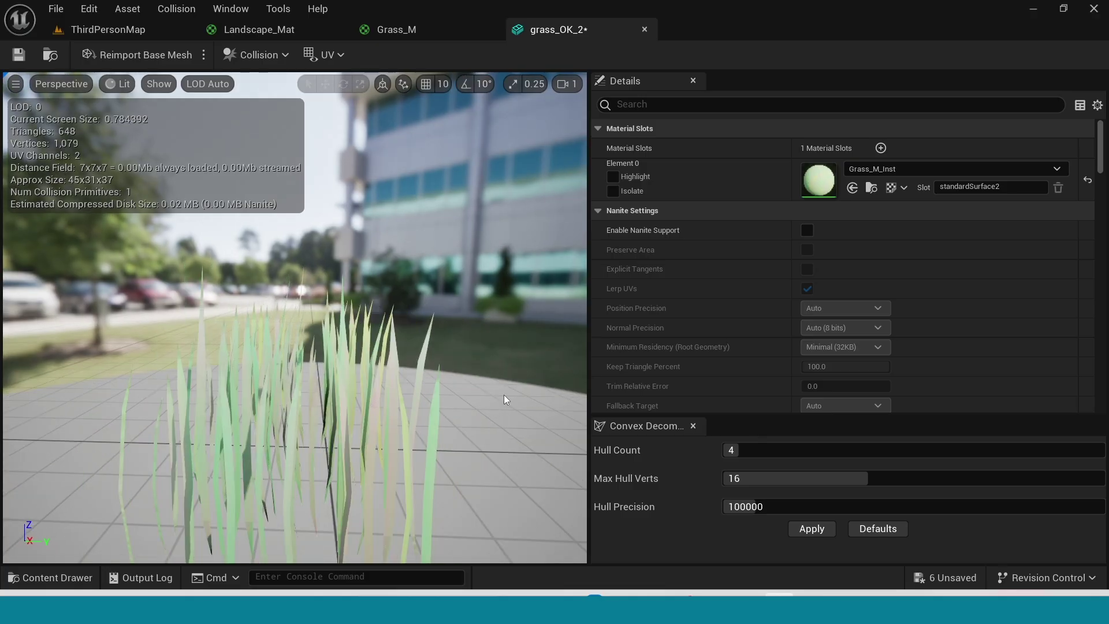
pyautogui.moveTo(504, 394); pyautogui.dragTo(453, 445)
# Step: Open Grass_M_Inst and enable the override of every global scalar parameter, from Gradient Strength to Wpo
pyautogui.hotkey('ctrl', 'space')
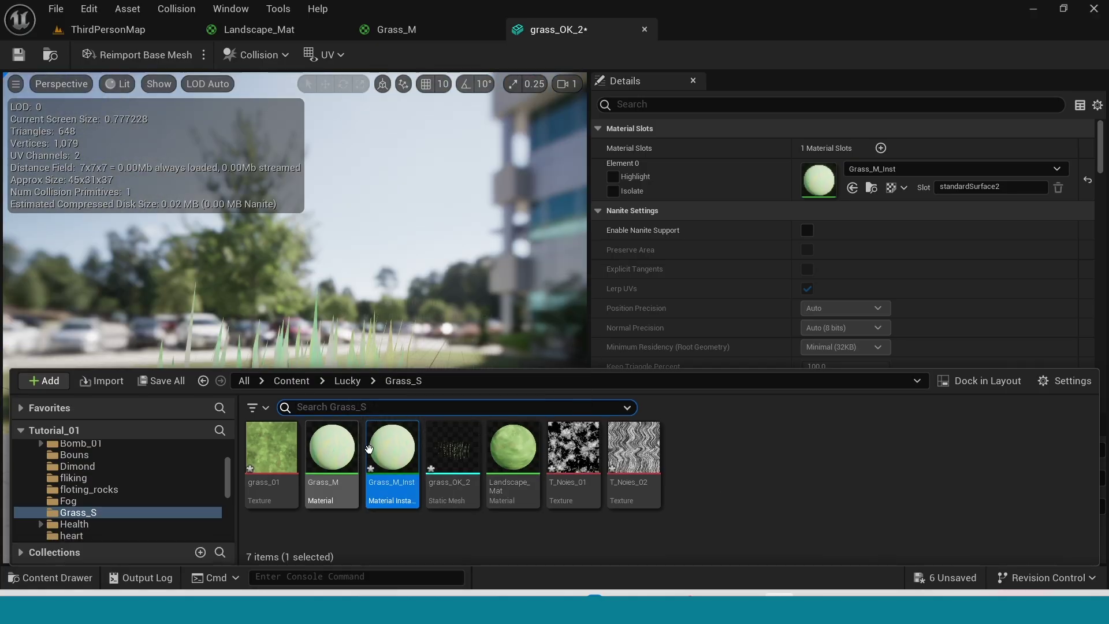
pyautogui.doubleClick(392, 456)
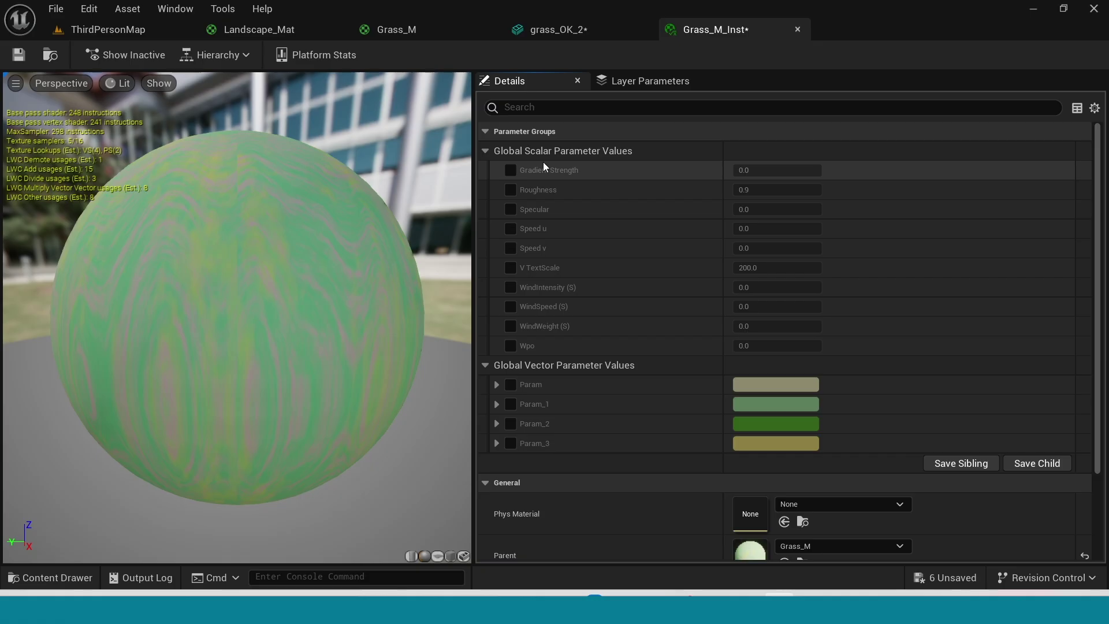
pyautogui.click(513, 170)
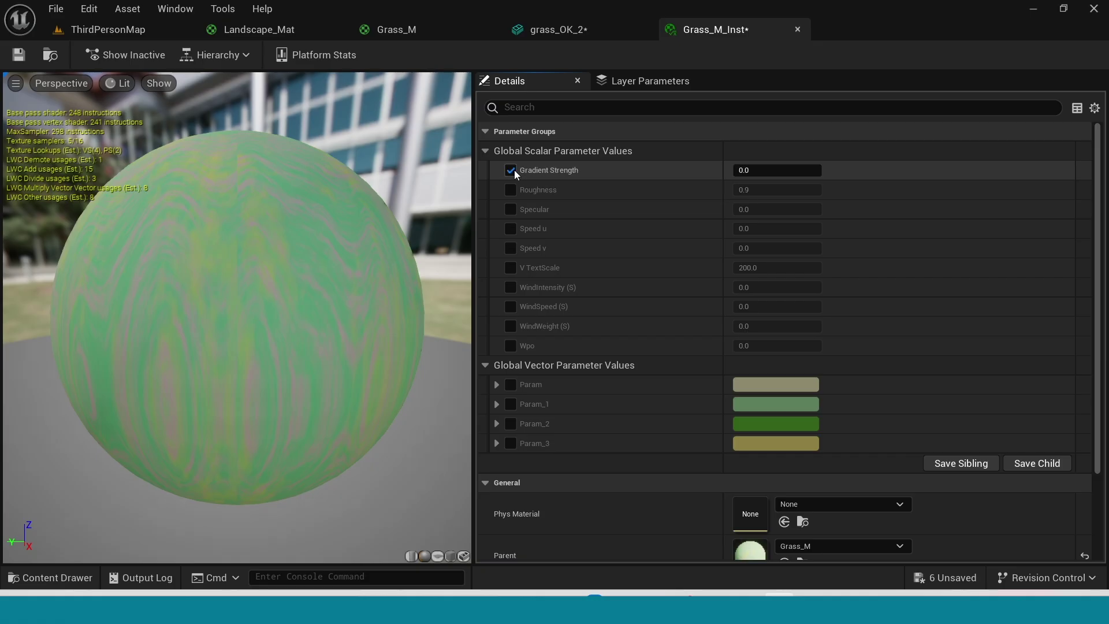
pyautogui.click(514, 189)
pyautogui.click(511, 209)
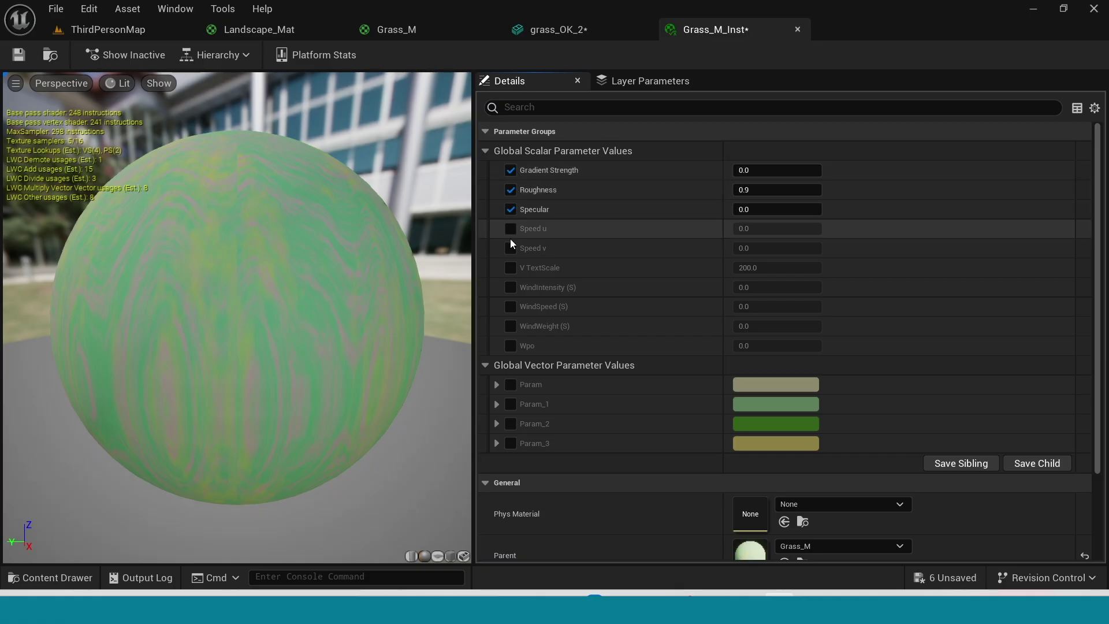
pyautogui.click(512, 228)
pyautogui.click(511, 247)
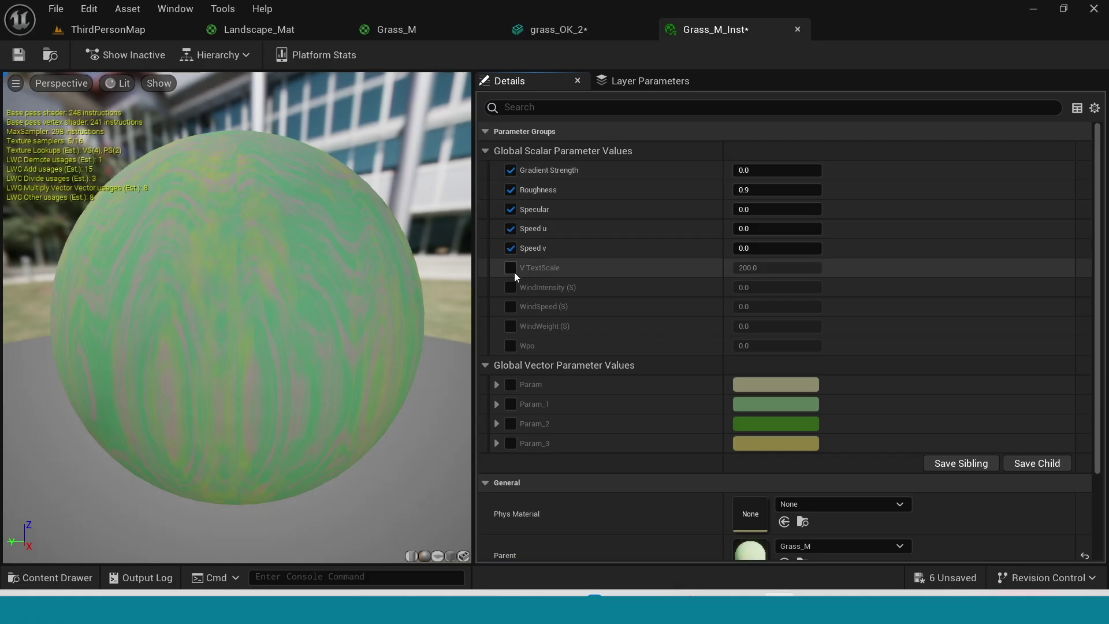
pyautogui.click(512, 268)
pyautogui.click(510, 287)
pyautogui.click(511, 306)
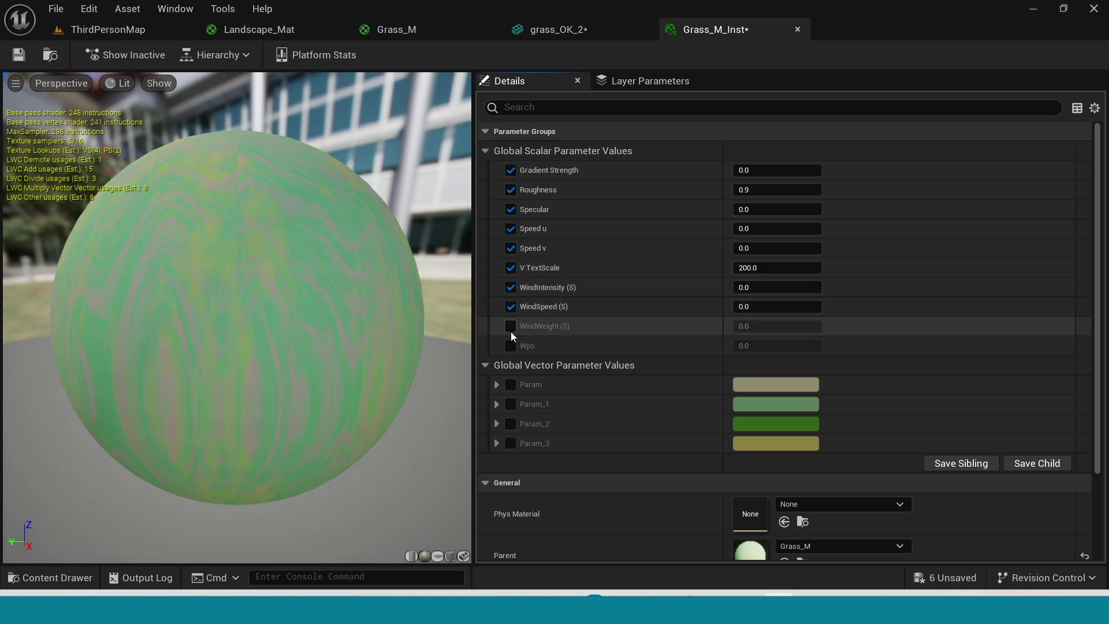
pyautogui.click(511, 326)
pyautogui.click(511, 345)
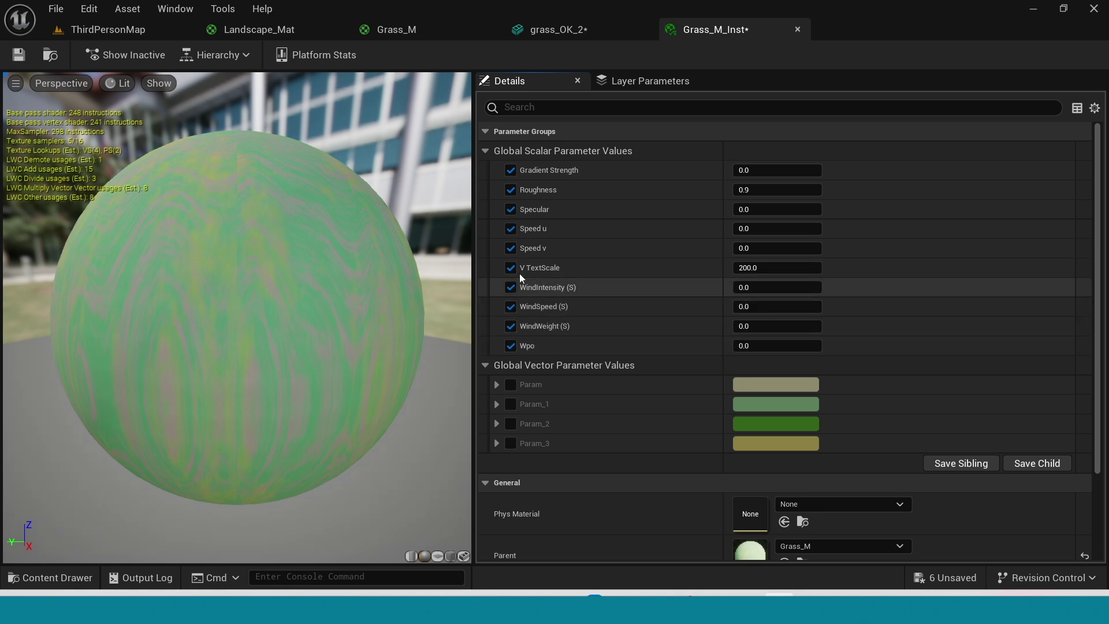
# Step: Return to the ThirdPersonMap level and change the editor to Foliage mode
pyautogui.click(108, 29)
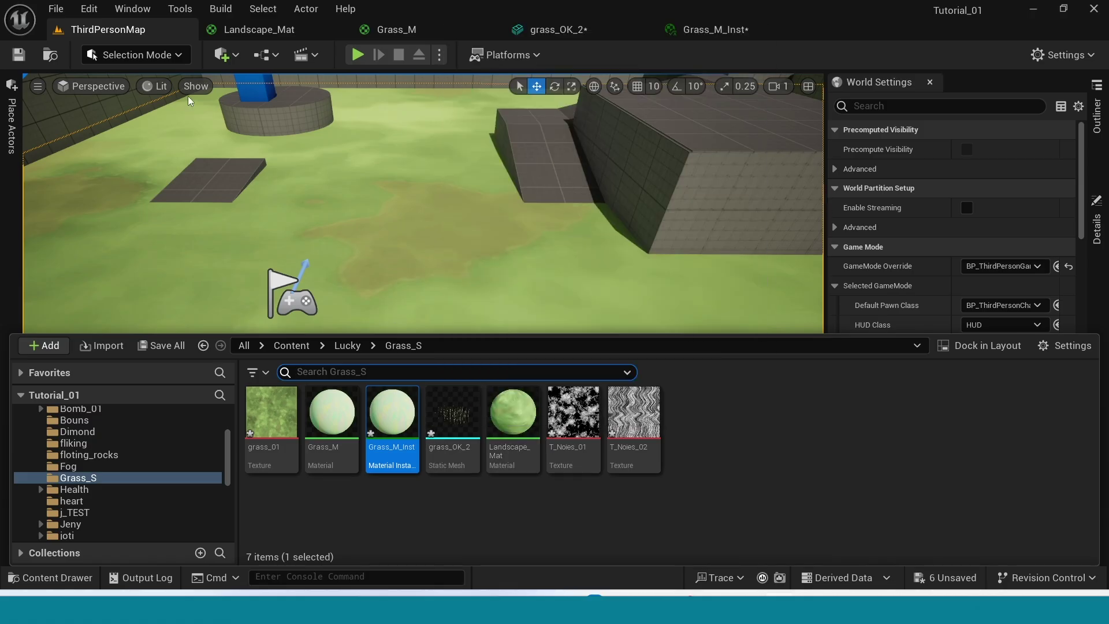
pyautogui.click(160, 60)
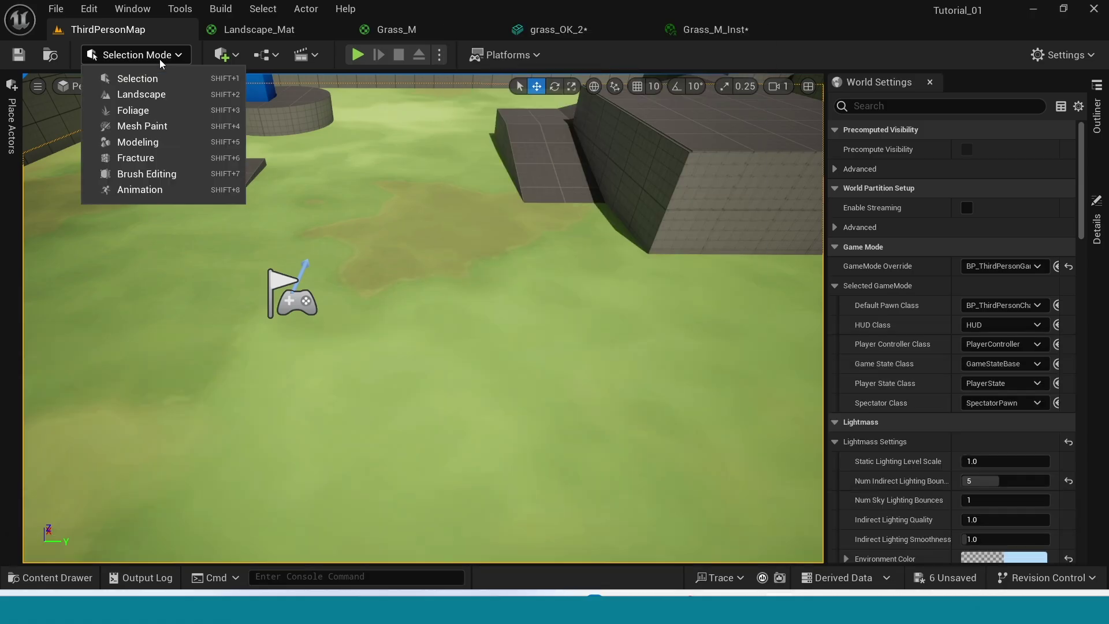
pyautogui.click(157, 115)
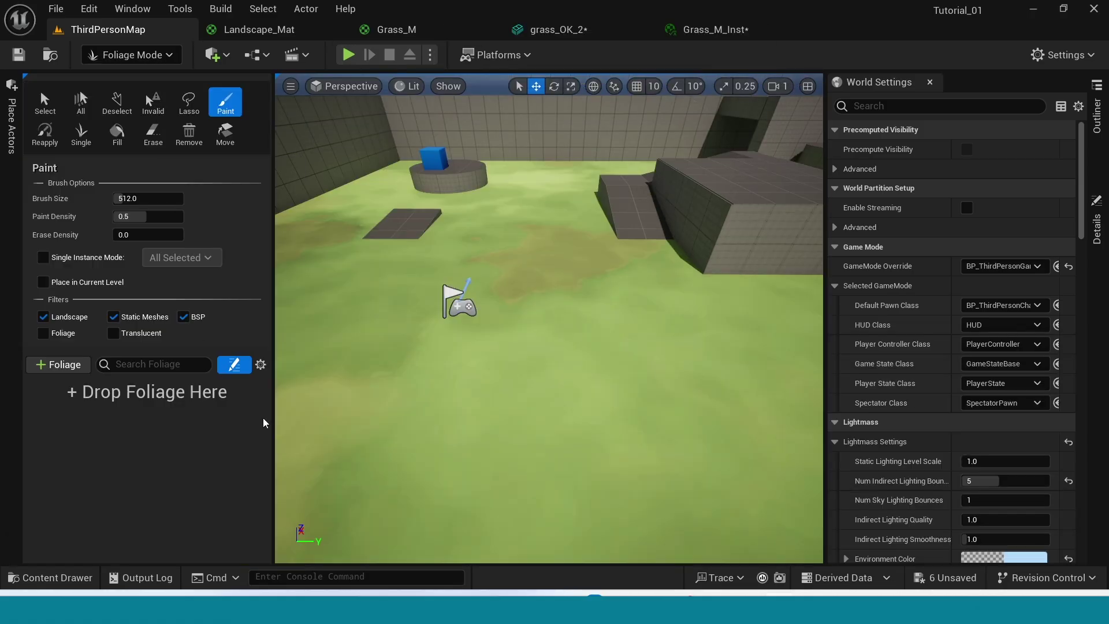
# Step: Add the grass_OK_2 static mesh as a foliage type, saving it as grass_OK_2_FoliageType in the Grass_S folder
pyautogui.hotkey('ctrl', 'space')
pyautogui.click(446, 437)
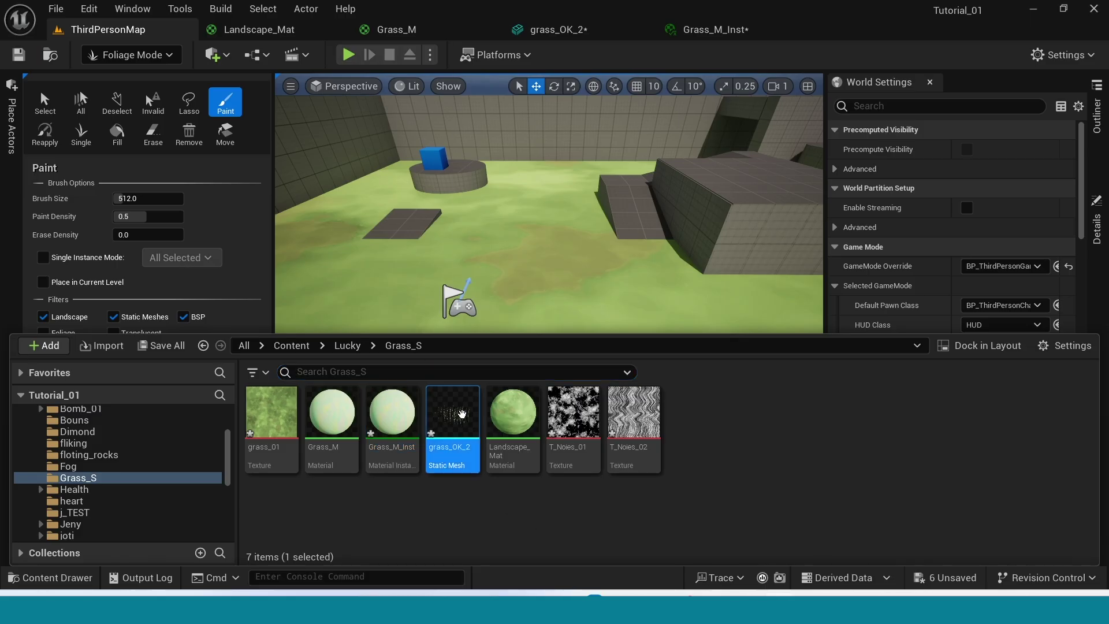
pyautogui.moveTo(468, 341); pyautogui.dragTo(448, 437)
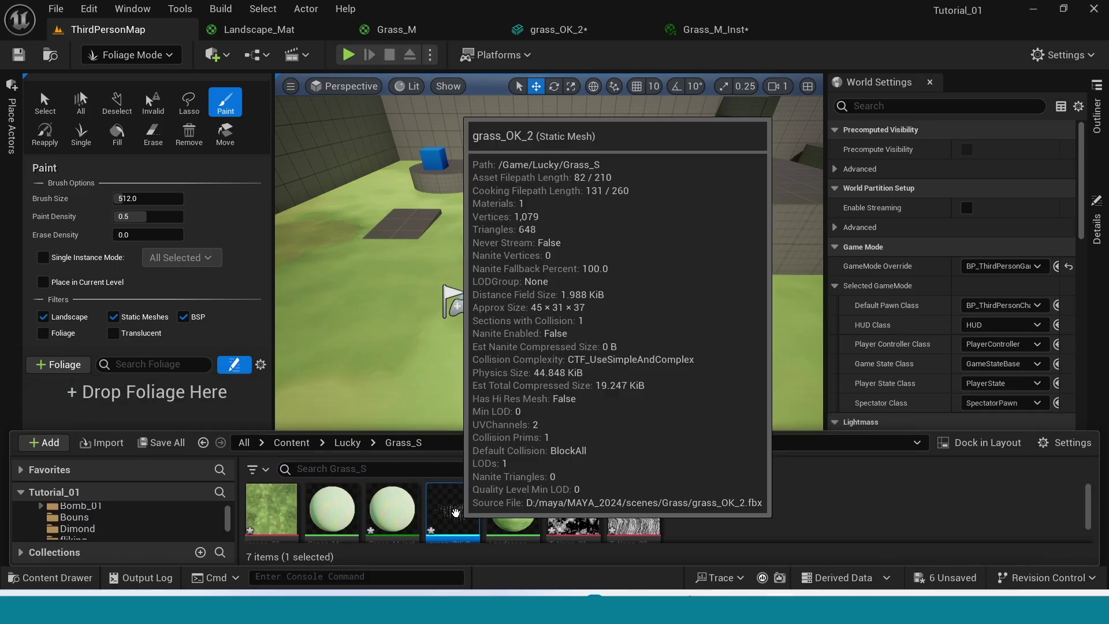
pyautogui.moveTo(472, 526); pyautogui.dragTo(138, 414)
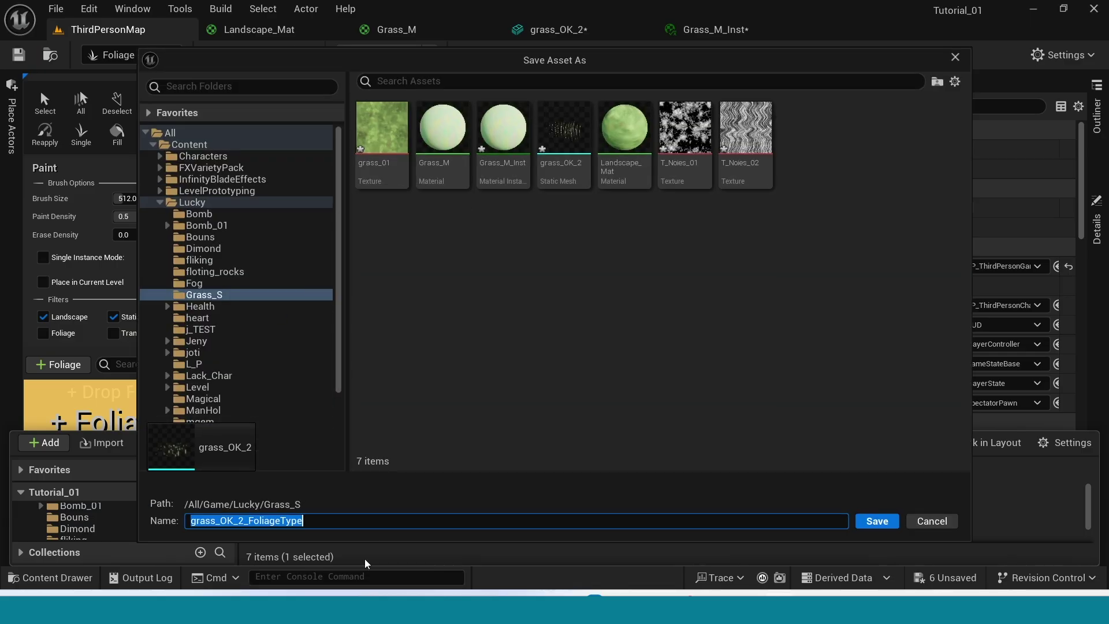
pyautogui.click(877, 521)
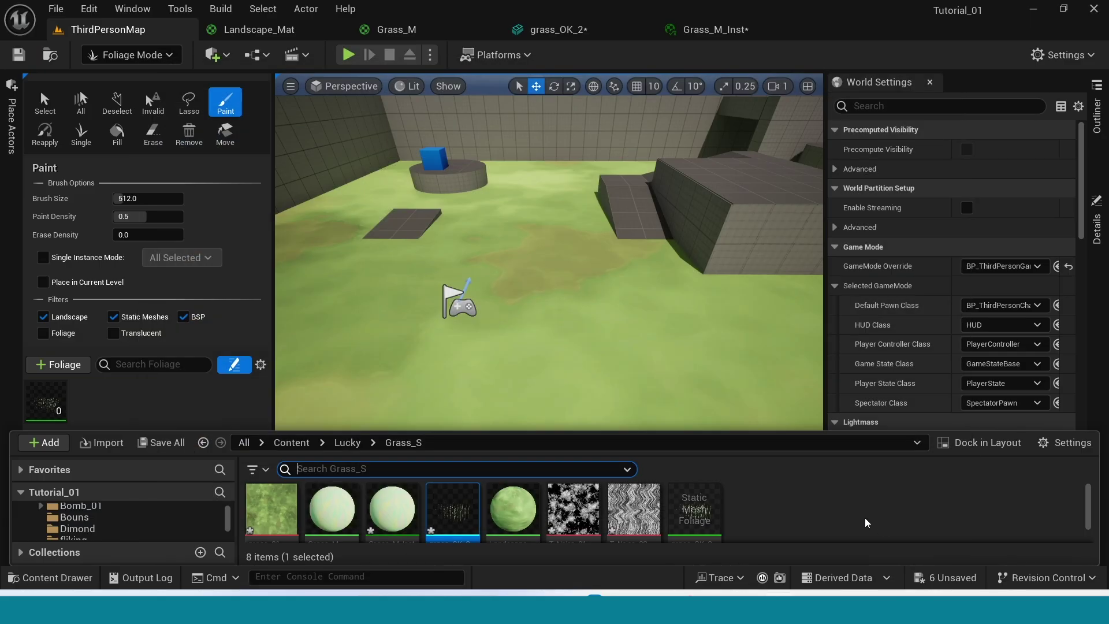
# Step: Paint test grass across the level floor with brush size 512 and paint density 0.5, and inspect the clumps up close
pyautogui.moveTo(459, 281); pyautogui.dragTo(427, 277, button='right')
pyautogui.press('s')
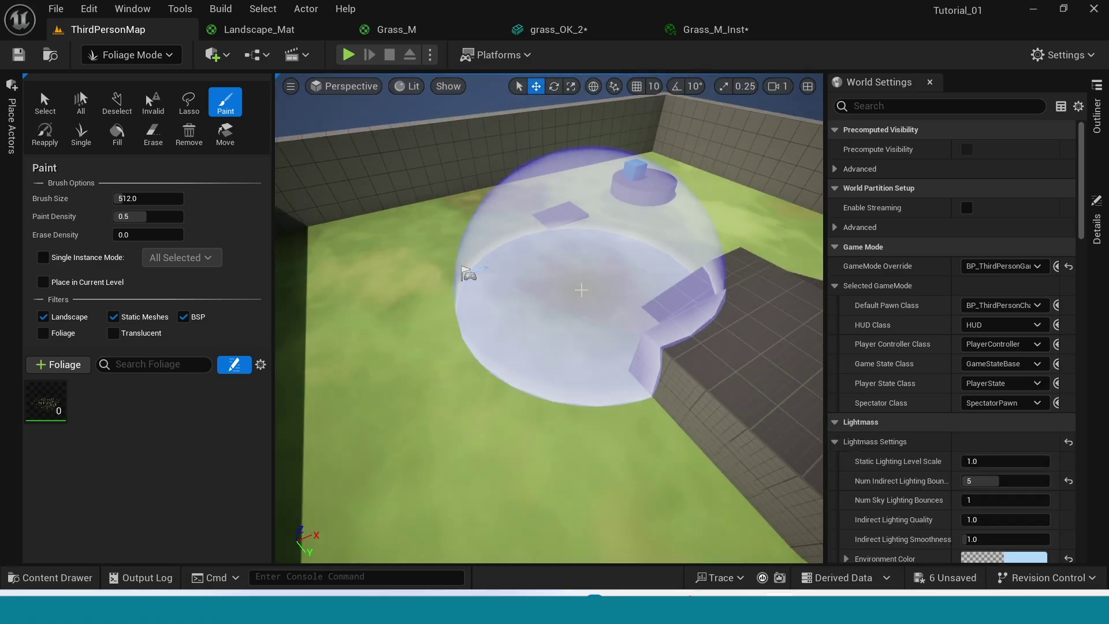
pyautogui.moveTo(399, 248)
pyautogui.mouseDown()
pyautogui.moveTo(525, 210)
pyautogui.moveTo(688, 224)
pyautogui.moveTo(470, 279)
pyautogui.mouseUp()
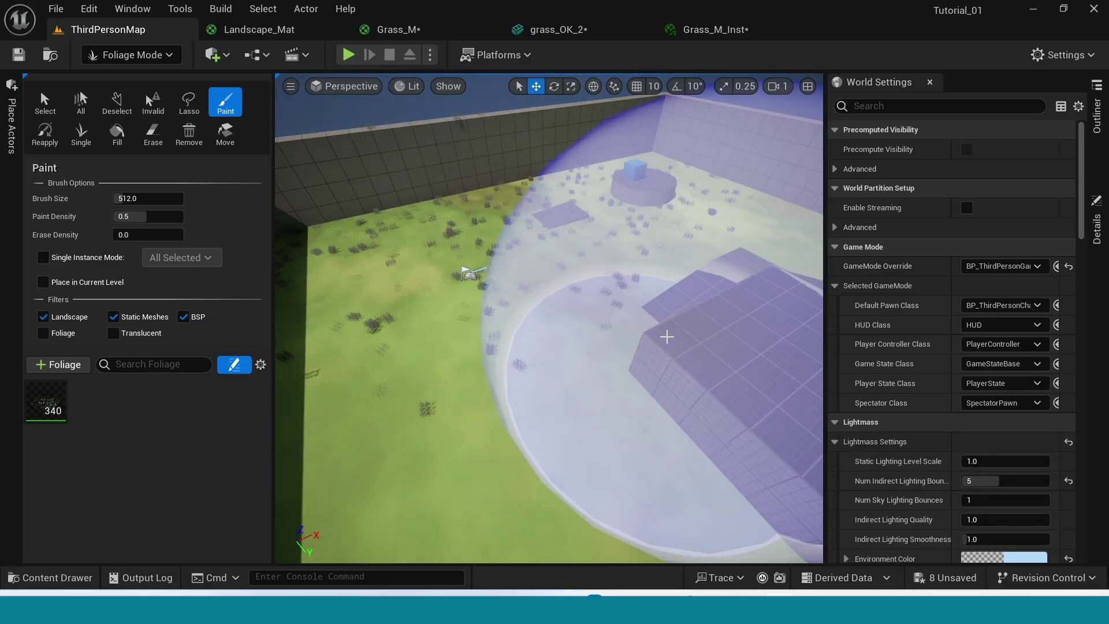
pyautogui.moveTo(522, 301)
pyautogui.mouseDown(button='right')
pyautogui.moveTo(554, 271)
pyautogui.moveTo(508, 294)
pyautogui.mouseUp(button='right')
pyautogui.press('w')
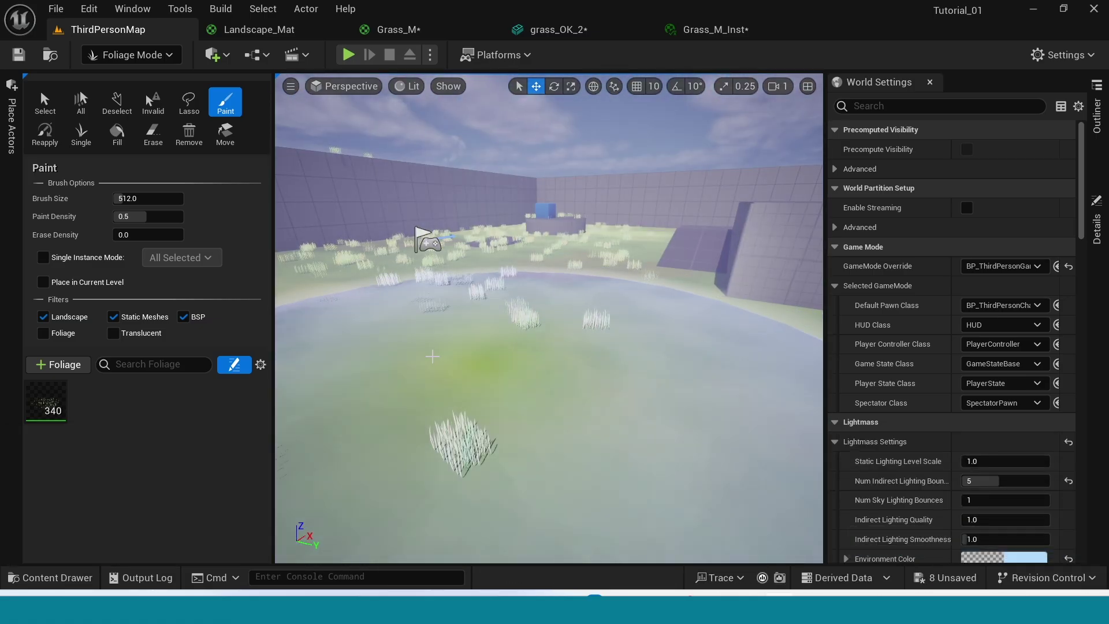
# Step: Set Paint Density to 1.0 and the grass foliage type's Density / 1Kuu to 2000, testing them with a stroke and undoing it
pyautogui.click(49, 401)
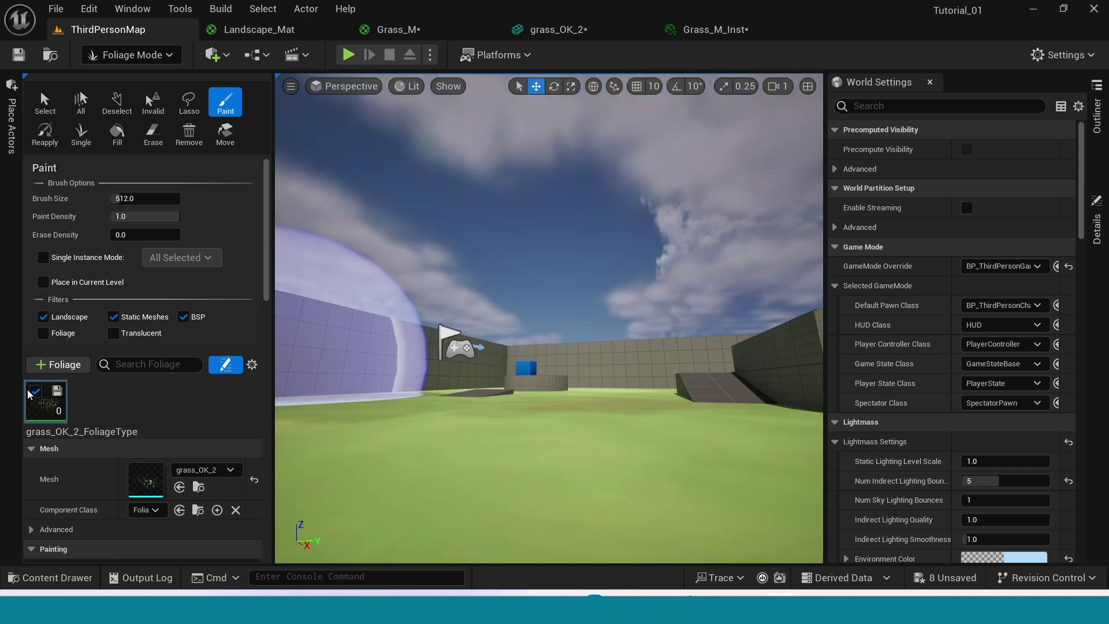
pyautogui.moveTo(263, 286); pyautogui.dragTo(260, 361)
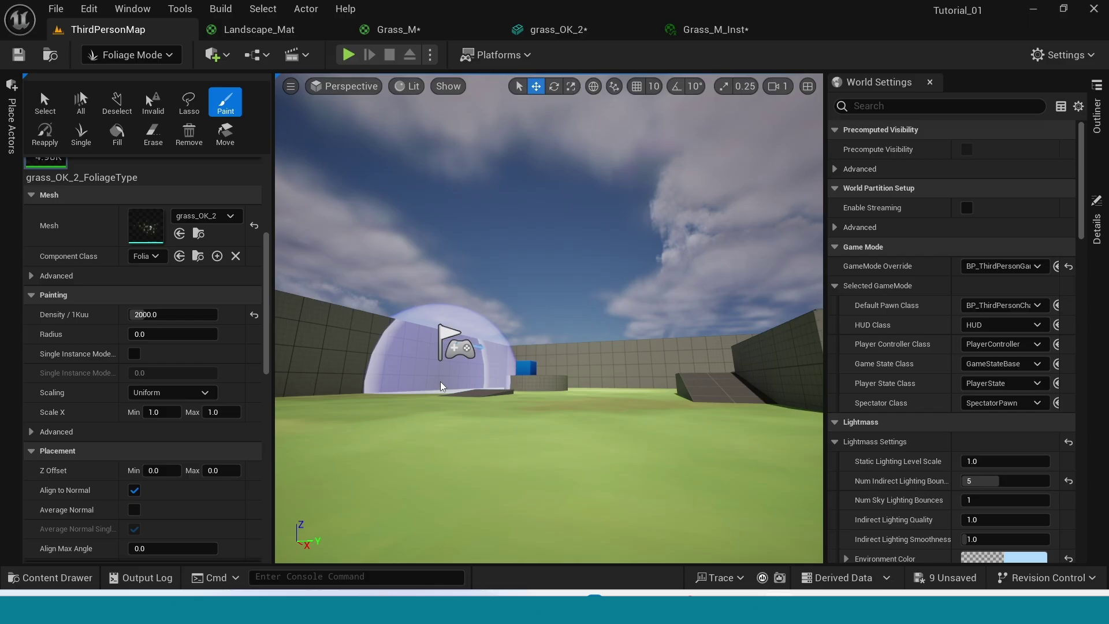
pyautogui.moveTo(443, 387); pyautogui.dragTo(424, 412)
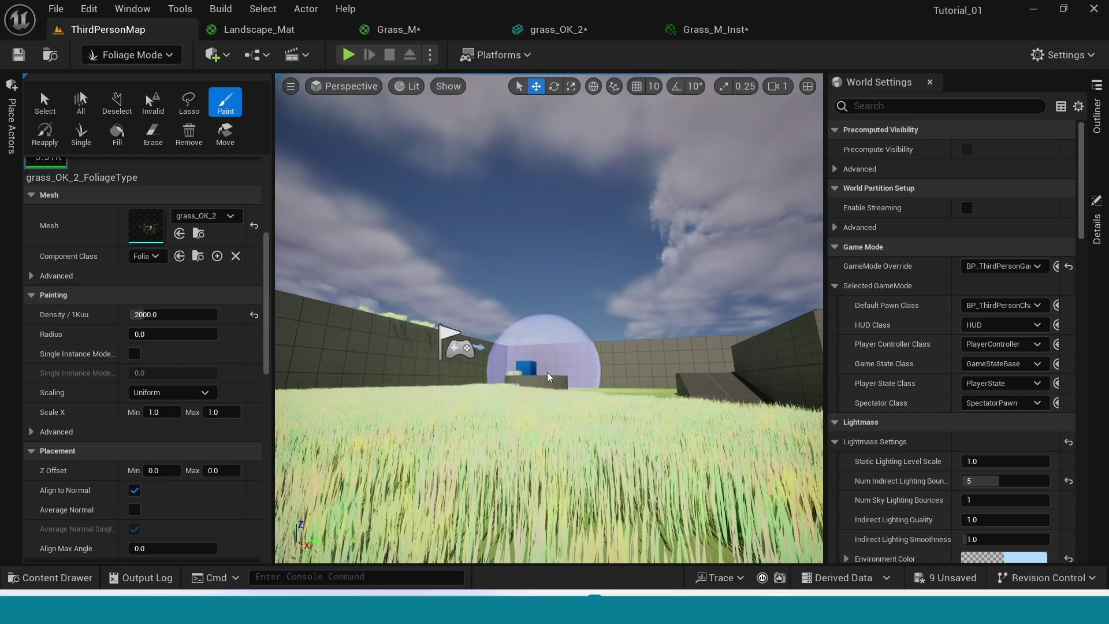
pyautogui.hotkey('ctrl', 'z')
# Step: Try a sparser grass stroke with Density / 1Kuu set to 200 and undo it
pyautogui.click(159, 315)
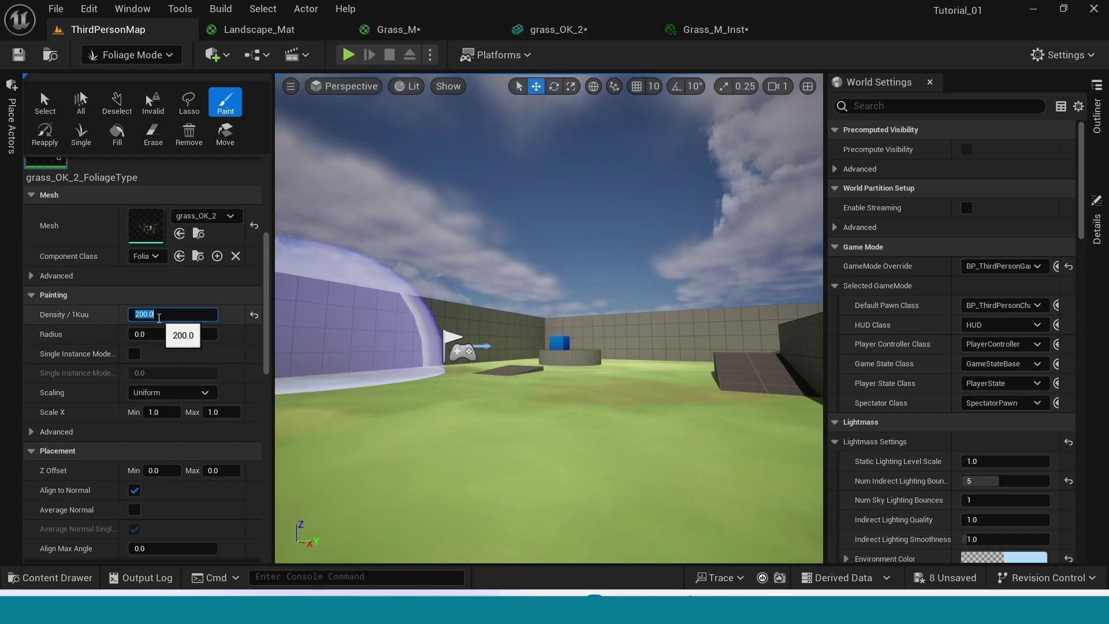
pyautogui.moveTo(404, 396); pyautogui.dragTo(561, 424)
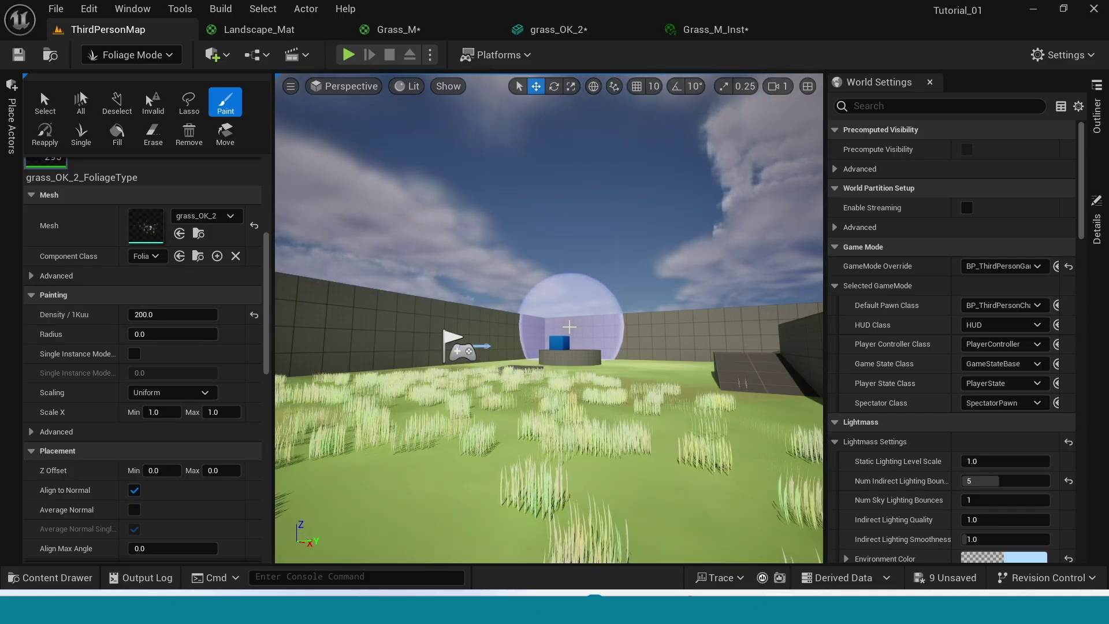
pyautogui.hotkey('ctrl', 'z')
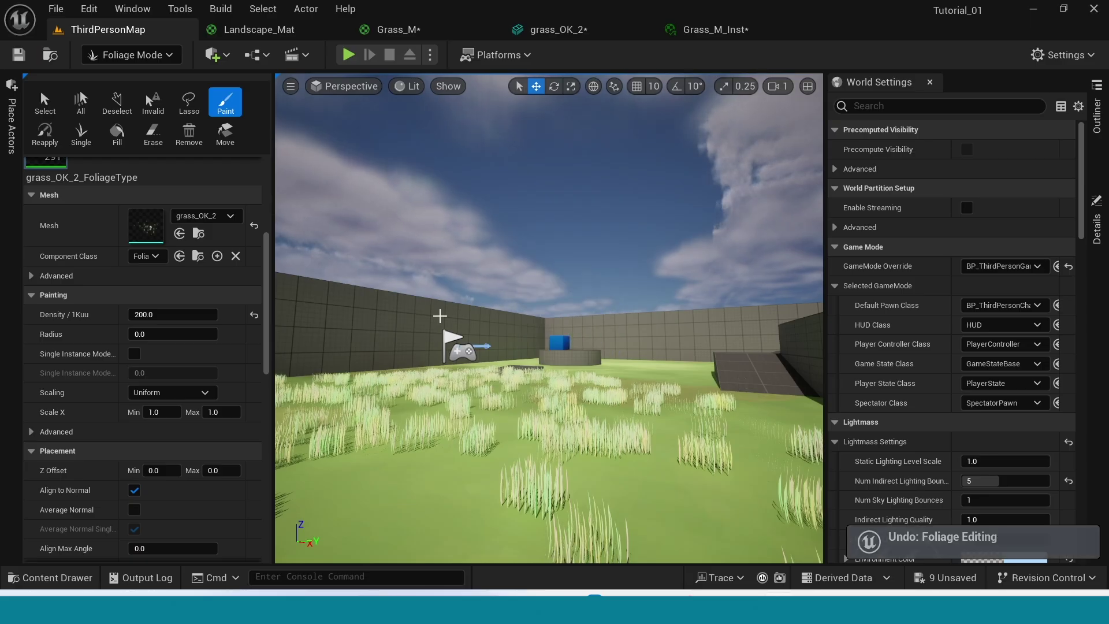
pyautogui.hotkey('ctrl', 'z')
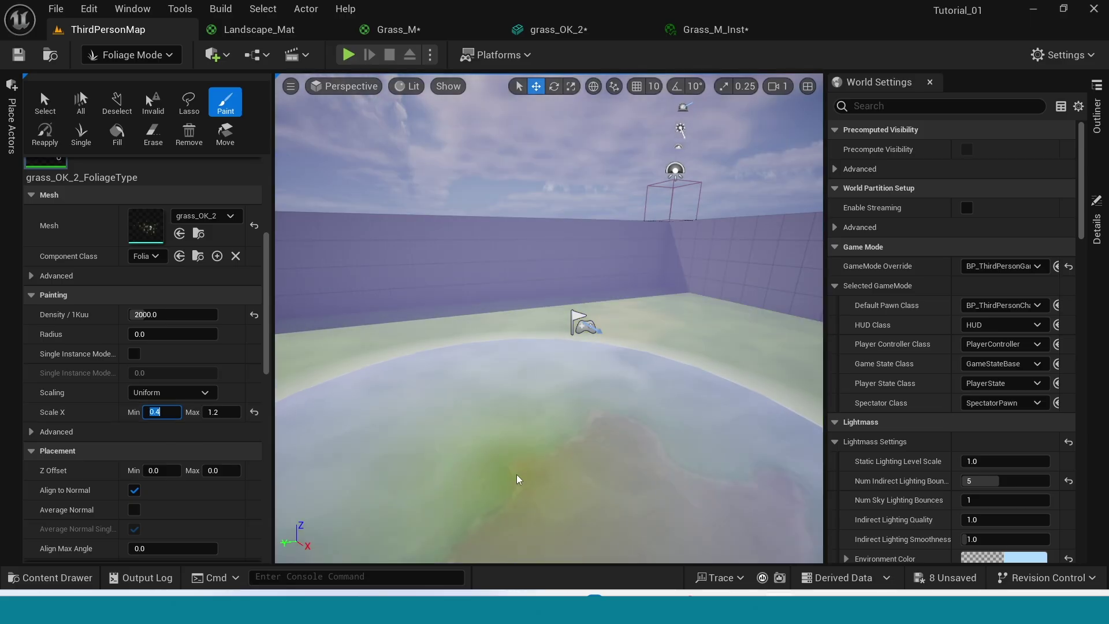
# Step: Paint a grass patch with Density / 1Kuu at 2000 and Scale X ranging from 0.4 to 1.2
pyautogui.click(563, 390)
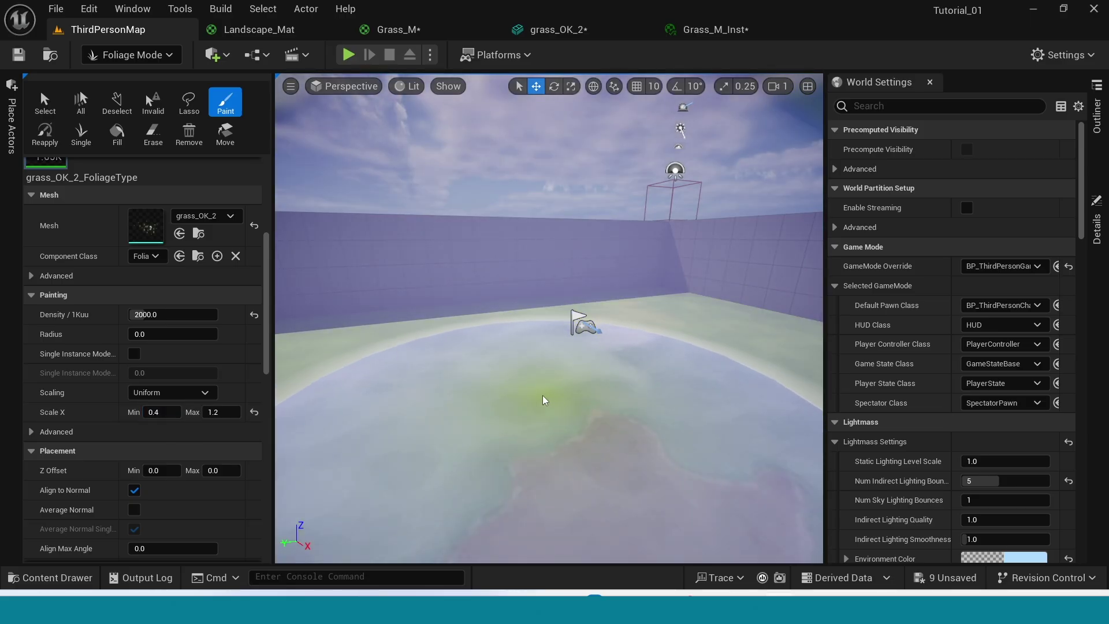
pyautogui.scroll(5, 565, 391)
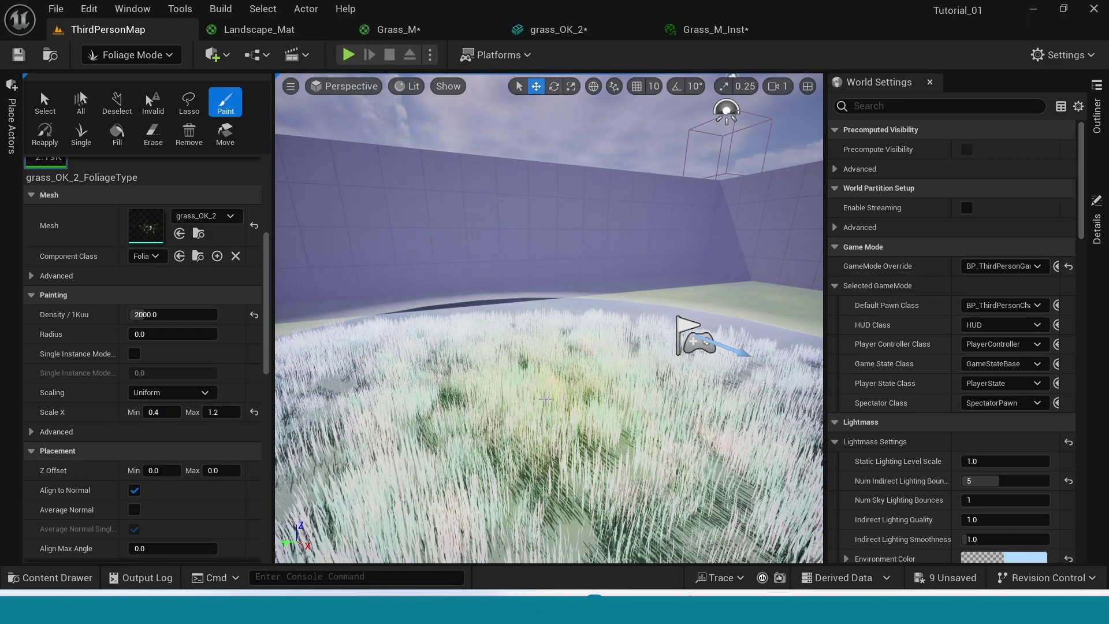
# Step: Examine the painted grass from several angles and check where the blade roots meet the ground
pyautogui.moveTo(564, 391)
pyautogui.mouseDown(button='right')
pyautogui.moveTo(552, 344)
pyautogui.moveTo(480, 332)
pyautogui.mouseUp(button='right')
pyautogui.moveTo(664, 451); pyautogui.dragTo(549, 458, button='right')
pyautogui.moveTo(549, 399); pyautogui.dragTo(547, 351, button='right')
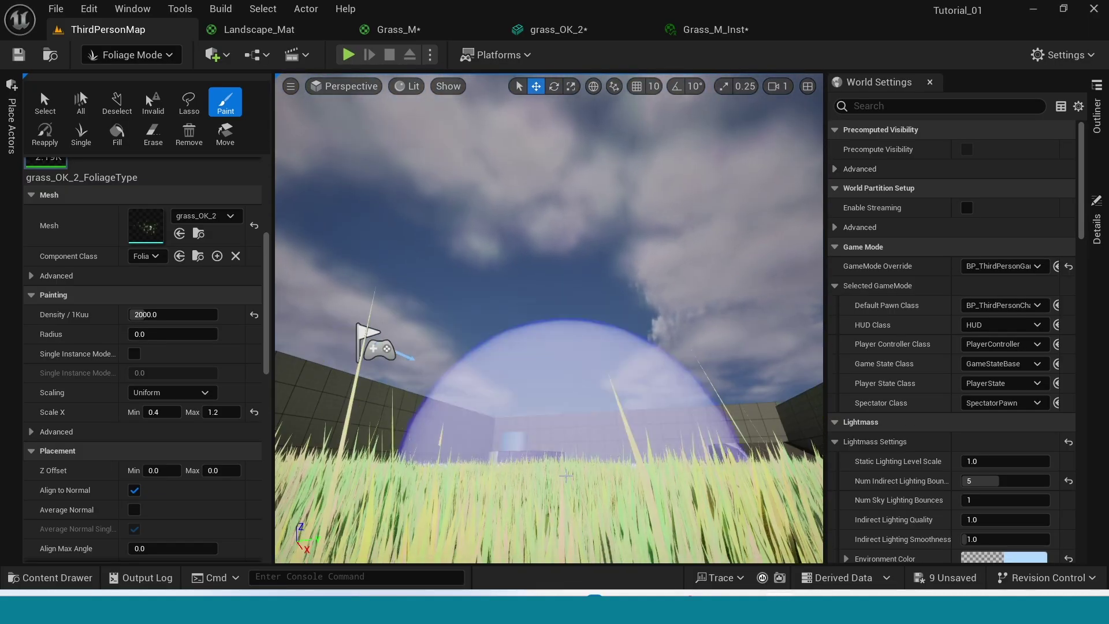
pyautogui.scroll(-3, 566, 476)
pyautogui.moveTo(670, 458)
pyautogui.mouseDown(button='right')
pyautogui.moveTo(671, 469)
pyautogui.moveTo(649, 442)
pyautogui.mouseUp(button='right')
pyautogui.scroll(-3, 649, 431)
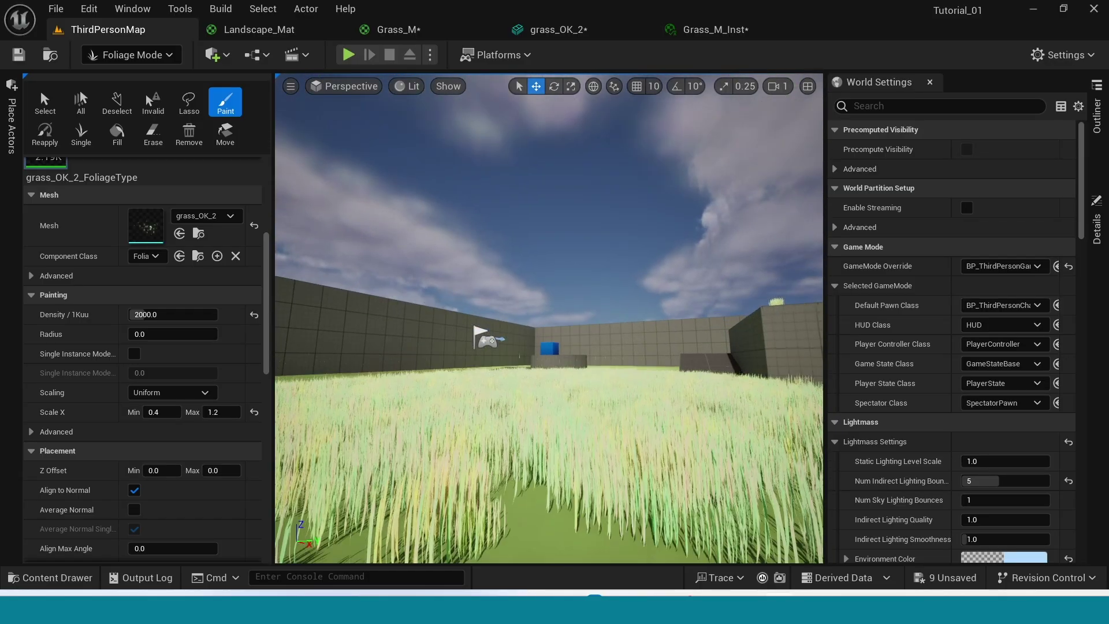
pyautogui.moveTo(549, 353); pyautogui.dragTo(511, 397, button='right')
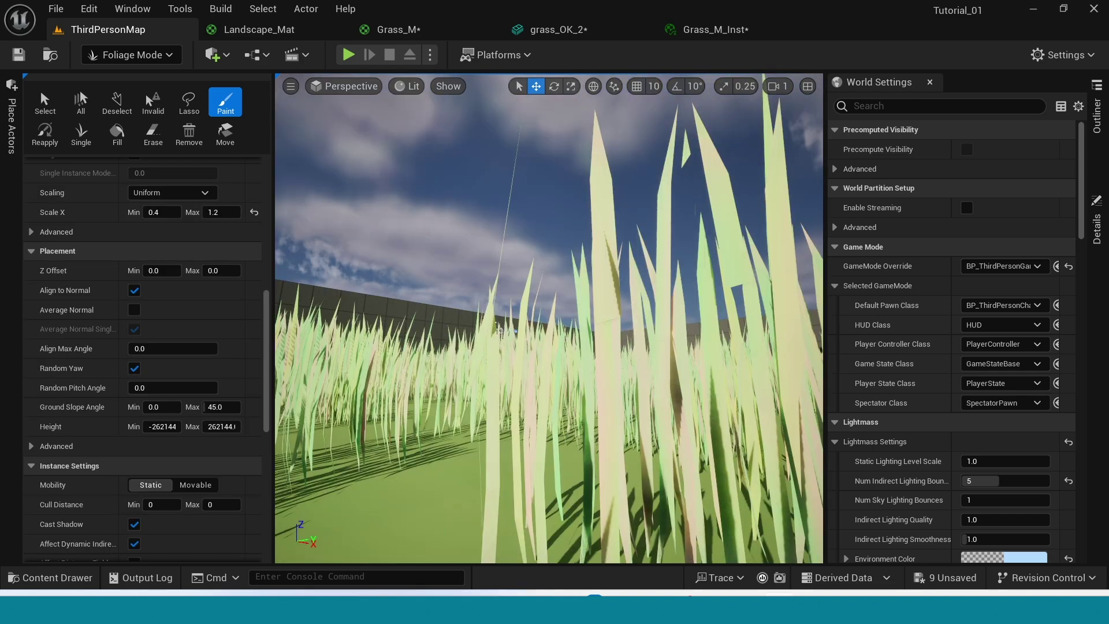
pyautogui.moveTo(664, 396); pyautogui.dragTo(663, 396, button='right')
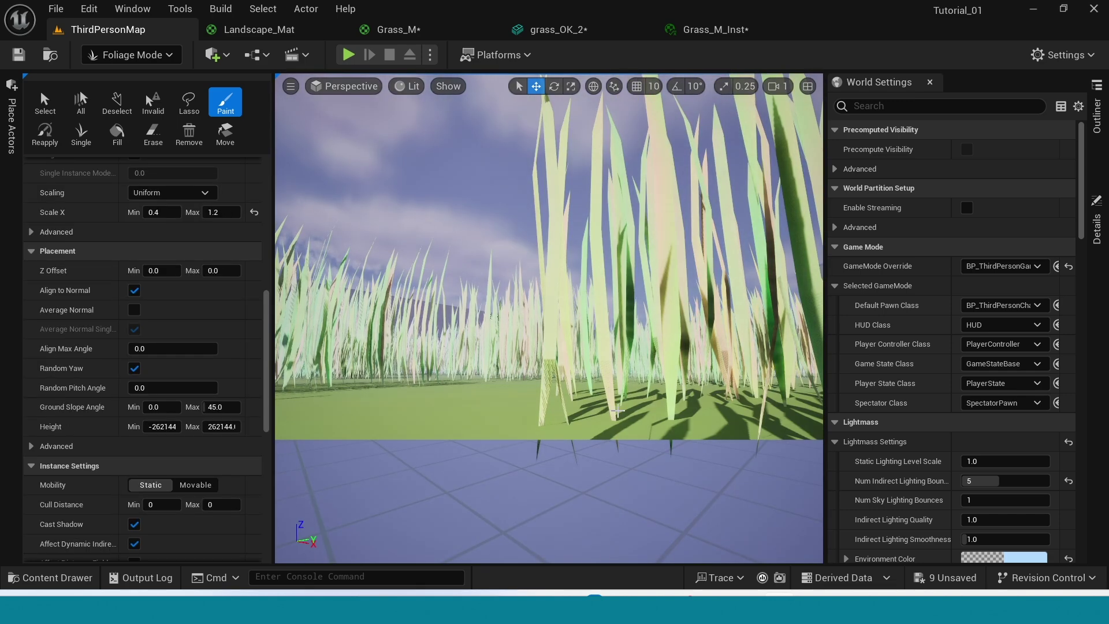
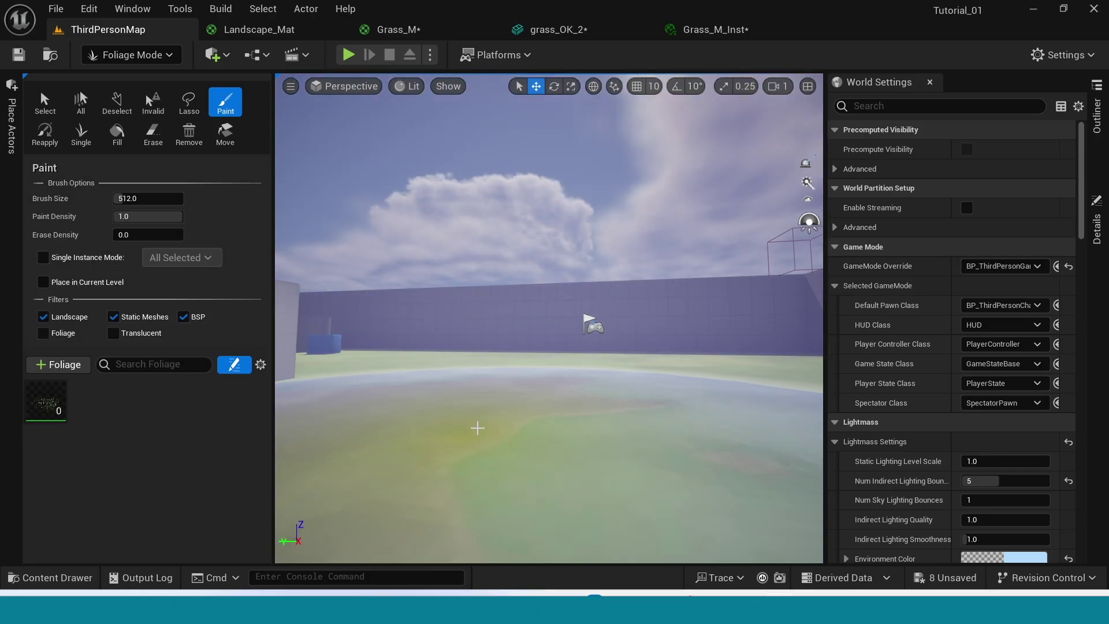
# Step: Paint a fresh dense grass patch on the cleared level floor
pyautogui.moveTo(555, 391); pyautogui.dragTo(524, 387)
pyautogui.moveTo(524, 387); pyautogui.dragTo(530, 364, button='right')
pyautogui.moveTo(581, 402)
pyautogui.mouseDown(button='right')
pyautogui.moveTo(581, 411)
pyautogui.moveTo(581, 401)
pyautogui.moveTo(552, 404)
pyautogui.moveTo(569, 405)
pyautogui.moveTo(568, 421)
pyautogui.mouseUp(button='right')
# Step: Set the grass foliage type's Z Offset minimum and maximum to -0.4 and its Random Pitch Angle to 10
pyautogui.click(42, 403)
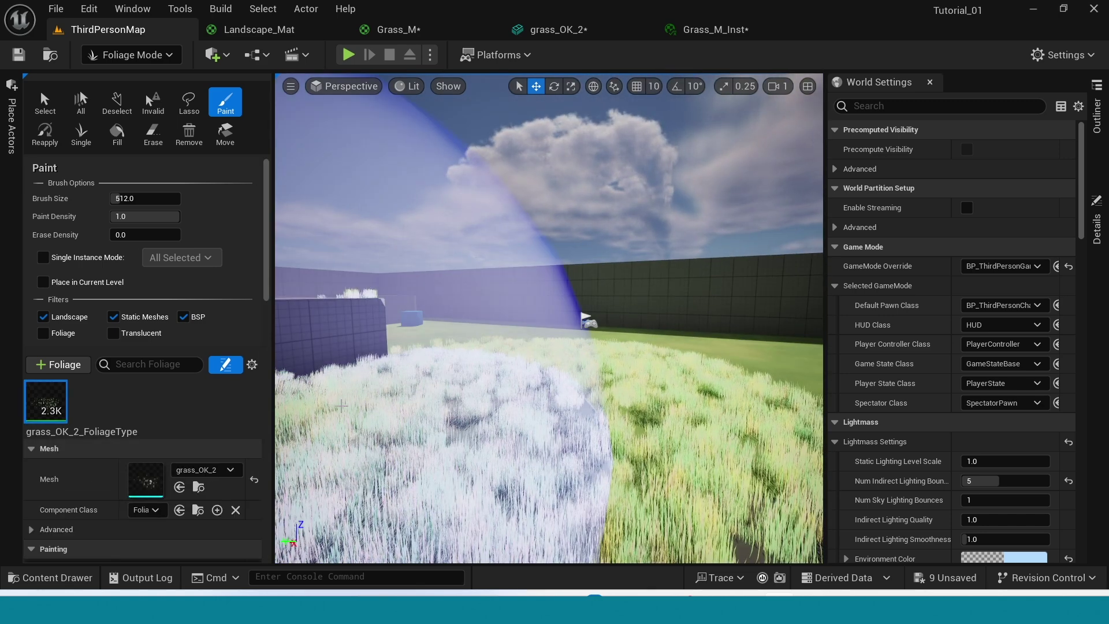
pyautogui.moveTo(267, 258); pyautogui.dragTo(260, 454)
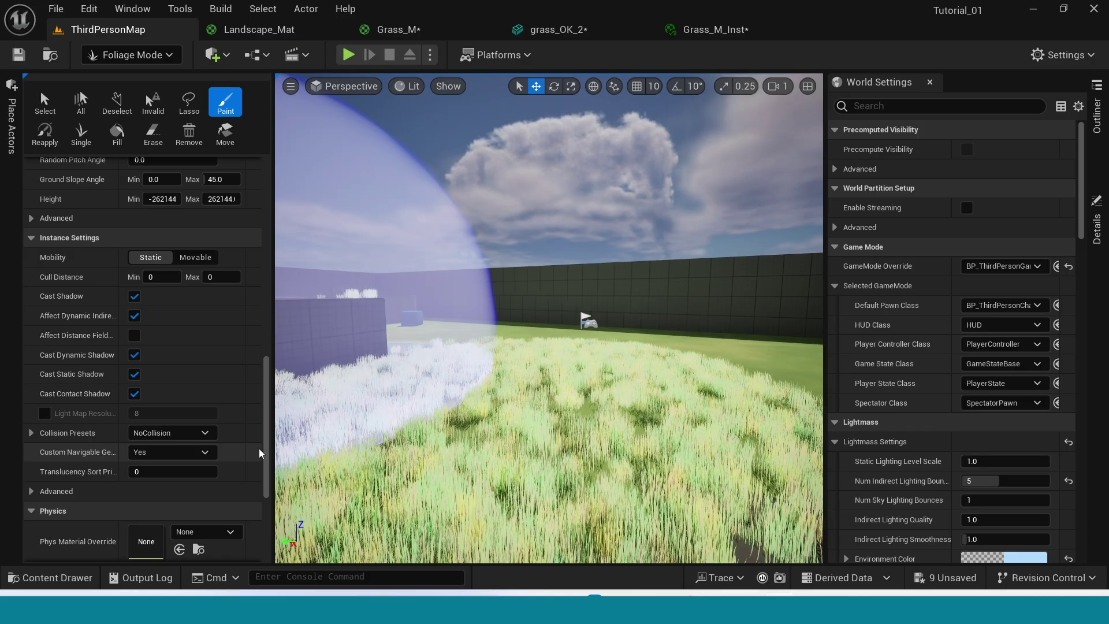
pyautogui.moveTo(268, 439); pyautogui.dragTo(269, 396)
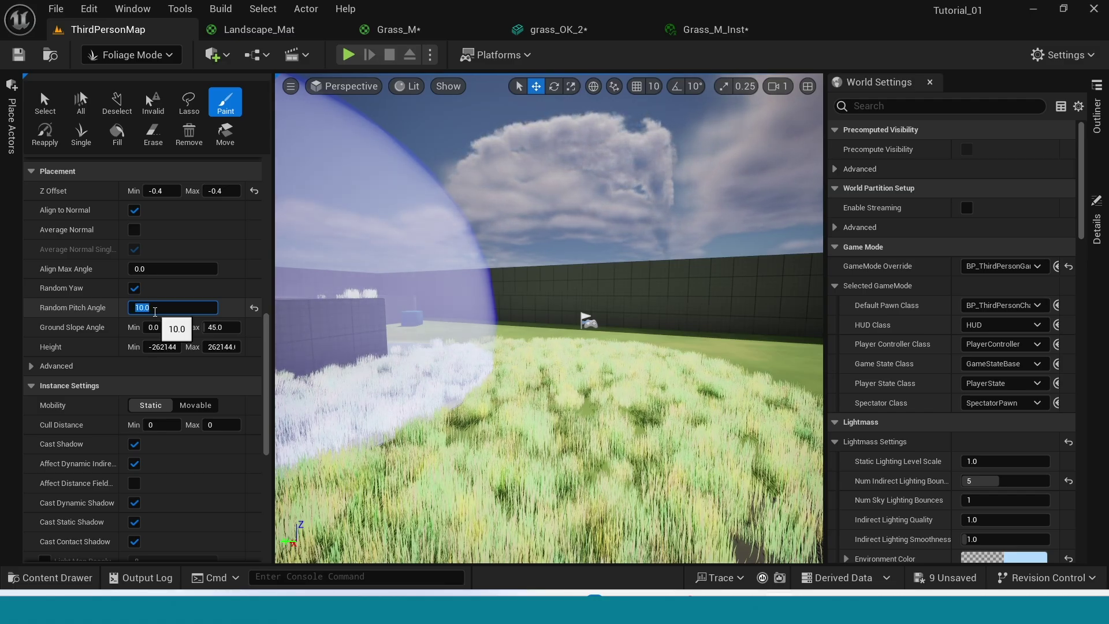
# Step: Try a Random Pitch Angle of 45 and paint a trial patch of grass on the bare floor
pyautogui.keyDown('alt'); pyautogui.moveTo(586, 356); pyautogui.dragTo(419, 332); pyautogui.keyUp('alt')
pyautogui.click(197, 270)
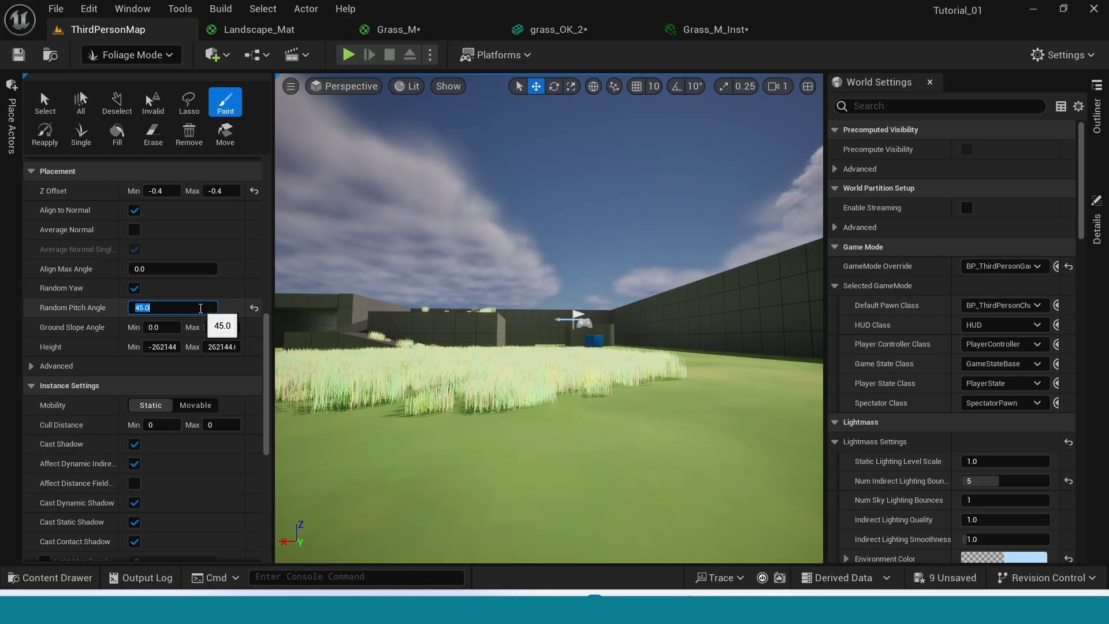
pyautogui.click(476, 447)
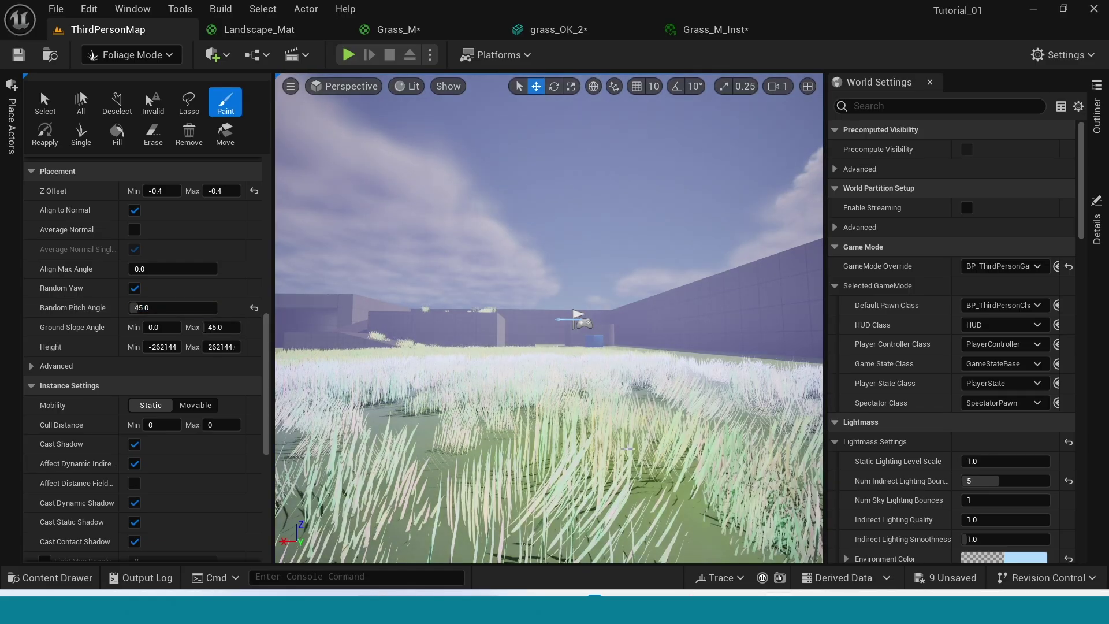
pyautogui.moveTo(628, 448); pyautogui.dragTo(548, 501, button='right')
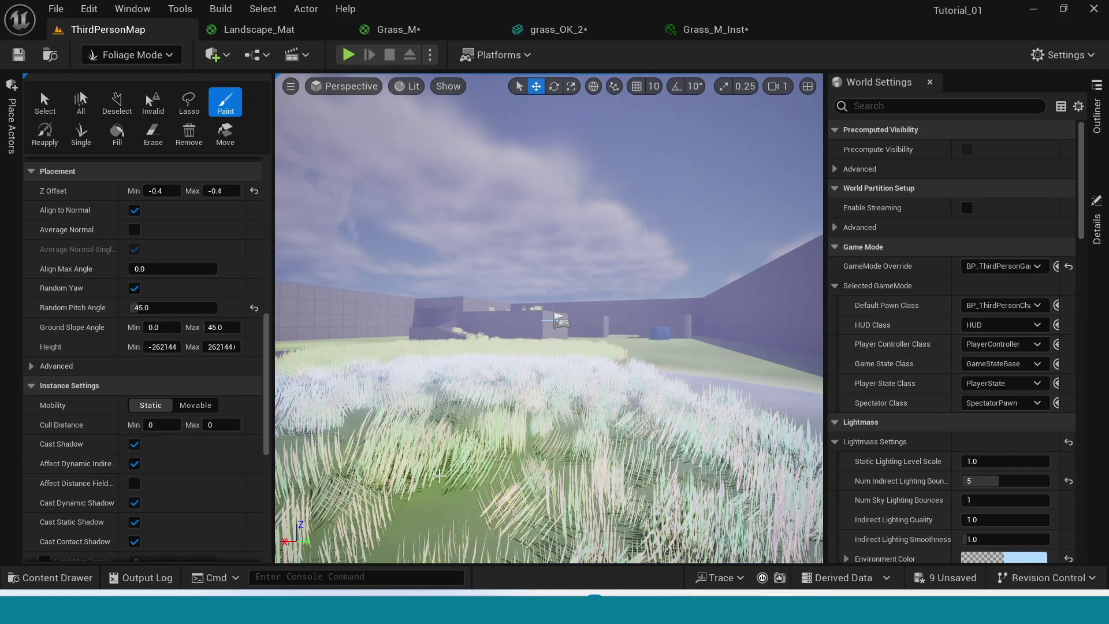
# Step: Set the Random Pitch Angle to 10 and examine the grass blades at ground level
pyautogui.click(177, 309)
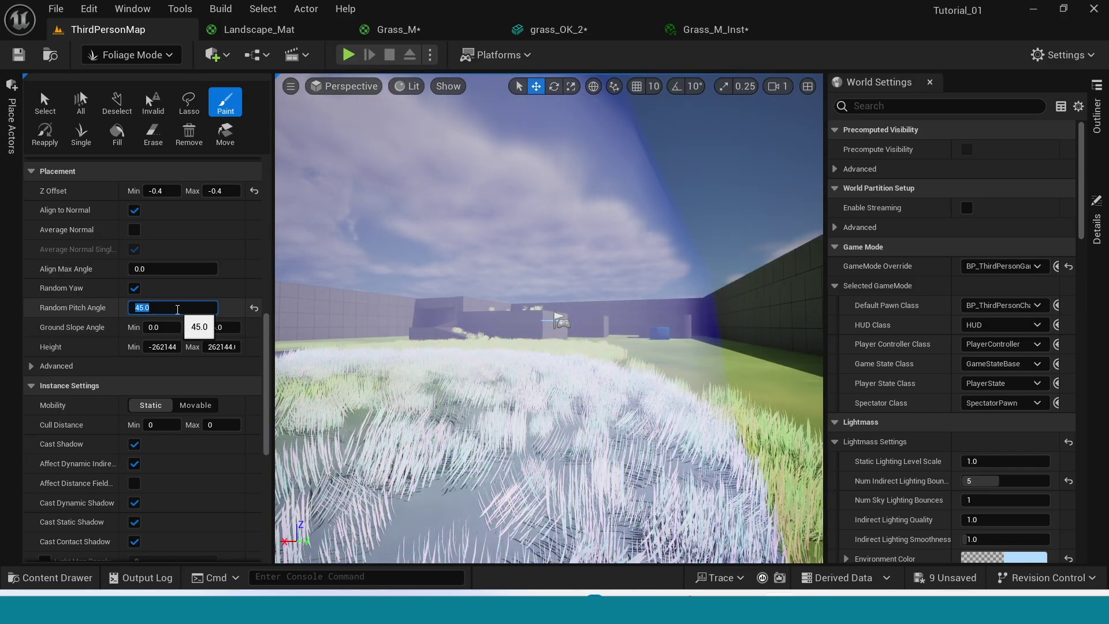
pyautogui.moveTo(640, 328)
pyautogui.mouseDown(button='right')
pyautogui.moveTo(618, 356)
pyautogui.moveTo(549, 376)
pyautogui.mouseUp(button='right')
pyautogui.moveTo(434, 467); pyautogui.dragTo(405, 448, button='right')
pyautogui.scroll(3, 433, 467)
pyautogui.moveTo(604, 381); pyautogui.dragTo(604, 350, button='right')
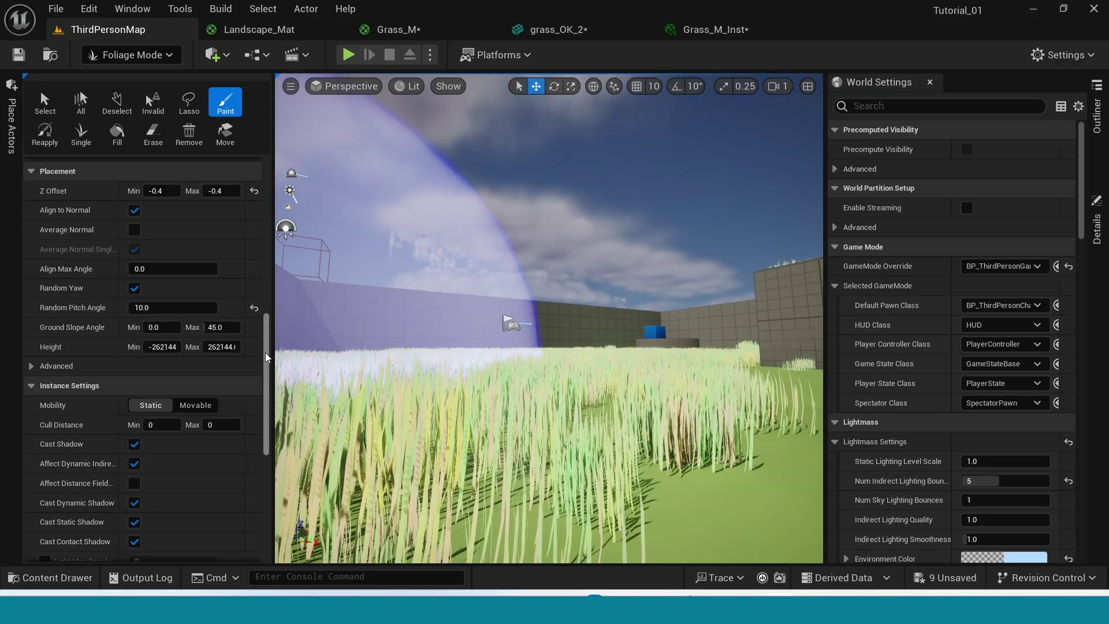
# Step: Turn off Cast Shadow for the grass foliage instances and review the remaining foliage type settings
pyautogui.moveTo(268, 357); pyautogui.dragTo(263, 404)
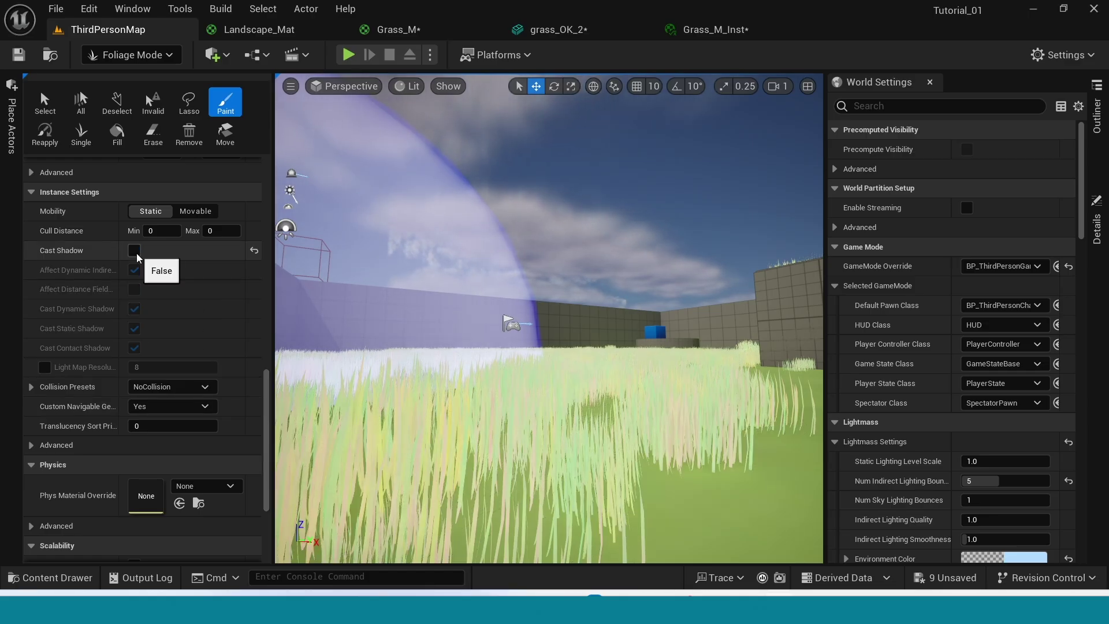
pyautogui.click(134, 251)
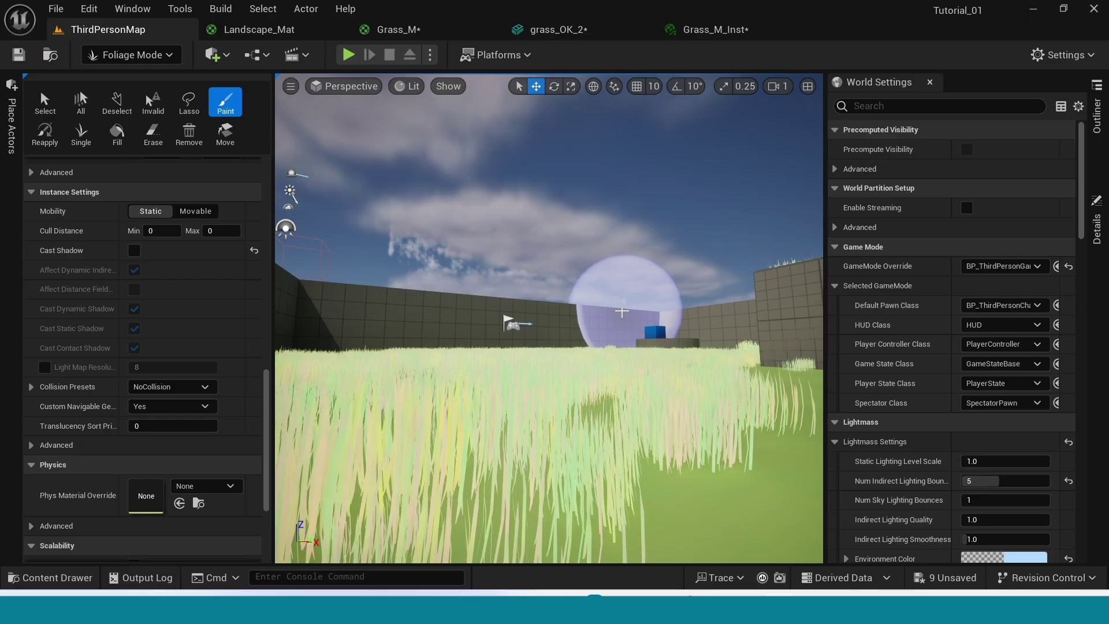
pyautogui.moveTo(623, 312); pyautogui.dragTo(626, 330, button='right')
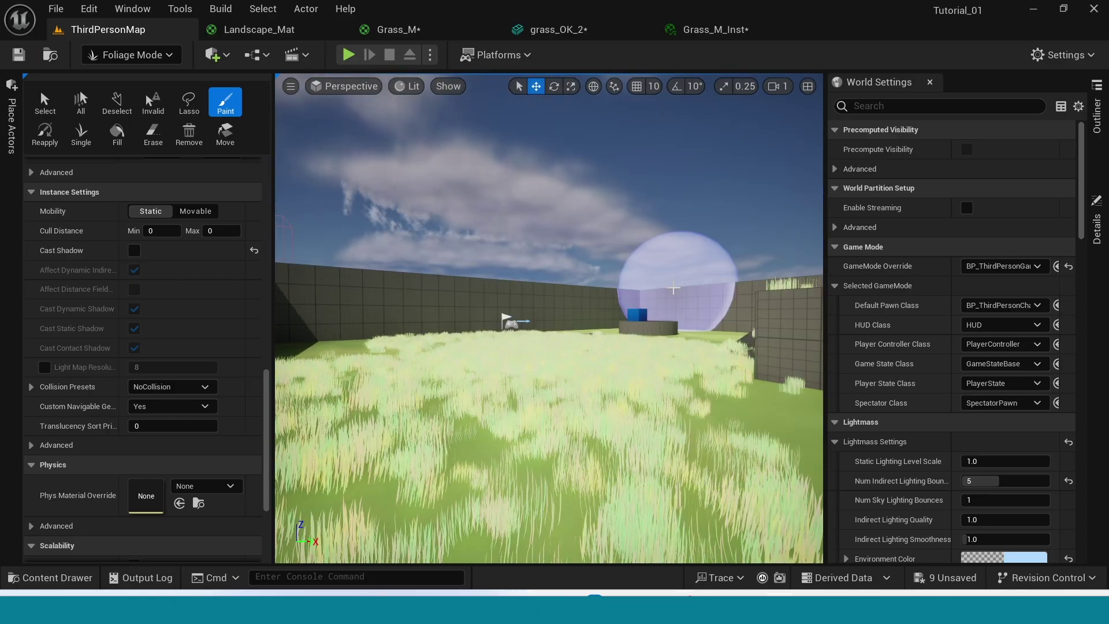
pyautogui.scroll(-3, 262, 427)
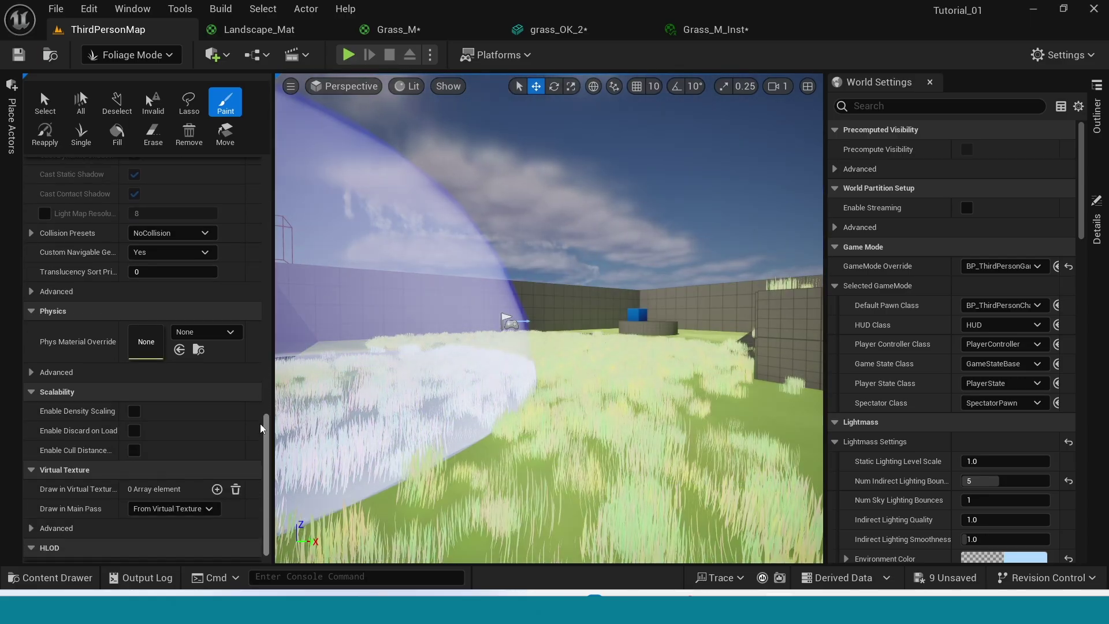
pyautogui.scroll(-1, 260, 439)
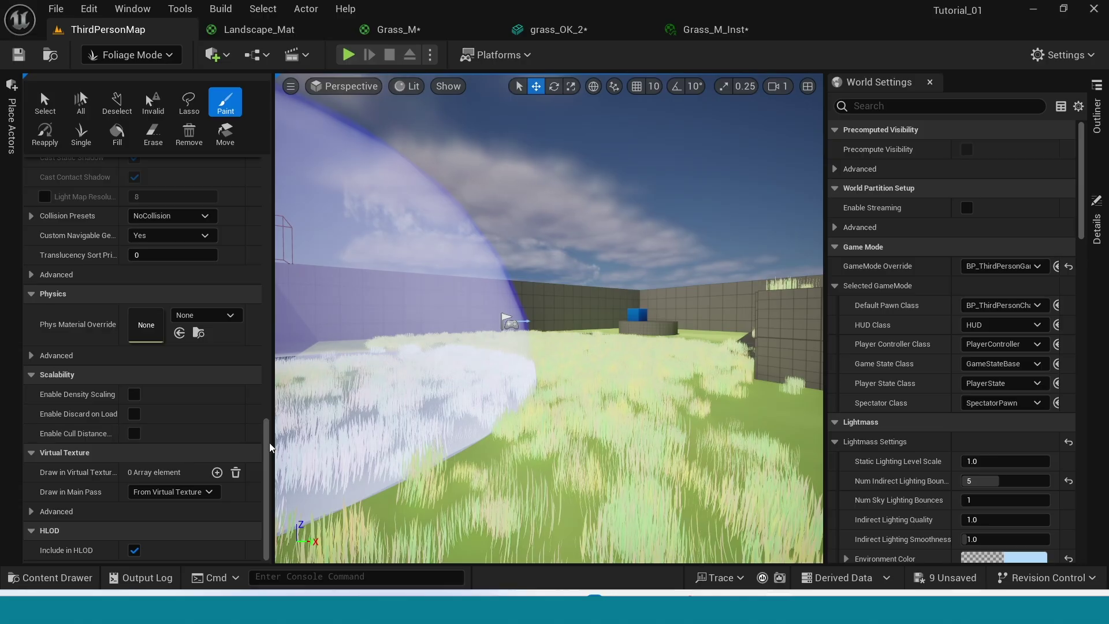
pyautogui.scroll(8, 137, 520)
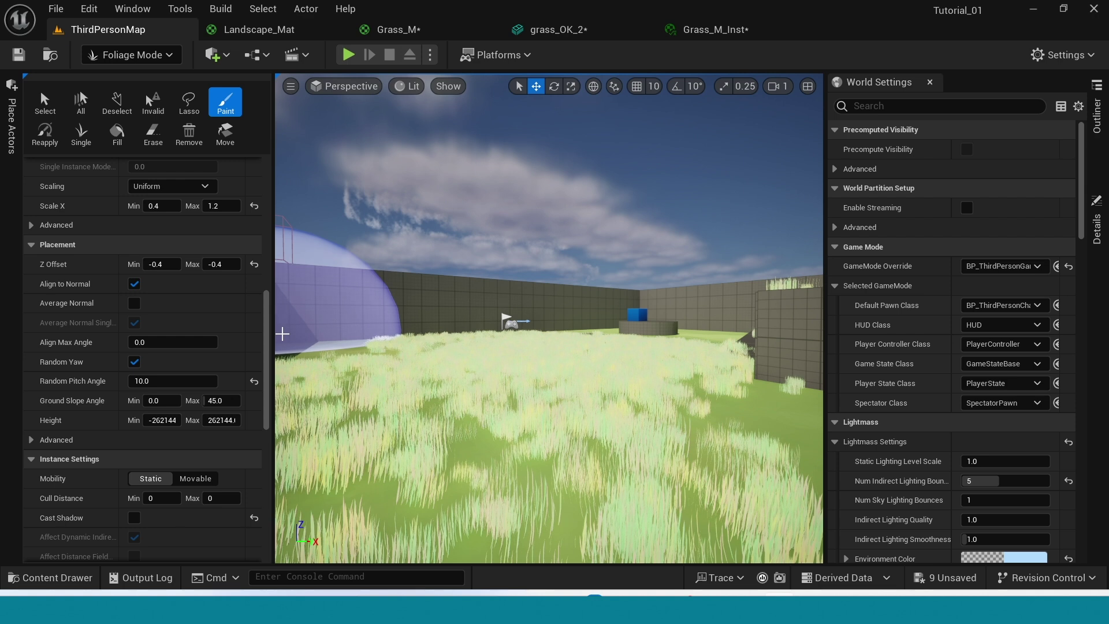
# Step: Paint grass foliage across the walled level's floor and low blocks with a brush size of 512
pyautogui.click(136, 286)
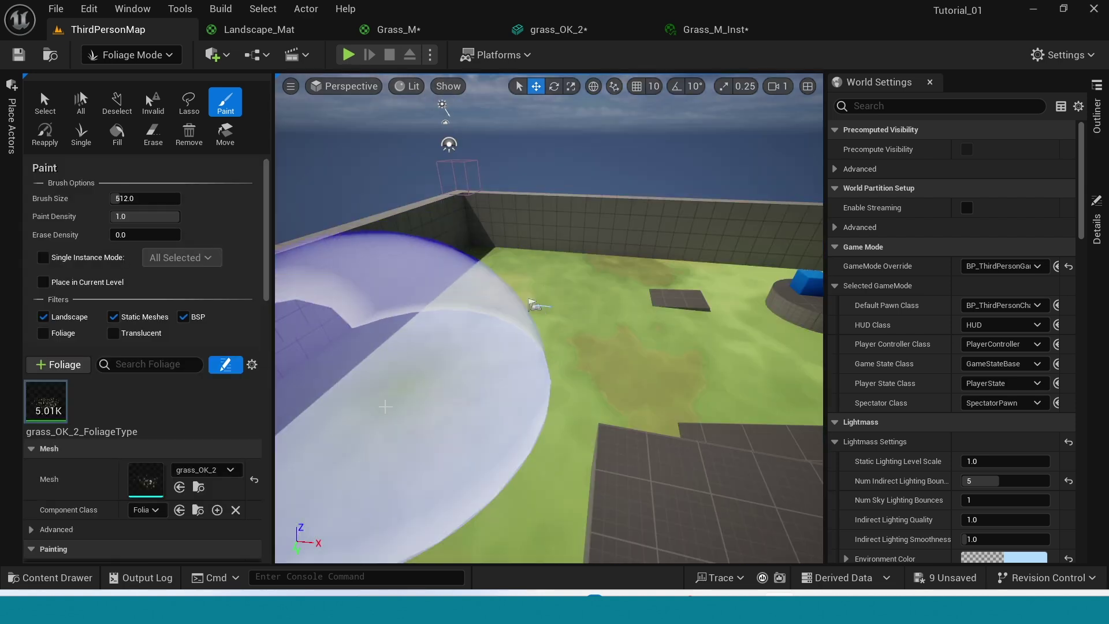
pyautogui.moveTo(385, 406)
pyautogui.mouseDown()
pyautogui.moveTo(531, 404)
pyautogui.moveTo(584, 231)
pyautogui.moveTo(687, 260)
pyautogui.moveTo(650, 311)
pyautogui.moveTo(421, 404)
pyautogui.moveTo(596, 428)
pyautogui.mouseUp()
pyautogui.moveTo(595, 428)
pyautogui.mouseDown(button='right')
pyautogui.moveTo(468, 418)
pyautogui.moveTo(450, 404)
pyautogui.mouseUp(button='right')
pyautogui.moveTo(595, 428)
pyautogui.mouseDown()
pyautogui.moveTo(665, 398)
pyautogui.moveTo(639, 444)
pyautogui.mouseUp()
pyautogui.moveTo(639, 443); pyautogui.dragTo(581, 399, button='right')
pyautogui.moveTo(639, 443); pyautogui.dragTo(457, 491)
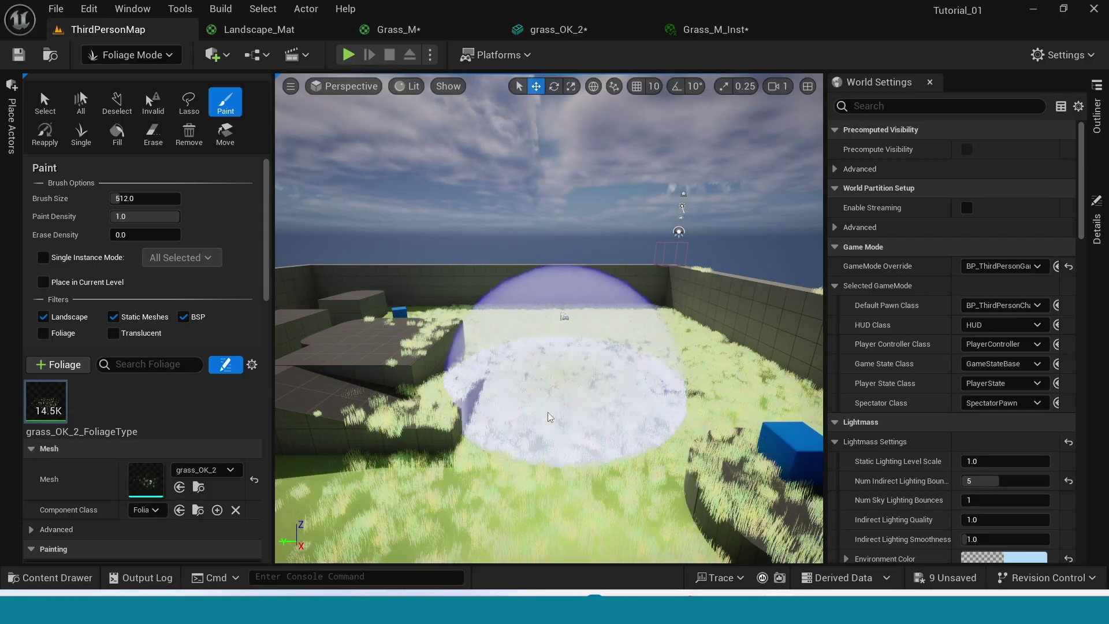
pyautogui.moveTo(614, 426); pyautogui.dragTo(554, 336, button='right')
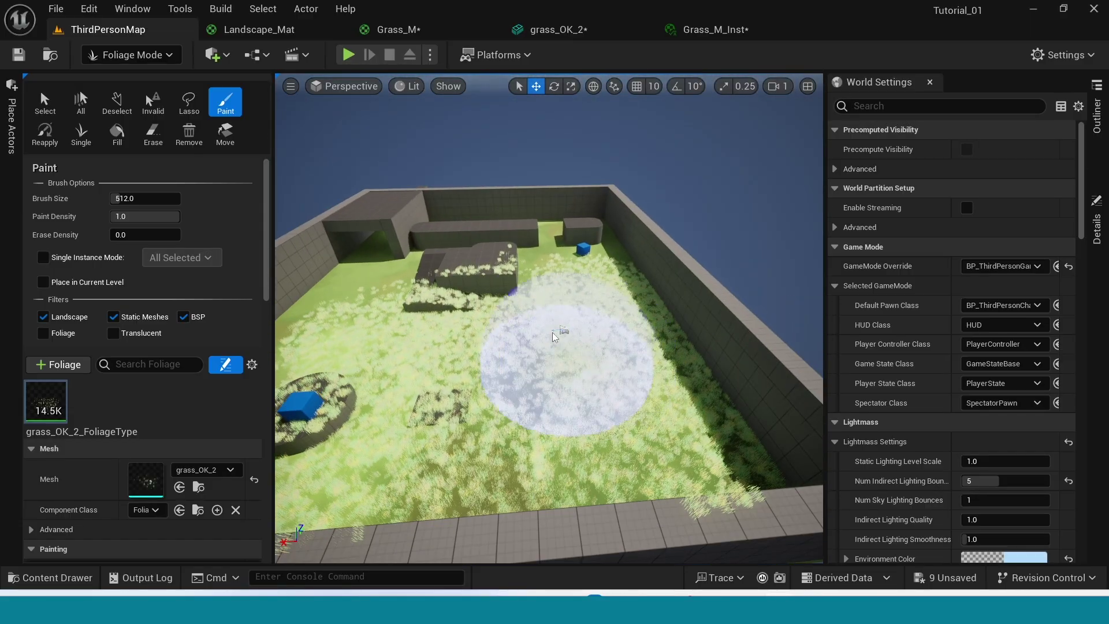
pyautogui.scroll(8, 652, 420)
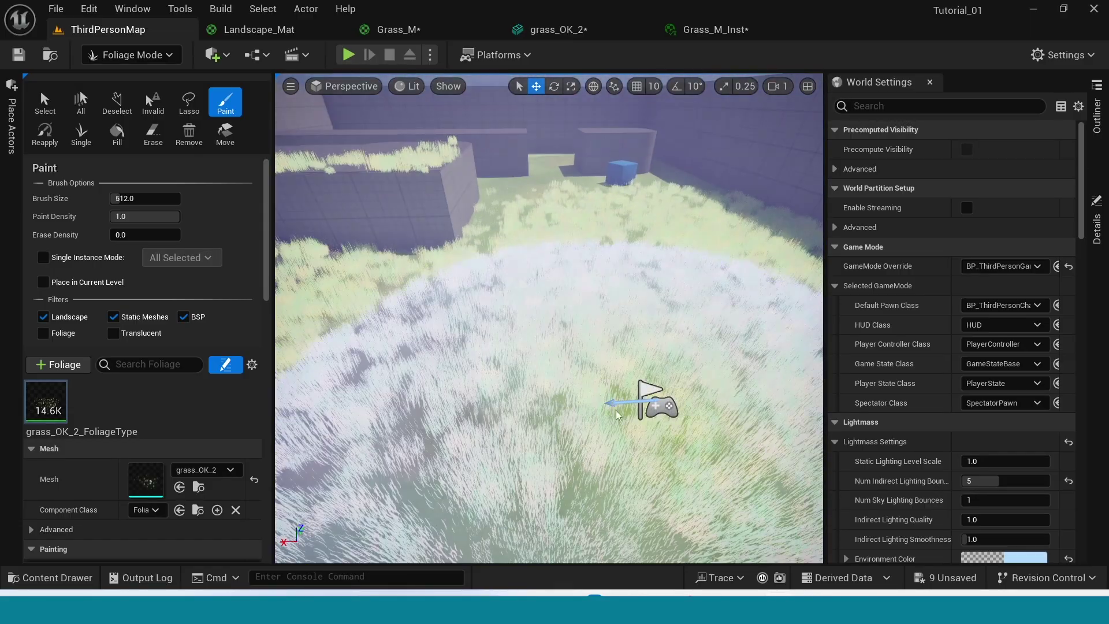
pyautogui.moveTo(651, 420); pyautogui.dragTo(532, 383, button='right')
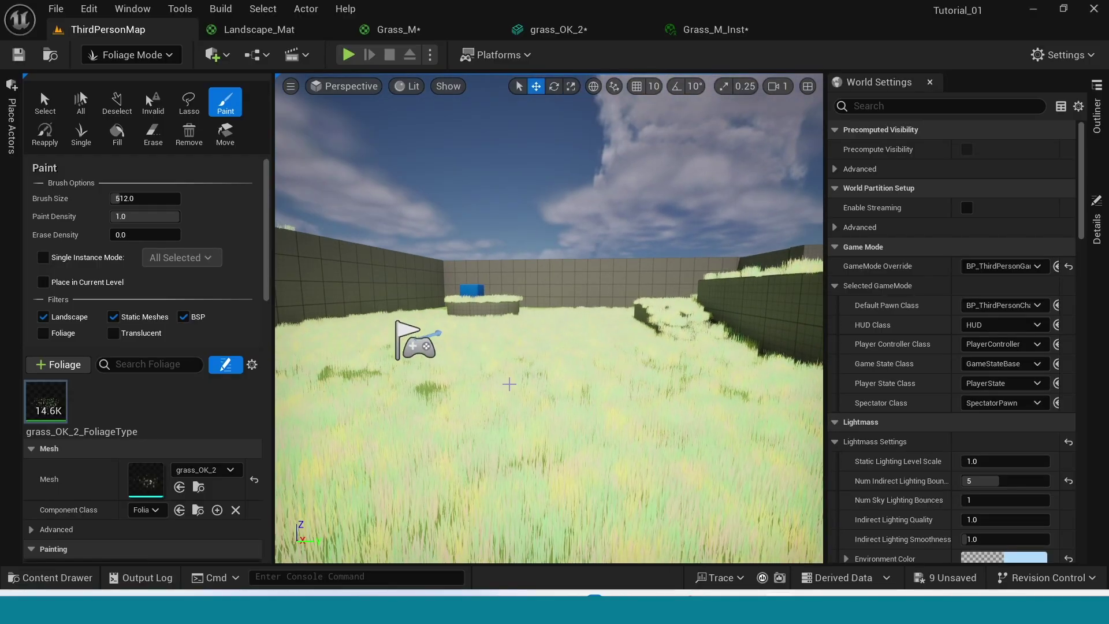
# Step: Switch to Selection Mode and play-test the level, walking the character through the grass to check its look
pyautogui.click(127, 65)
pyautogui.click(130, 77)
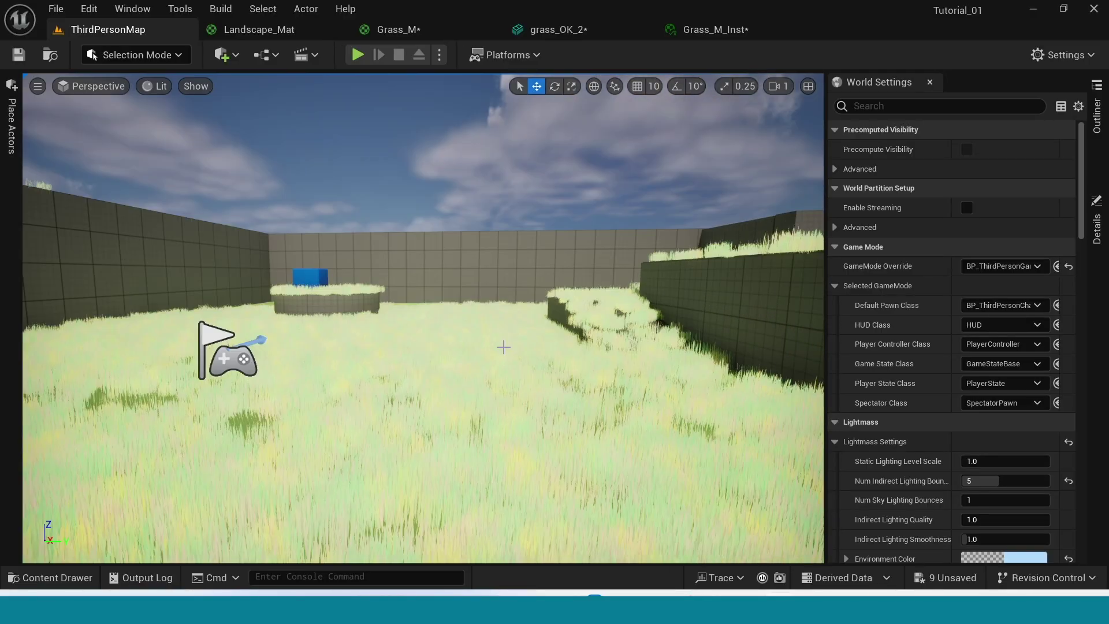
pyautogui.click(357, 55)
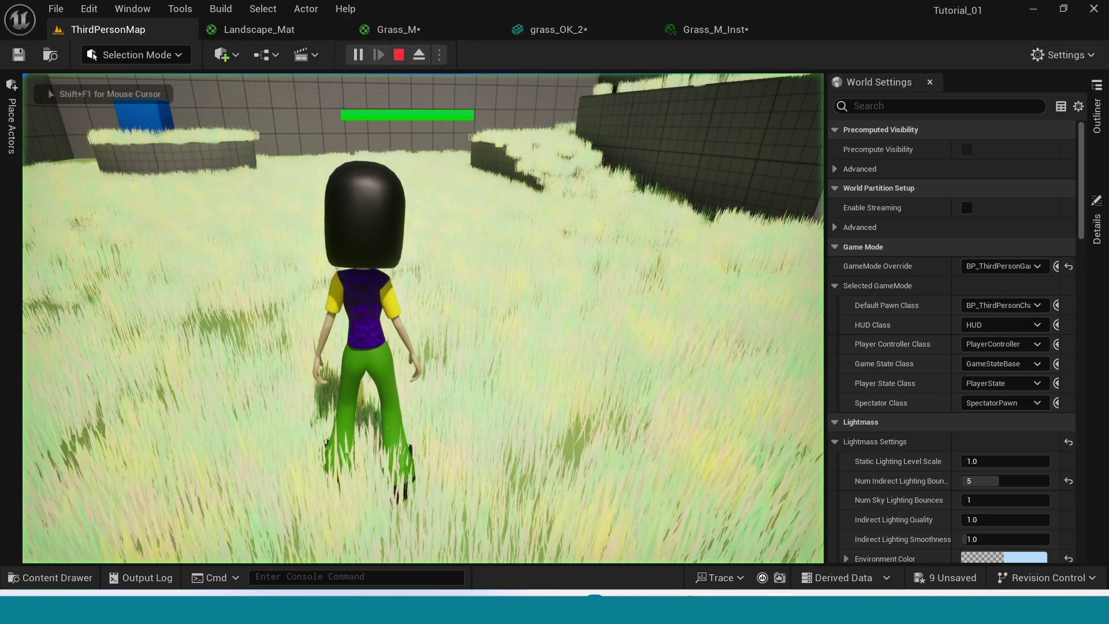
pyautogui.press('w')
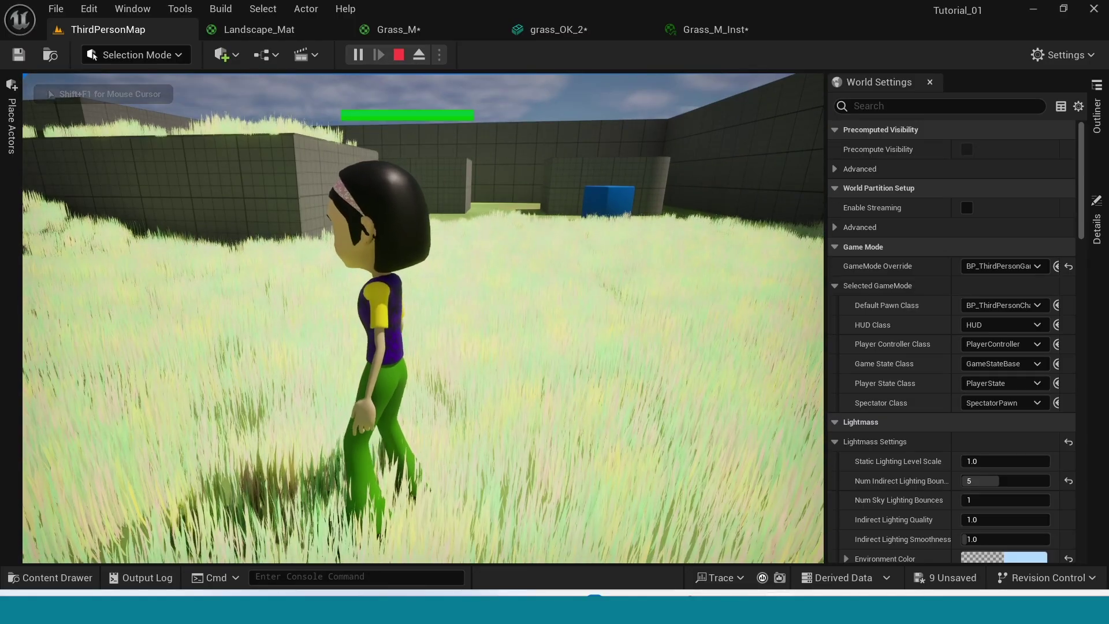
pyautogui.press('d')
pyautogui.press('w')
pyautogui.press('s')
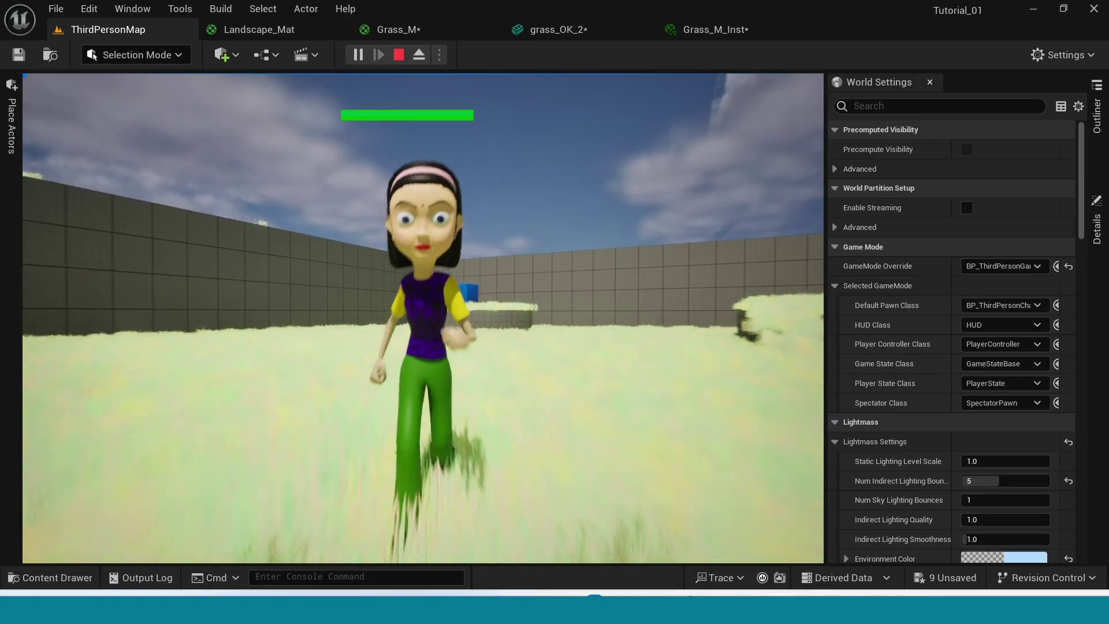
pyautogui.press('d')
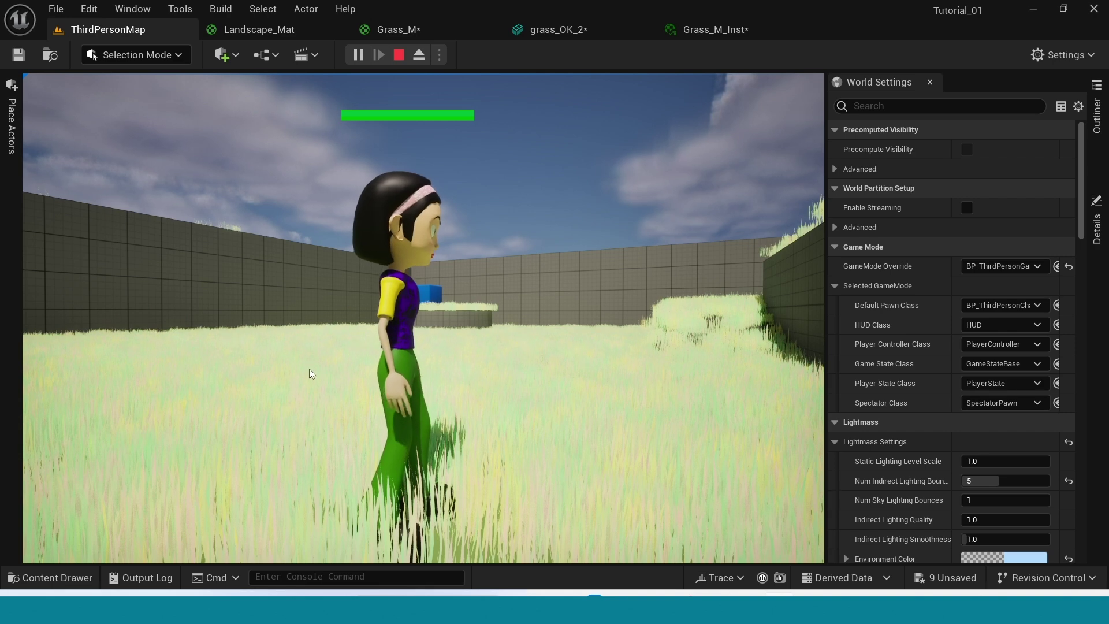
pyautogui.press('Escape')
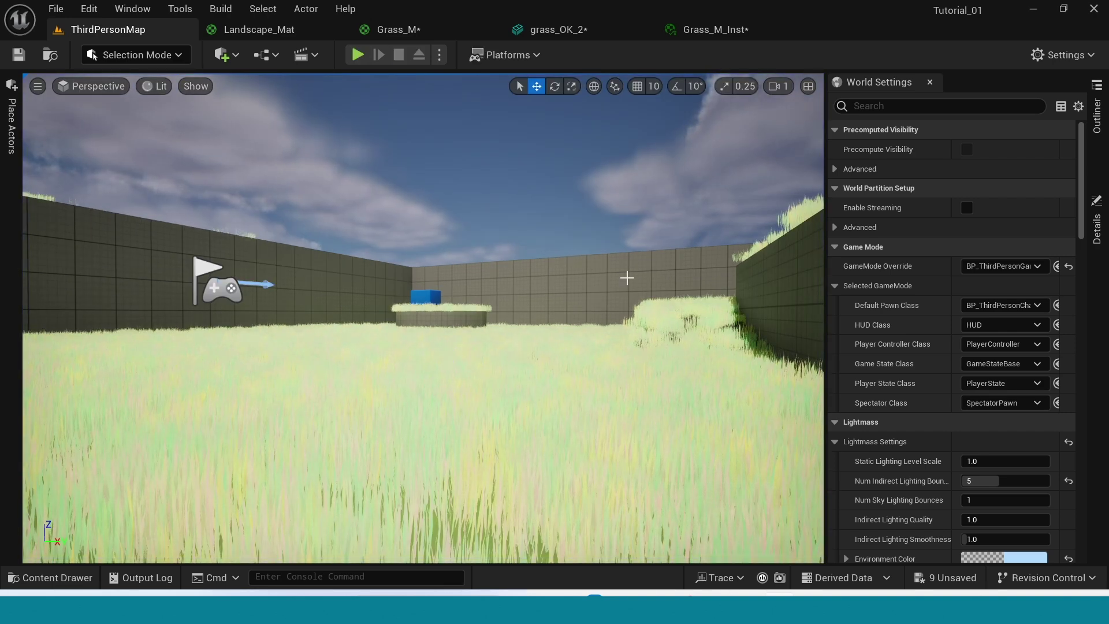
# Step: Float the Grass_M_Inst editor beside the level viewport and set Gradient Strength to 0.2
pyautogui.click(697, 36)
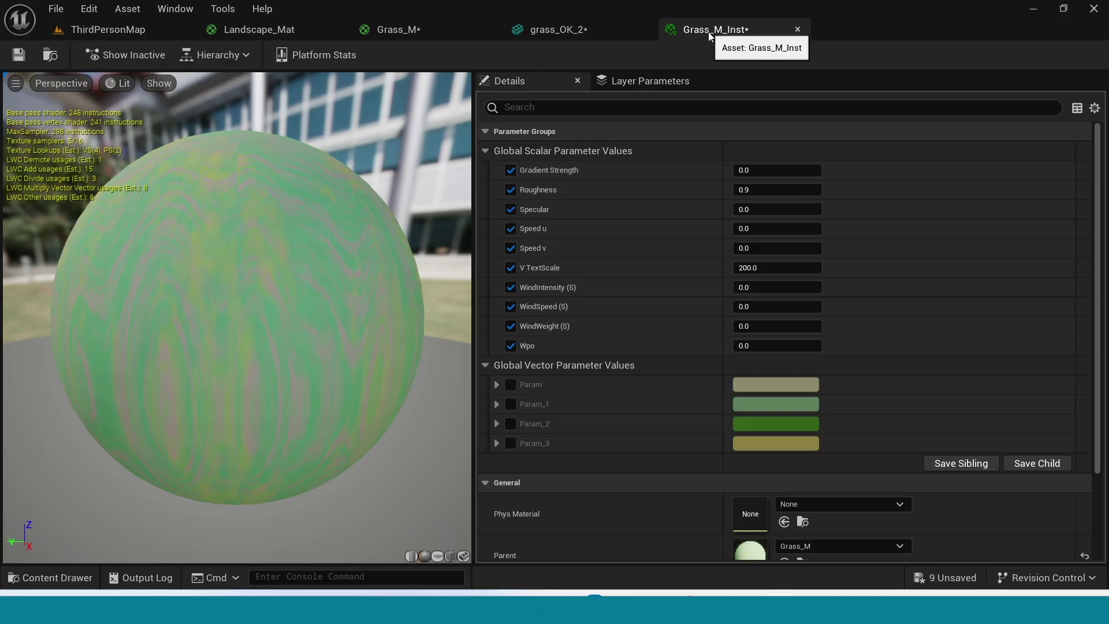
pyautogui.moveTo(708, 32); pyautogui.dragTo(693, 120)
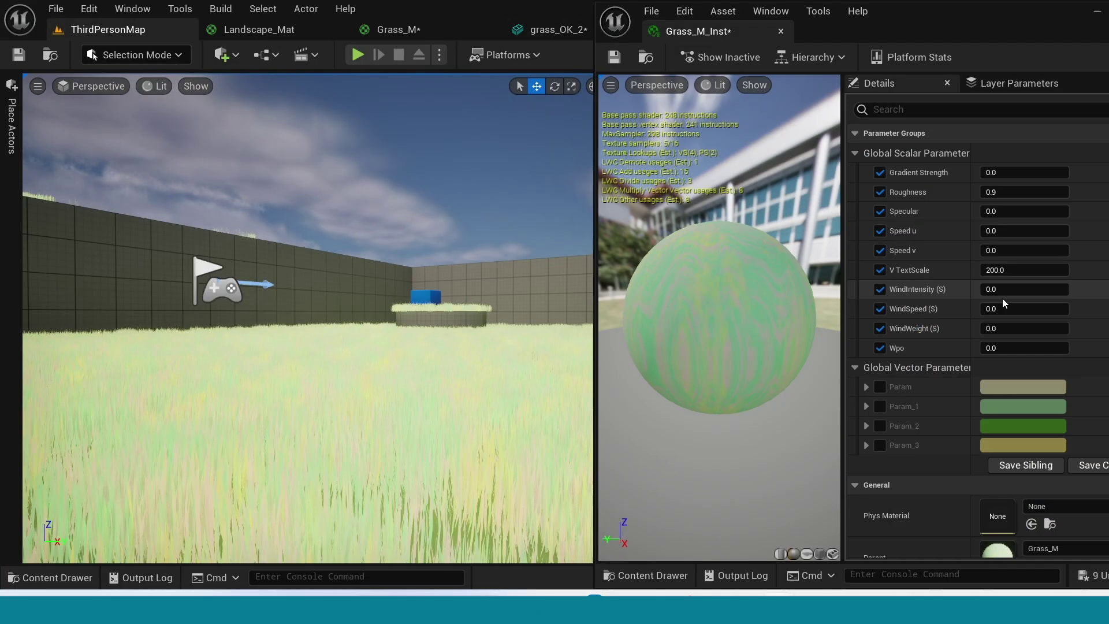
pyautogui.click(1015, 175)
pyautogui.write('0.0.2')
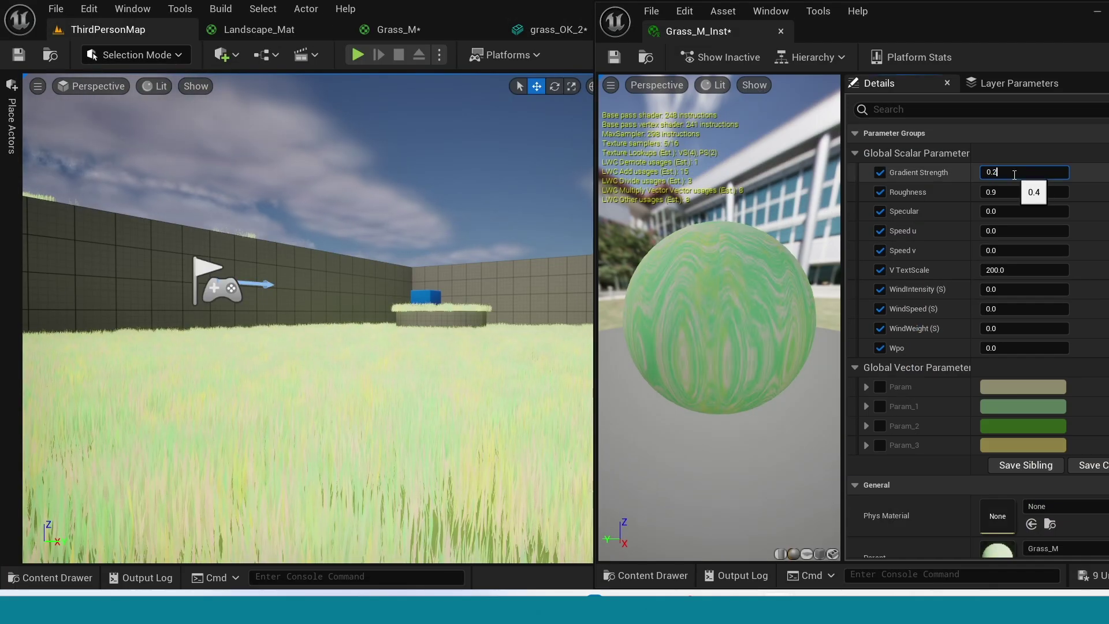
pyautogui.click(1023, 210)
# Step: Set the grass instance's Speed u to 0.01, Speed v to 0.003 and V TextScale to 3000
pyautogui.click(1021, 231)
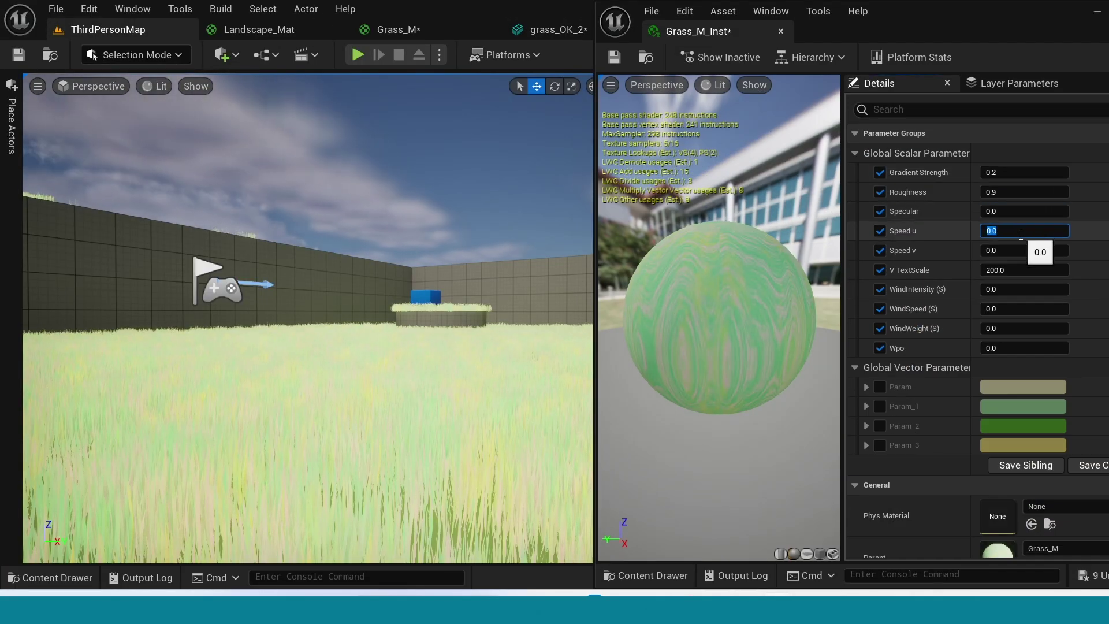
pyautogui.write('0.01')
pyautogui.click(1021, 250)
pyautogui.write('03')
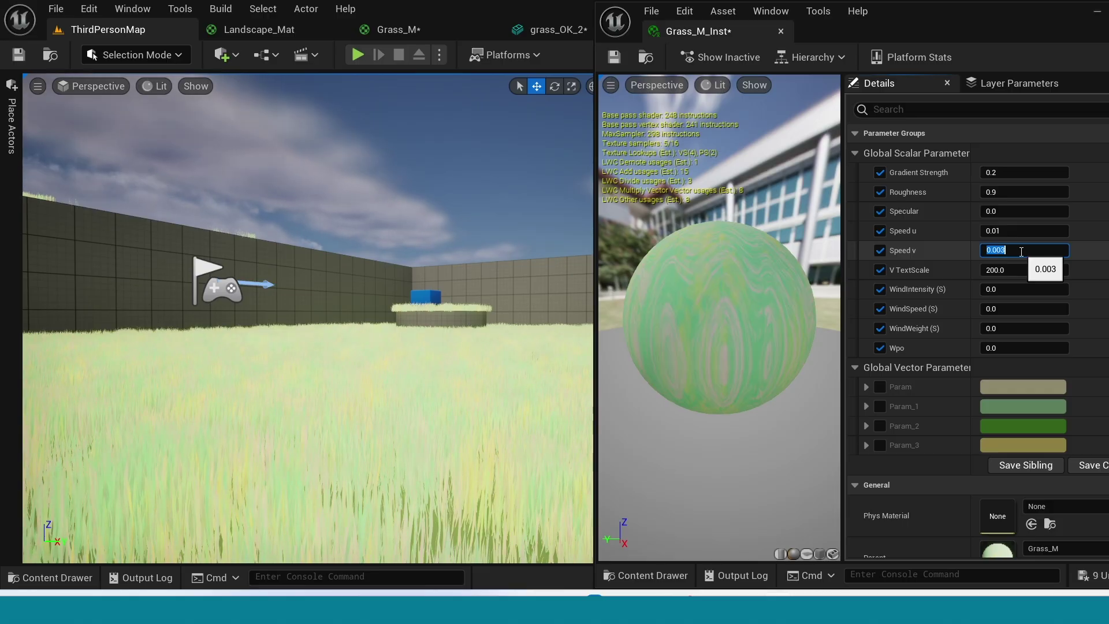
pyautogui.click(1021, 270)
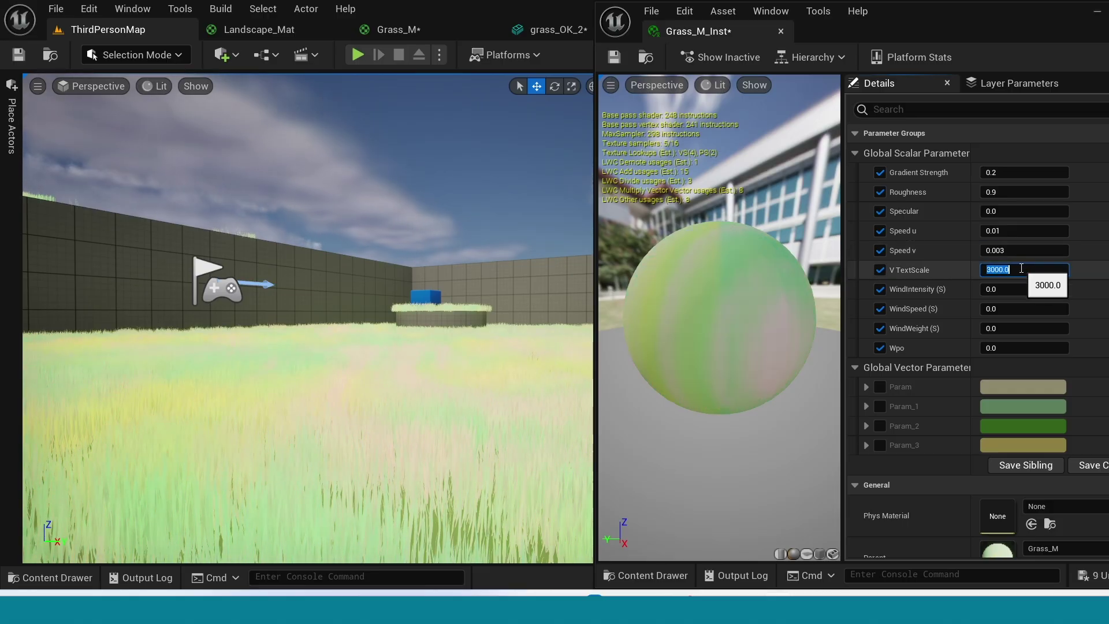
# Step: Set the grass instance's WindIntensity to 0.8, WindSpeed to 0.4 and WindWeight to 0.2
pyautogui.click(1018, 293)
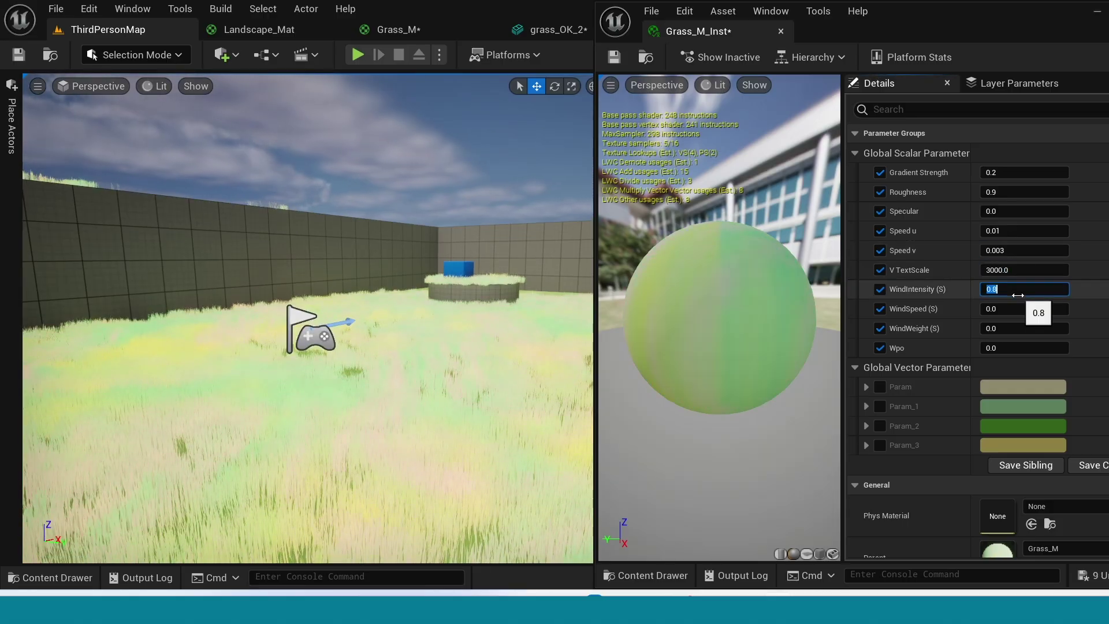
pyautogui.click(1018, 310)
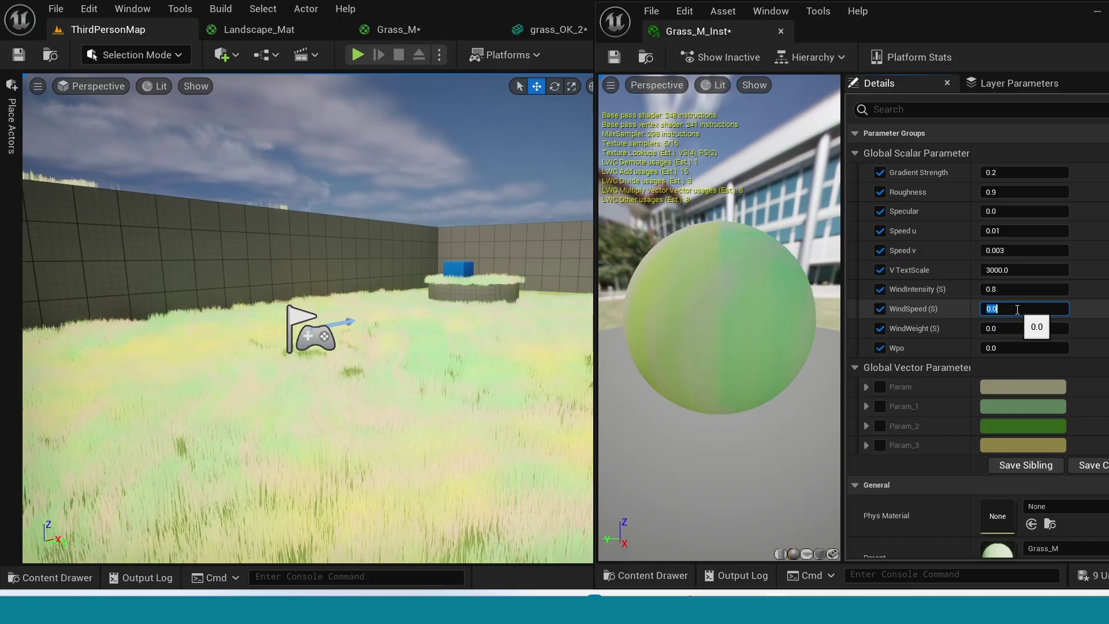
pyautogui.moveTo(434, 432); pyautogui.dragTo(463, 444, button='right')
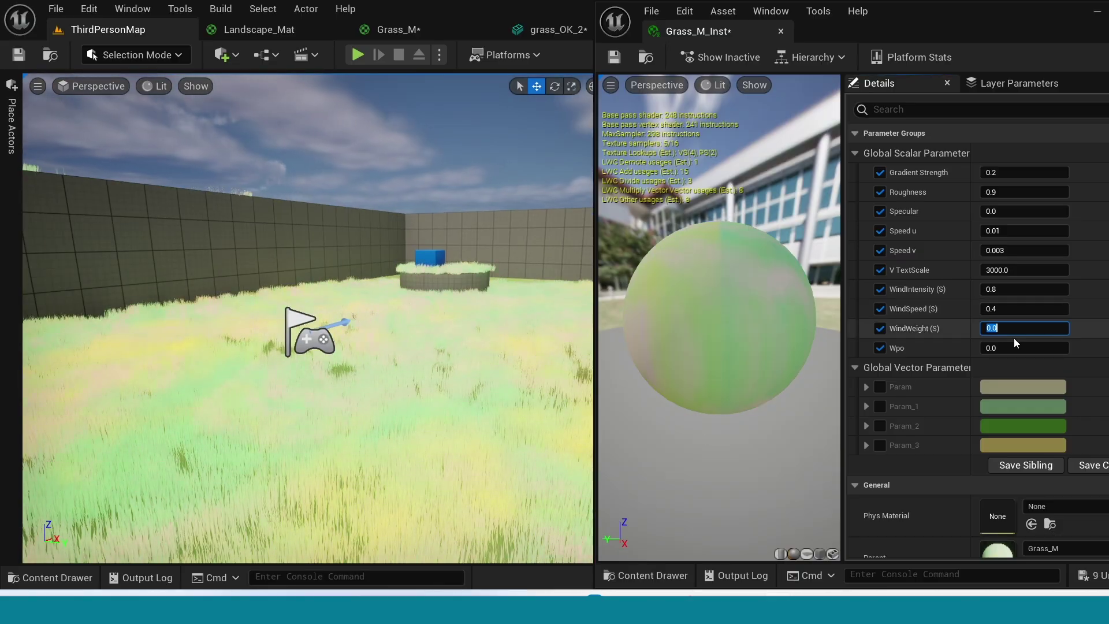
pyautogui.write('0.2')
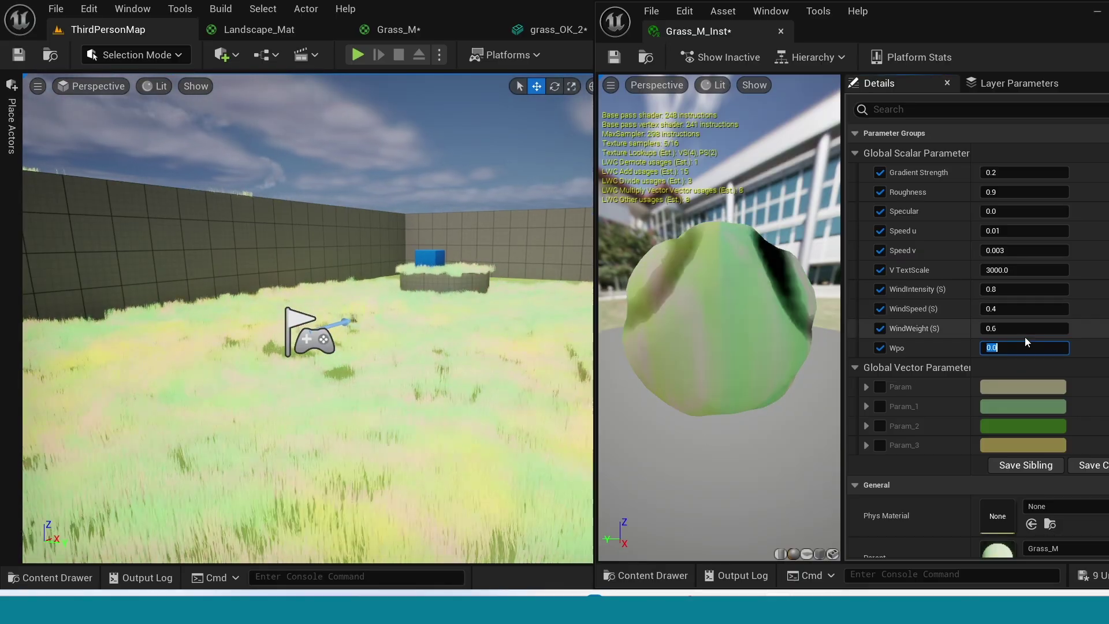
pyautogui.press('Return')
pyautogui.moveTo(456, 289); pyautogui.dragTo(428, 306, button='right')
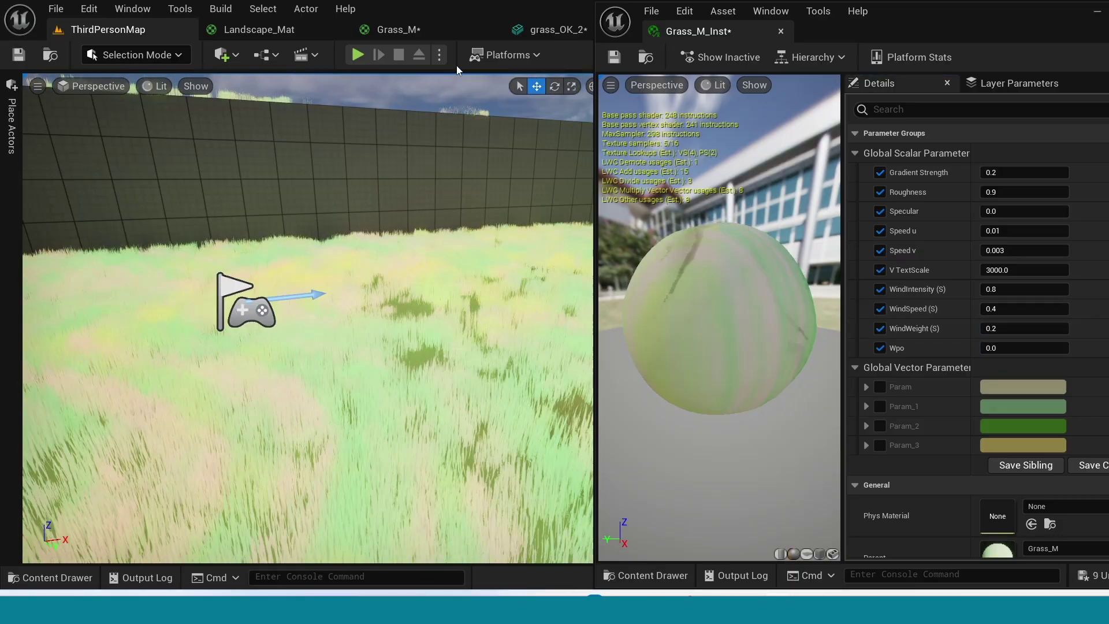
# Step: Play-test the level again and run the character around to examine the wind motion in the grass
pyautogui.click(456, 68)
pyautogui.click(358, 54)
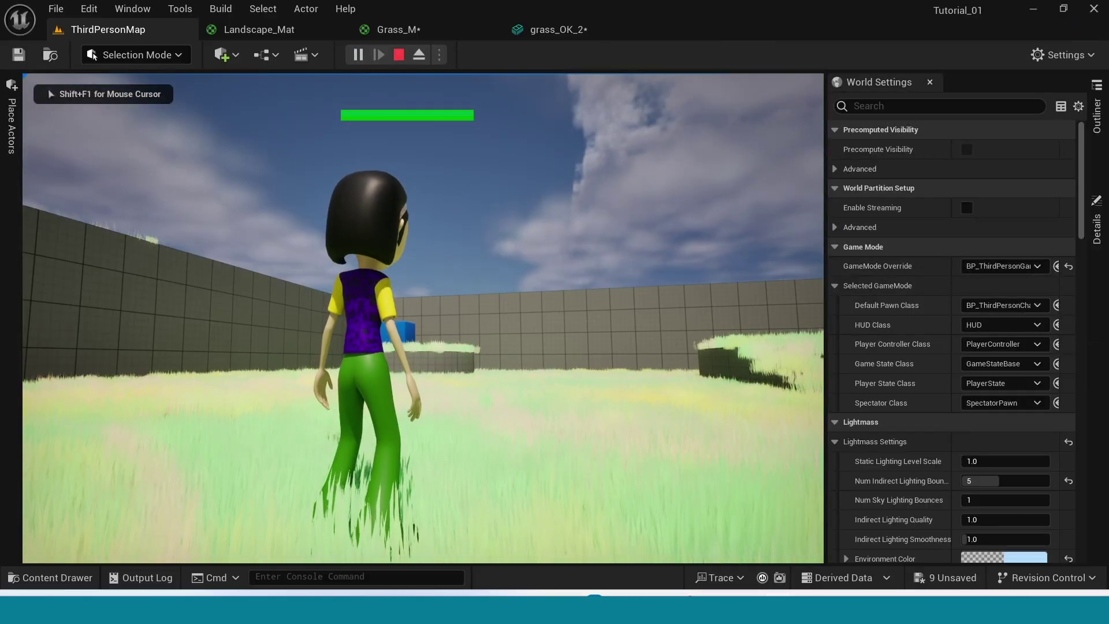
pyautogui.press('d')
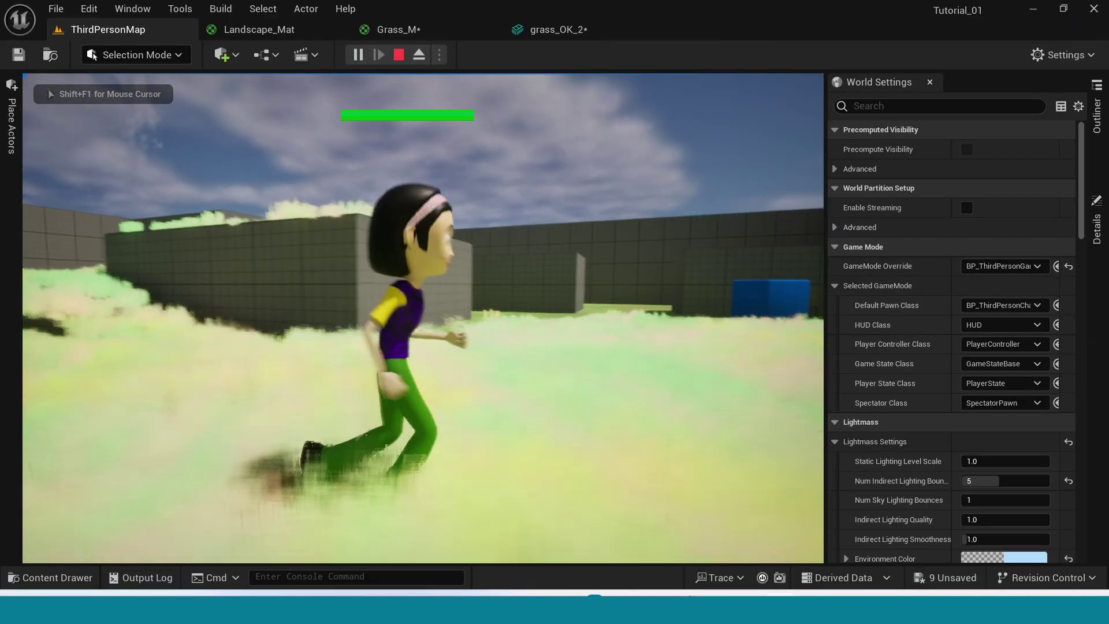
pyautogui.press('s')
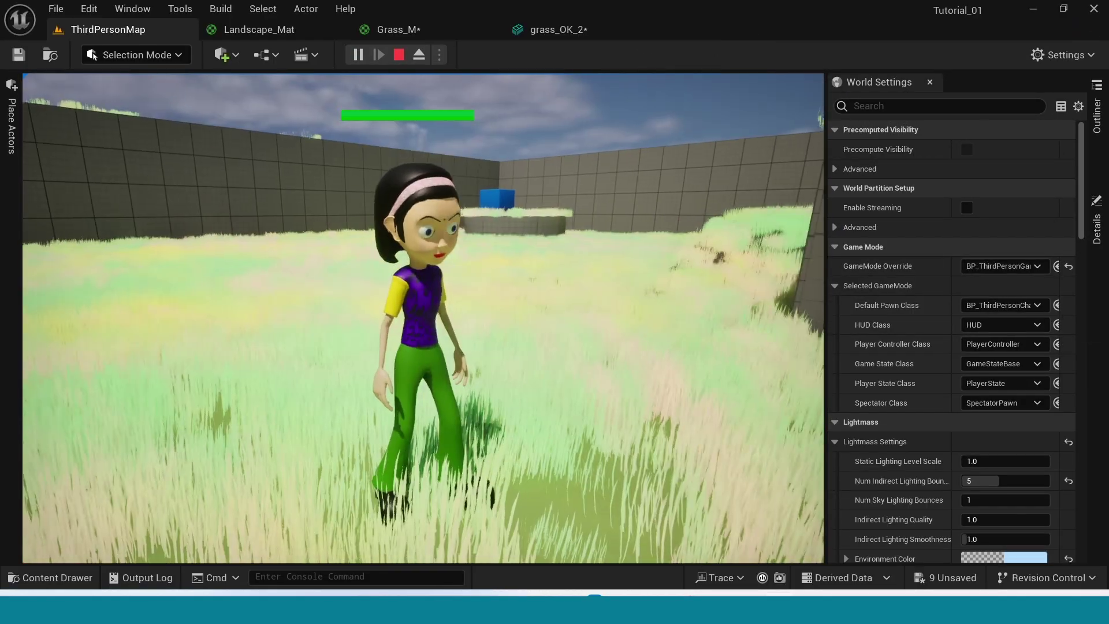
pyautogui.press('a')
pyautogui.press('w')
pyautogui.press('a')
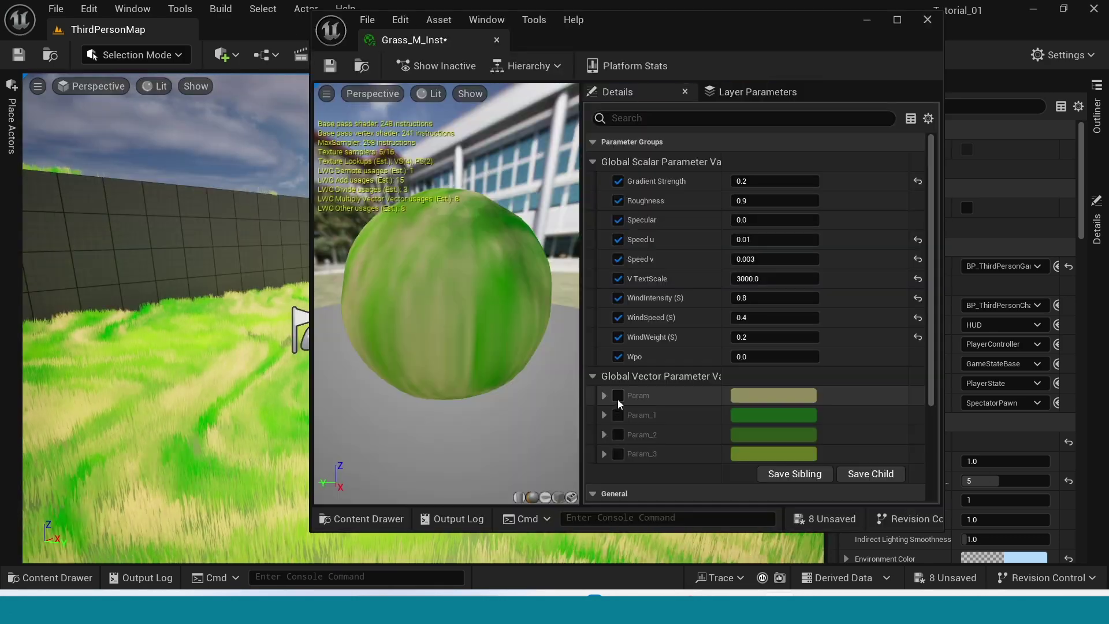
# Step: Enable the four vector colour parameters in Grass_M_Inst and brighten Param_2 to green with sRGB hex 36A100FF
pyautogui.click(618, 396)
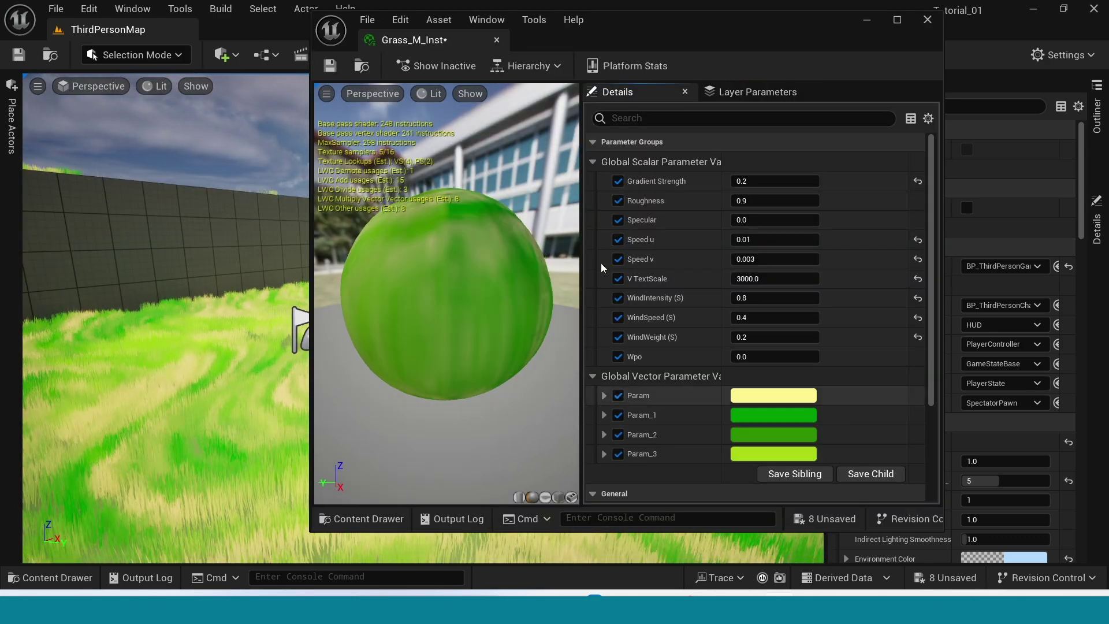
pyautogui.moveTo(600, 41); pyautogui.dragTo(772, 53)
pyautogui.click(953, 446)
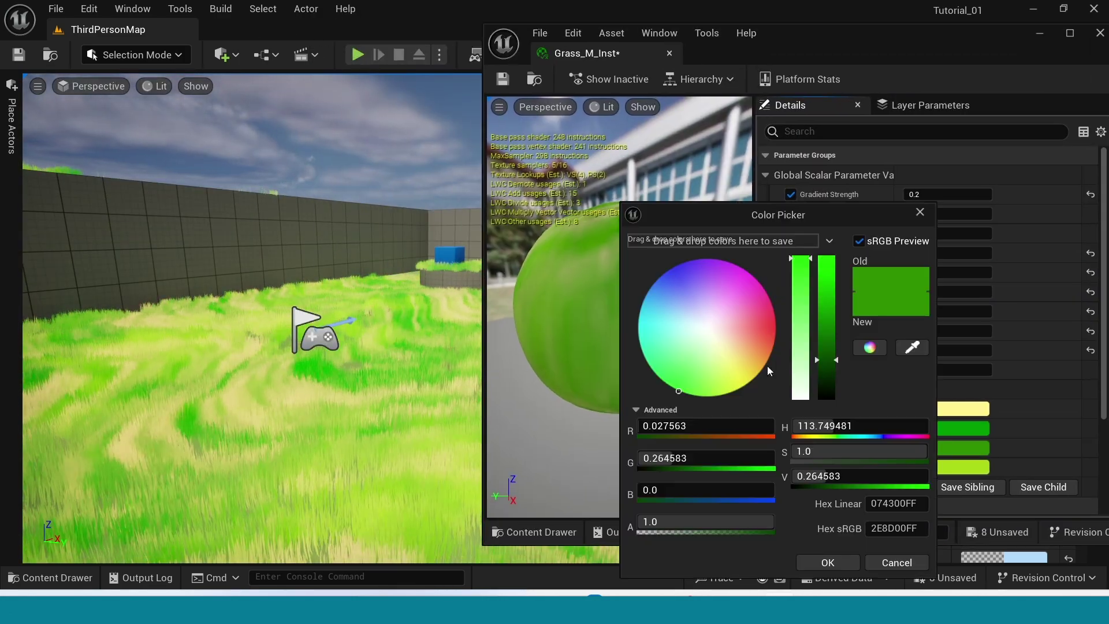
pyautogui.moveTo(826, 360)
pyautogui.mouseDown()
pyautogui.moveTo(826, 325)
pyautogui.moveTo(826, 348)
pyautogui.mouseUp()
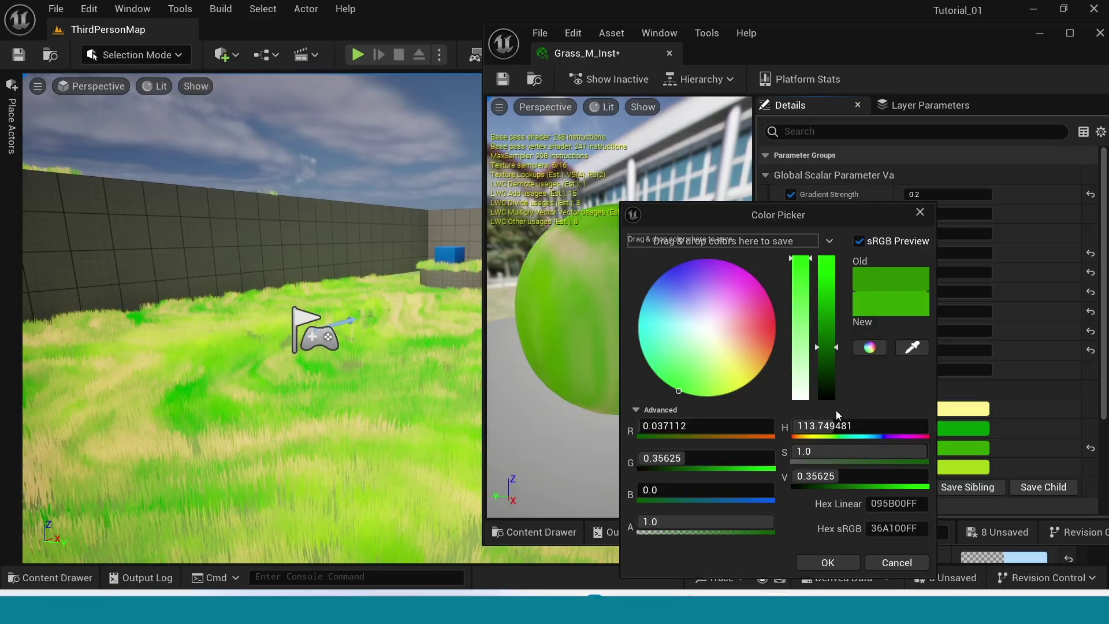
pyautogui.click(828, 562)
# Step: Try a fully saturated yellow for Param, and settle on a softer yellow with saturation about 0.75
pyautogui.click(971, 409)
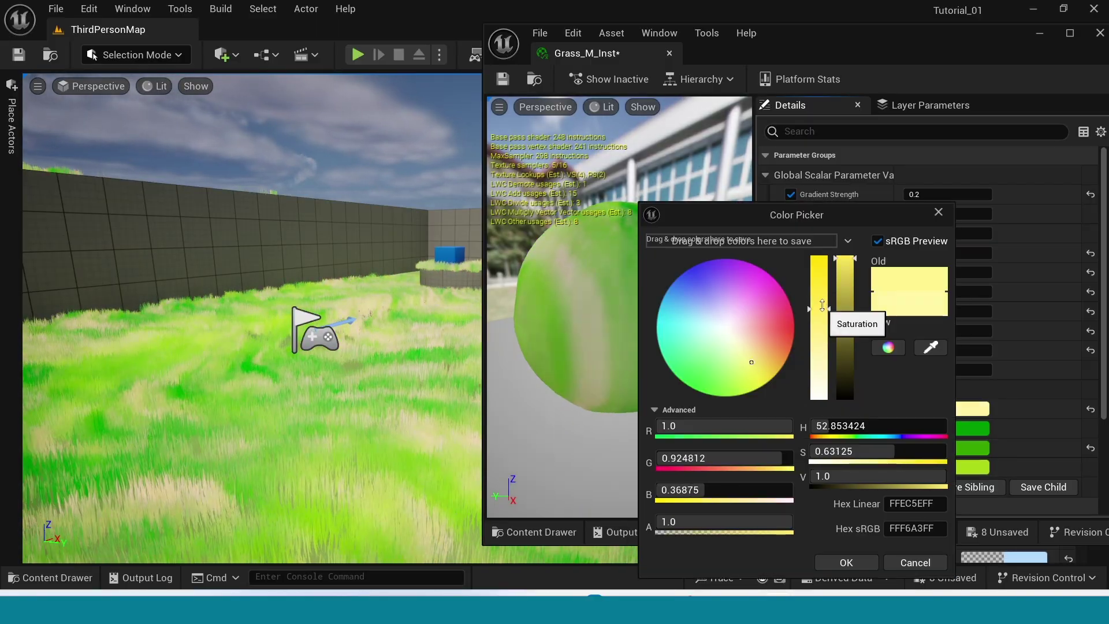
pyautogui.moveTo(823, 305); pyautogui.dragTo(820, 270)
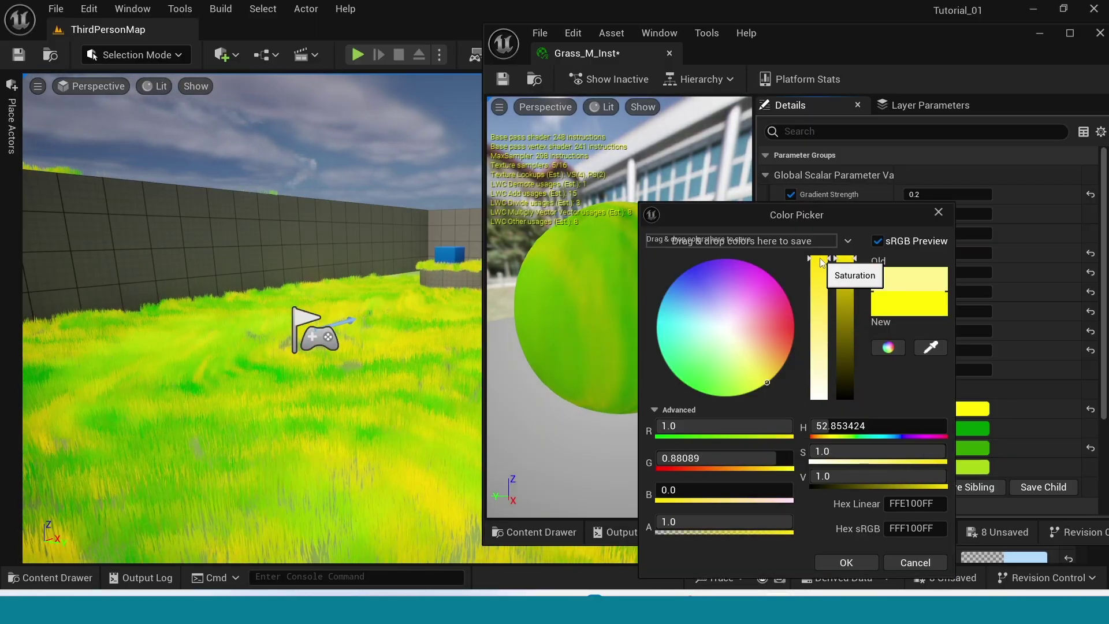
pyautogui.click(837, 563)
pyautogui.click(972, 408)
pyautogui.moveTo(794, 270); pyautogui.dragTo(796, 297)
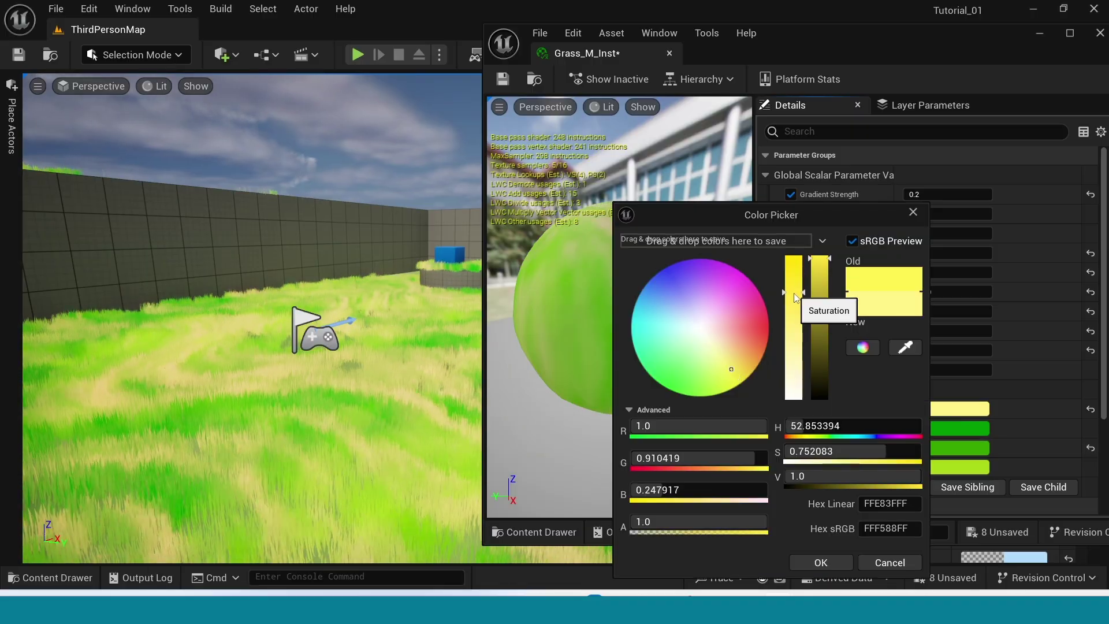
pyautogui.click(821, 562)
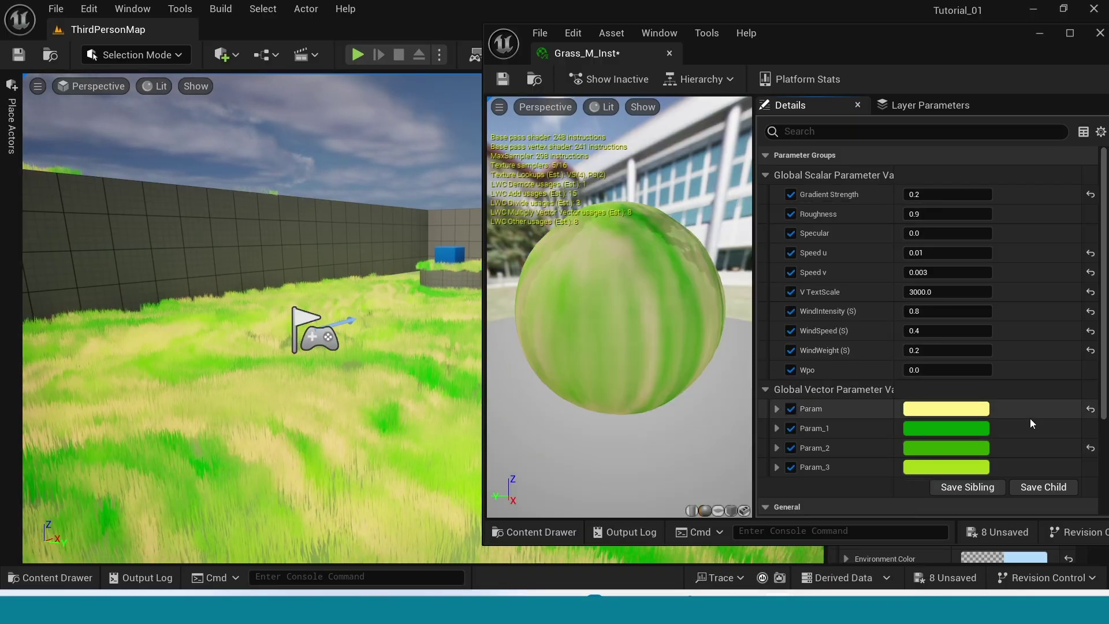
# Step: Darken Param_1 in Grass_M_Inst to a deeper green, trying different brightness values while keeping its hue and full saturation
pyautogui.scroll(-3, 1013, 393)
pyautogui.scroll(2, 1014, 394)
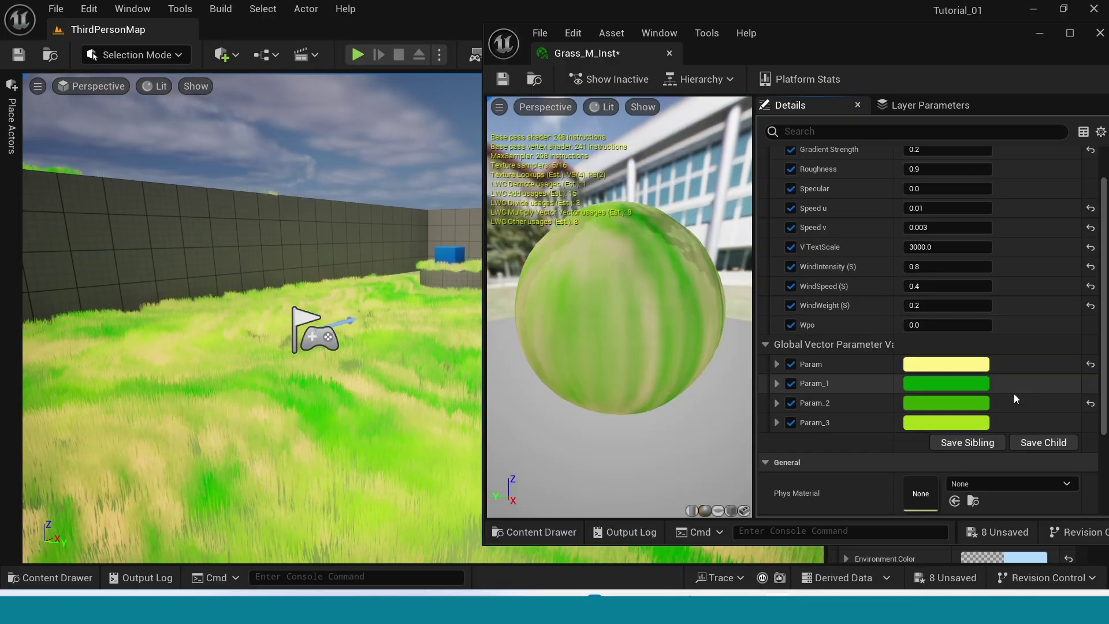
pyautogui.scroll(1, 919, 370)
pyautogui.click(945, 408)
pyautogui.moveTo(828, 353); pyautogui.dragTo(832, 370)
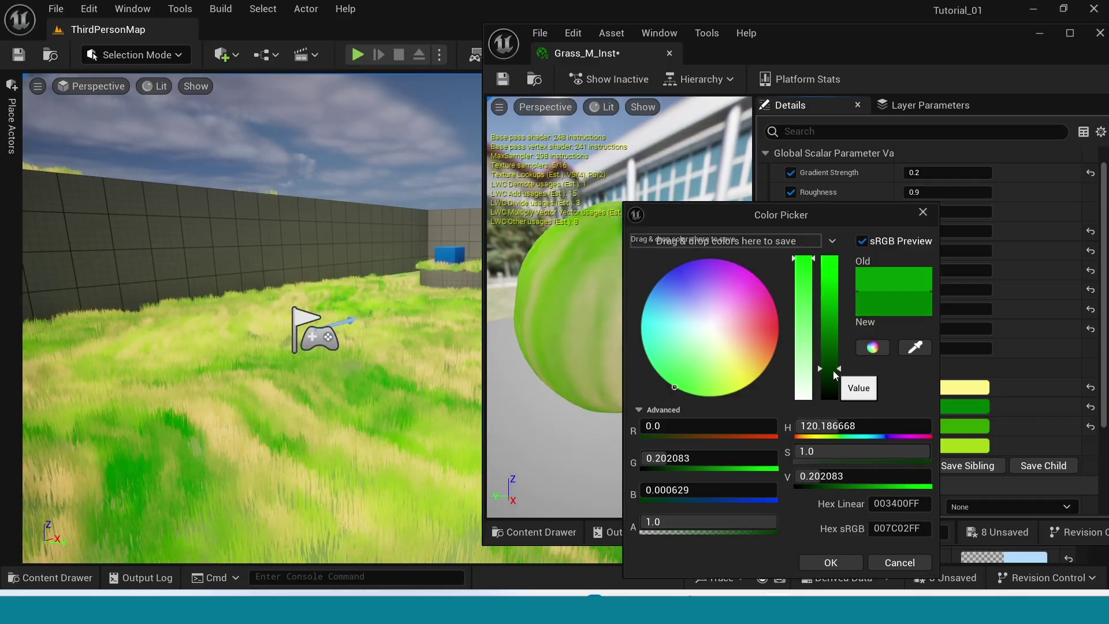
pyautogui.click(845, 564)
pyautogui.click(953, 400)
pyautogui.moveTo(841, 369); pyautogui.dragTo(847, 358)
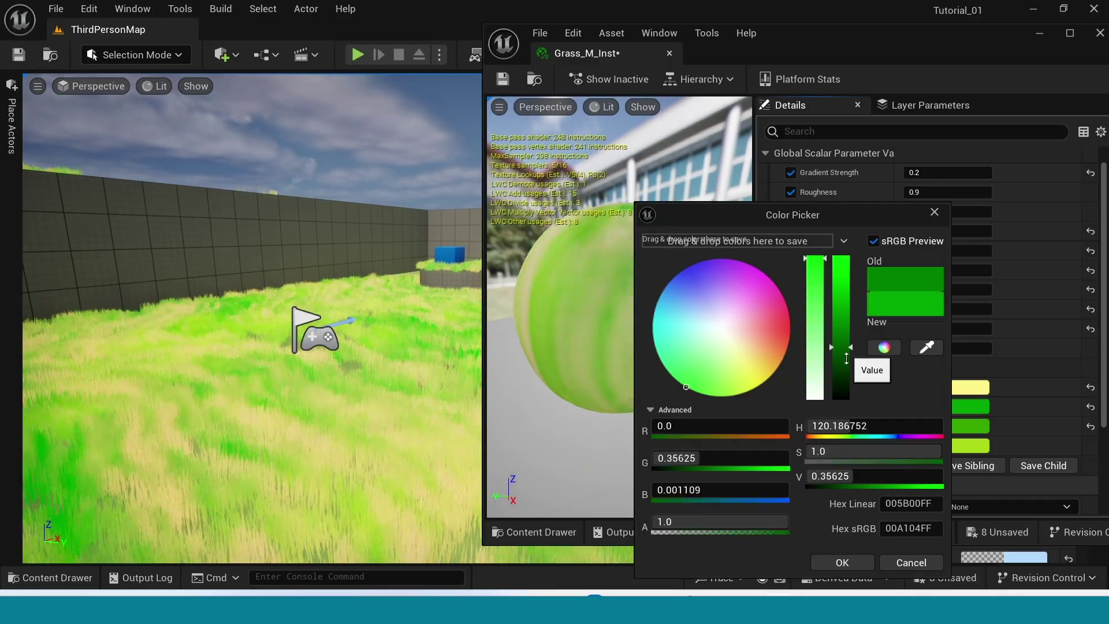
pyautogui.click(842, 563)
# Step: Change the Param colour from soft yellow to a bright yellow-green with sRGB hex D1FF59FF
pyautogui.click(970, 387)
pyautogui.moveTo(731, 366)
pyautogui.mouseDown()
pyautogui.moveTo(709, 371)
pyautogui.moveTo(715, 389)
pyautogui.mouseUp()
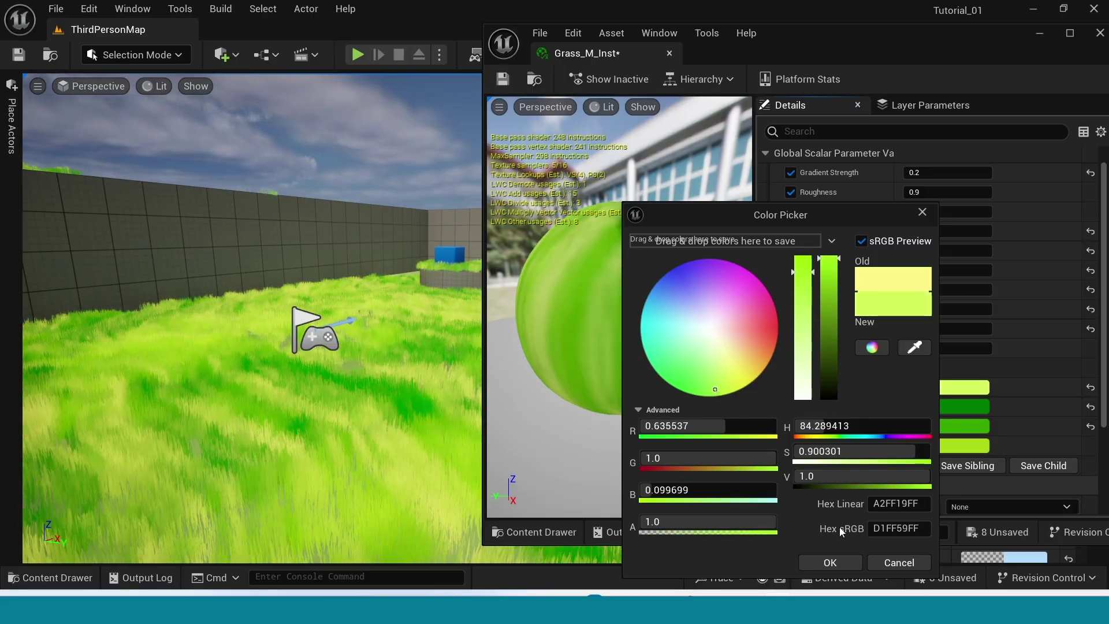
pyautogui.click(831, 562)
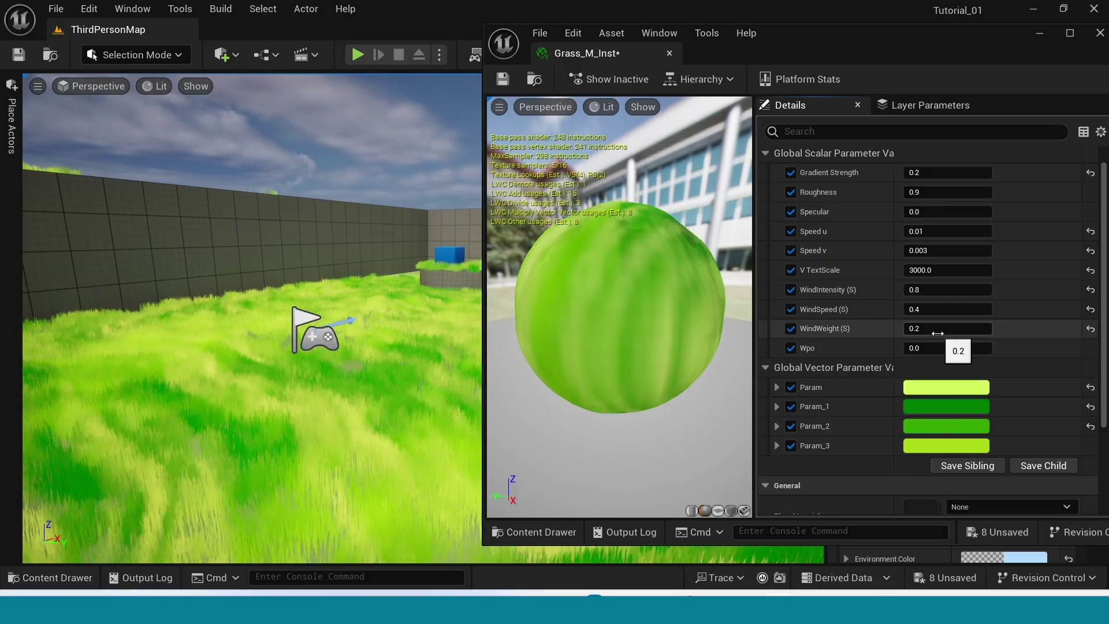
# Step: Set the grass instance's WindSpeed to 0.2 and WindWeight to 0.1, and save the material instance
pyautogui.click(940, 310)
pyautogui.write('0.2')
pyautogui.press('Return')
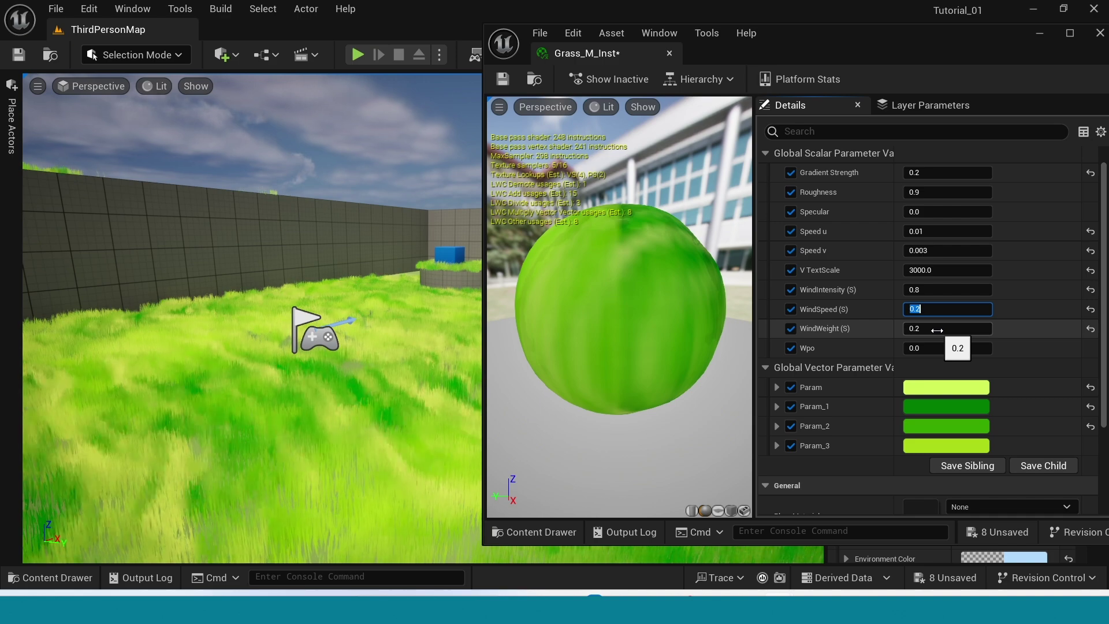
pyautogui.write('0.1')
pyautogui.press('Return')
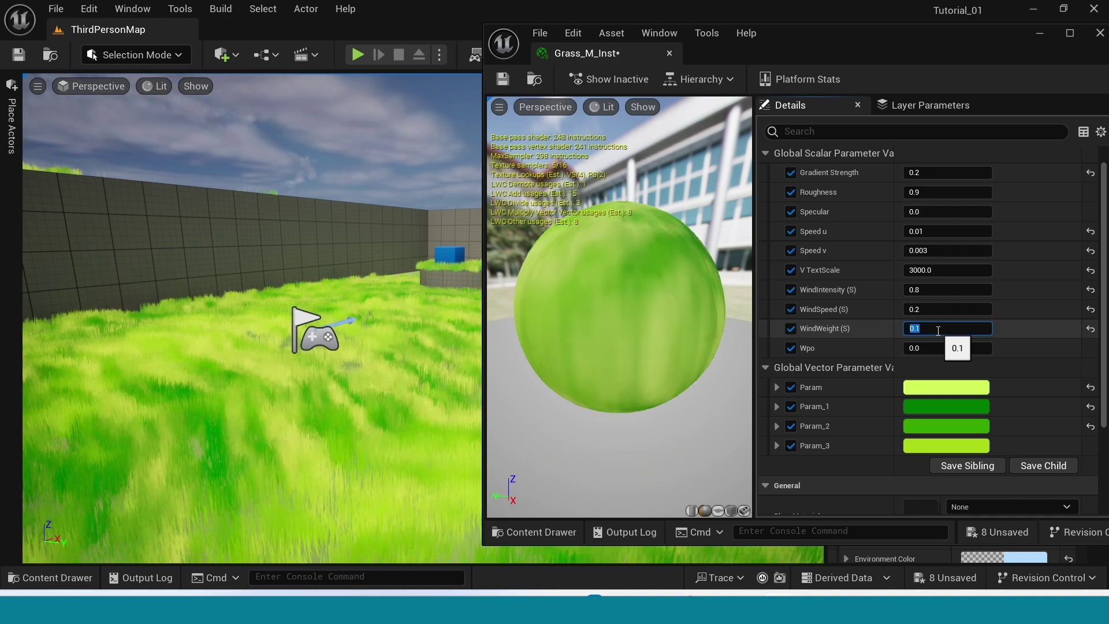
pyautogui.click(504, 82)
# Step: Play-test the level and run the character through the grass to examine its new colours and gentler wind motion
pyautogui.click(372, 247)
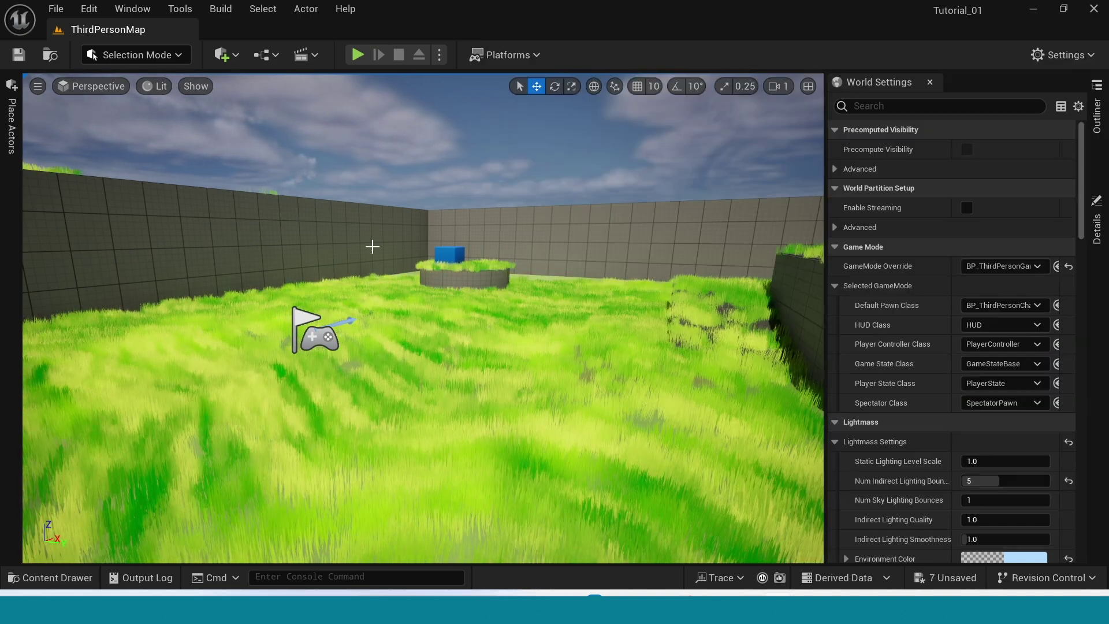
pyautogui.click(358, 55)
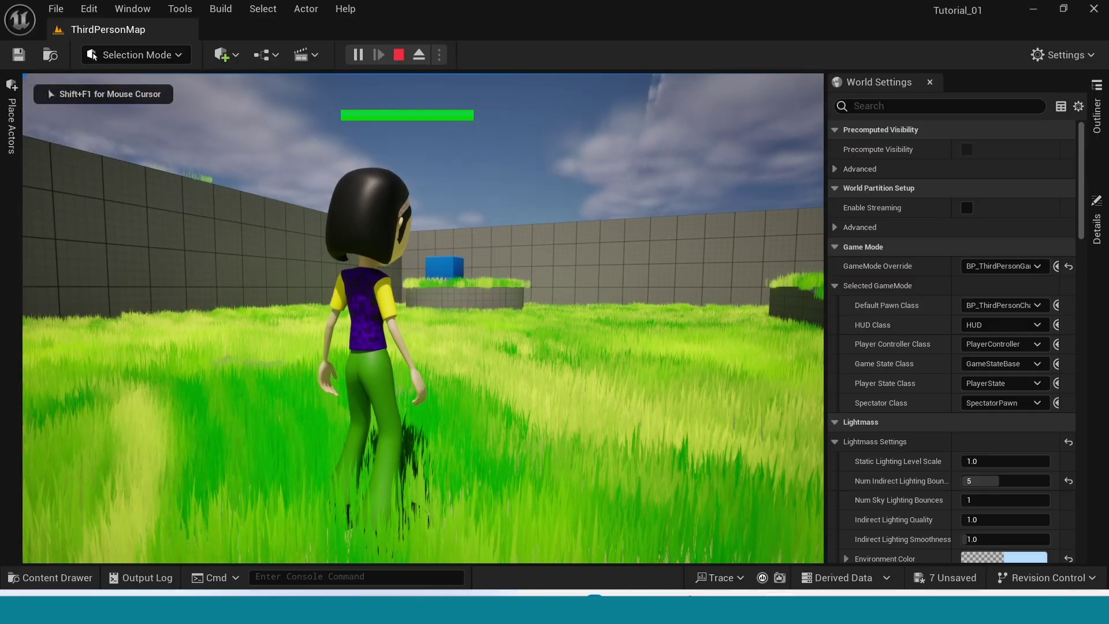
pyautogui.press('d')
pyautogui.press('s')
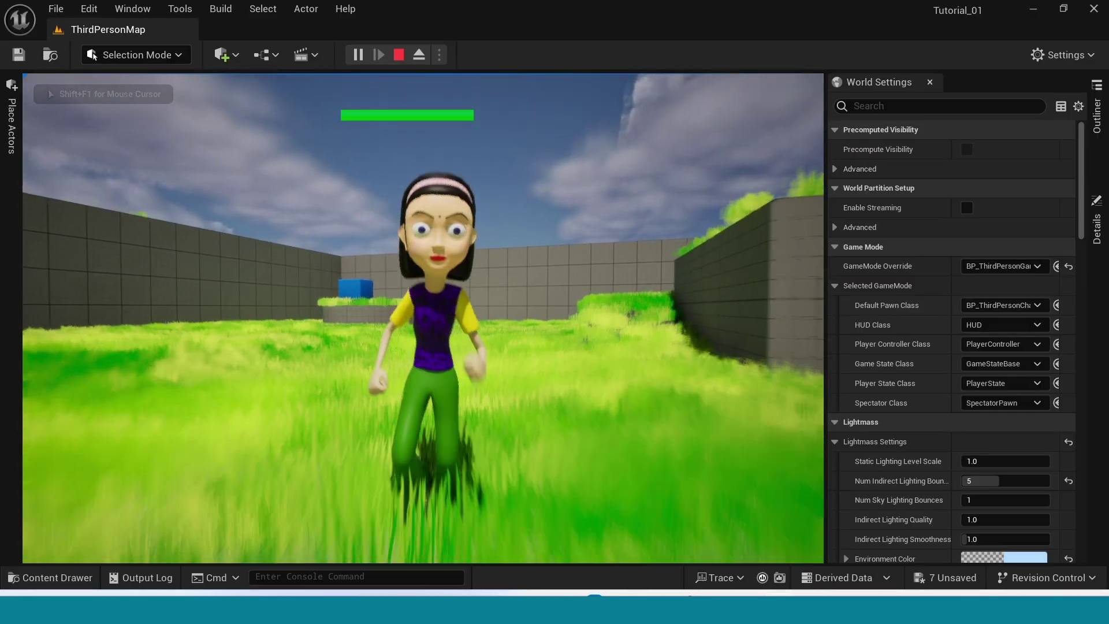
pyautogui.press('d')
pyautogui.press('s')
pyautogui.press('d')
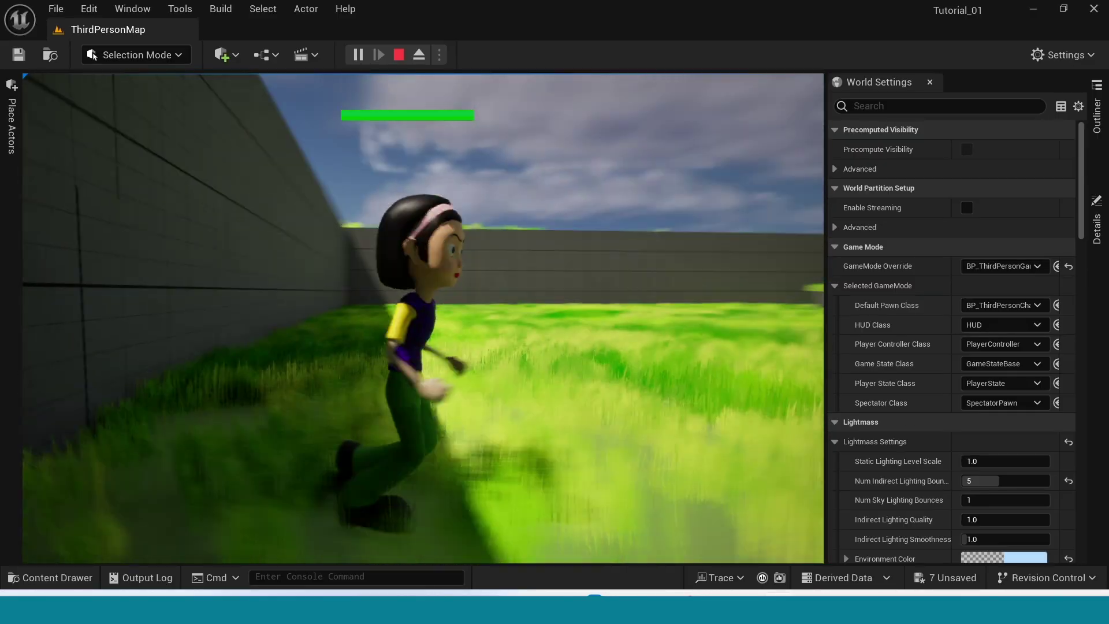
pyautogui.press('w')
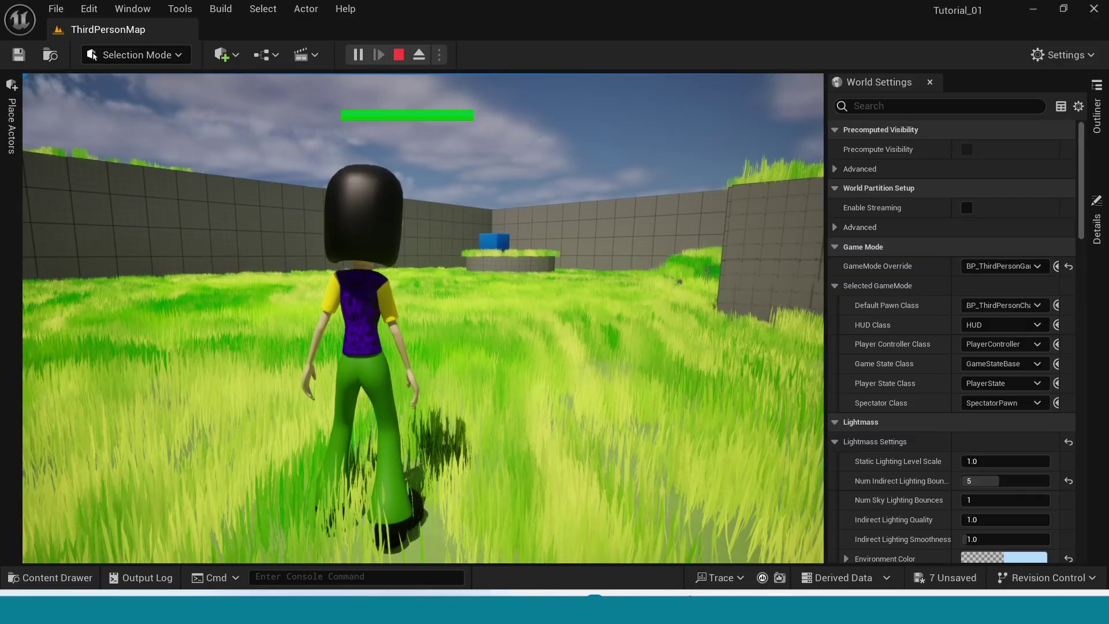
pyautogui.press('a')
pyautogui.press('a')
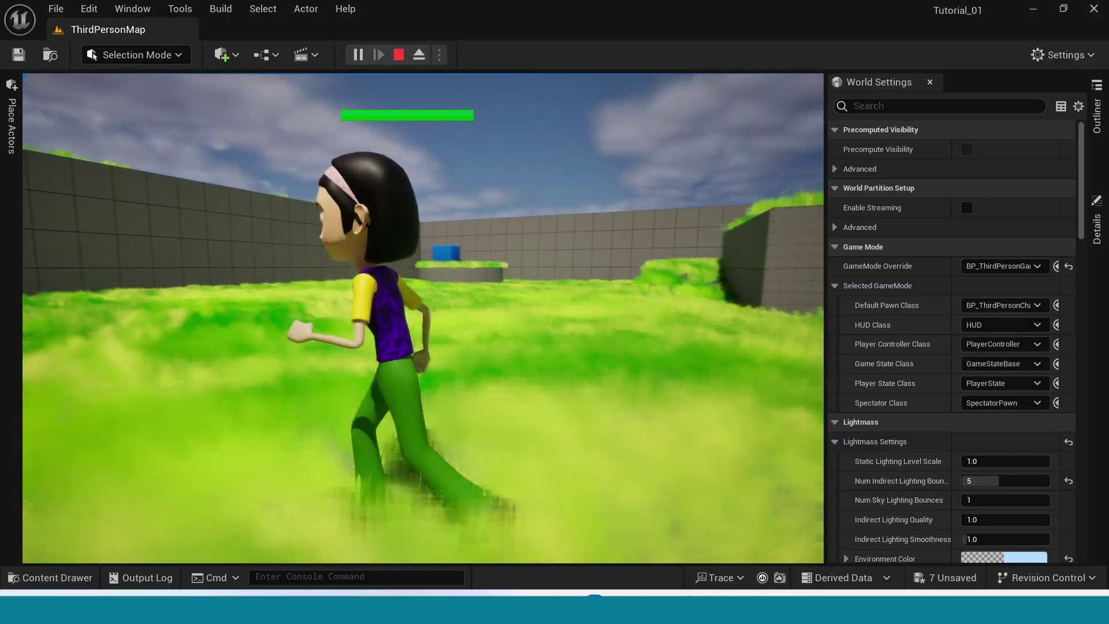